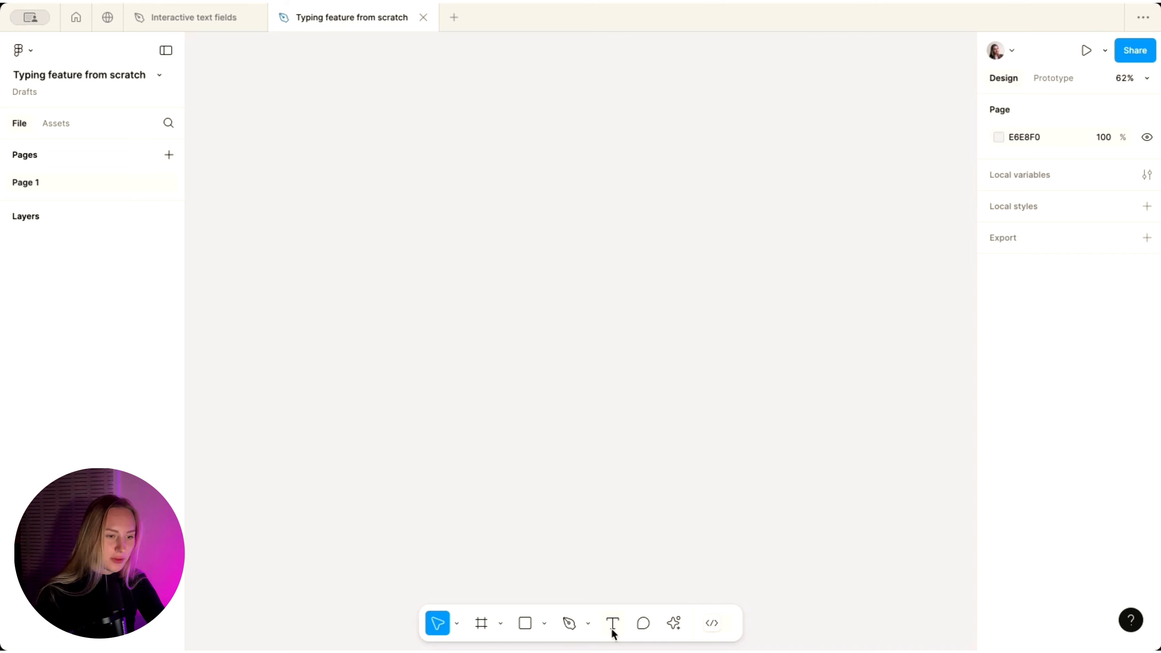
- Add a 'Placeholder' text layer and wrap it in an auto-layout frame
click(613, 631)
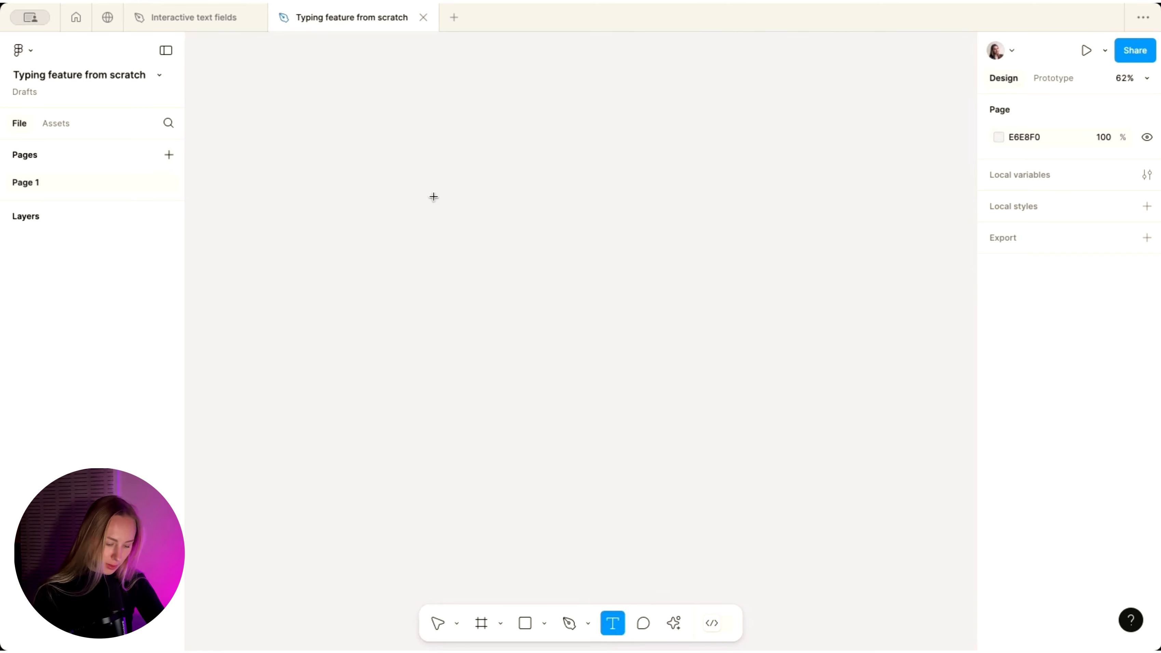
click(437, 230)
text(Placeholder)
key(Escape)
scroll(739, 274, up, 5)
key(shift+a)
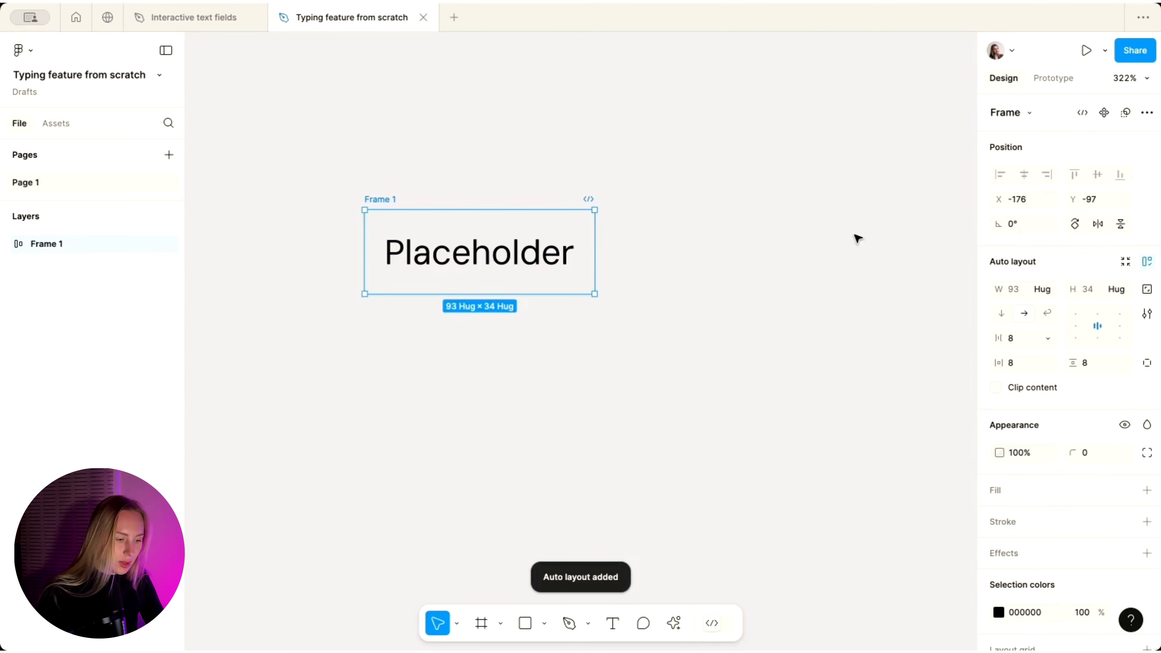
- Give the frame 4 px corner radius, a white fill and a light grey C4C4C4 border
scroll(857, 238, down, 3)
click(1101, 453)
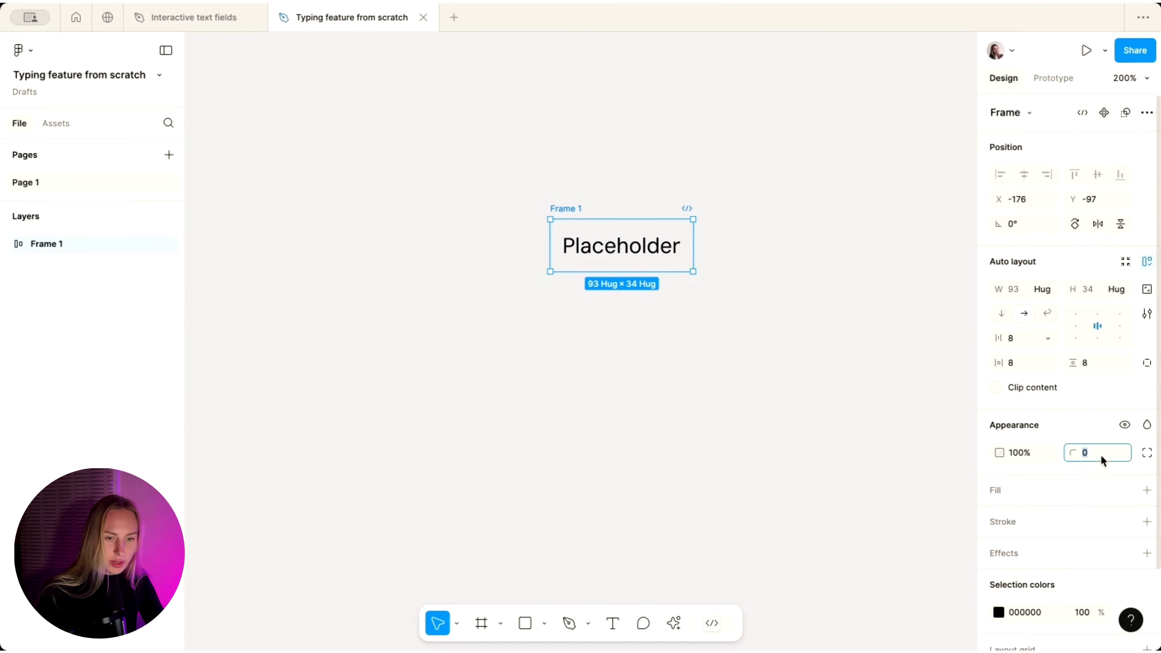
click(1147, 490)
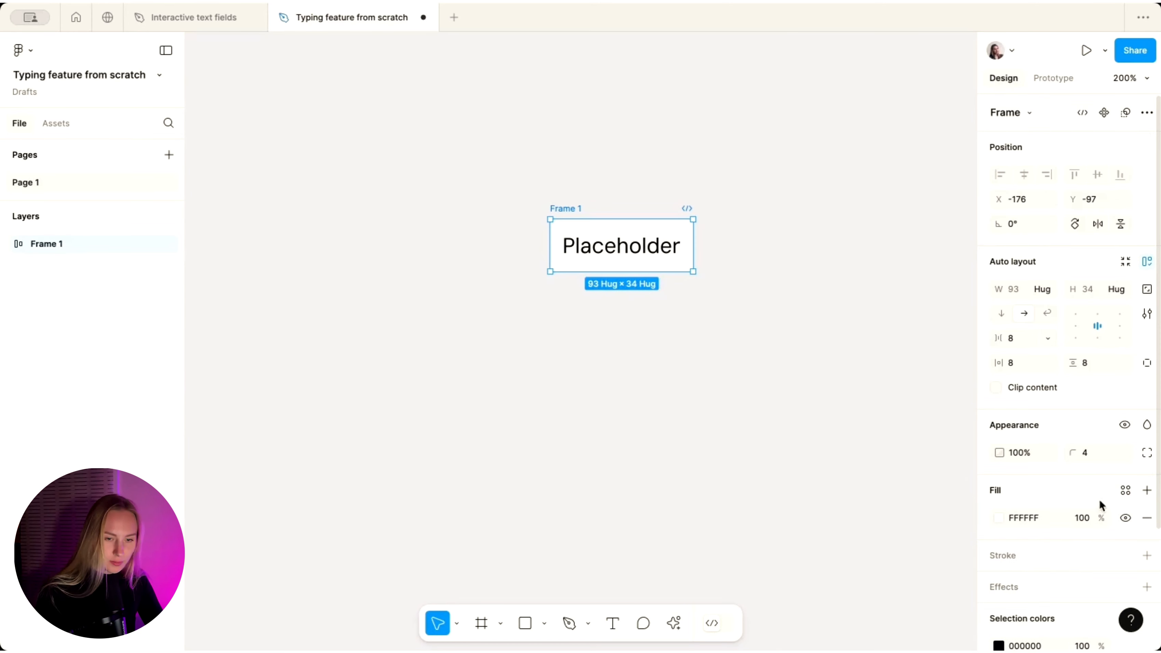
click(1147, 555)
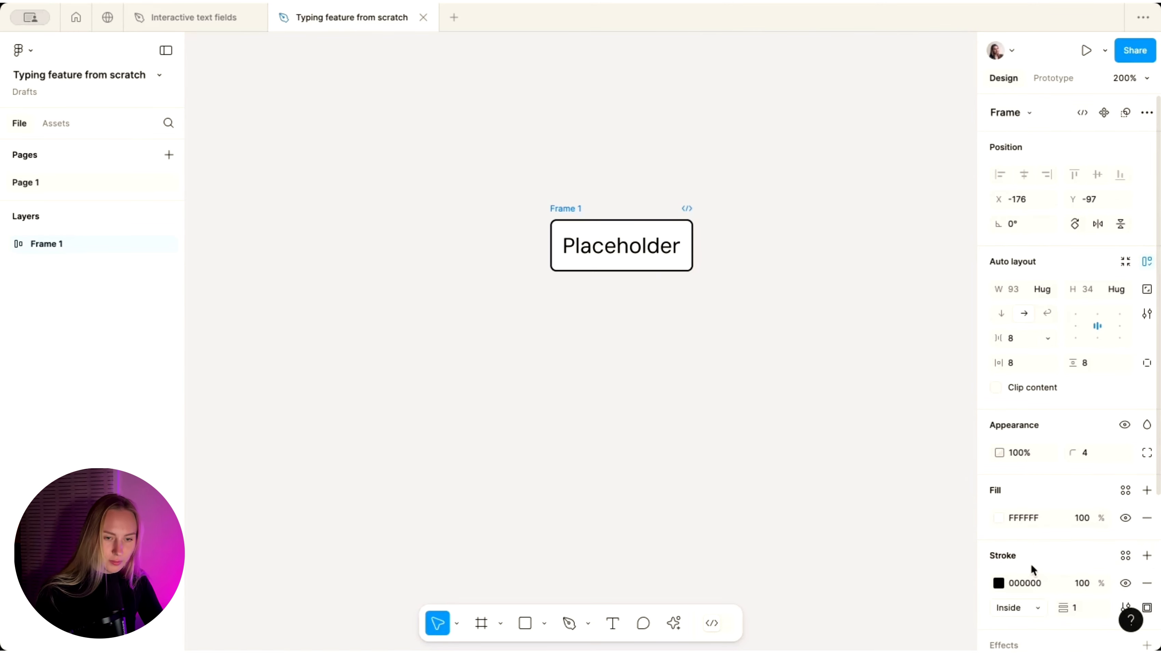
click(999, 583)
drag(815, 338, 788, 315)
click(599, 306)
- Set the frame width to 400 and left-align the Placeholder text
scroll(599, 305, down, 2)
click(569, 219)
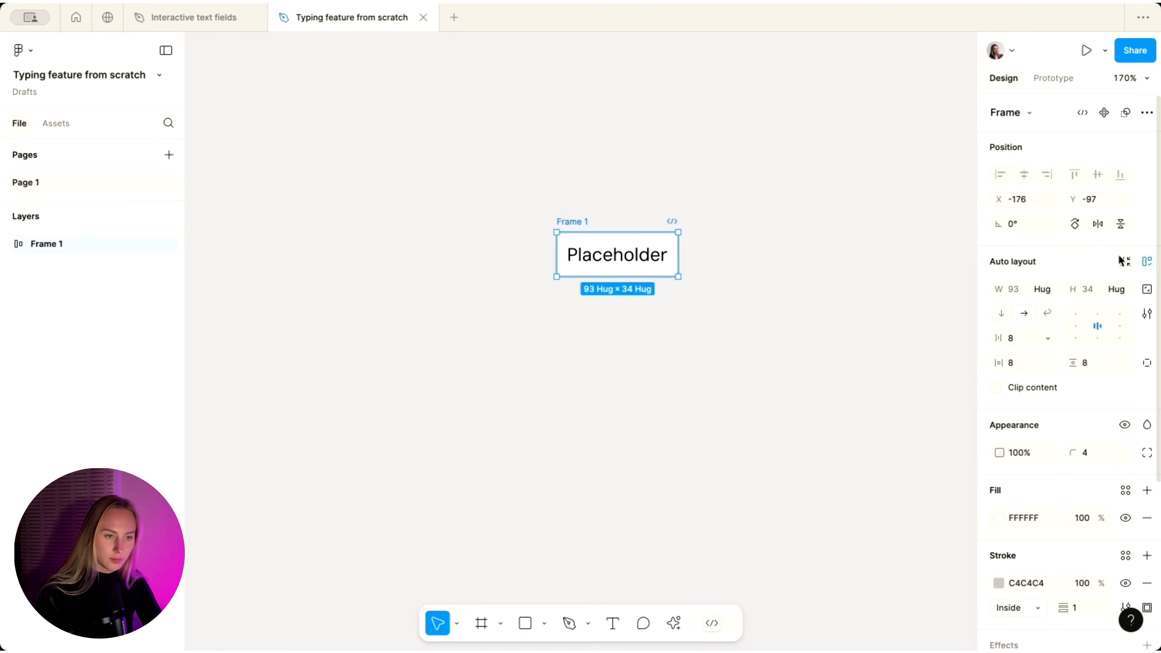
click(1015, 290)
text(400)
key(Return)
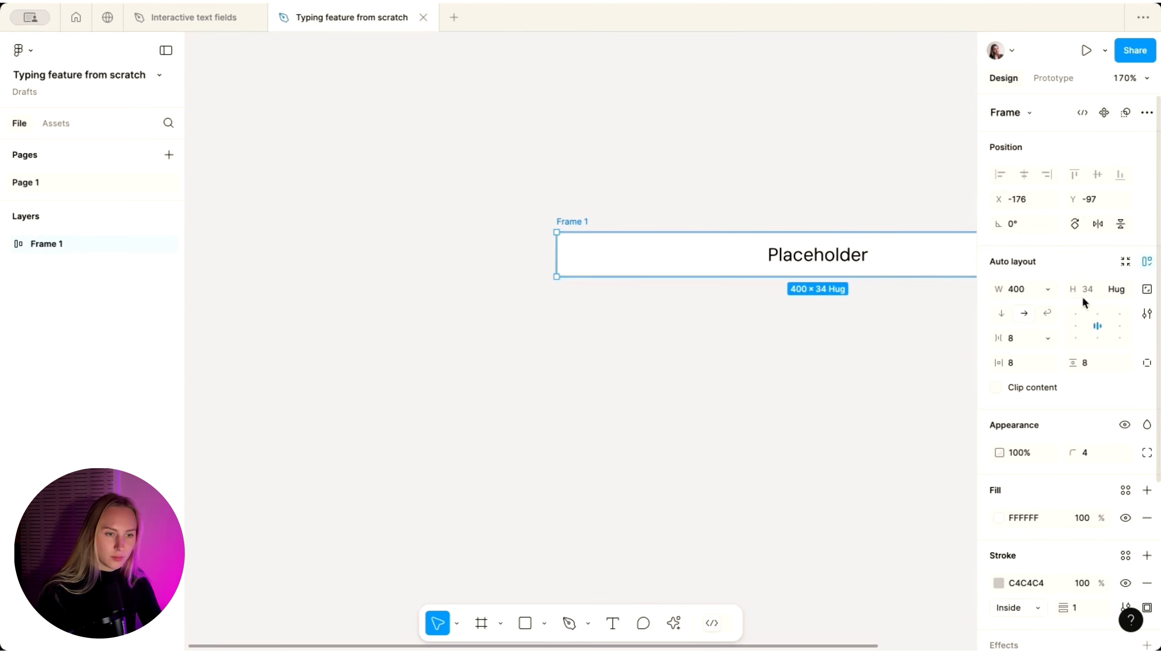
click(1081, 323)
- Narrow the input box to 250 wide and drag a copy of the text above it
click(655, 189)
scroll(655, 189, down, 3)
scroll(589, 278, right, 2)
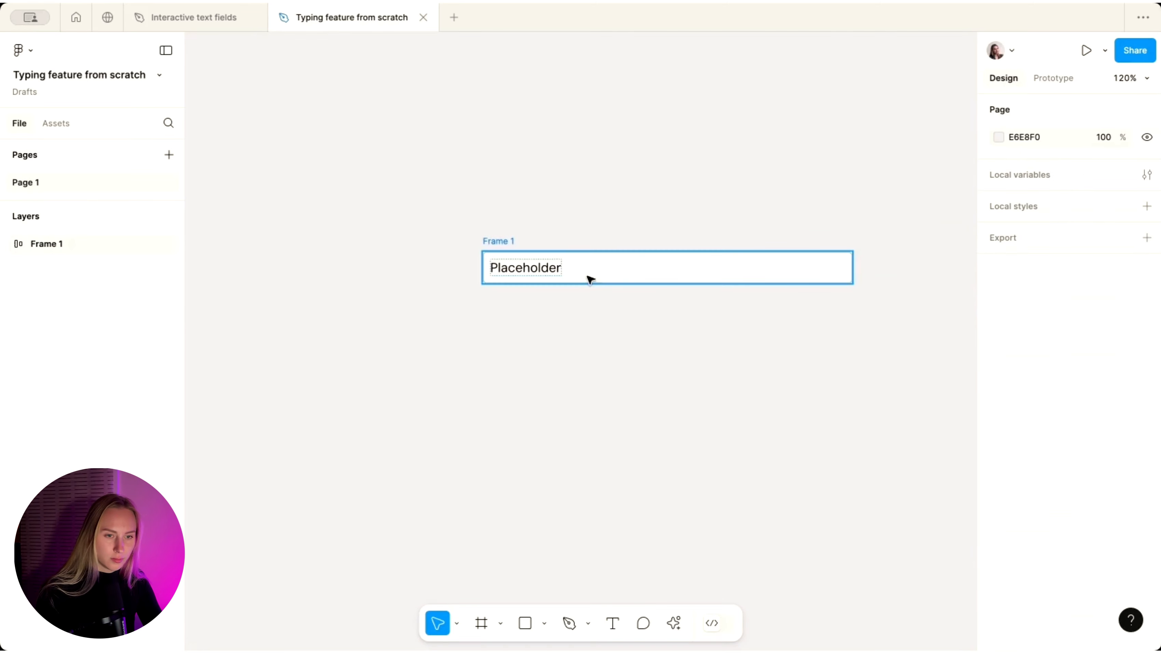
click(589, 278)
click(1024, 291)
text(250)
key(Return)
click(622, 176)
click(493, 244)
scroll(502, 246, up, 2)
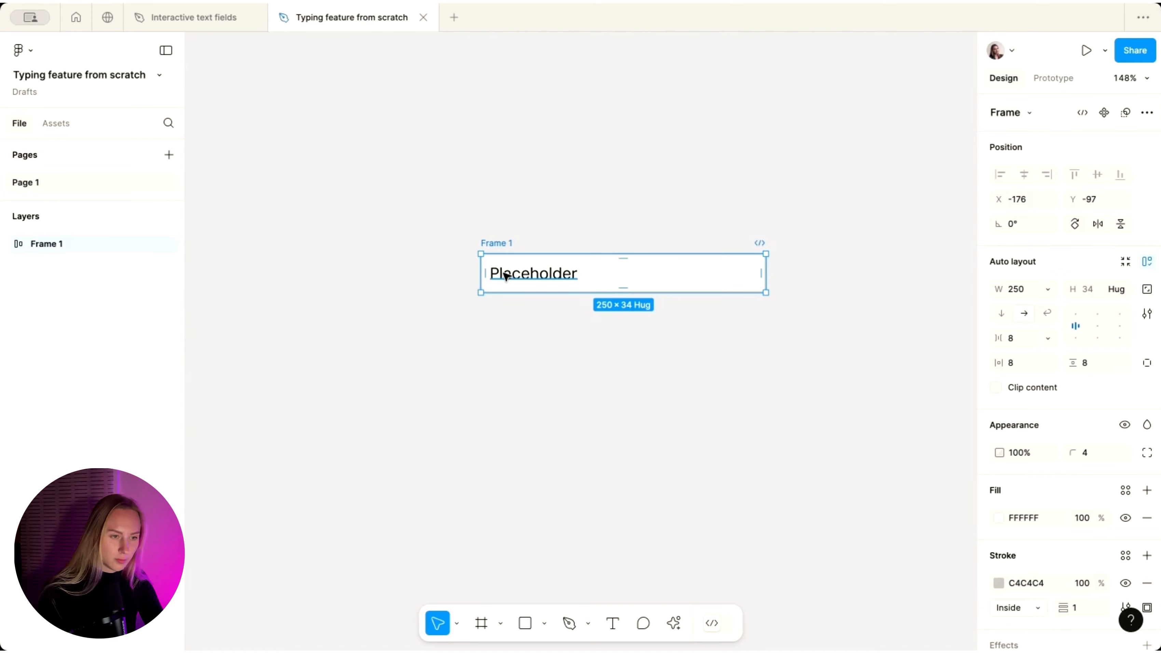
drag(503, 269, 518, 226)
- Stack the copied text and the box in an auto-layout frame with a 12 px gap
shift+click(492, 248)
key(shift+a)
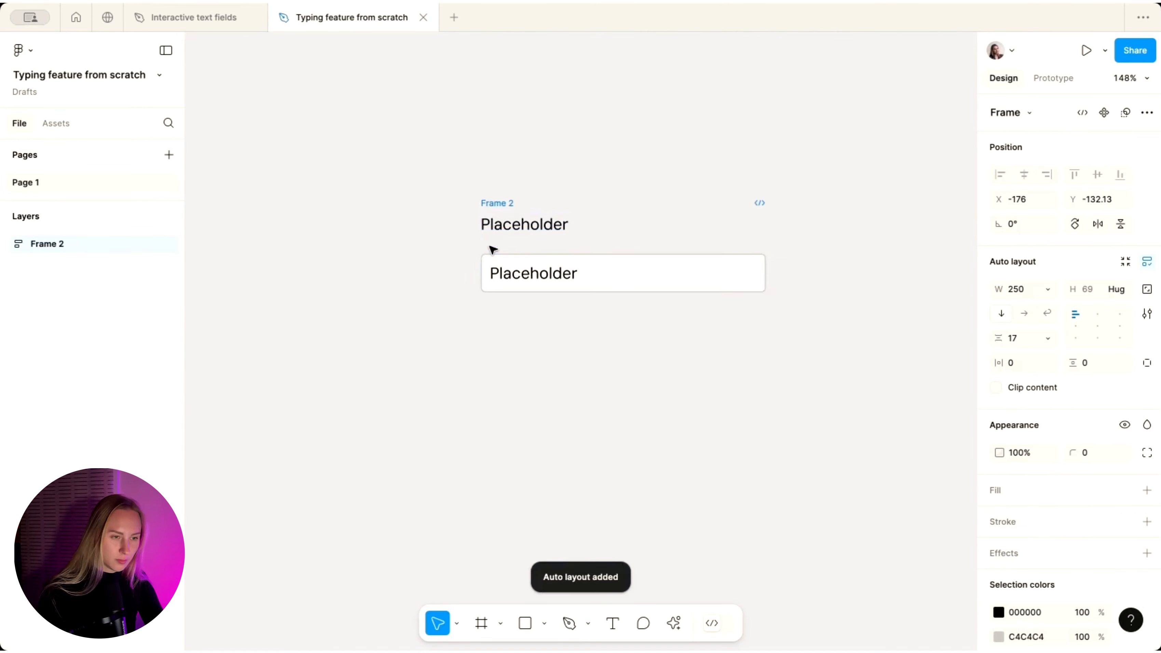
click(1018, 339)
text(12)
key(Return)
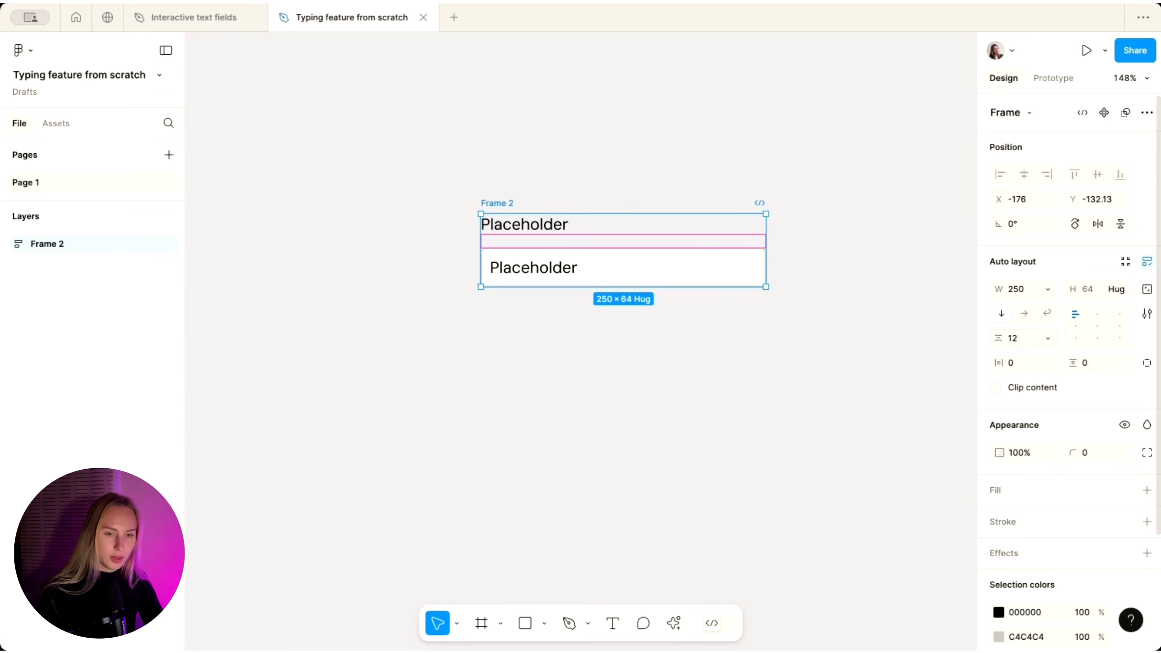
- Change the top text's wording to 'Text'
click(517, 227)
double_click(516, 227)
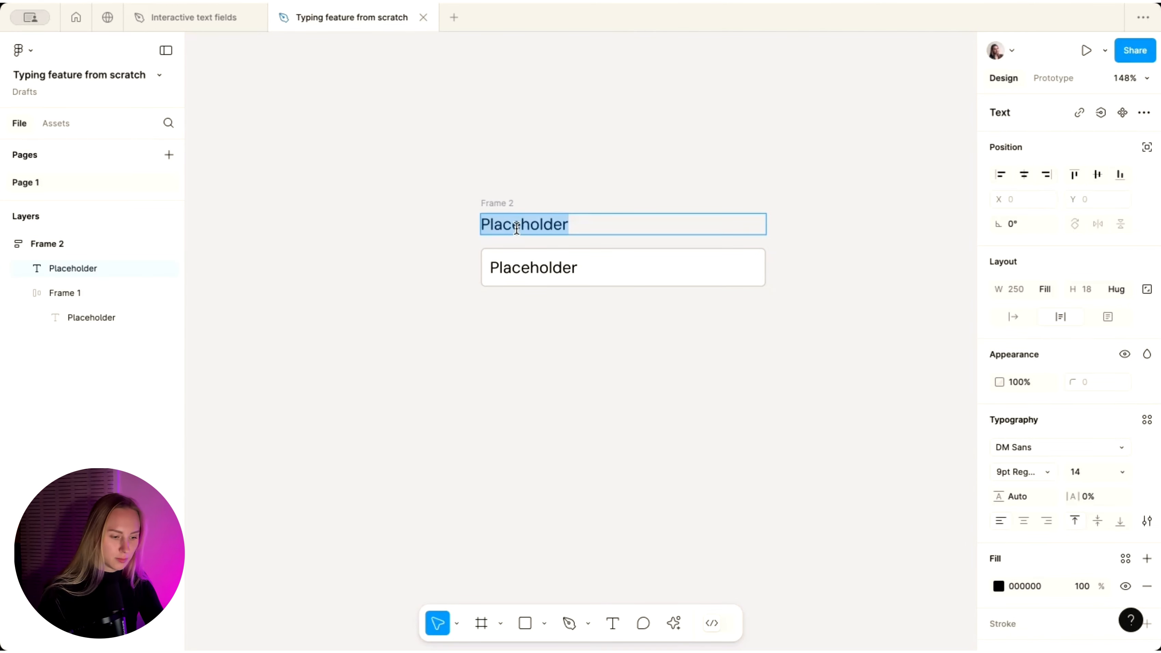
text(Text)
key(ctrl+a)
click(504, 317)
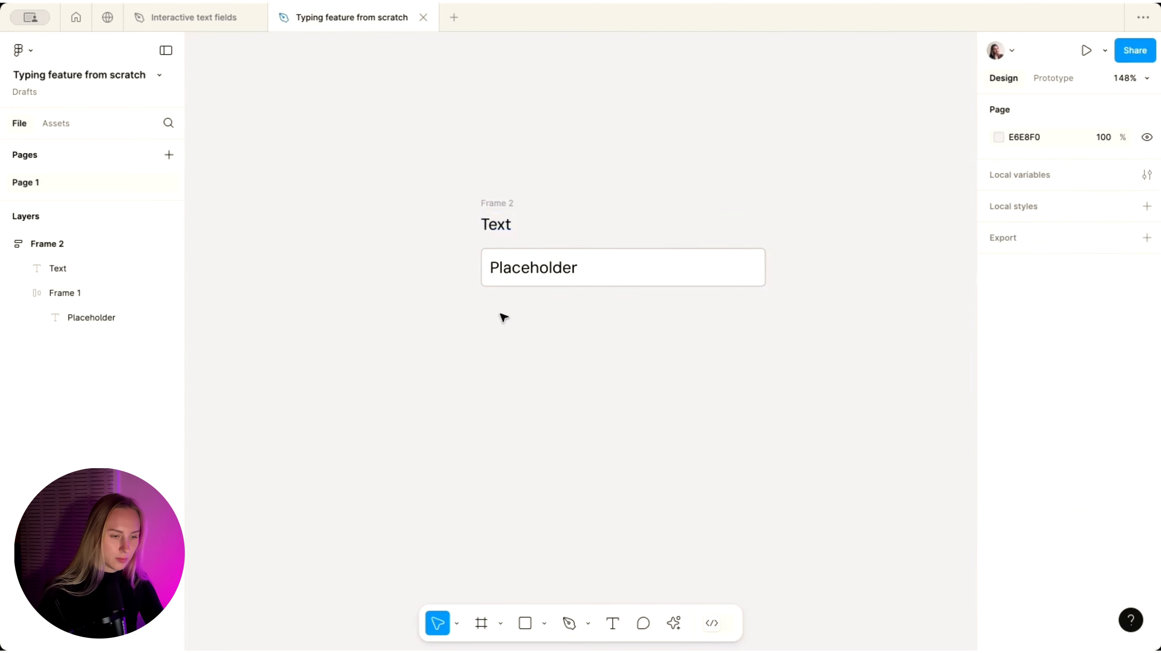
- Reduce the gap between label and box in Frame 2 to 8
scroll(500, 316, up, 3)
click(485, 181)
click(1020, 339)
key(Down)
key(Down)
key(Down)
key(Down)
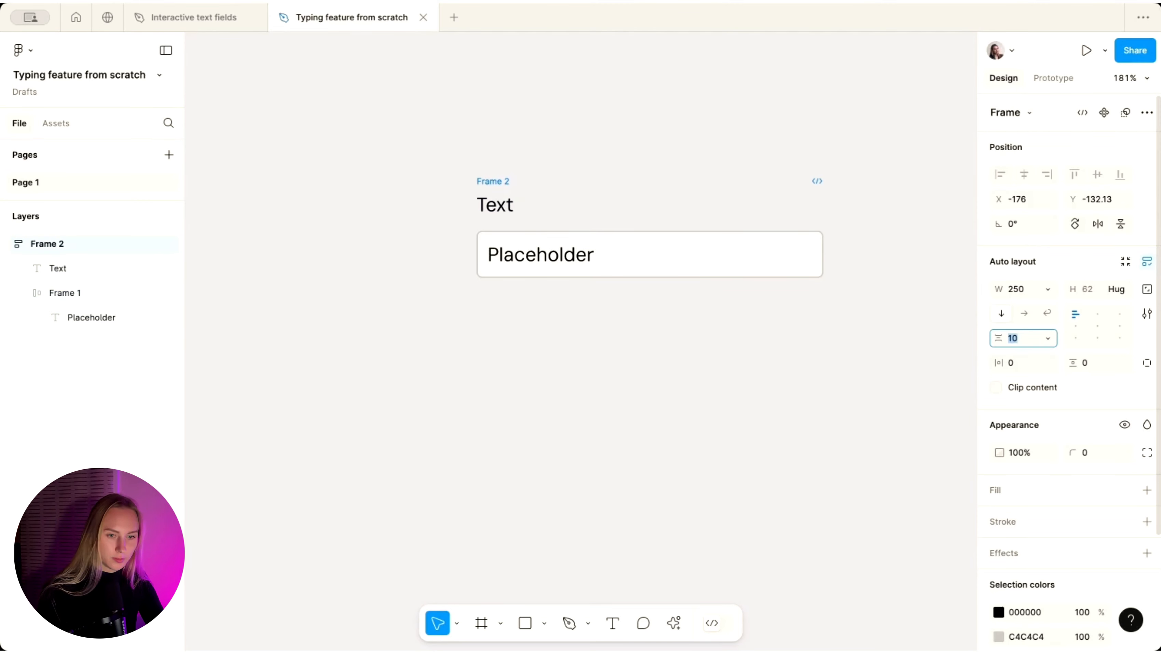
click(756, 368)
- Make the 'Text' label SemiBold
scroll(756, 368, down, 6)
scroll(654, 285, up, 2)
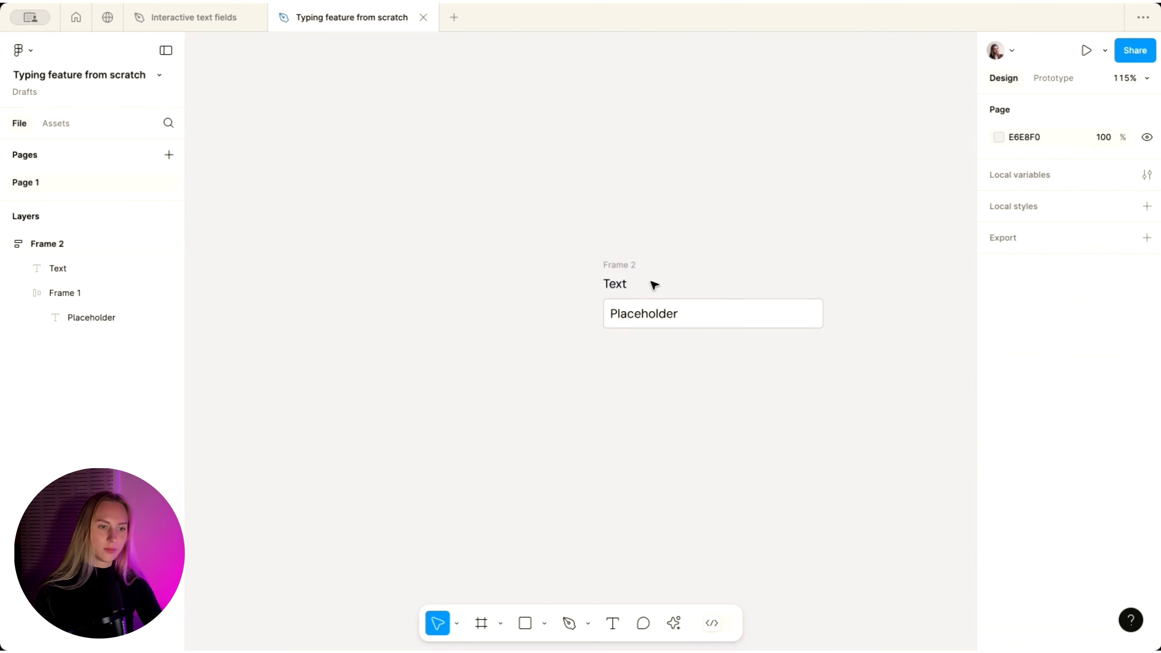
click(613, 285)
click(1033, 469)
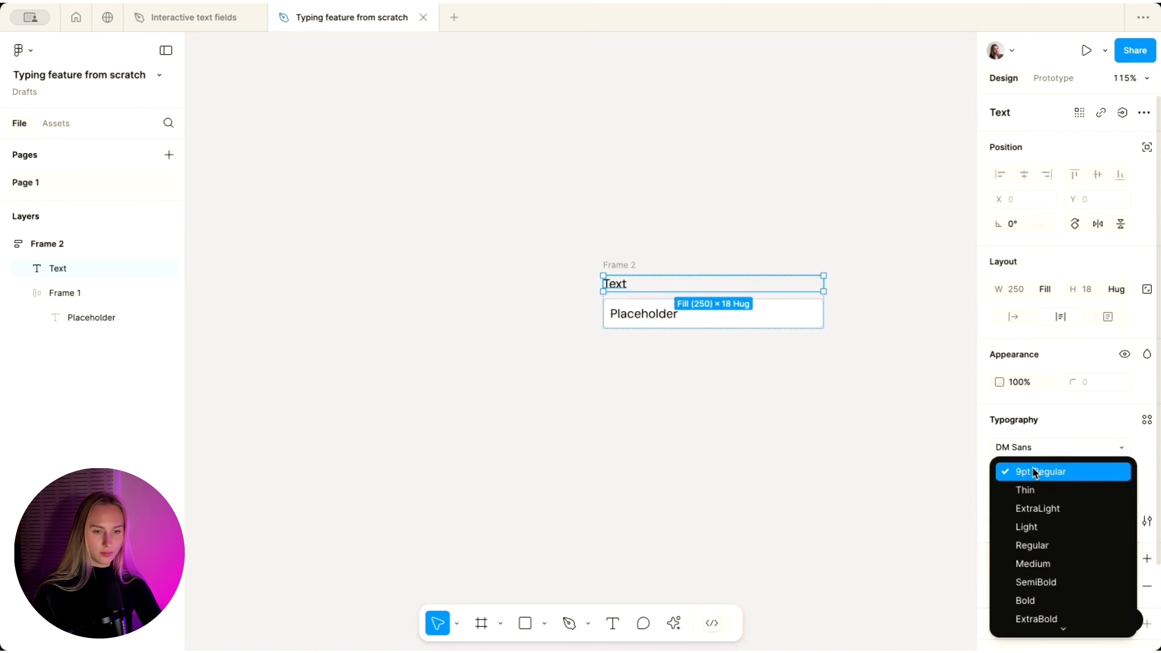
click(1036, 577)
scroll(712, 456, down, 2)
click(713, 456)
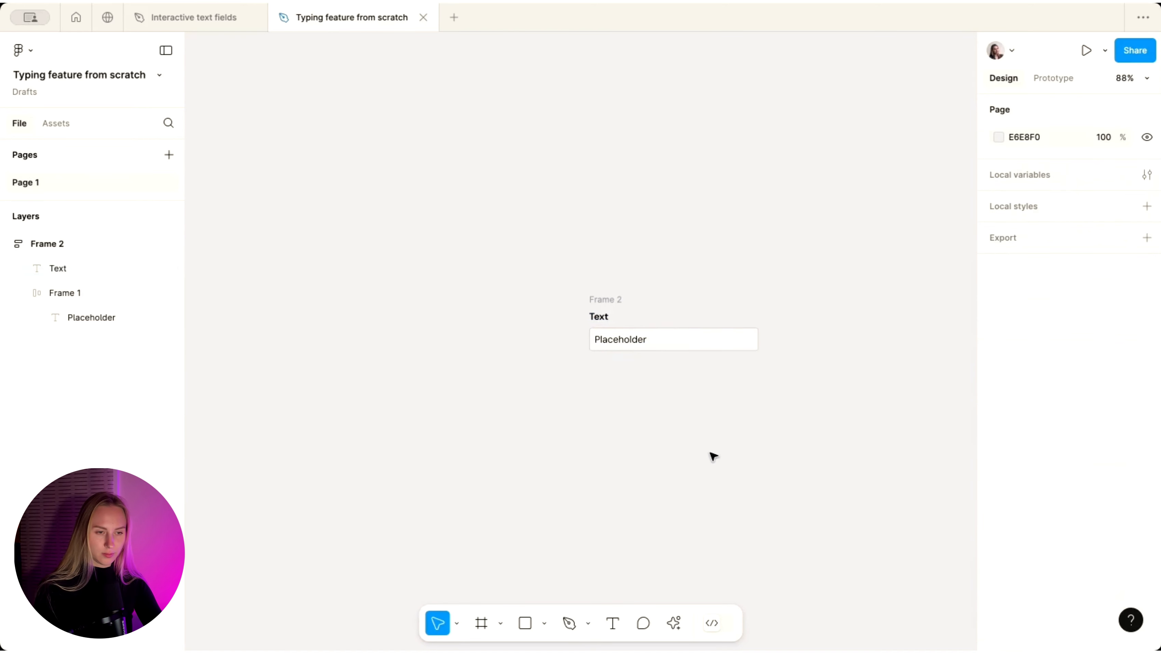
- Keep the Placeholder text at Regular weight and reselect Frame 2
click(601, 306)
click(1014, 467)
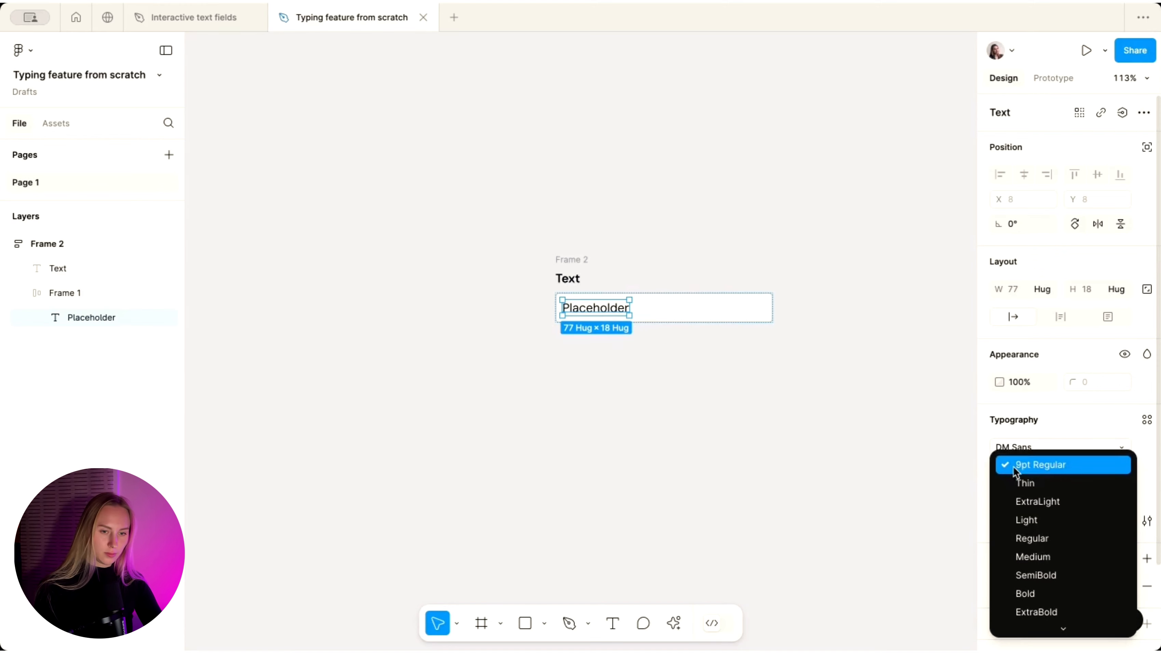
click(1027, 535)
click(785, 473)
scroll(784, 472, up, 2)
scroll(784, 473, down, 4)
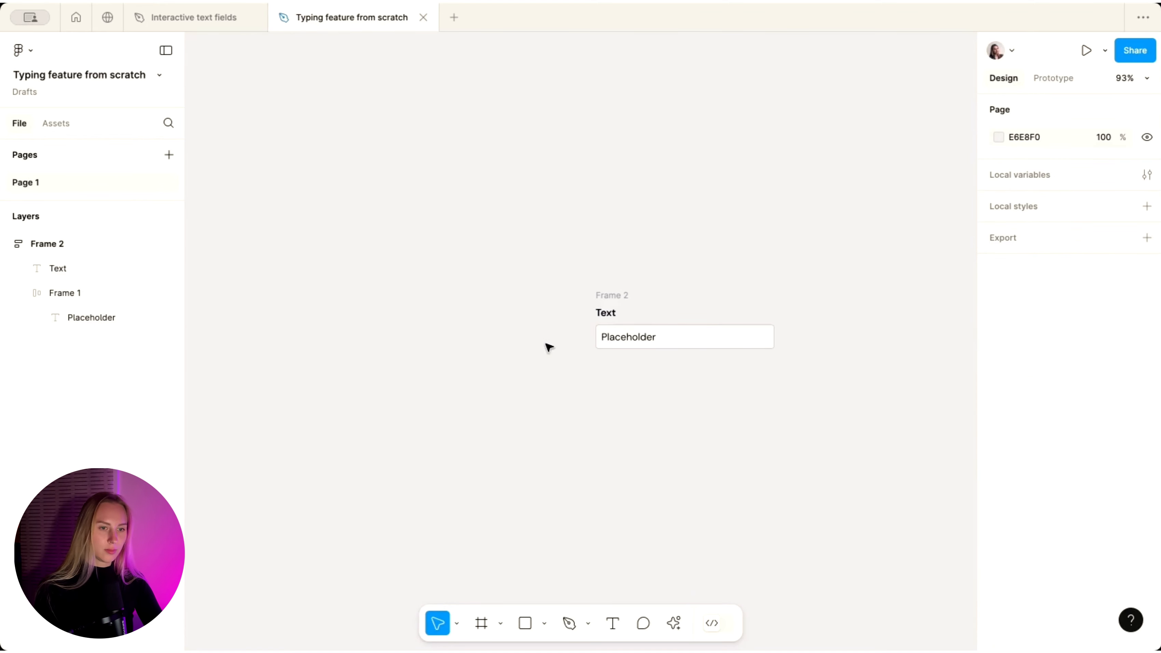
scroll(546, 345, right, 3)
scroll(546, 345, up, 4)
scroll(451, 286, down, 2)
click(452, 282)
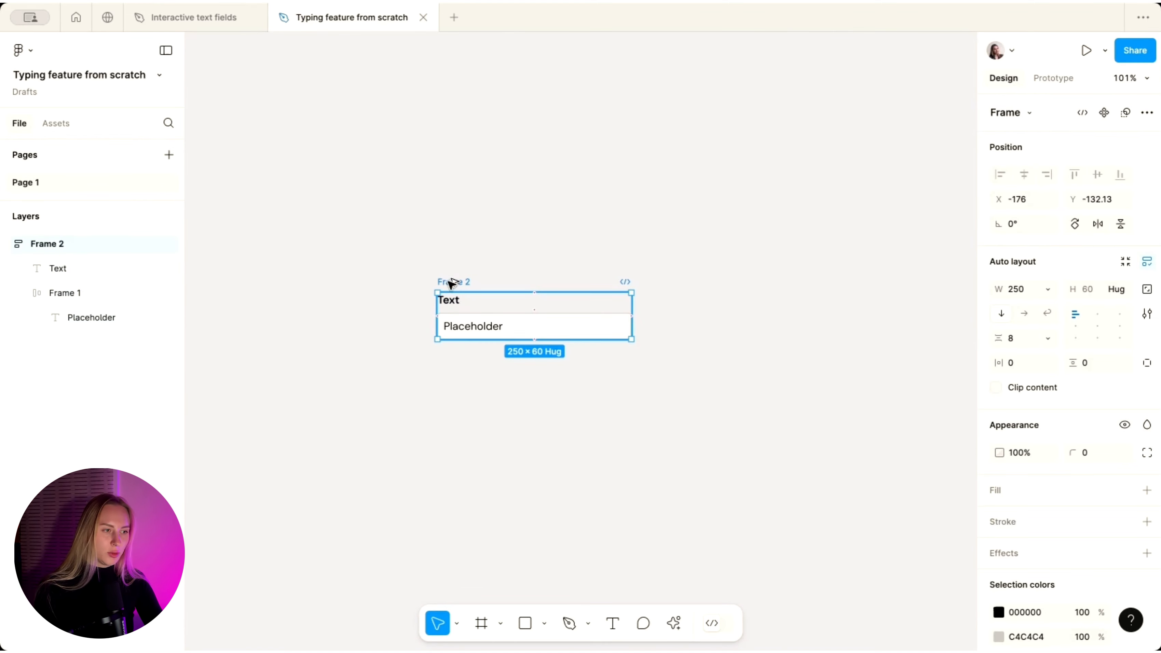
- Duplicate Frame 2 twice below it, creating Frames 3 and 4
drag(451, 283, 449, 360)
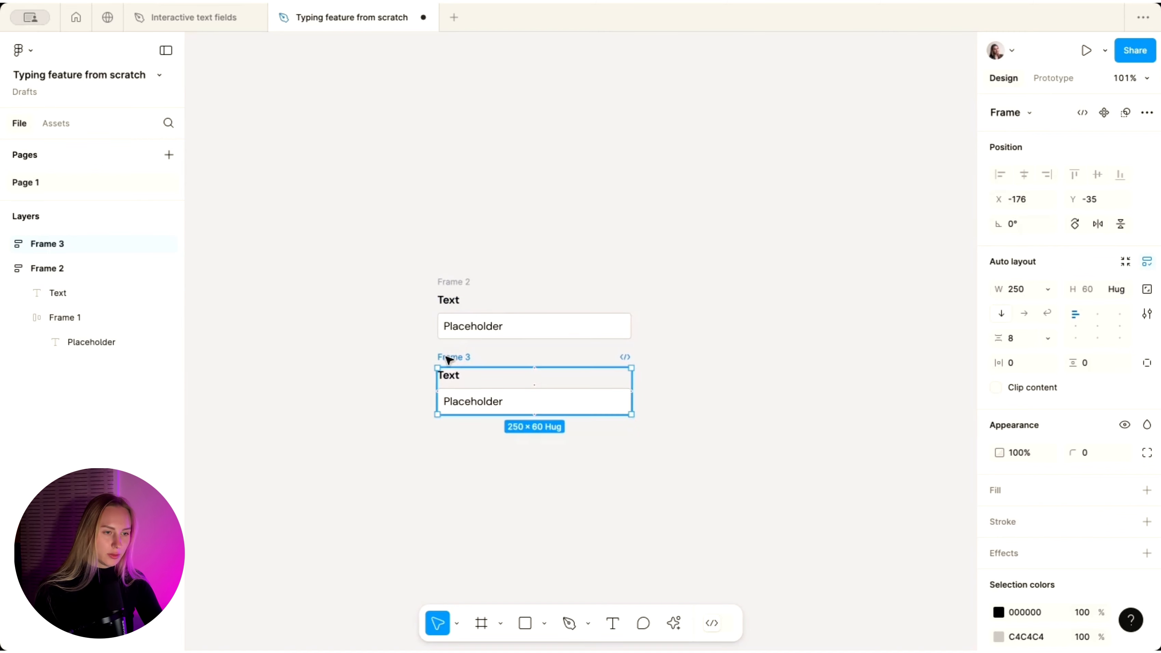
key(ctrl+d)
click(515, 200)
scroll(516, 199, down, 3)
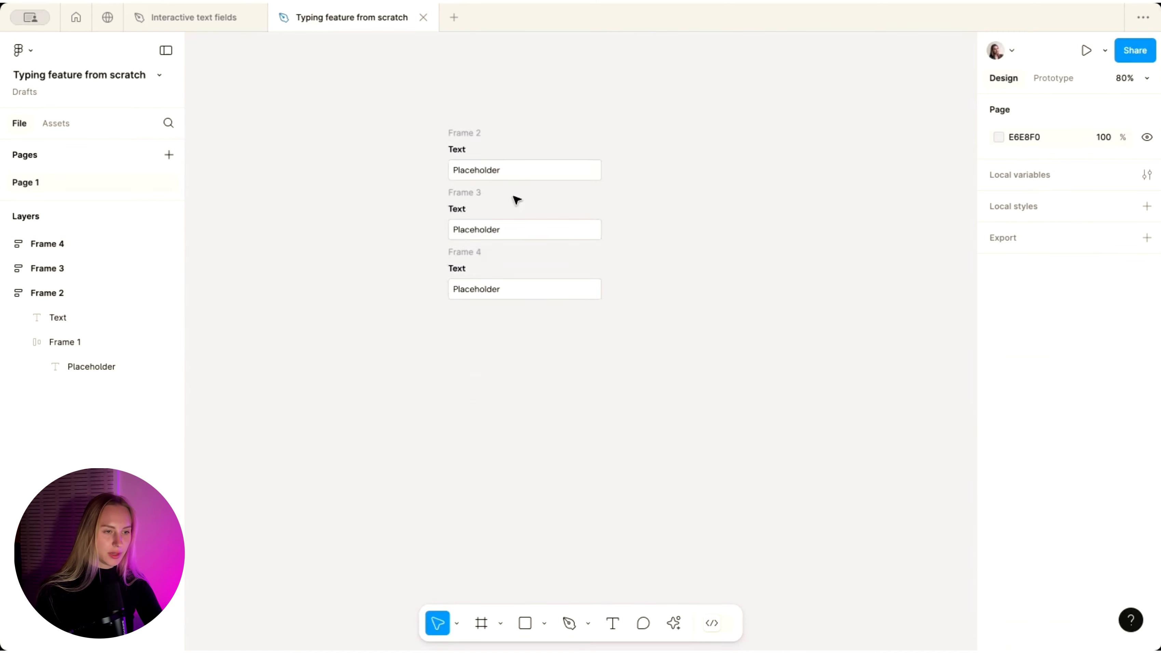
scroll(515, 200, up, 3)
- Grey the first field's placeholder text to B1B1B1
super+click(459, 160)
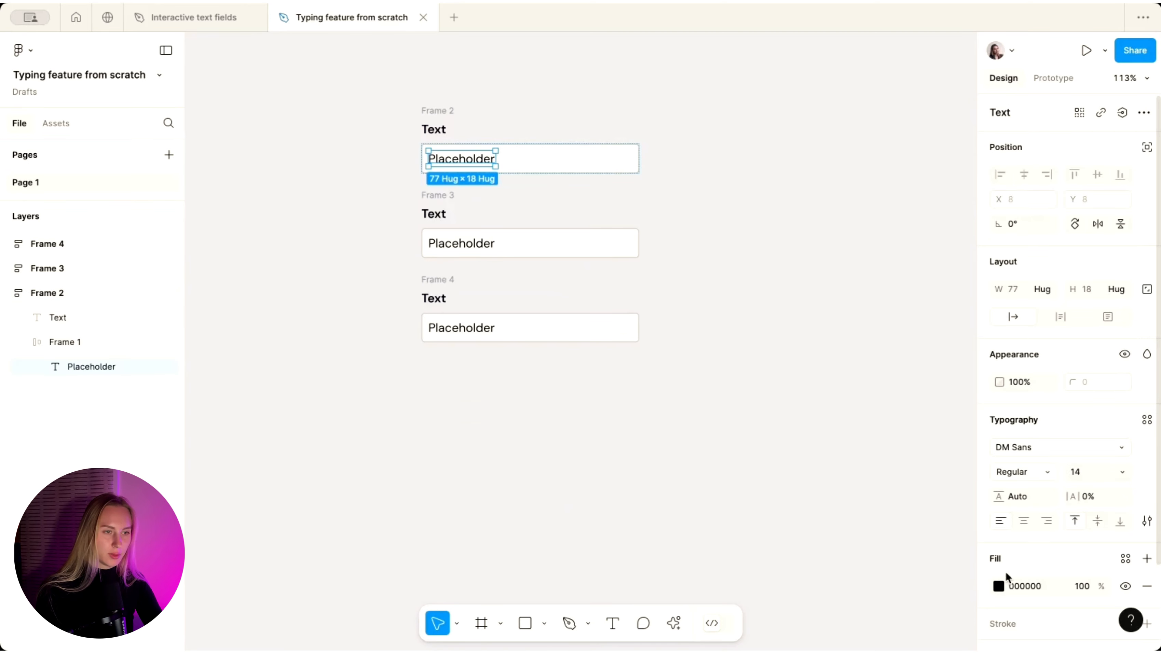
click(999, 587)
drag(801, 313, 780, 327)
click(708, 296)
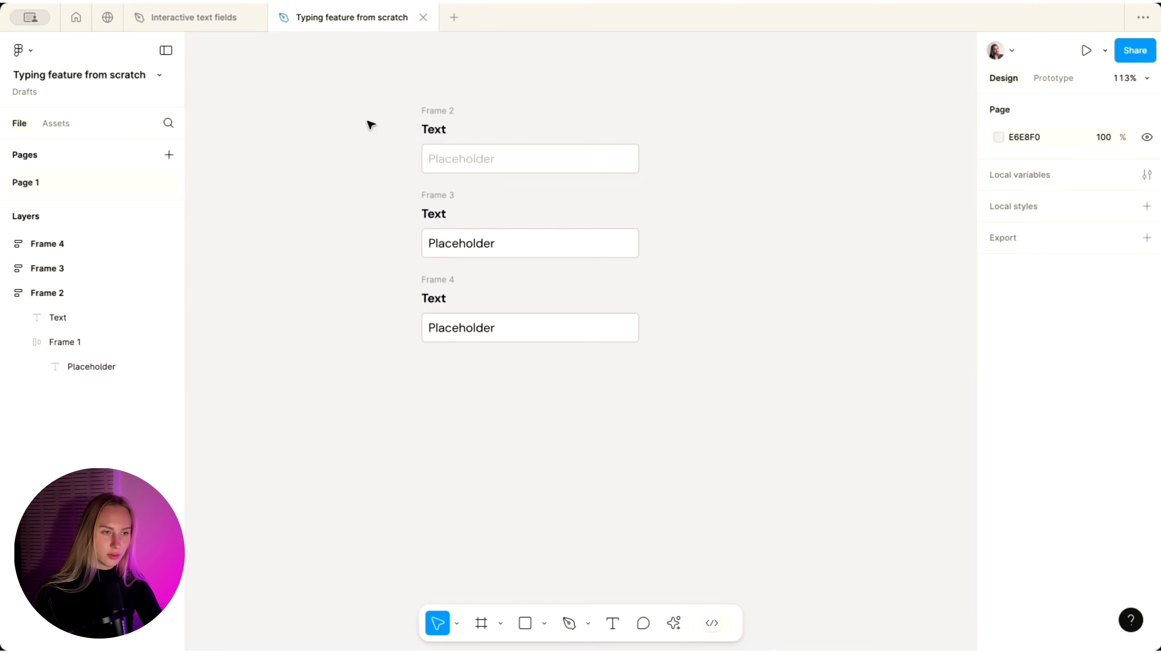
scroll(370, 120, up, 3)
- Give the second field's input box a 2 px blue 6992E4 border
super+click(589, 277)
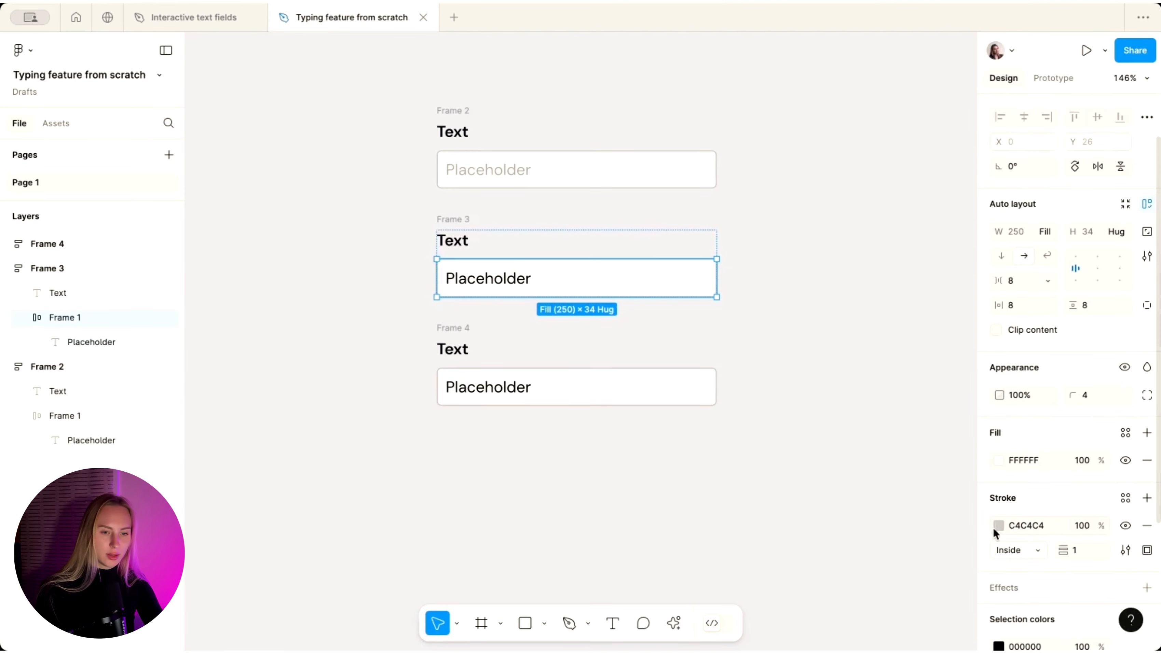
click(998, 526)
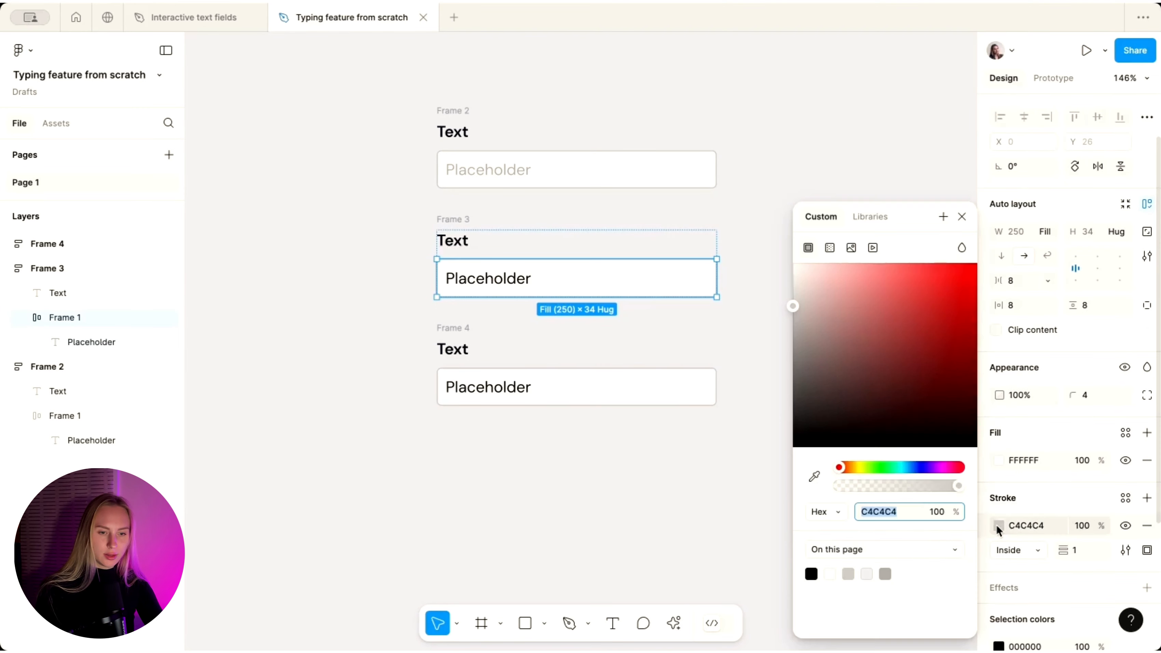
click(934, 467)
click(919, 468)
click(867, 319)
drag(867, 316, 891, 284)
click(913, 467)
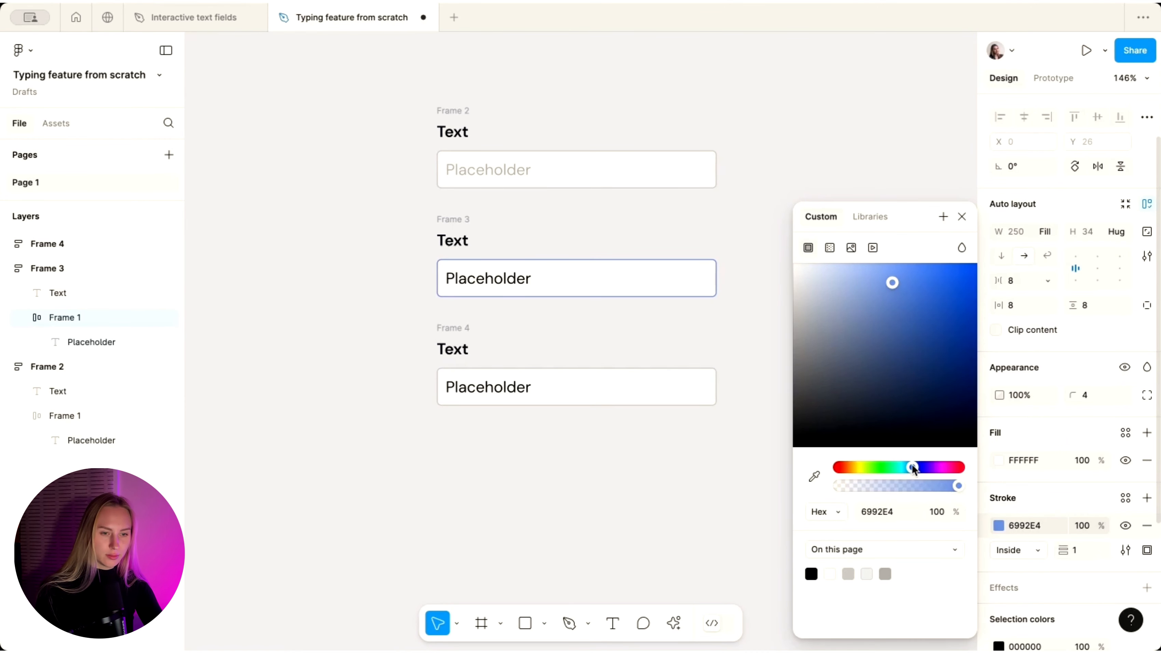
click(1081, 552)
text(2)
key(Return)
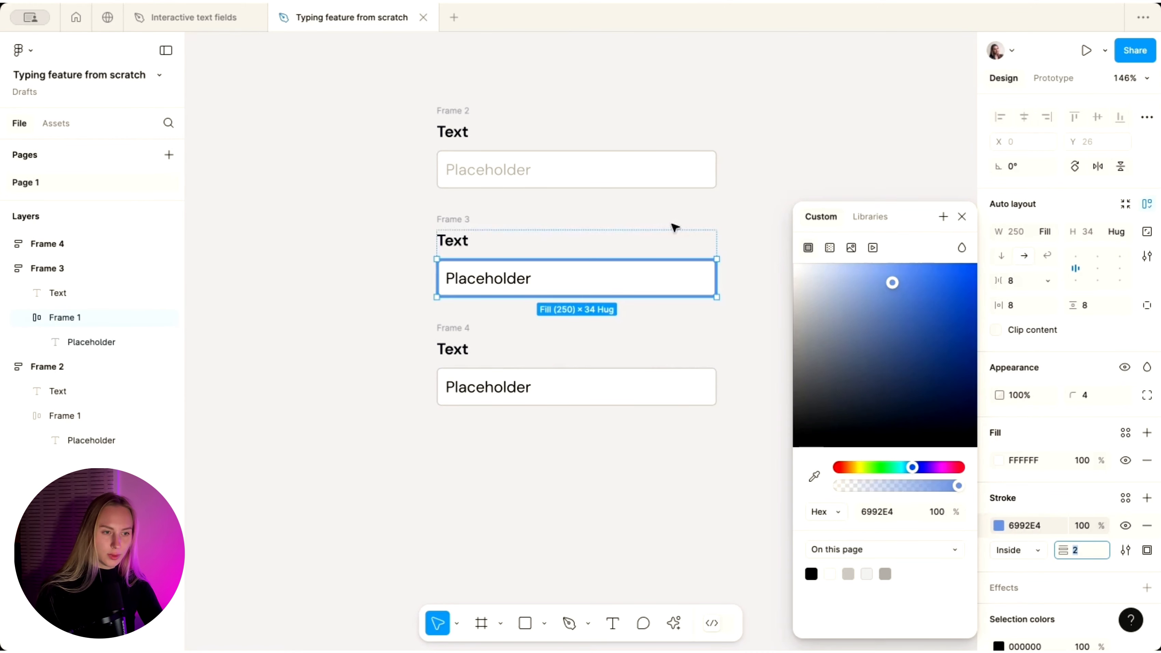
click(754, 240)
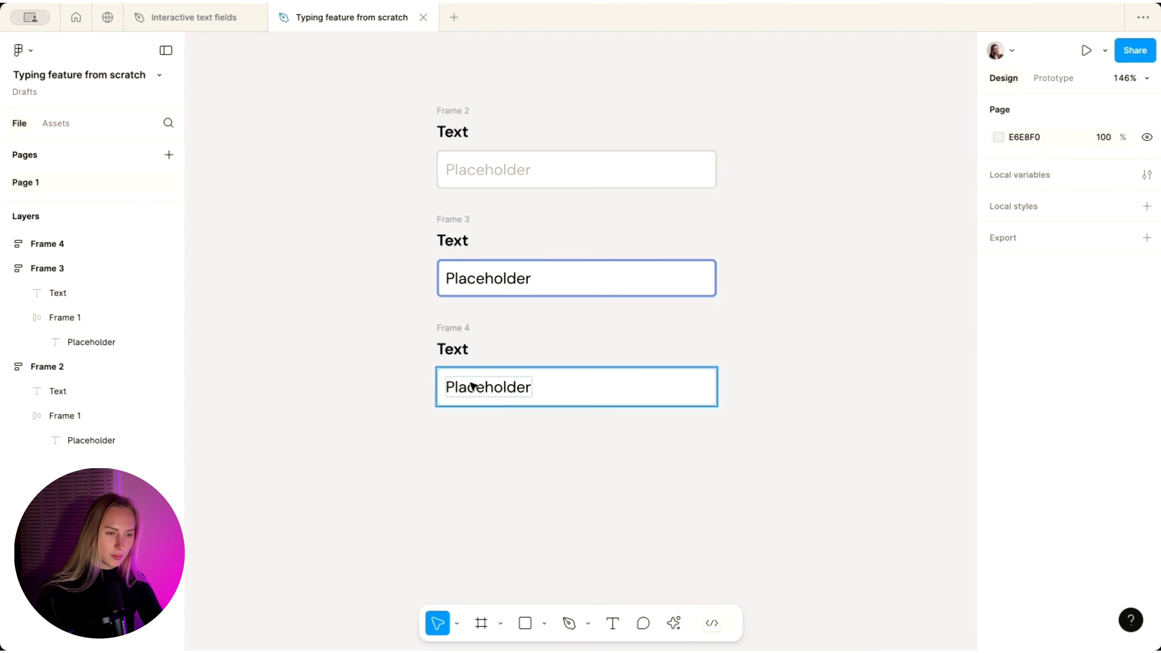
- Select Frames 2, 3 and 4 and create a component set from them
scroll(446, 297, down, 3)
scroll(488, 360, up, 3)
scroll(487, 360, down, 2)
drag(386, 83, 781, 475)
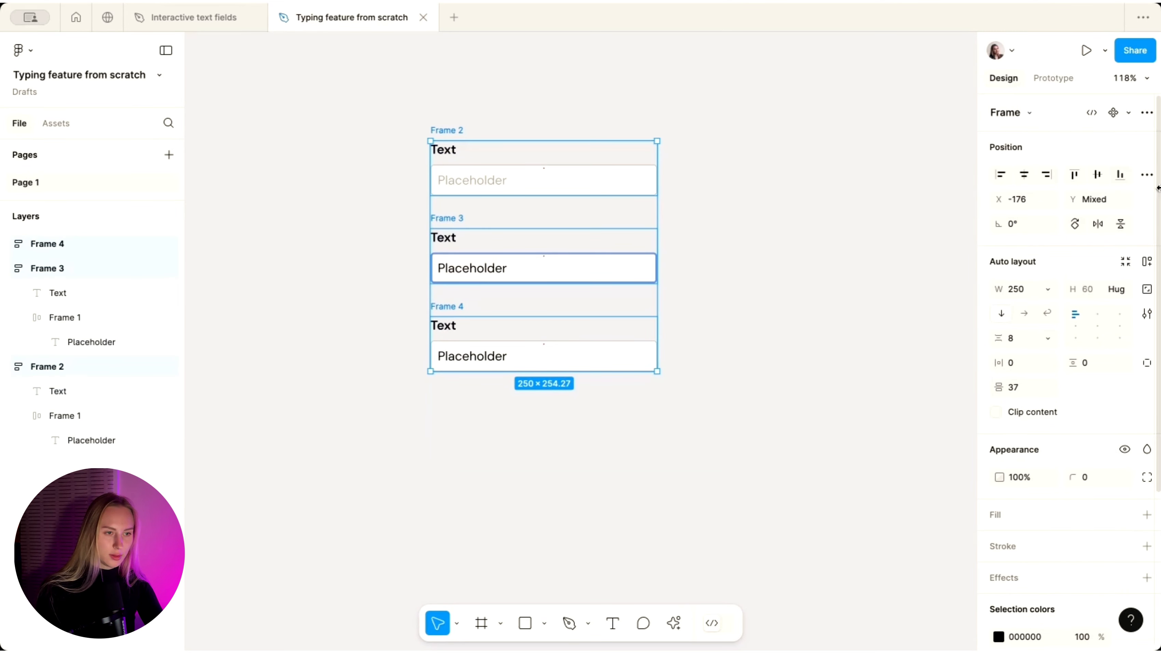
click(1146, 113)
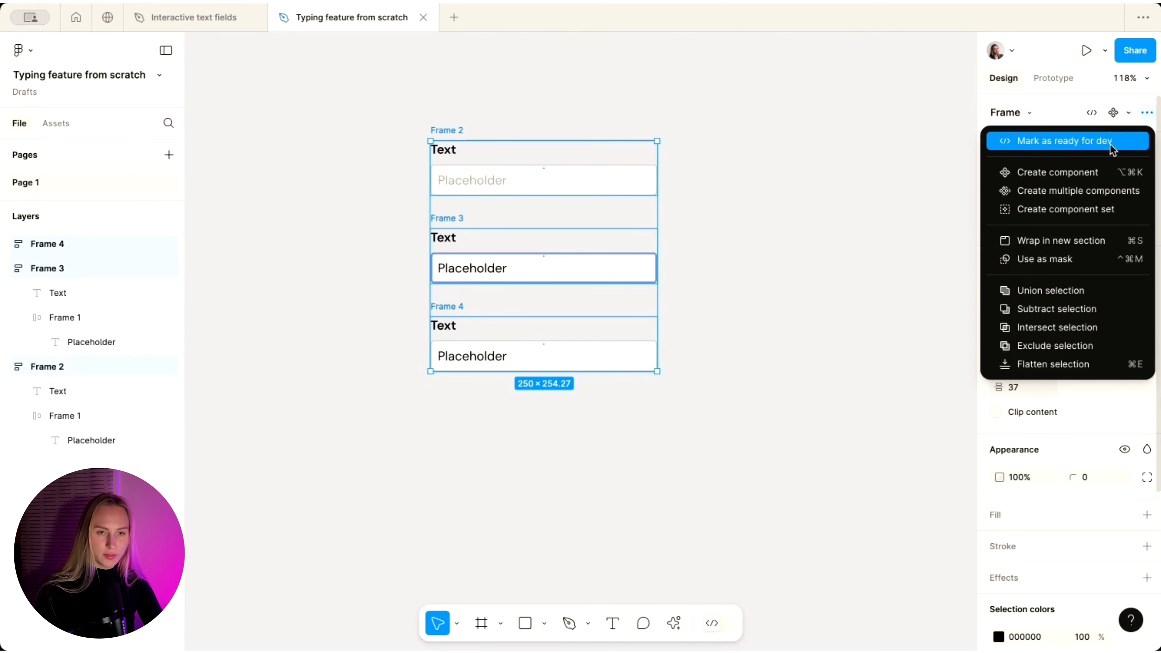
click(1066, 209)
- Widen the component set and rename Property 1 to 'State'
scroll(663, 196, down, 3)
drag(663, 196, 892, 226)
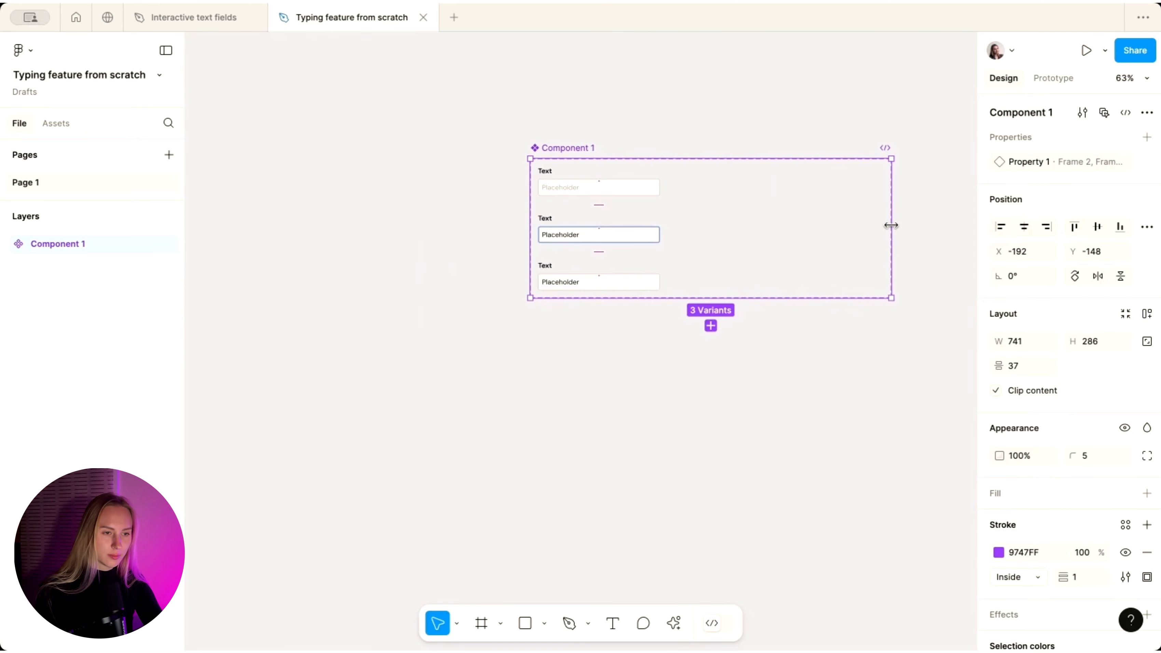
scroll(462, 136, up, 5)
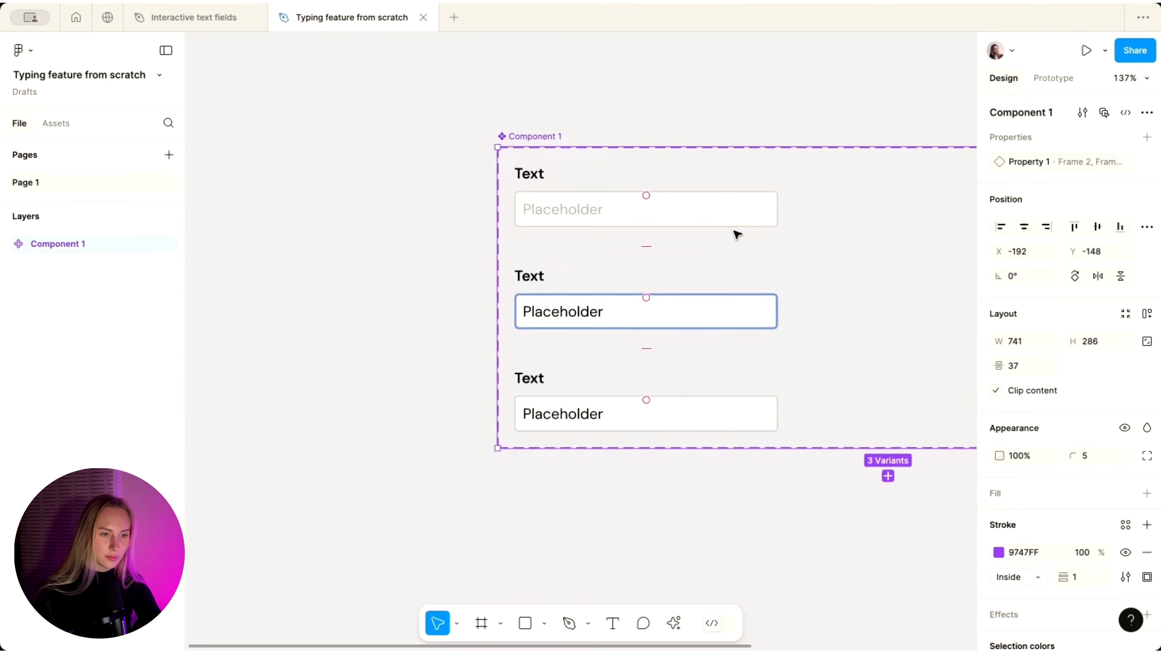
double_click(1005, 165)
text(State)
key(Return)
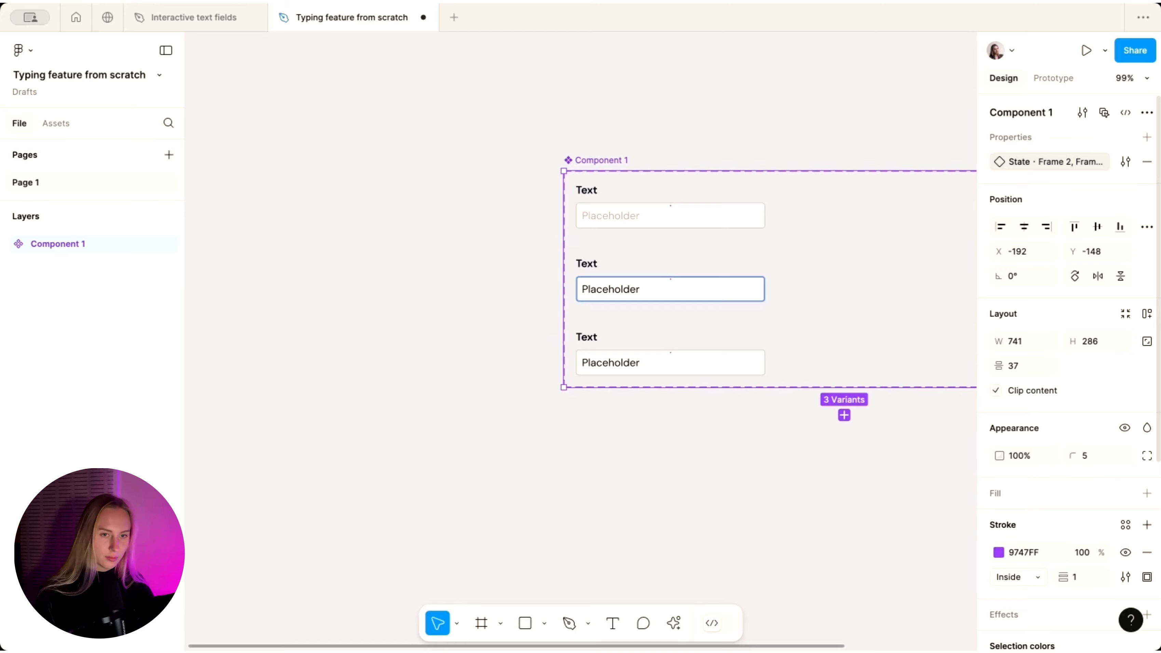
- Set the variants' State values to Default, Active and Has Value, top to bottom
scroll(785, 433, up, 3)
scroll(655, 246, up, 3)
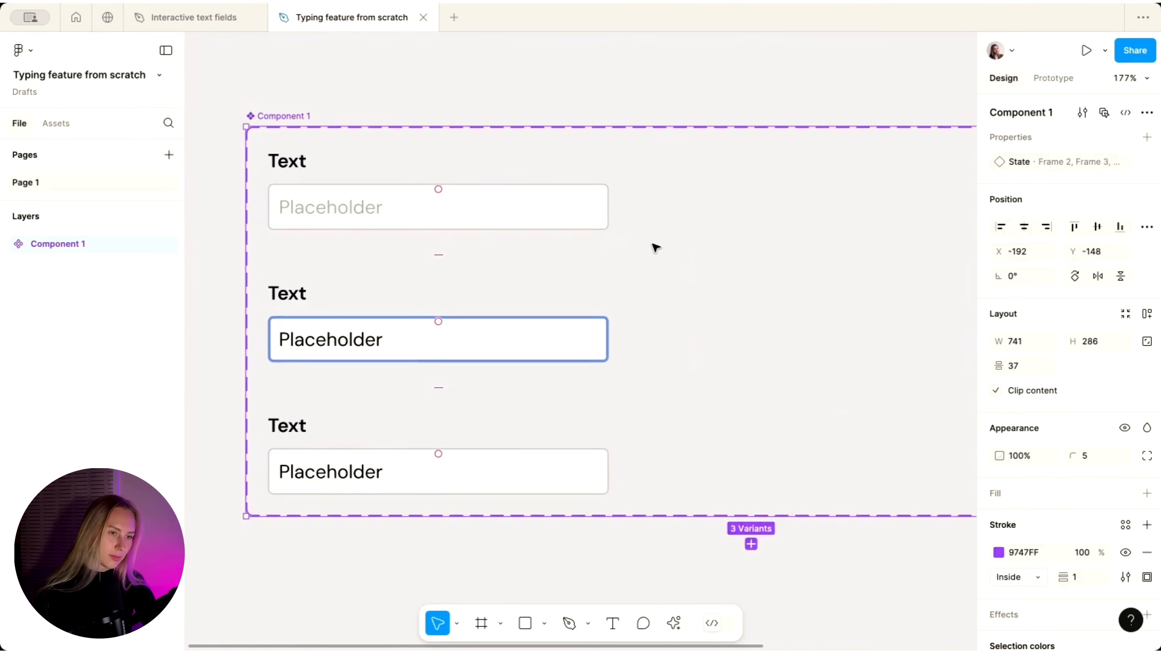
scroll(656, 246, down, 3)
click(581, 229)
click(1090, 163)
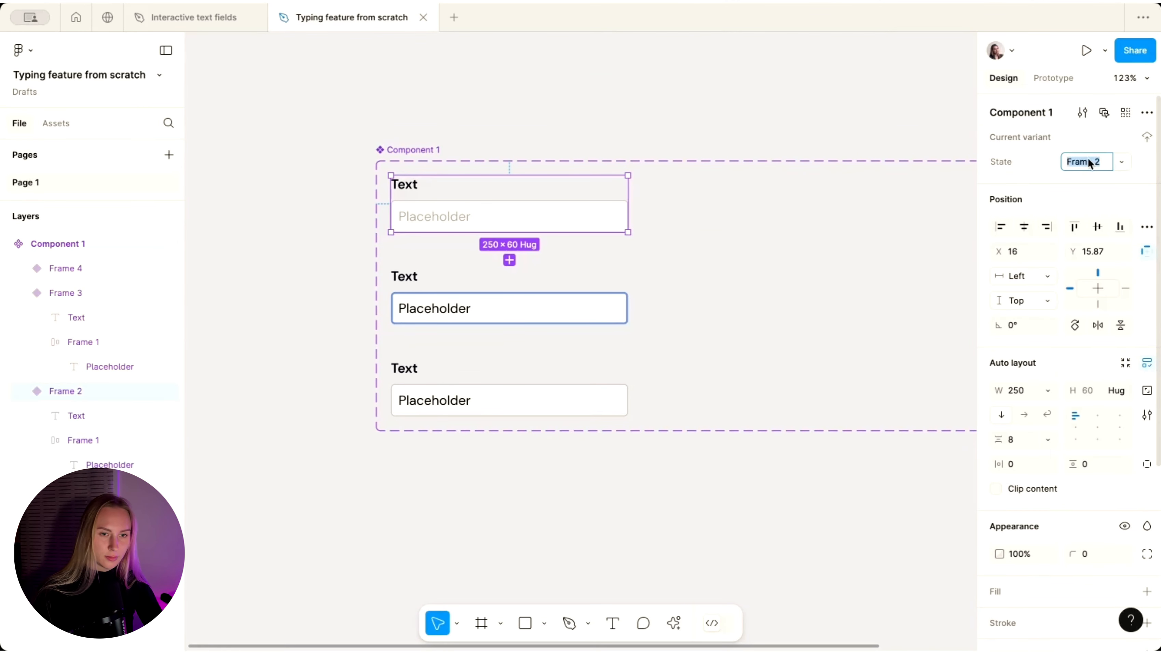
text(D)
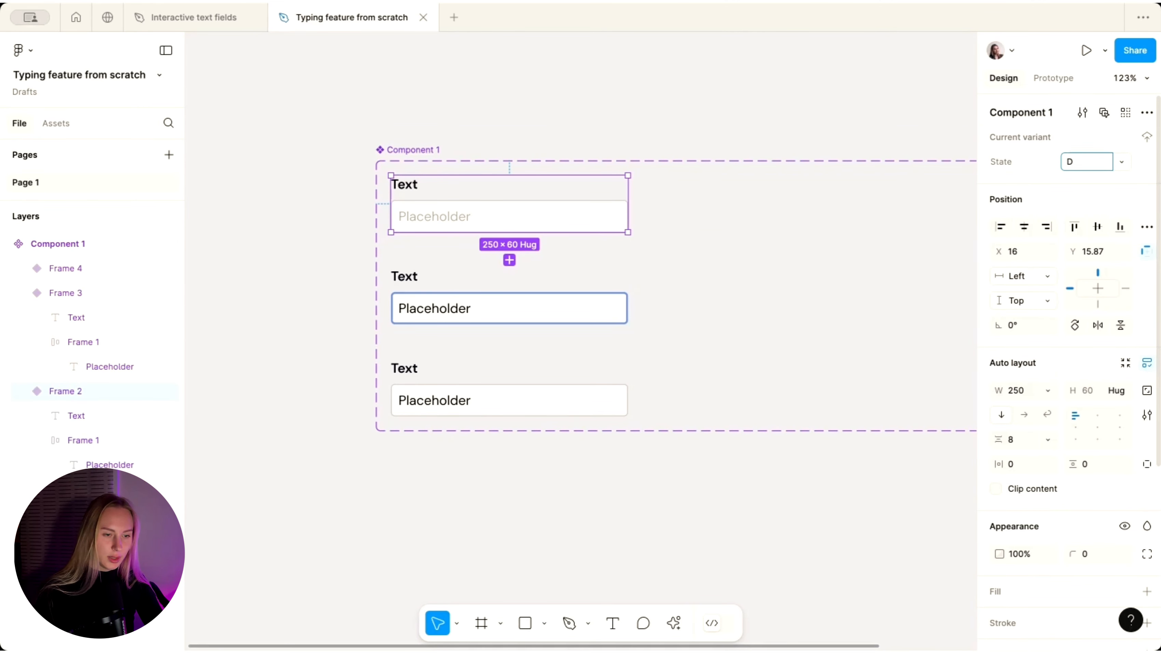
text(efault)
key(Return)
click(441, 307)
click(1094, 163)
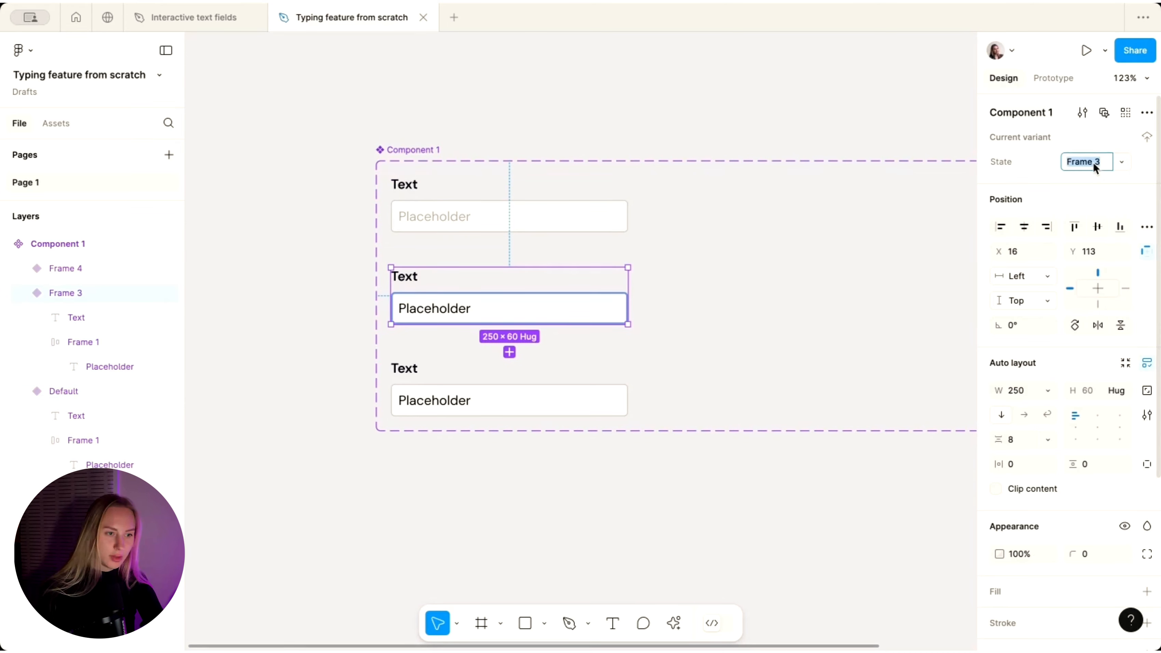
text(Active)
click(531, 383)
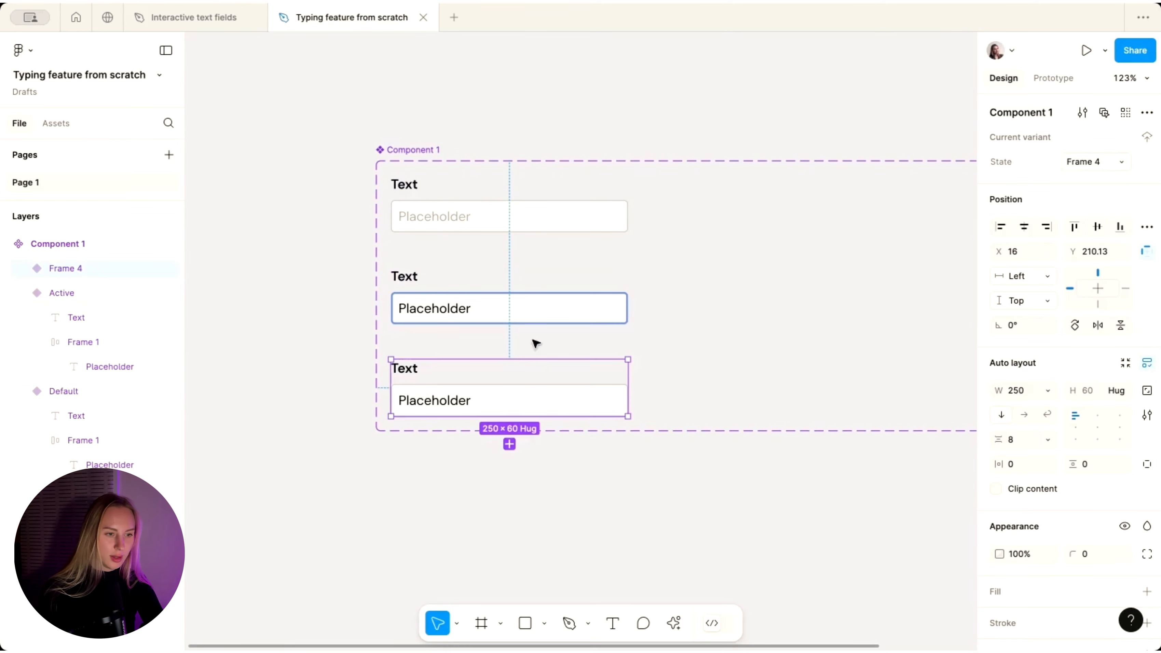
click(1101, 162)
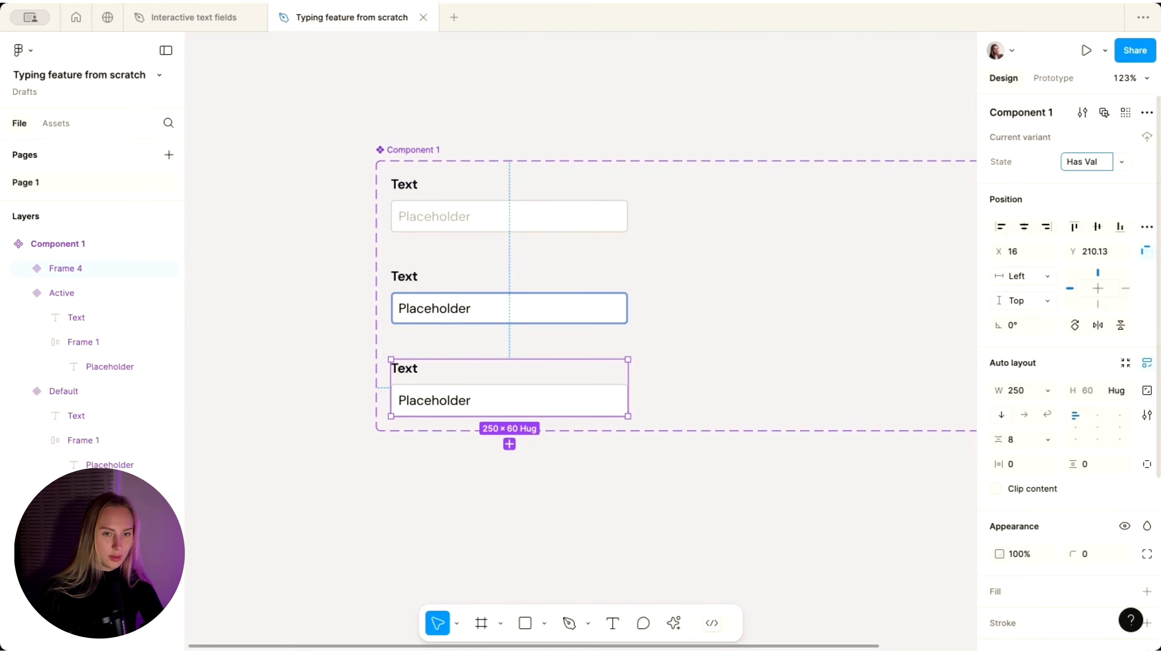
key(Return)
click(513, 485)
- Select Component 1 and add a new variant property named Type with value Text
scroll(513, 485, down, 3)
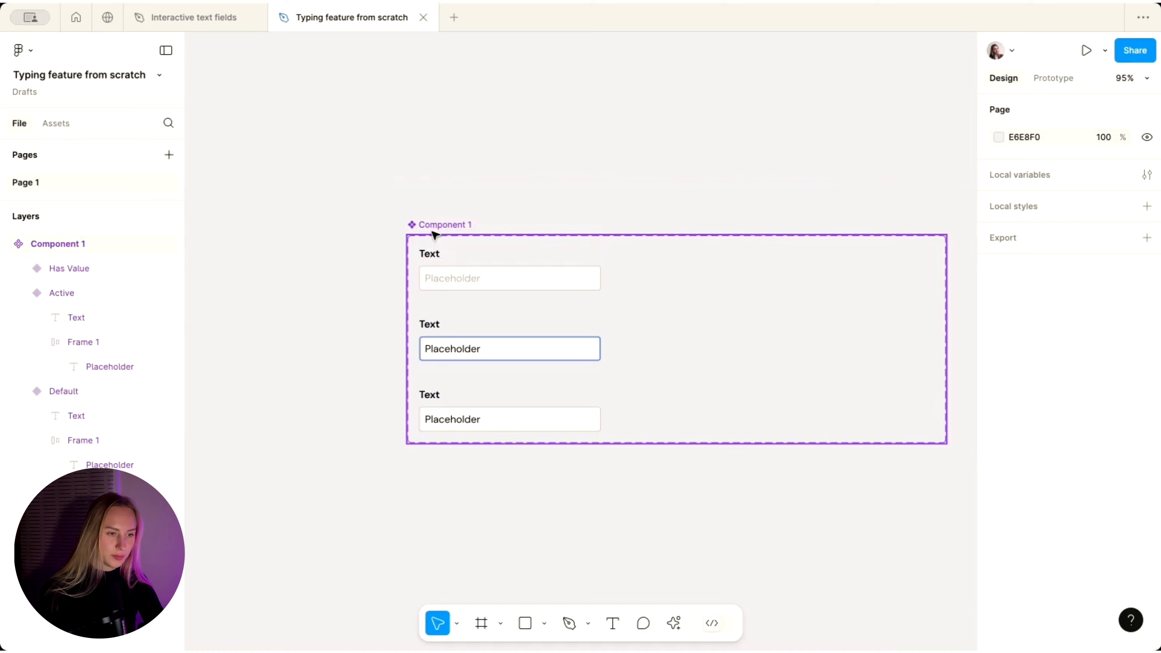
click(435, 231)
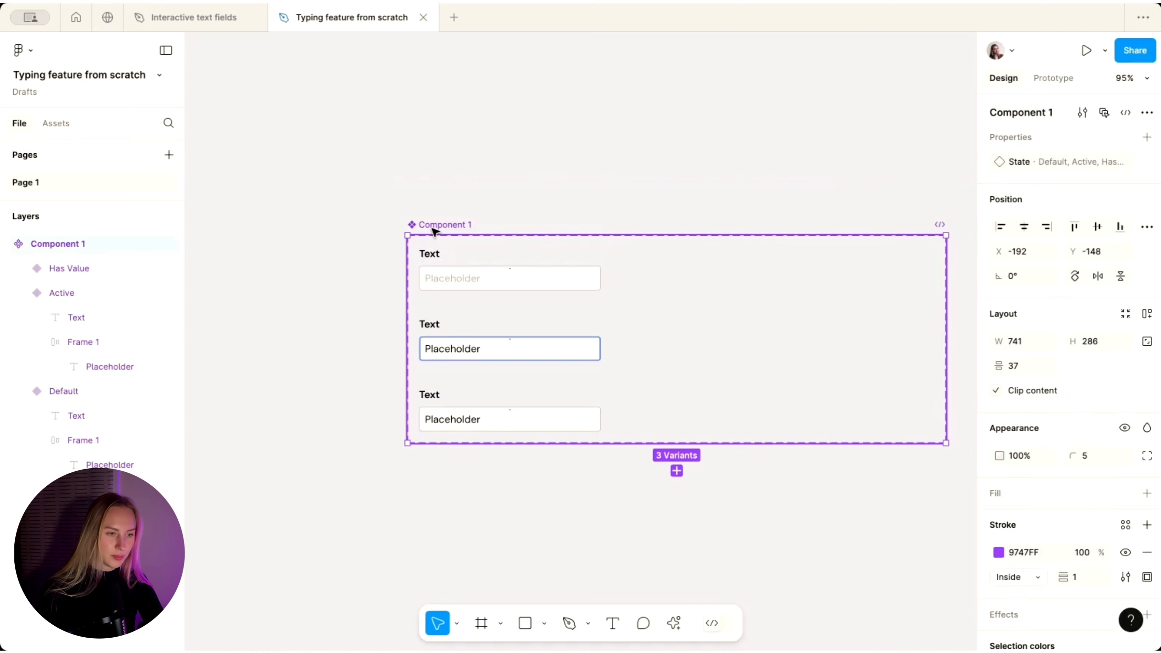
click(1148, 139)
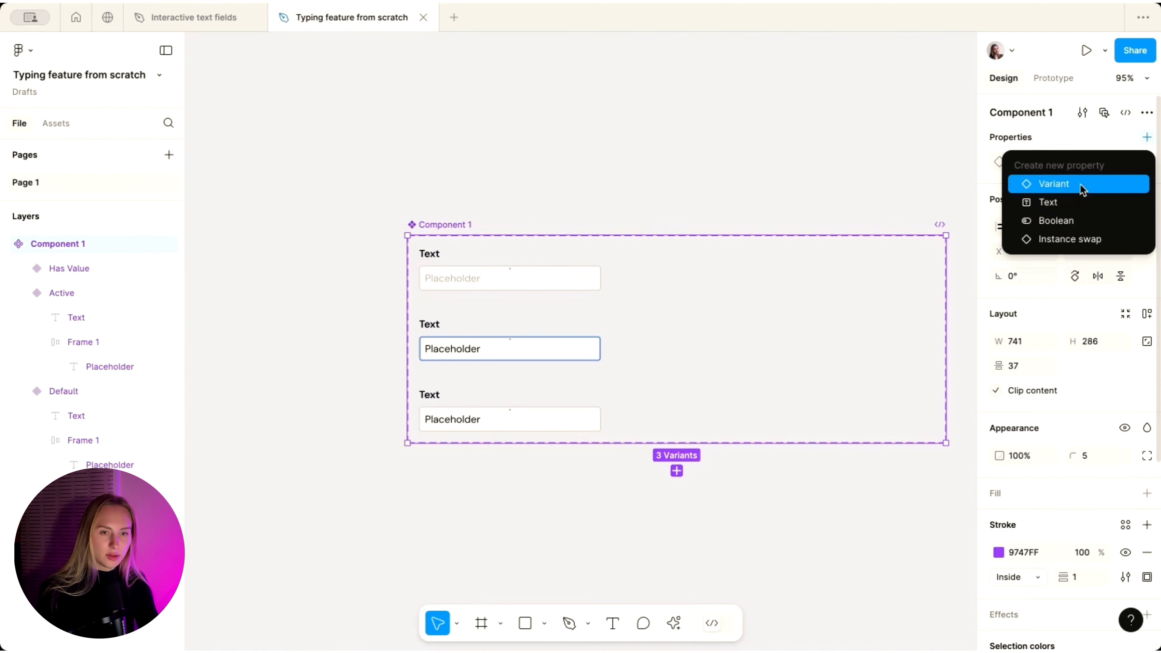
click(1081, 185)
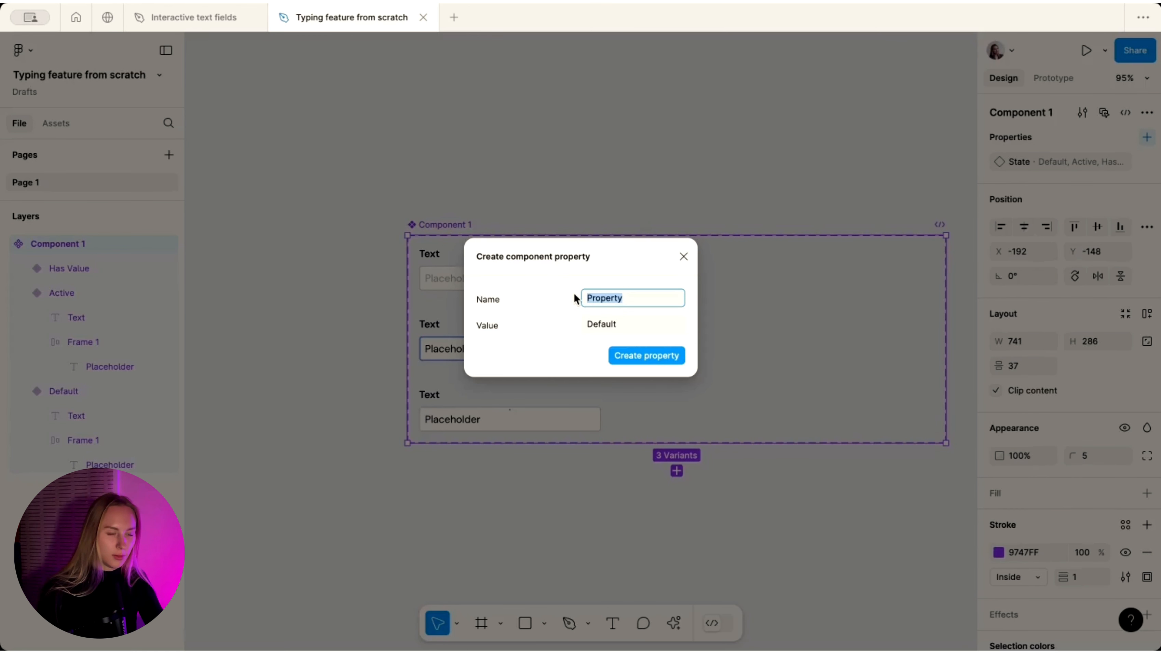
text(Type)
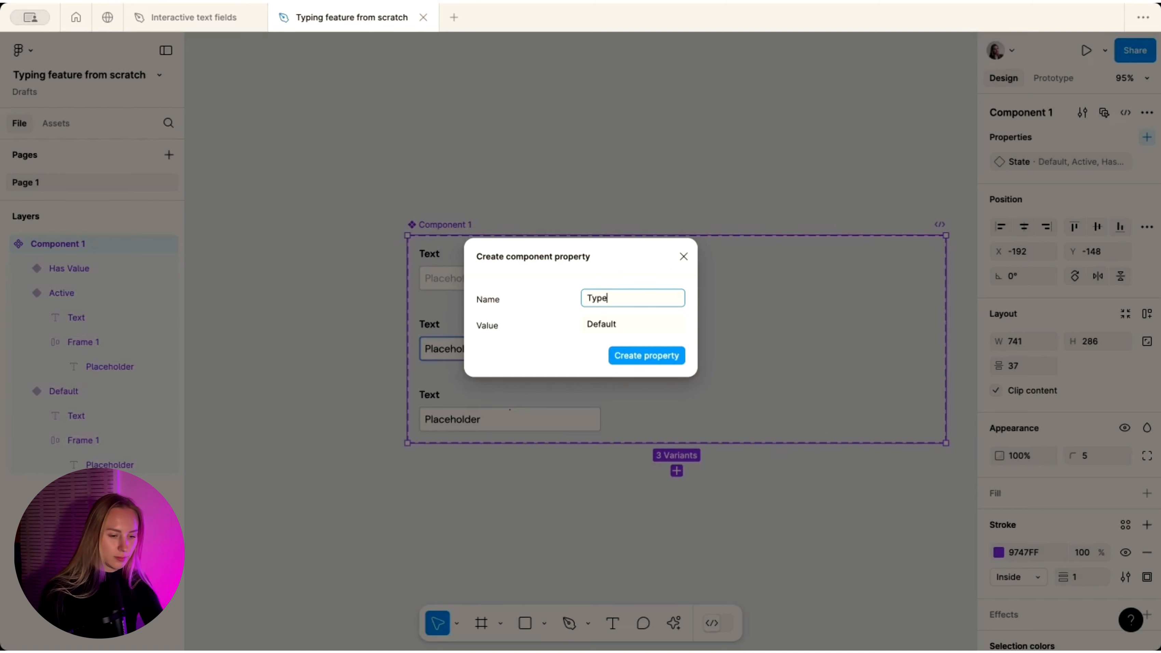
click(611, 326)
text(Text)
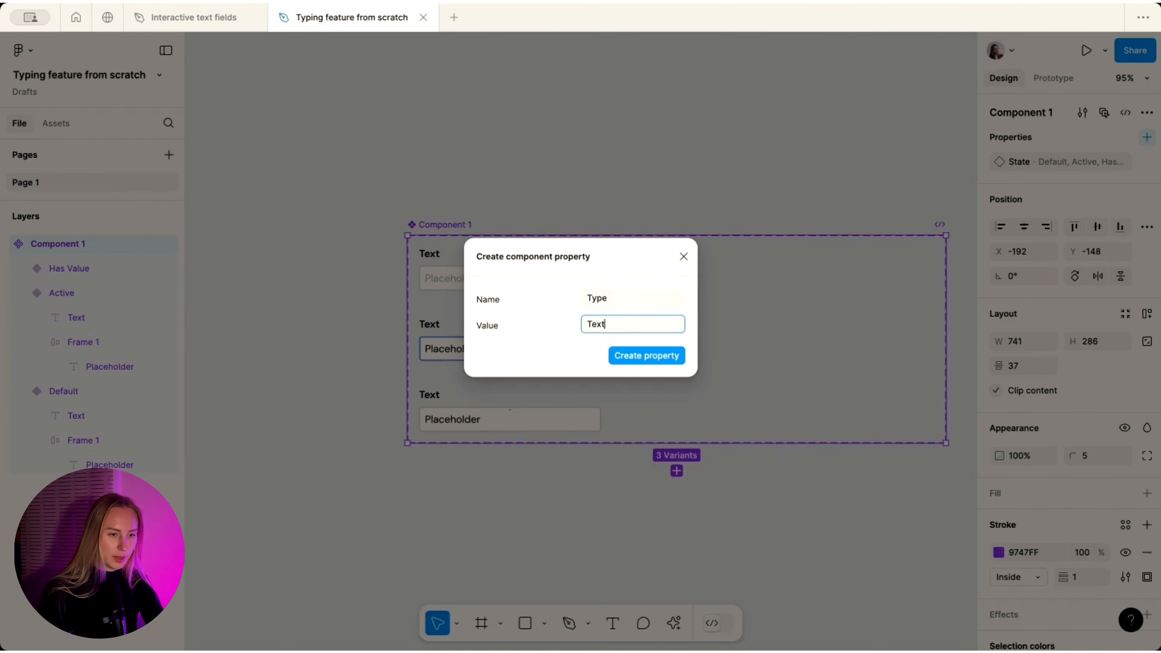
key(Return)
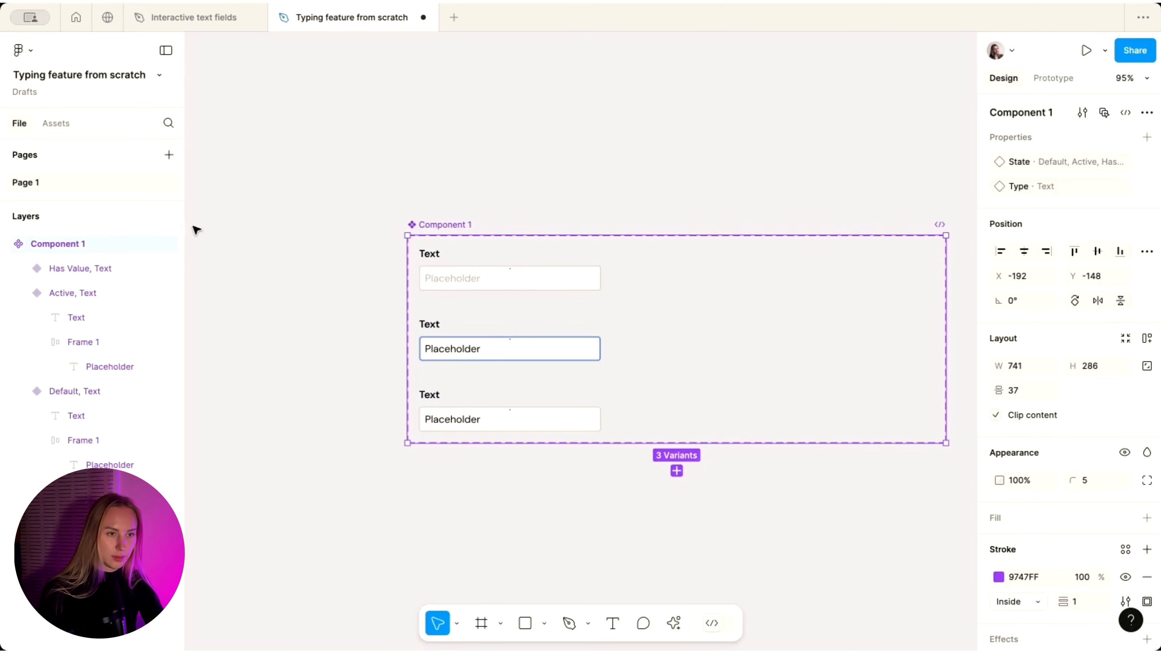
scroll(519, 246, down, 5)
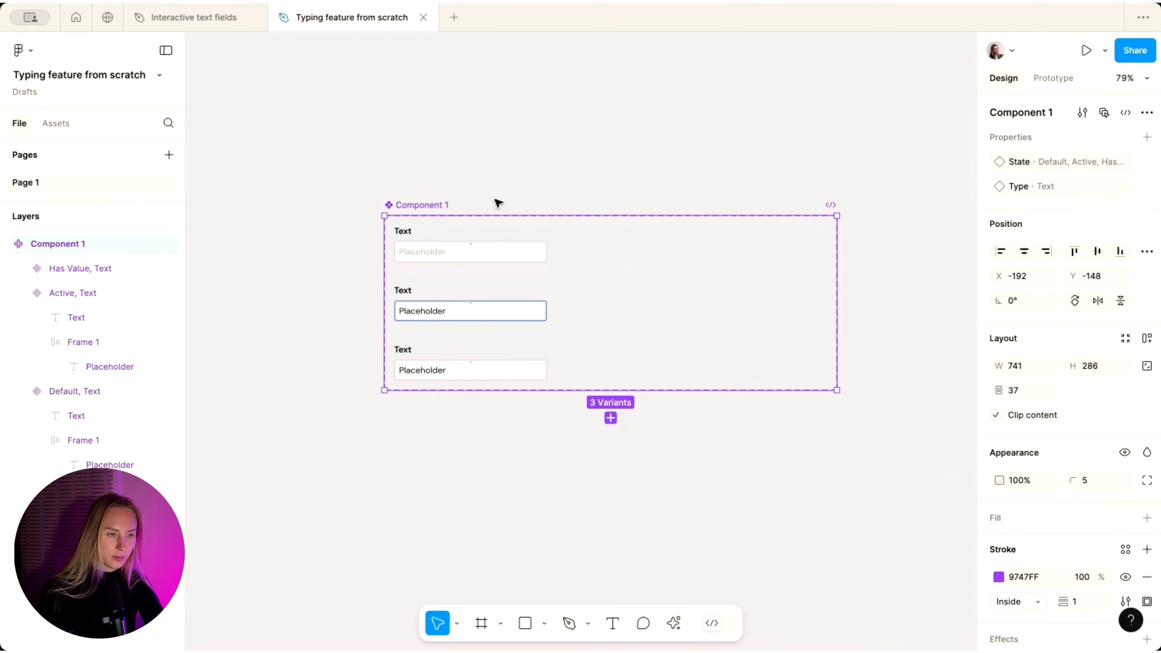
- Duplicate the three variants to the right and set the copies' Type to Number
click(435, 258)
shift+click(422, 303)
shift+click(423, 360)
drag(412, 302, 615, 301)
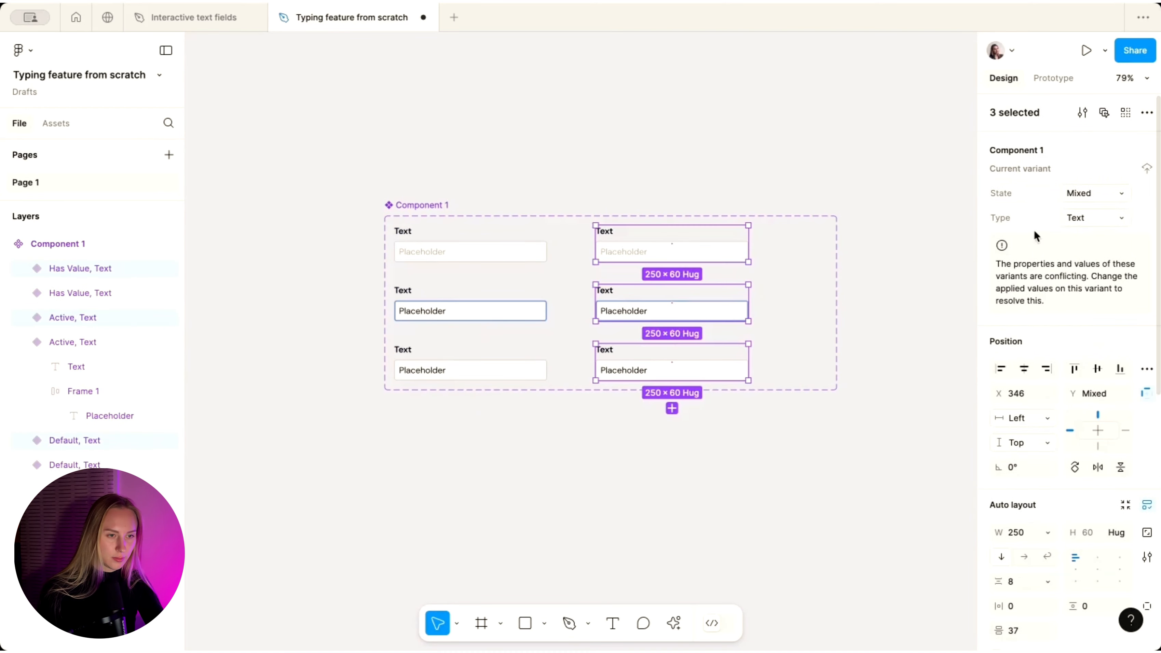
click(1099, 222)
text(Number)
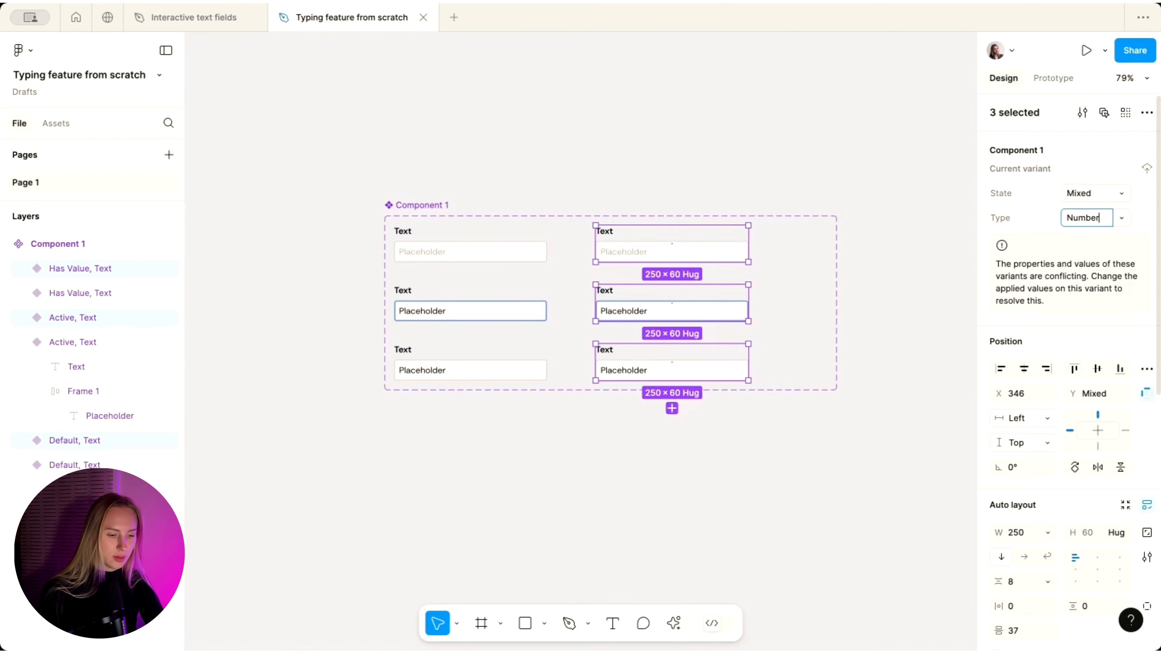
key(Return)
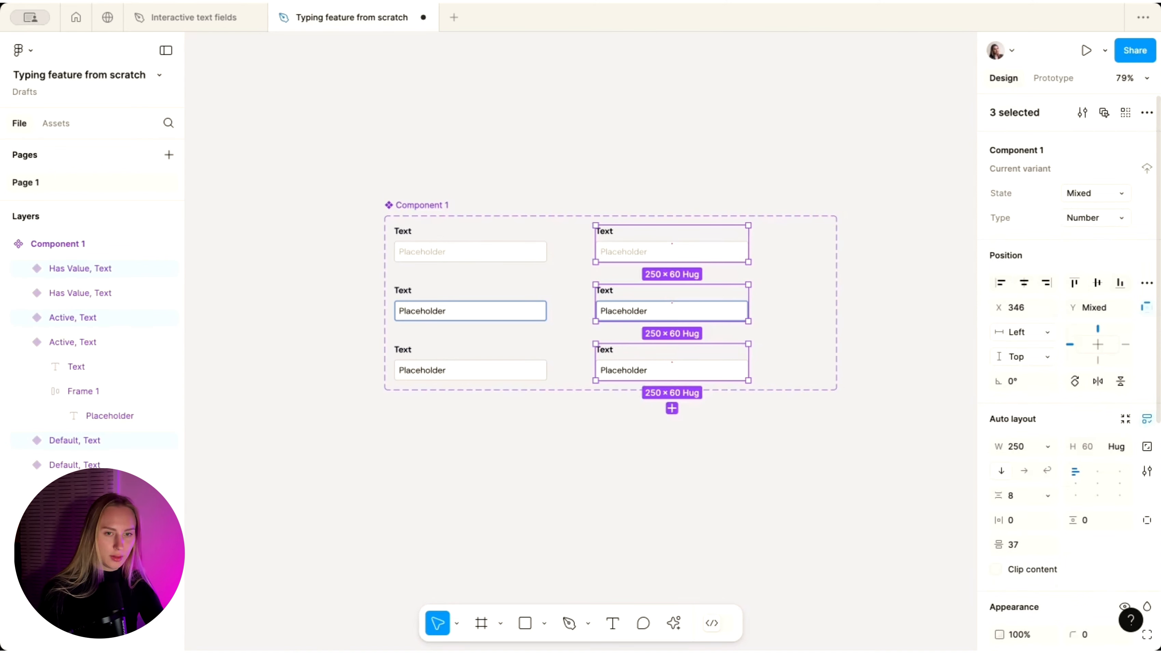
- Rename the labels of all three right-hand variants to 'Number'
scroll(519, 208, up, 3)
double_click(641, 239)
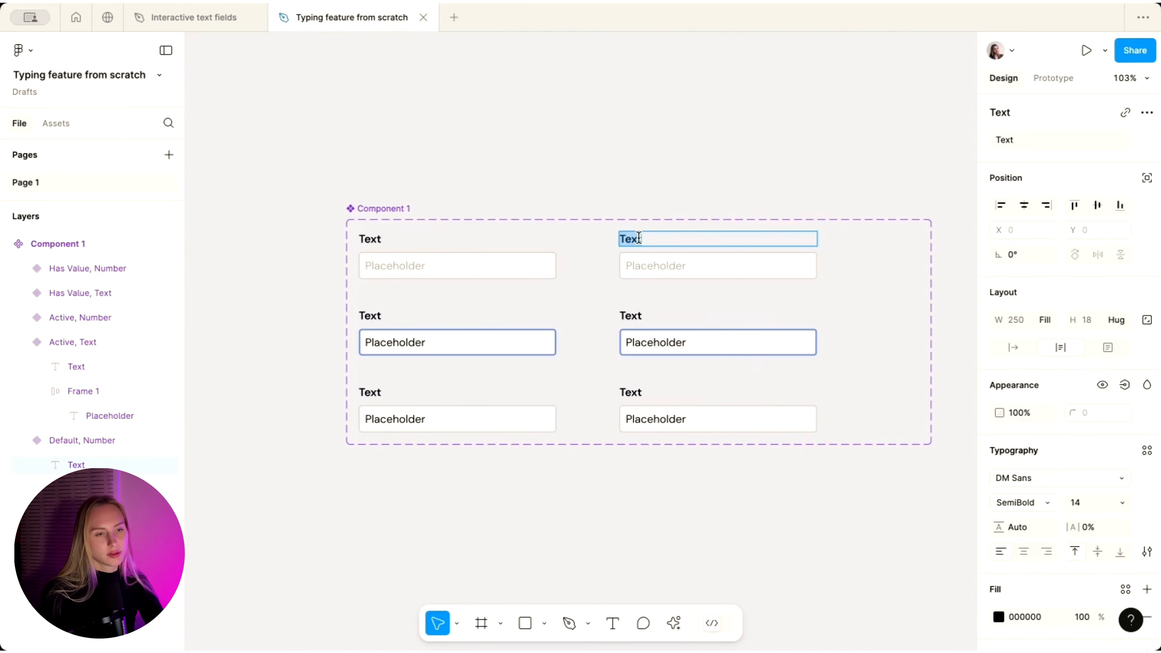
text(Nu)
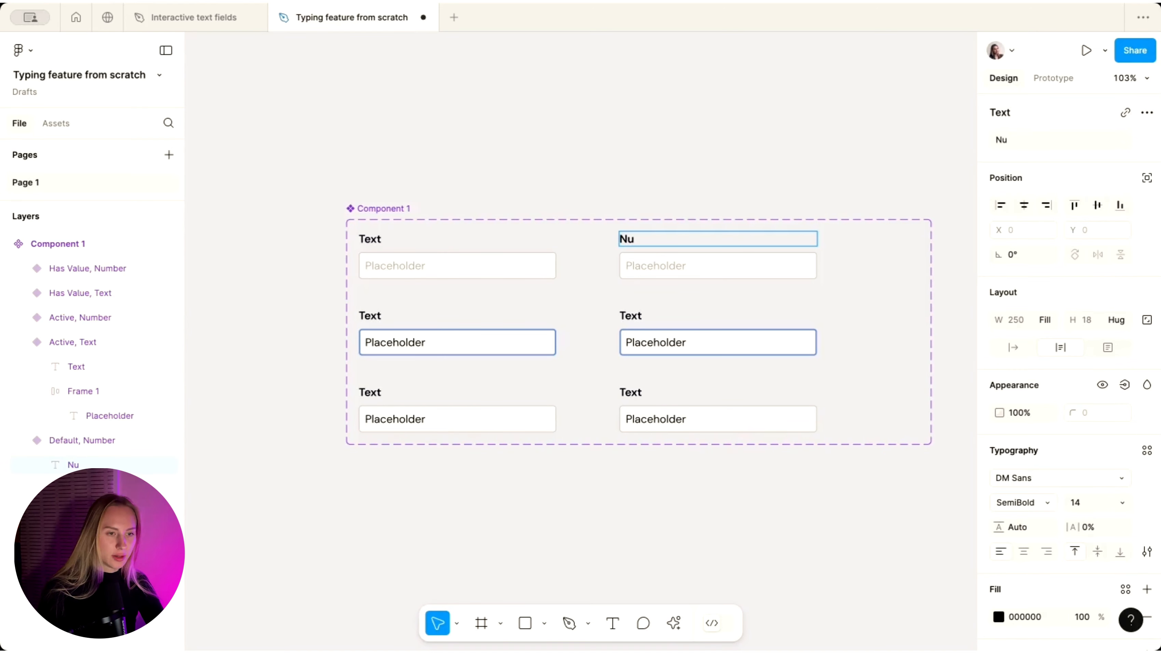
text(mber)
key(ctrl+a)
key(ctrl+c)
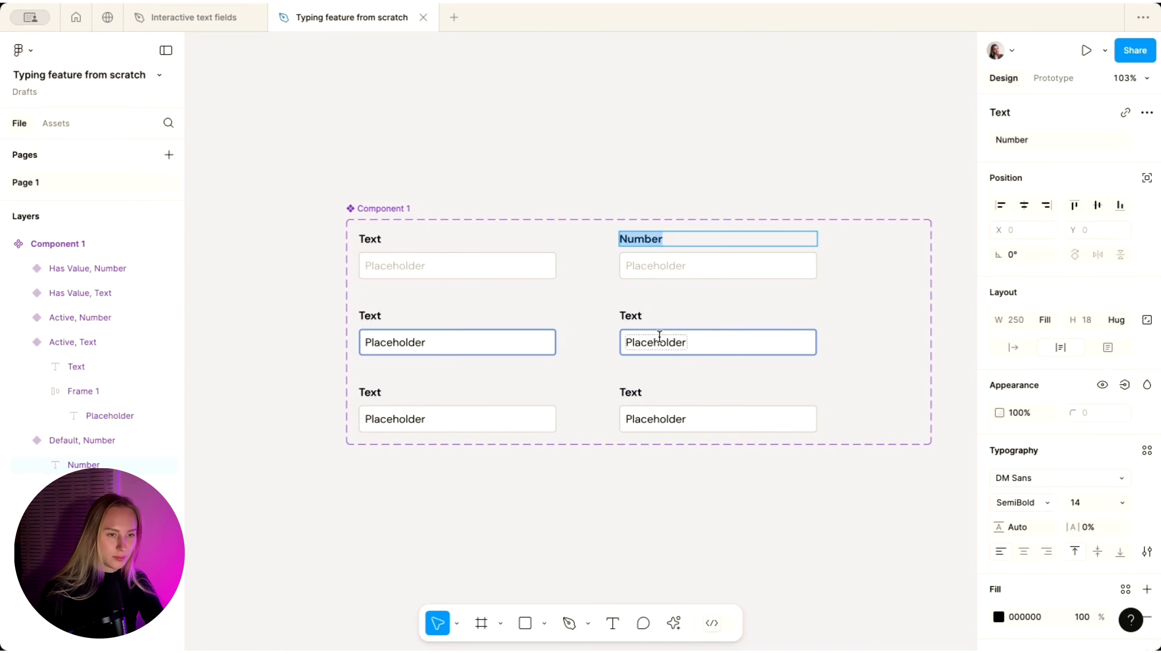
double_click(634, 316)
key(ctrl+v)
double_click(633, 392)
key(ctrl+v)
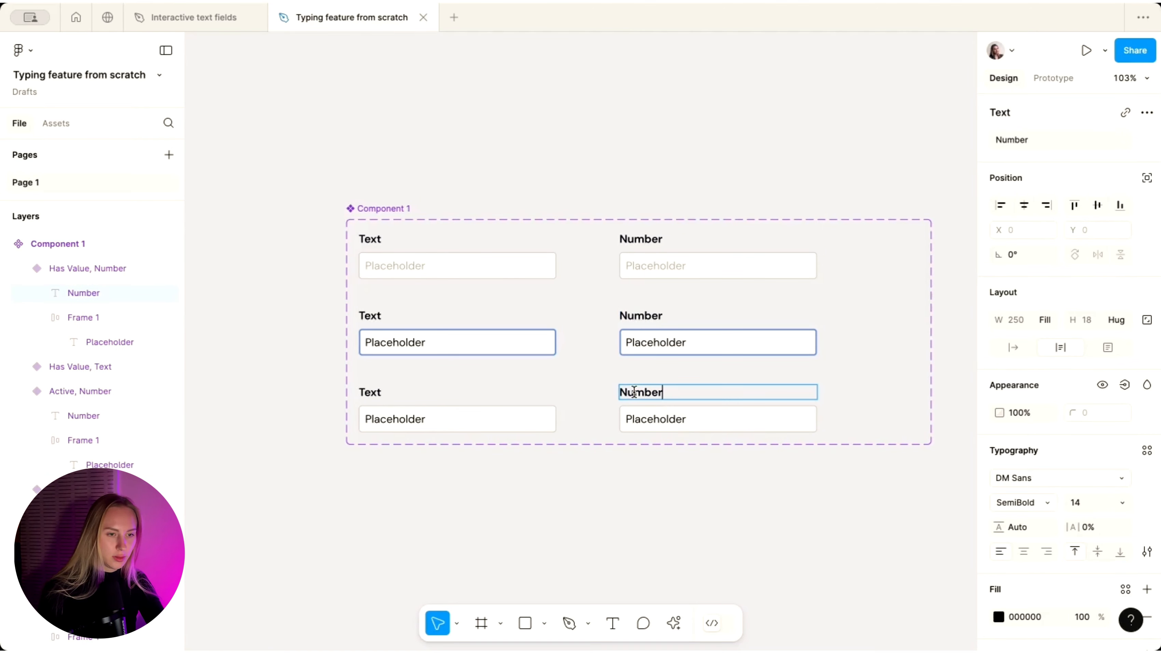
- Change the Default placeholders to '123...' and 'Add your text here...'
double_click(634, 263)
double_click(634, 264)
text(123...)
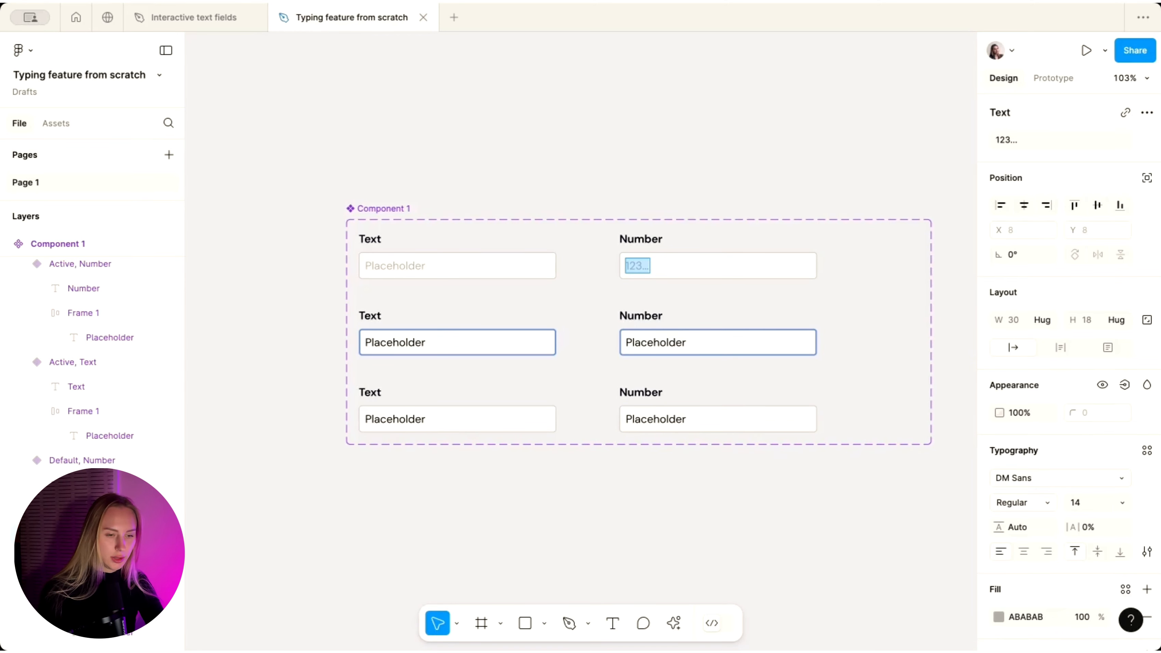
double_click(636, 343)
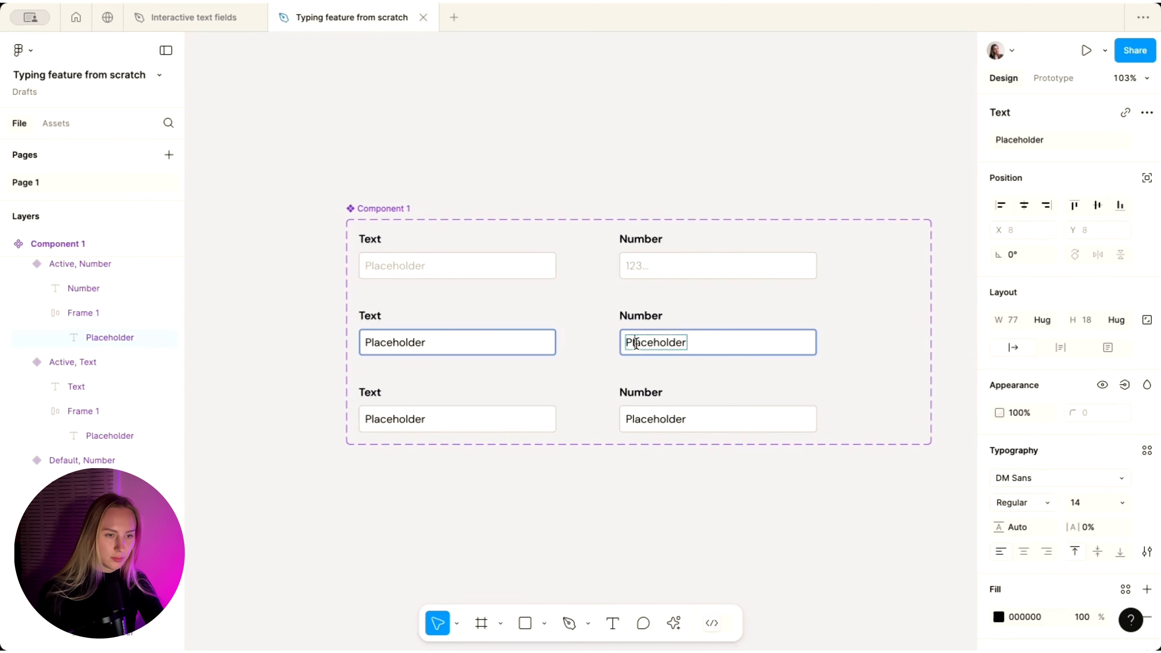
double_click(378, 268)
text(Add your text here....)
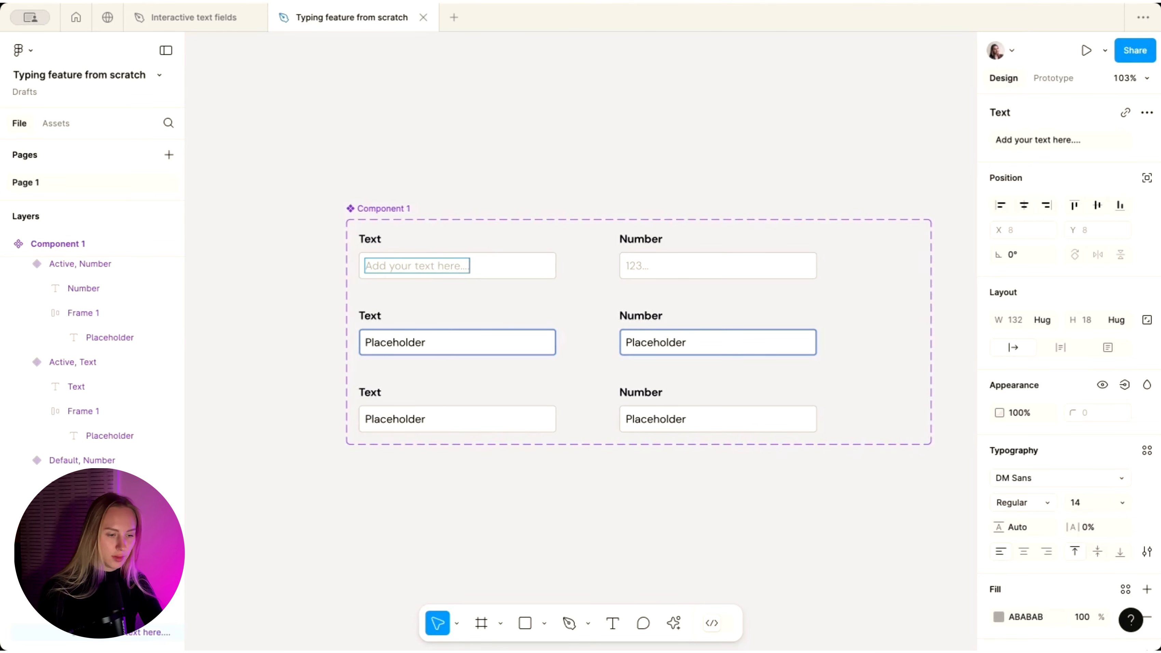
click(398, 494)
- Narrow the Component 1 set so it fits tightly around its two columns
scroll(397, 492, down, 3)
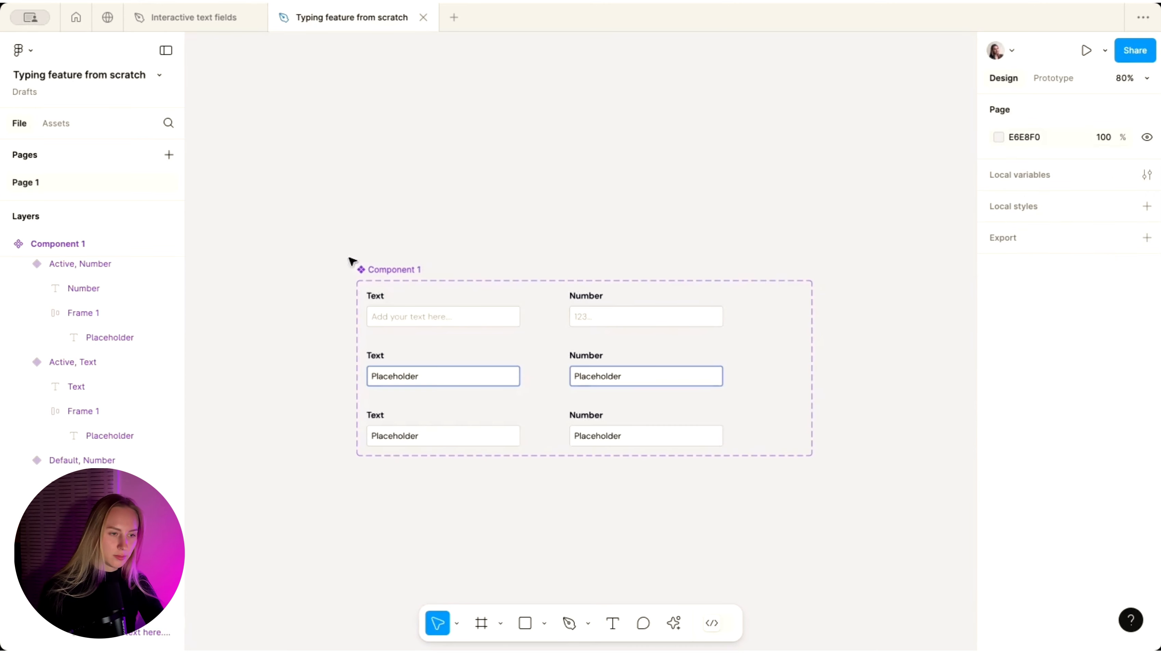
click(381, 271)
scroll(381, 274, down, 1)
drag(748, 356, 721, 355)
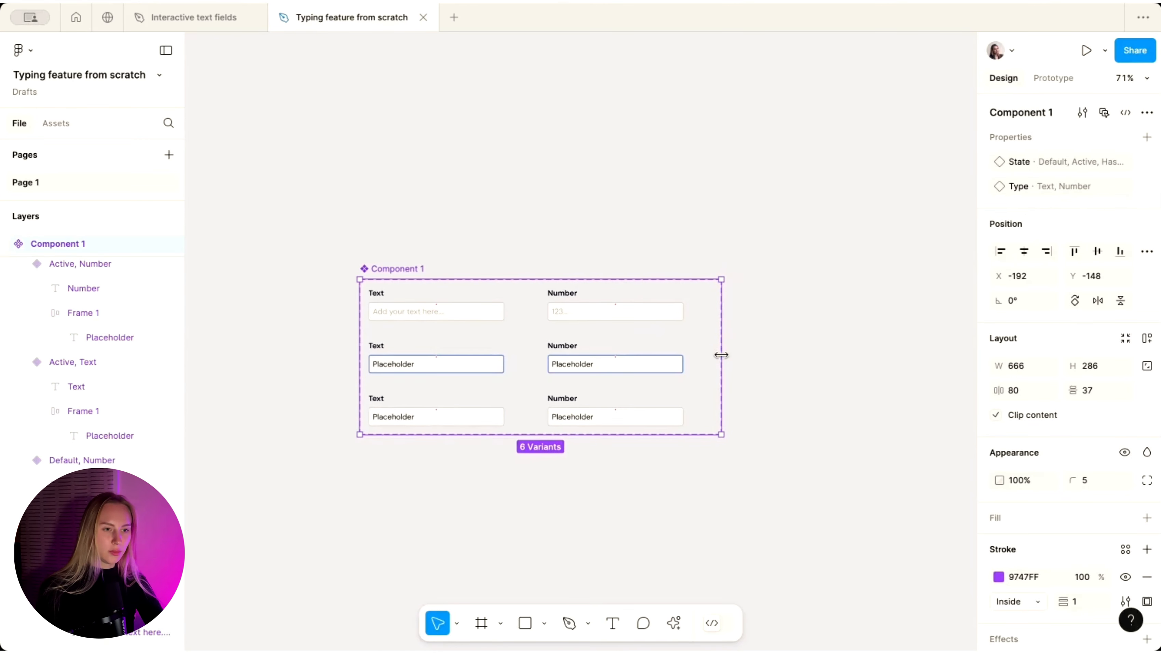
click(797, 349)
scroll(796, 350, down, 3)
scroll(796, 349, right, 1)
scroll(797, 350, down, 1)
scroll(797, 349, up, 2)
scroll(627, 378, right, 6)
scroll(528, 410, up, 1)
scroll(527, 410, up, 2)
scroll(528, 411, left, 3)
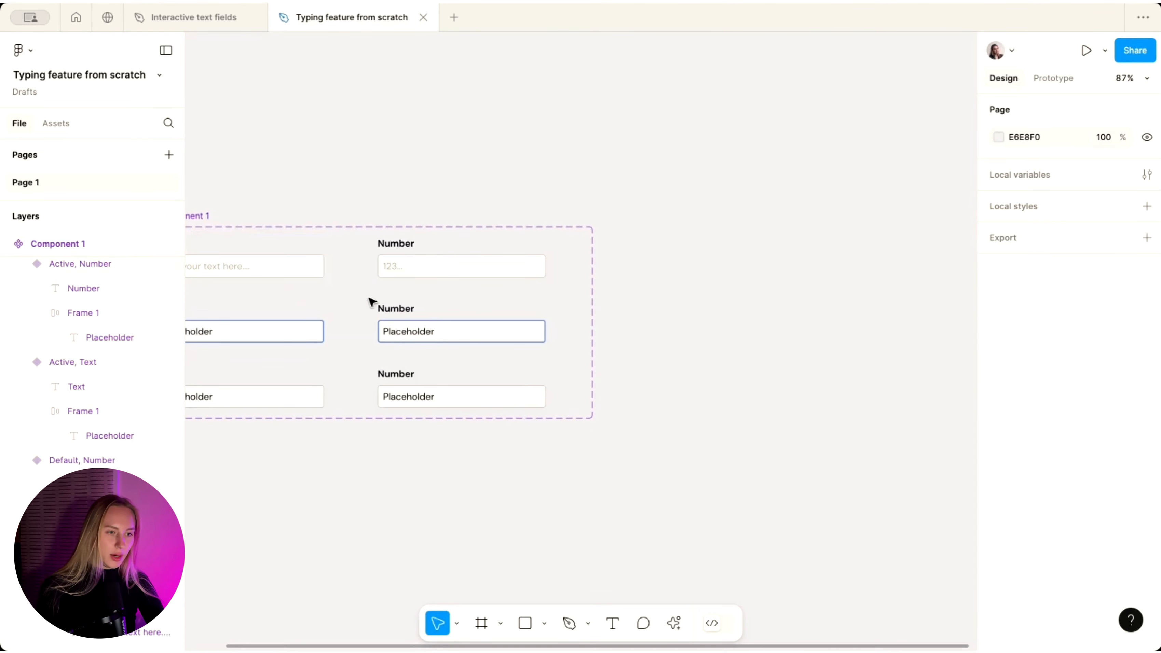
- Move the middle field's Placeholder text outside the component and reduce it to a '|' bar
double_click(421, 337)
drag(421, 336, 744, 280)
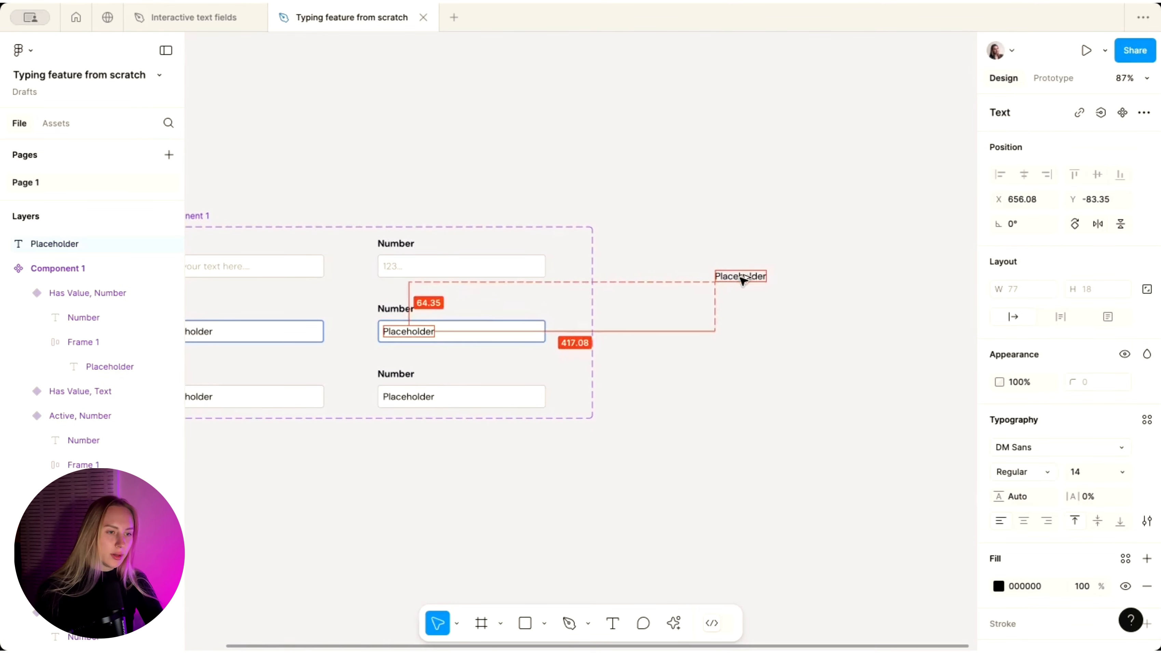
scroll(744, 280, up, 5)
double_click(637, 295)
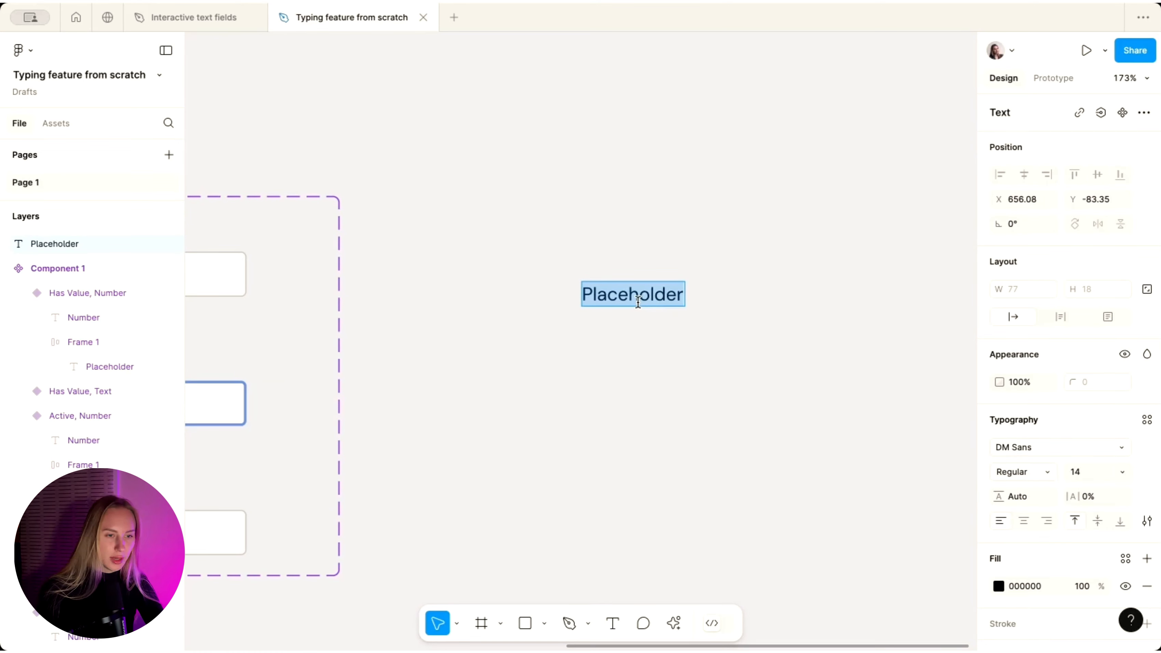
key(BackSpace)
key(Escape)
scroll(585, 274, up, 3)
- Duplicate the bar beside itself and combine both bars into a new component set
alt+drag(586, 274, 607, 261)
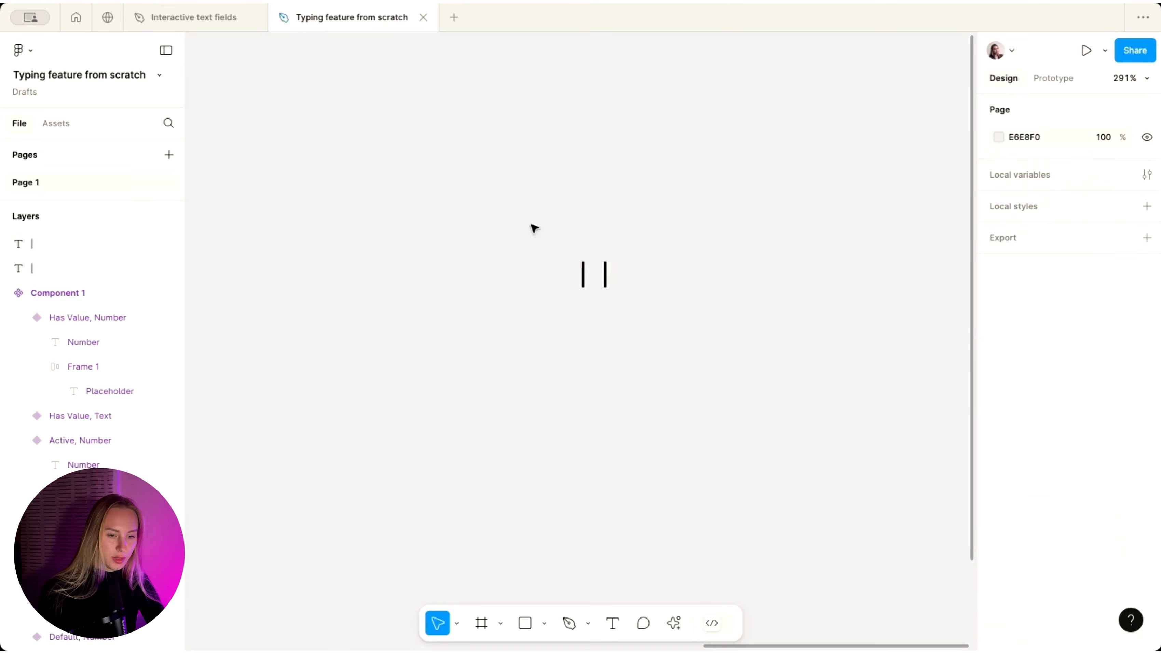
drag(531, 228, 723, 345)
click(1146, 174)
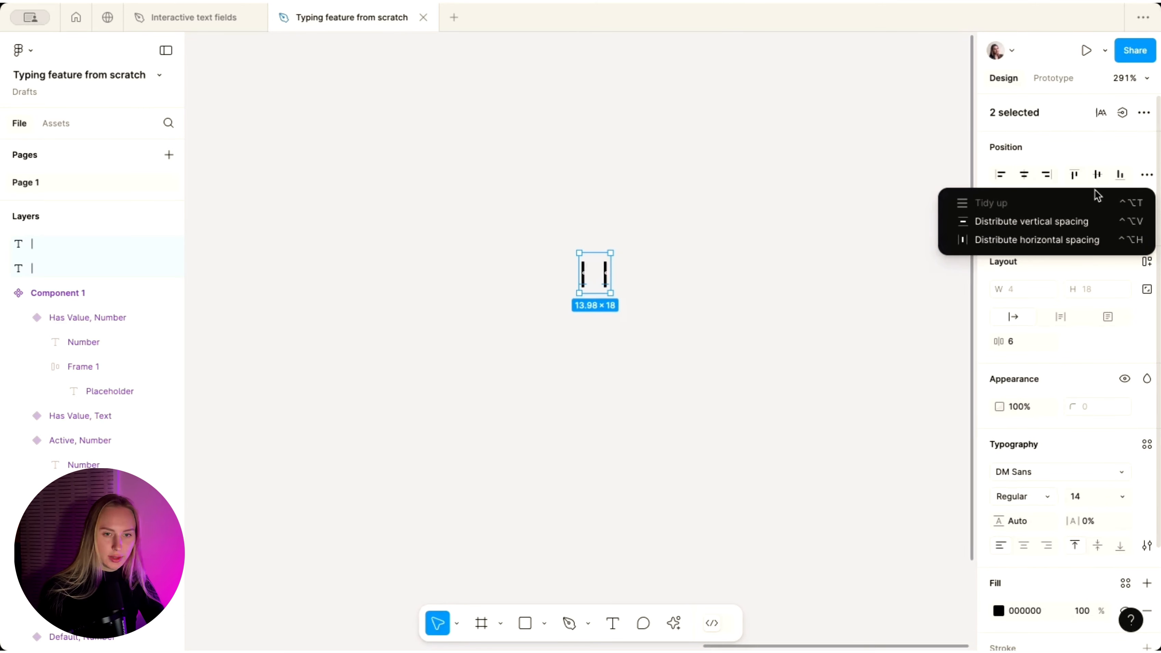
click(1086, 152)
click(1144, 112)
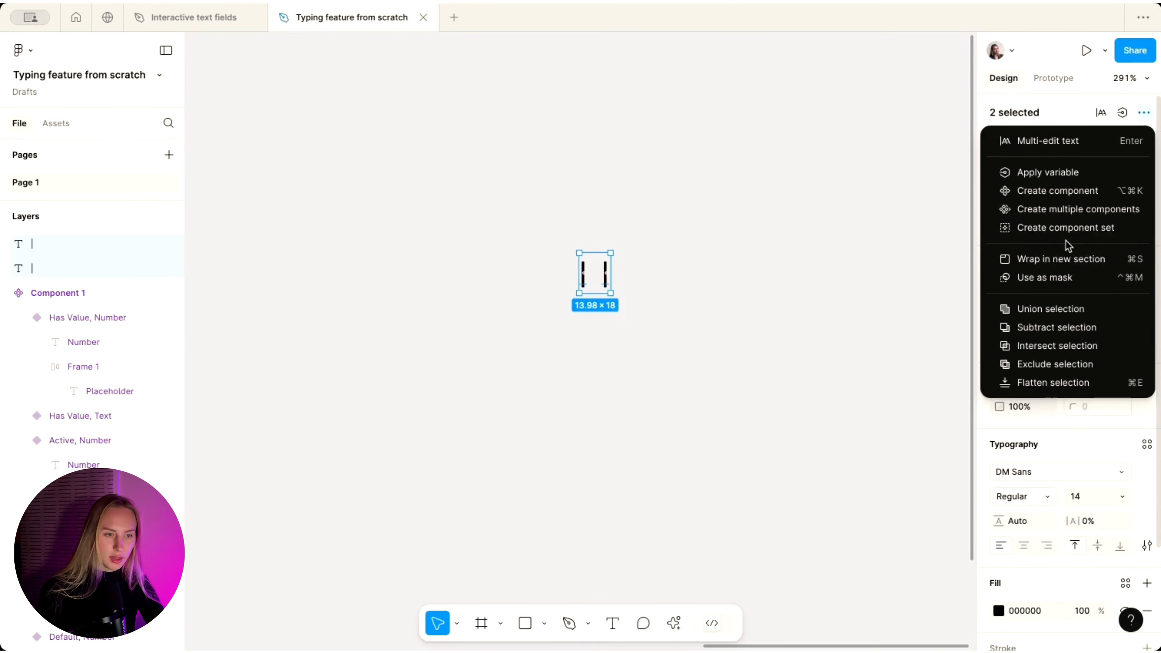
click(1037, 229)
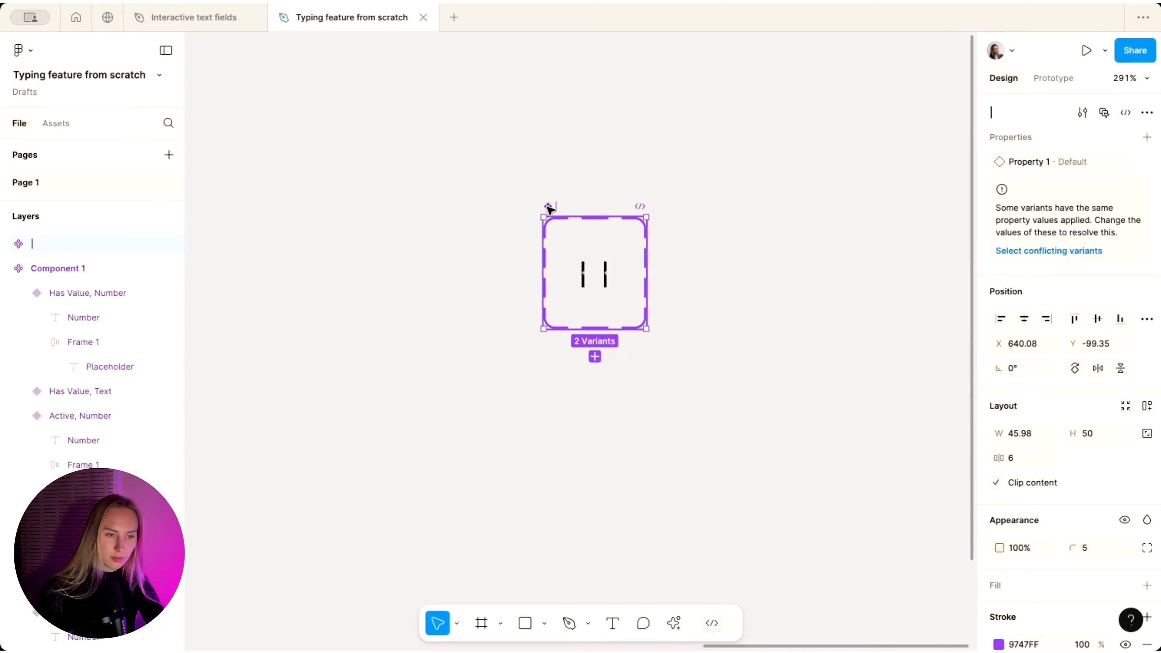
- Name the component set Cursor and rename its property to State
text(ursor)
key(Return)
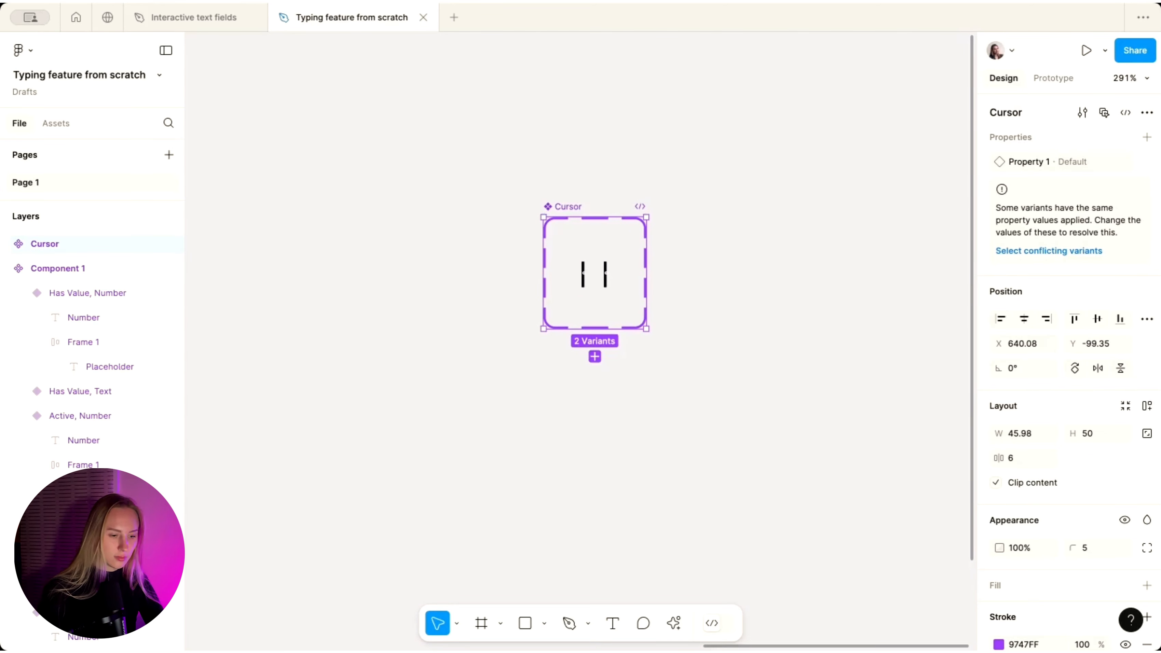
double_click(1015, 163)
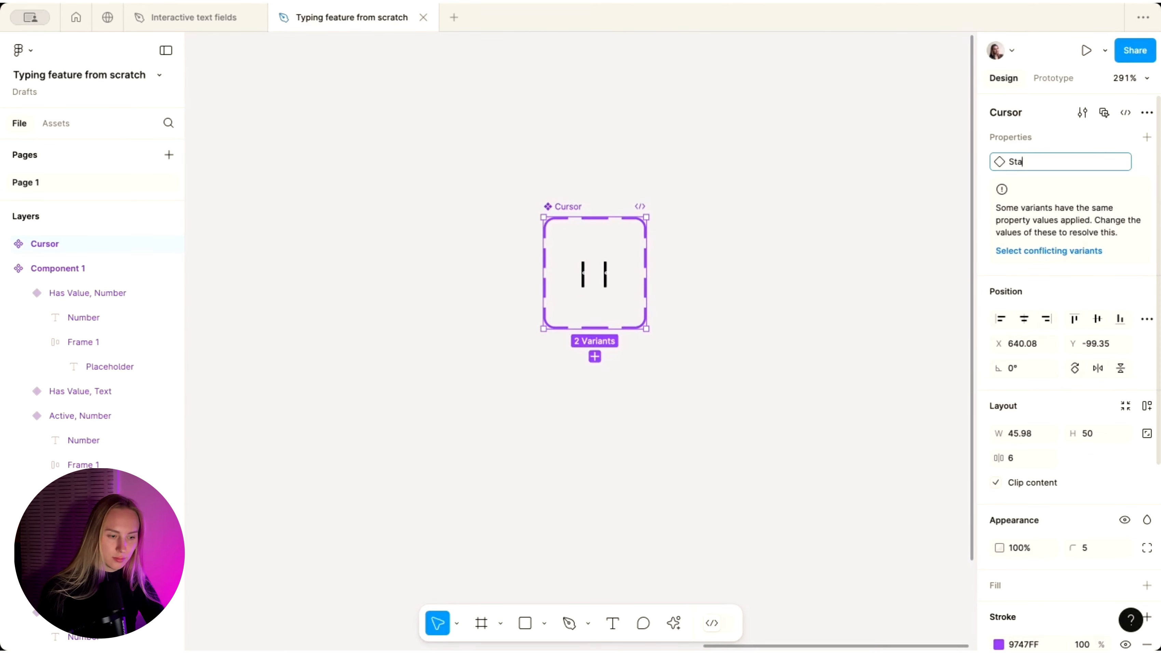
key(Return)
- Set the left variant's State to Visible and the right variant's to Invisible
click(583, 274)
click(1086, 162)
text(V)
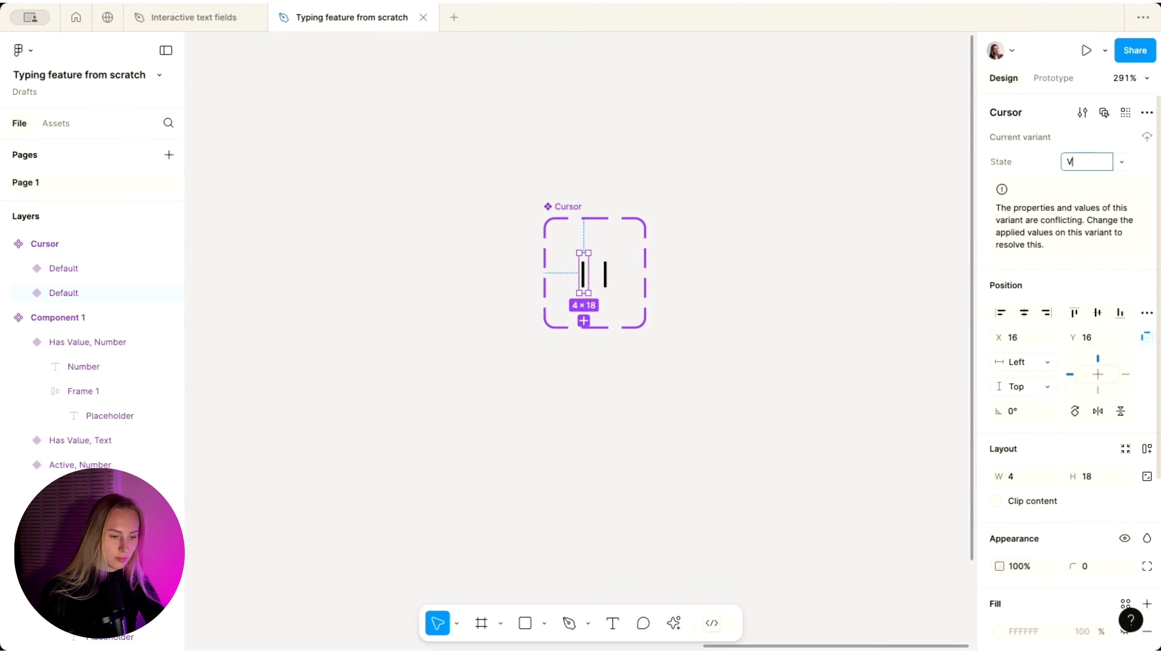
text(isible)
key(Return)
click(606, 274)
click(1091, 164)
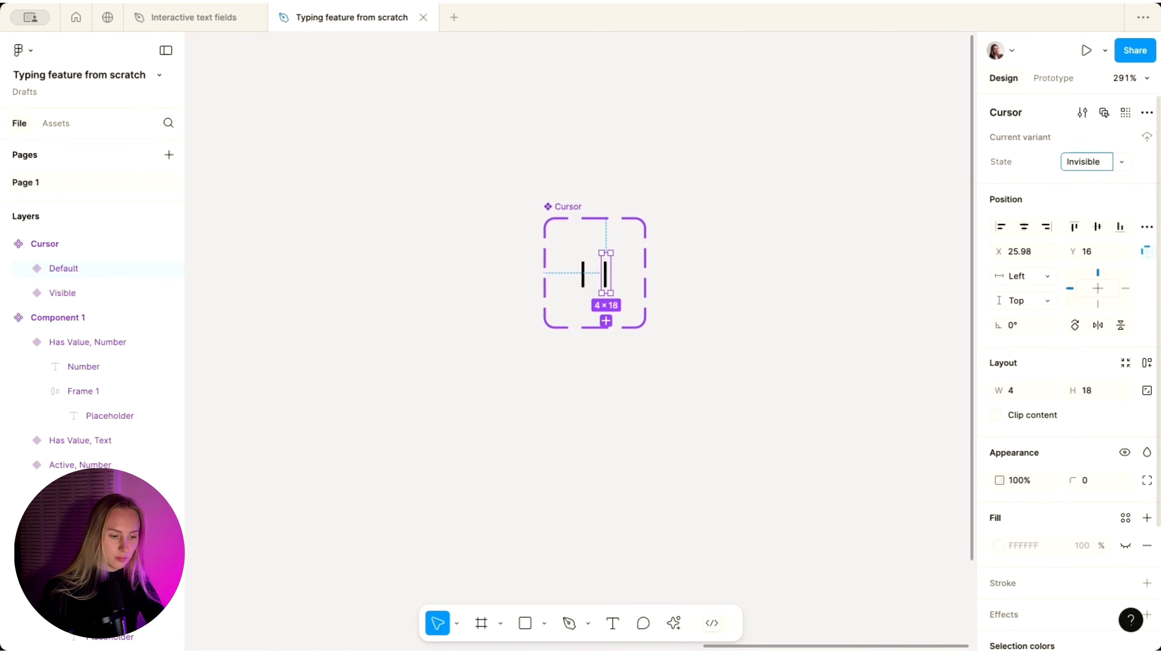
- Make the Invisible variant's bar fully transparent with 0% fill opacity
double_click(604, 274)
double_click(605, 275)
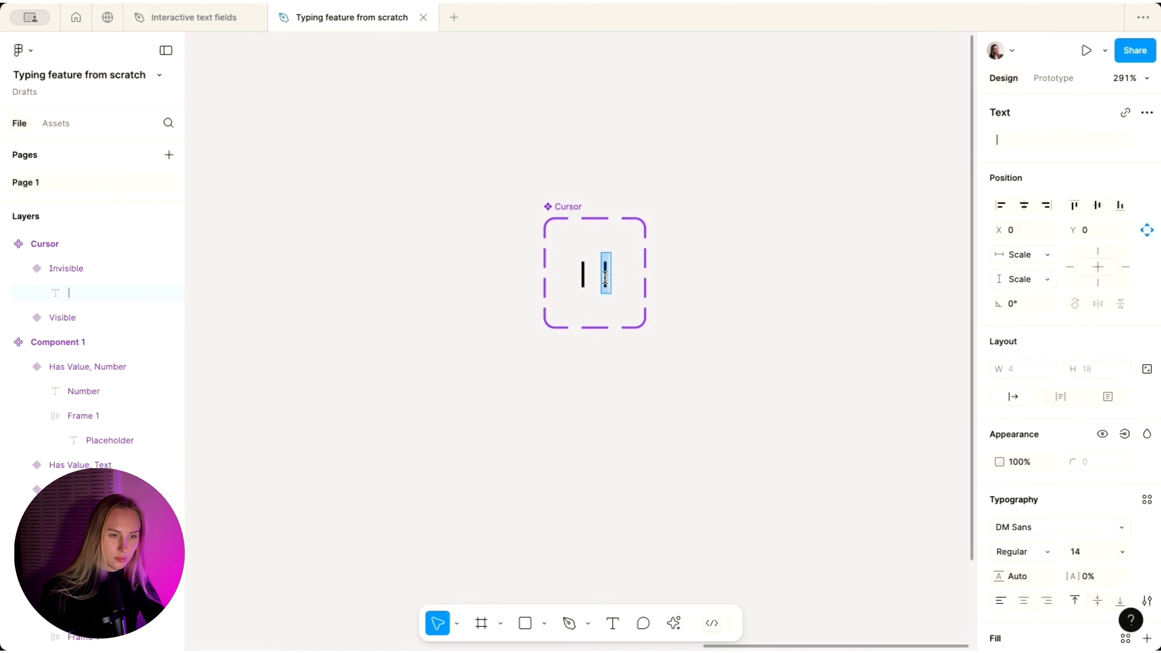
scroll(1010, 485, down, 4)
click(1079, 509)
text(0)
key(Return)
click(687, 290)
scroll(686, 287, down, 3)
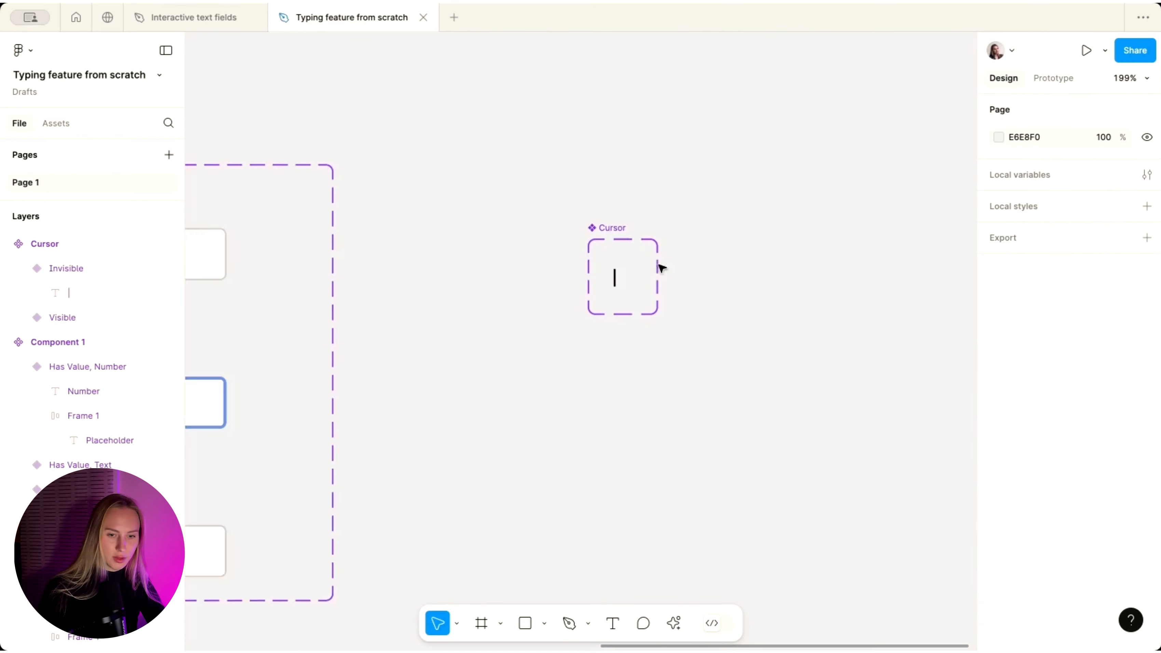
scroll(618, 204, up, 5)
click(576, 273)
scroll(575, 273, down, 5)
scroll(577, 273, up, 3)
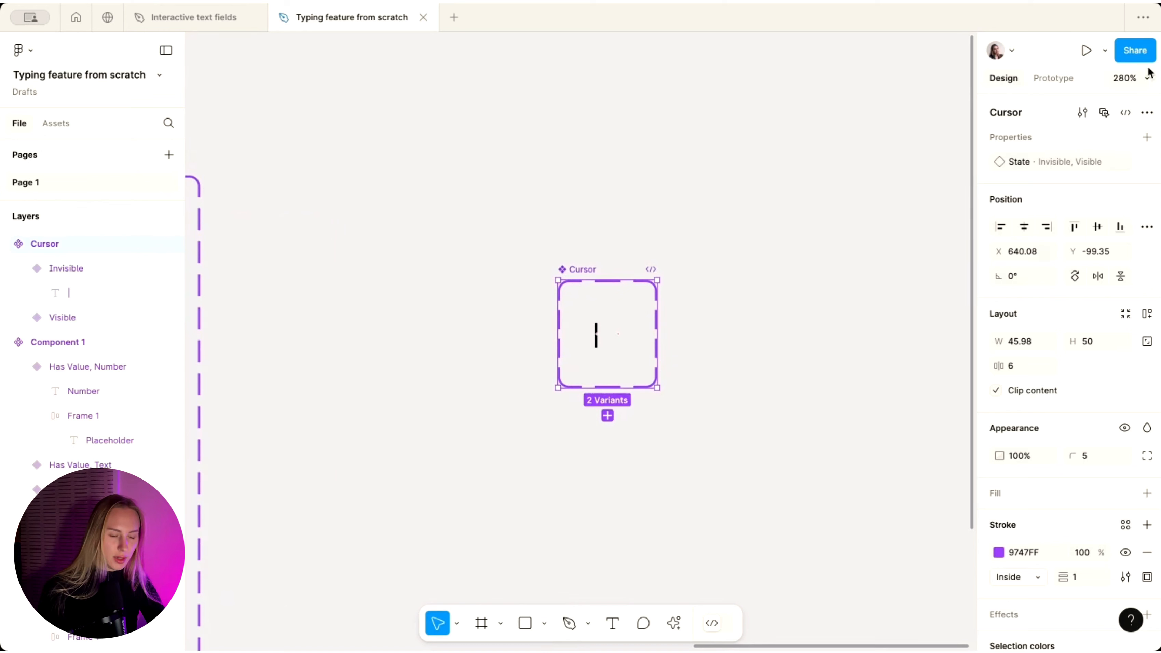
- Connect the Visible variant to Invisible with an After delay 600ms Change to interaction
click(1054, 78)
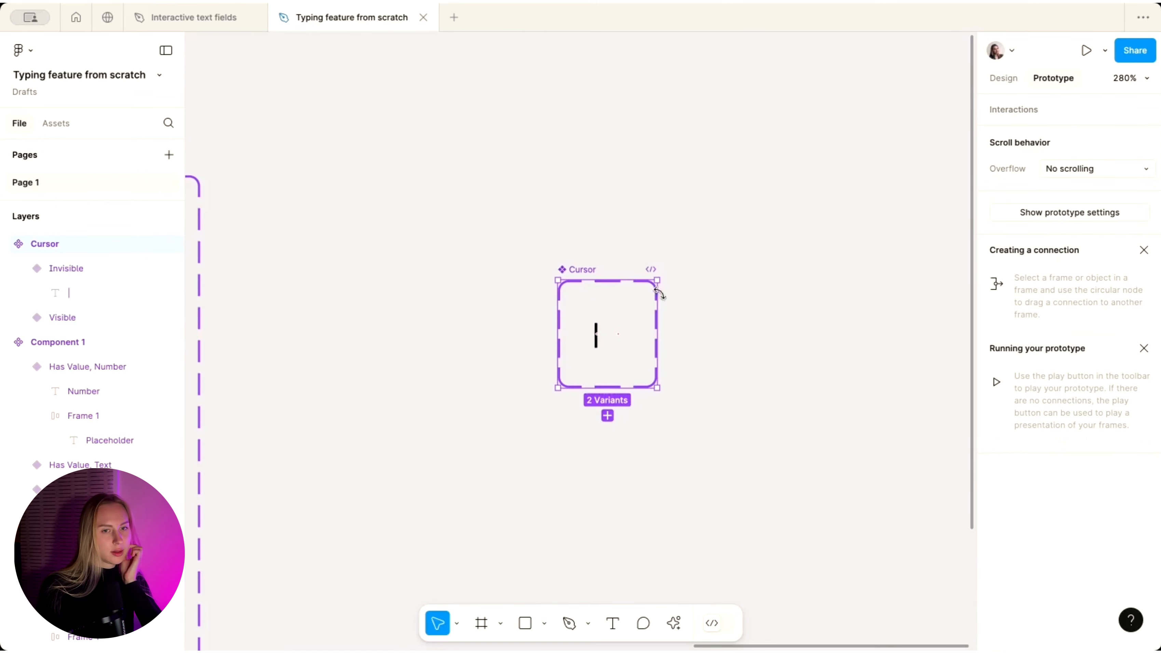
scroll(604, 361, up, 5)
click(592, 305)
drag(600, 297, 641, 300)
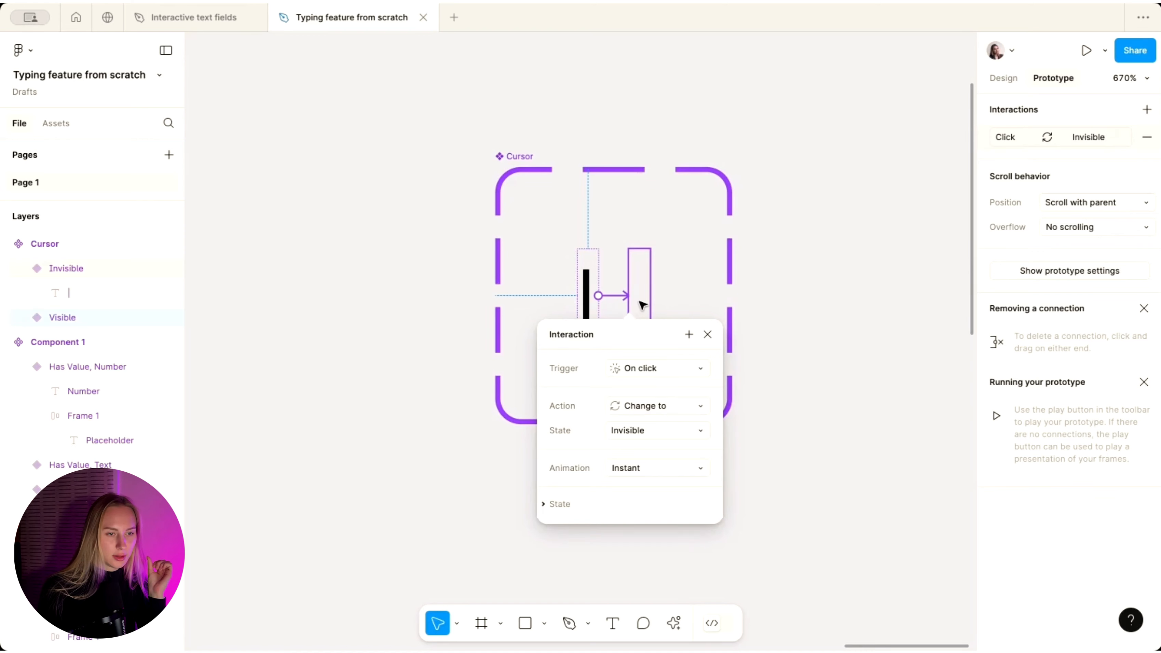
click(631, 371)
click(633, 557)
click(635, 398)
key(Return)
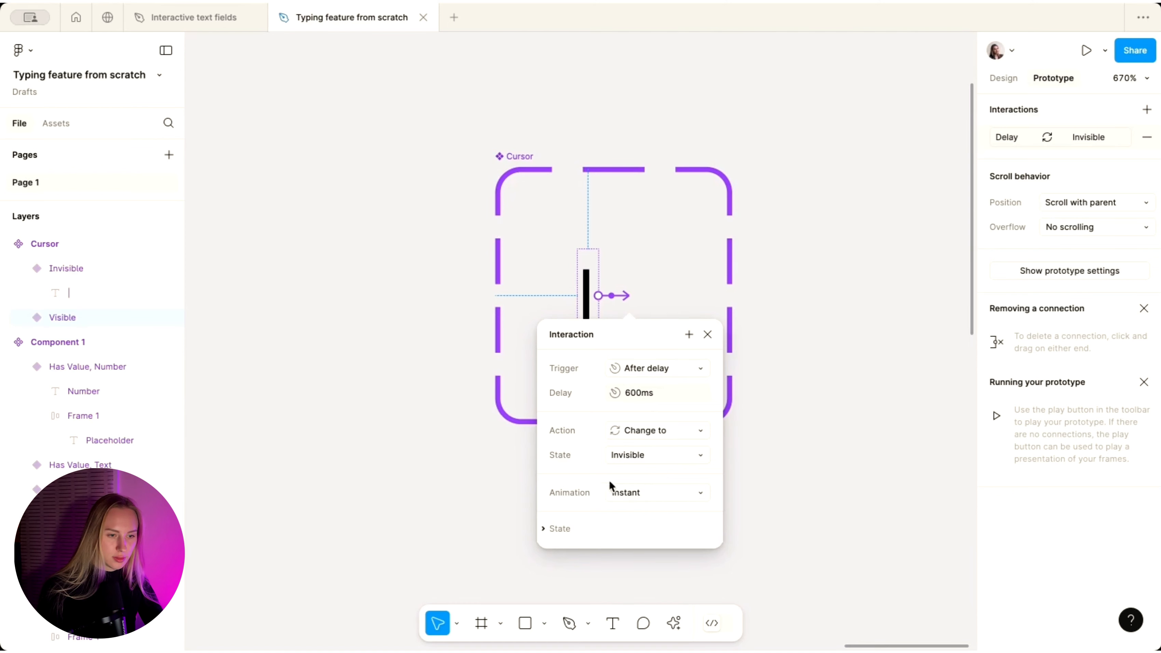
click(648, 295)
click(591, 283)
click(614, 296)
click(657, 271)
- Connect the Invisible variant back to Visible with an After delay 600ms trigger
click(641, 290)
drag(630, 296, 589, 302)
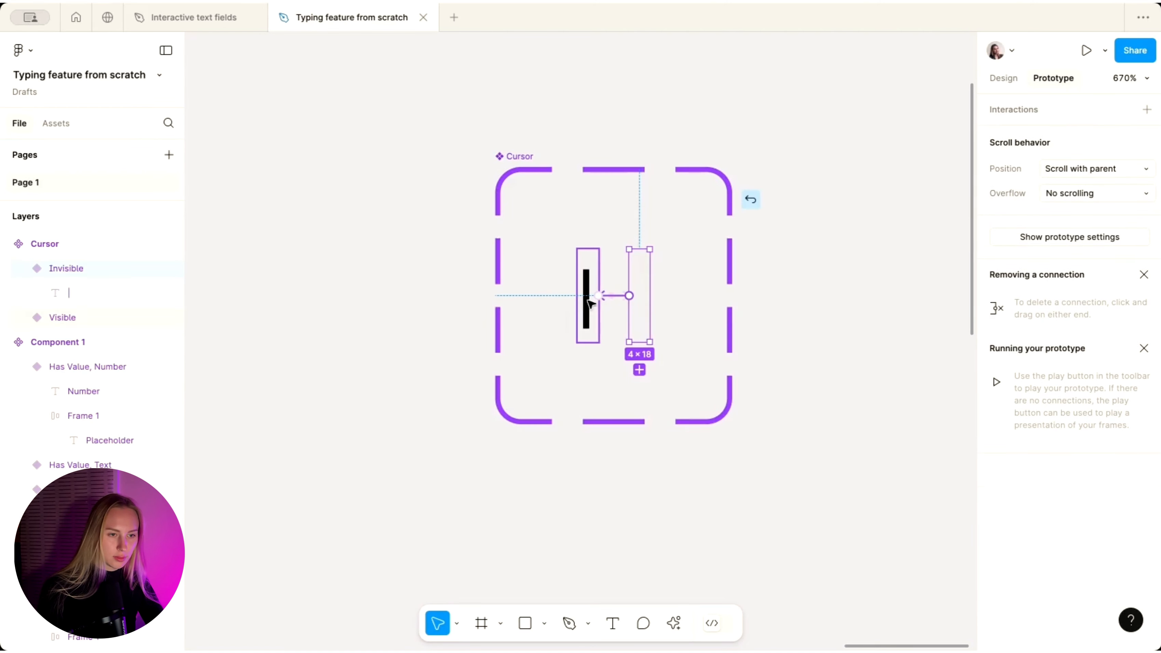
click(606, 368)
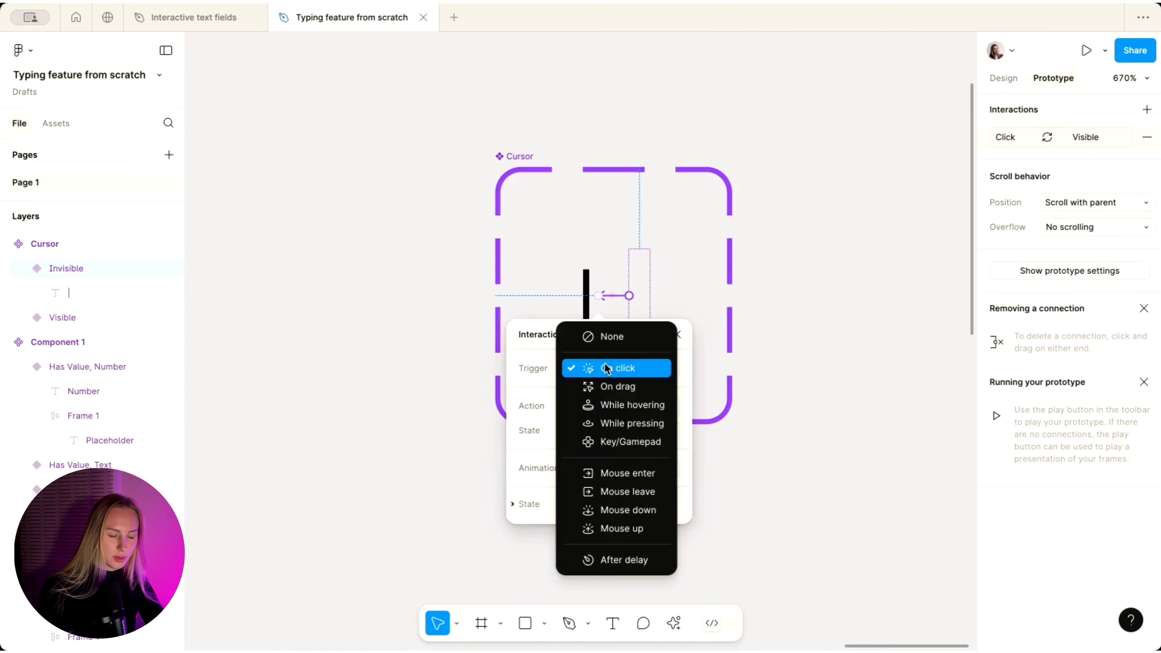
click(603, 560)
click(609, 403)
text(600)
key(Return)
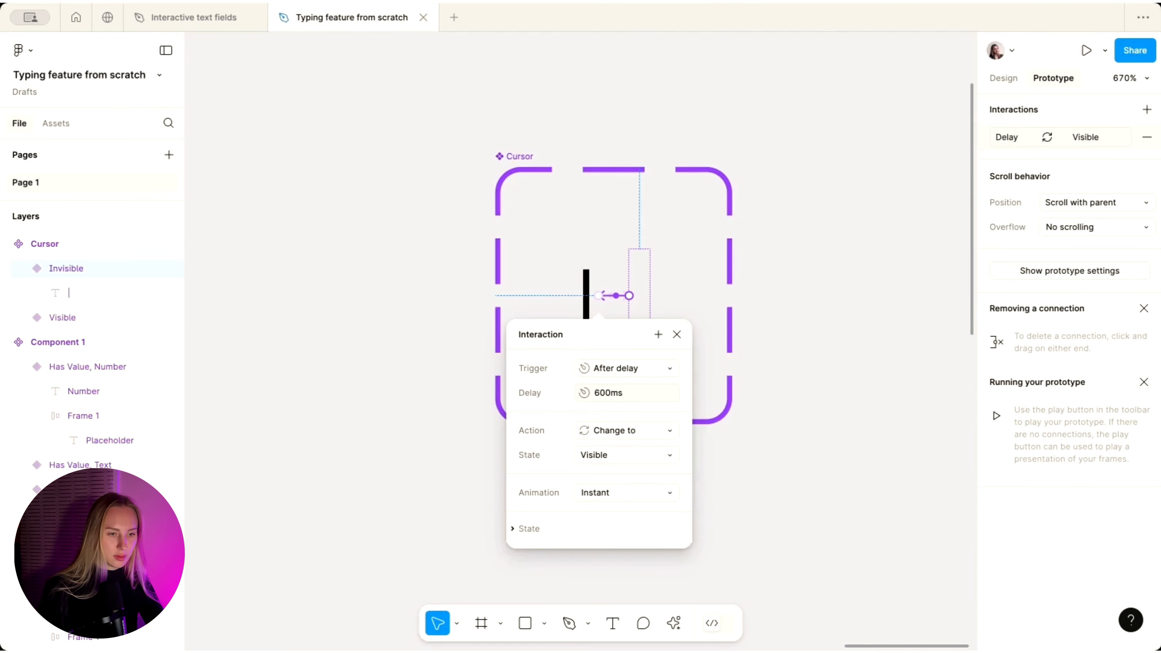
click(451, 182)
click(555, 270)
scroll(557, 256, down, 5)
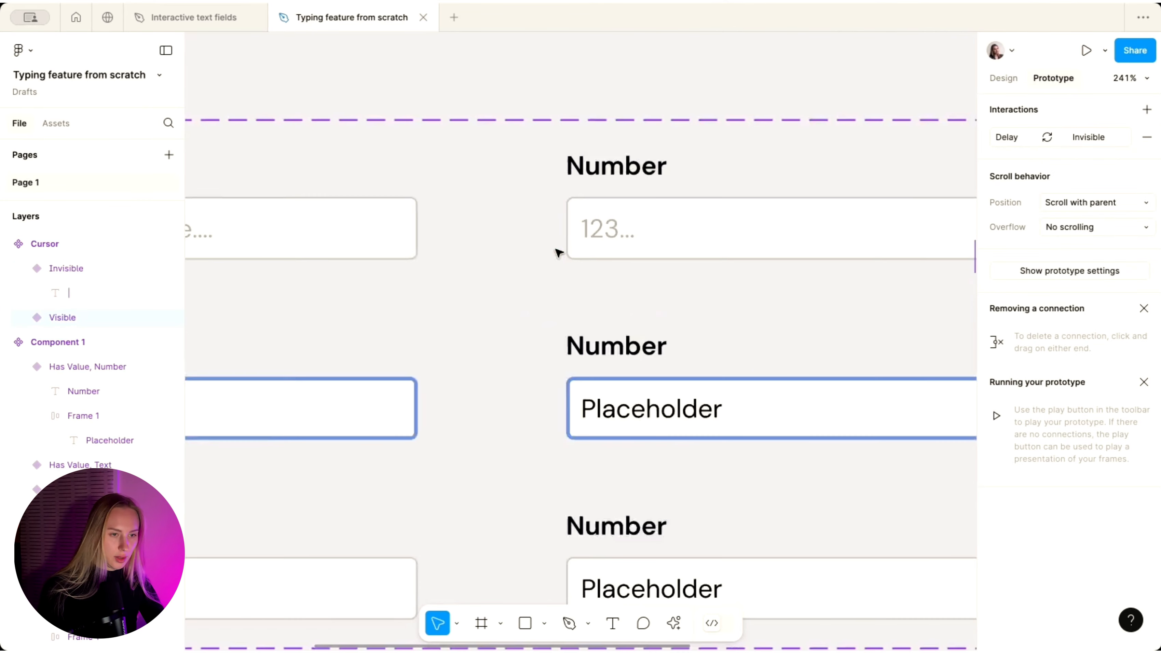
- Paste a Cursor instance after the Placeholder text in both active Text and Number fields
scroll(558, 253, down, 3)
super+click(251, 353)
key(super+v)
super+click(633, 347)
key(super+v)
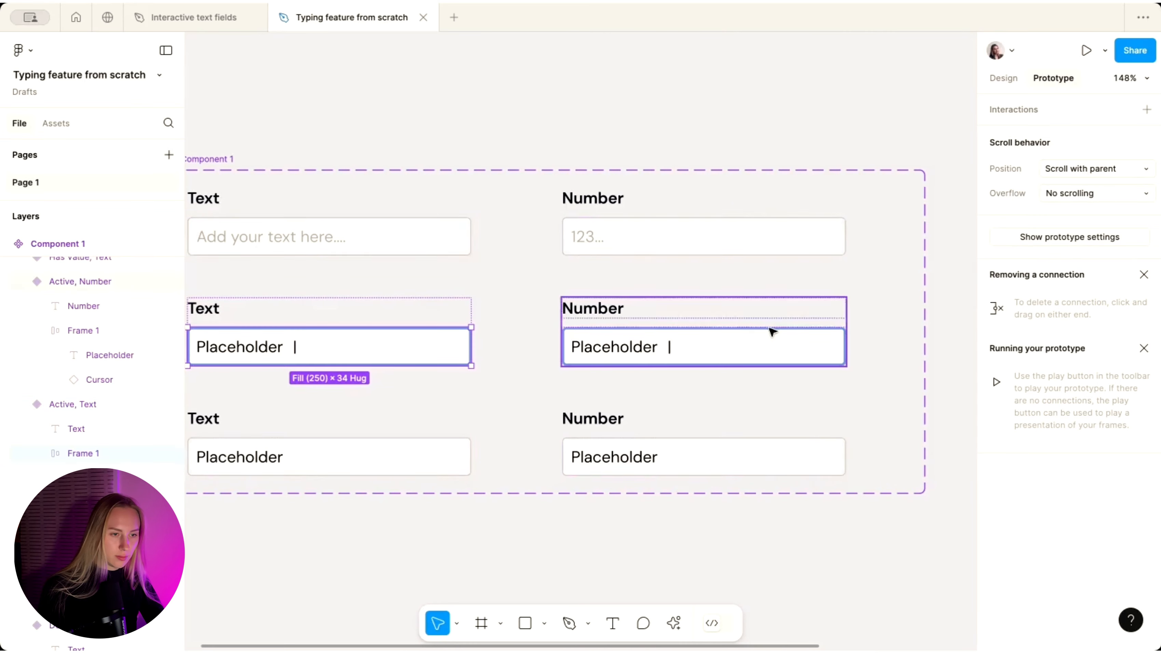
- Set the auto-layout gap between placeholder and cursor to 2 in both inner frames
shift+click(694, 358)
click(1004, 78)
click(1023, 338)
key(Down)
key(Down)
key(Down)
key(Down)
key(Down)
key(Down)
key(Down)
key(Down)
key(Up)
key(Up)
scroll(767, 265, down, 4)
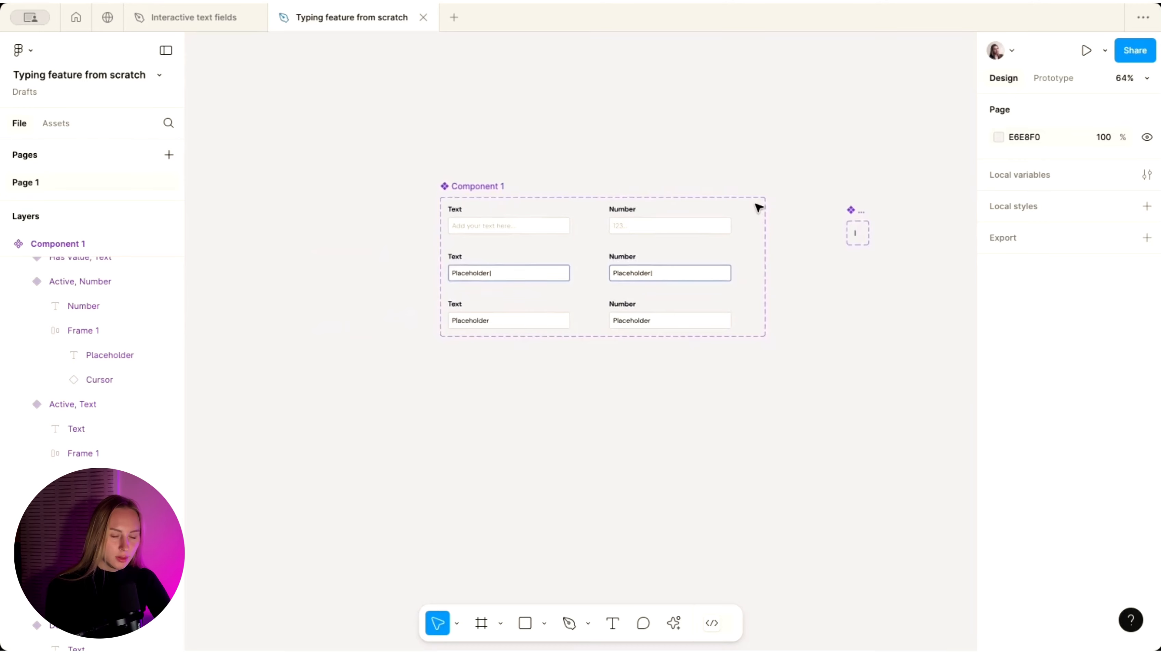
scroll(759, 206, up, 2)
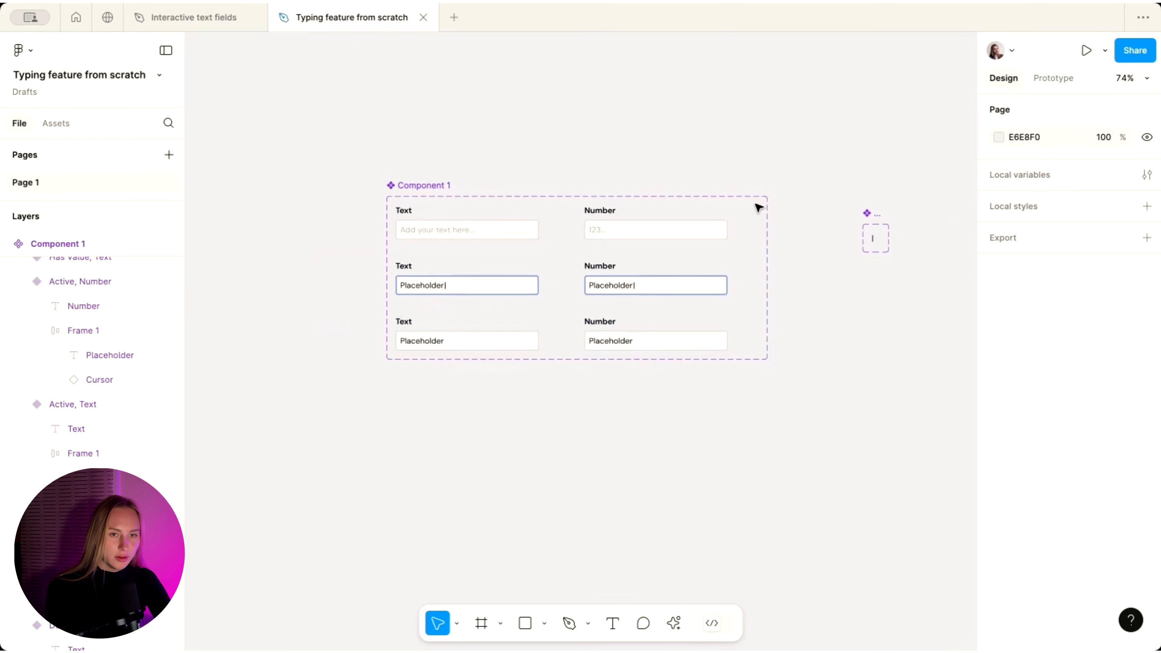
- Create a string variable TextValue with default value 'Add your text here...'
click(1147, 175)
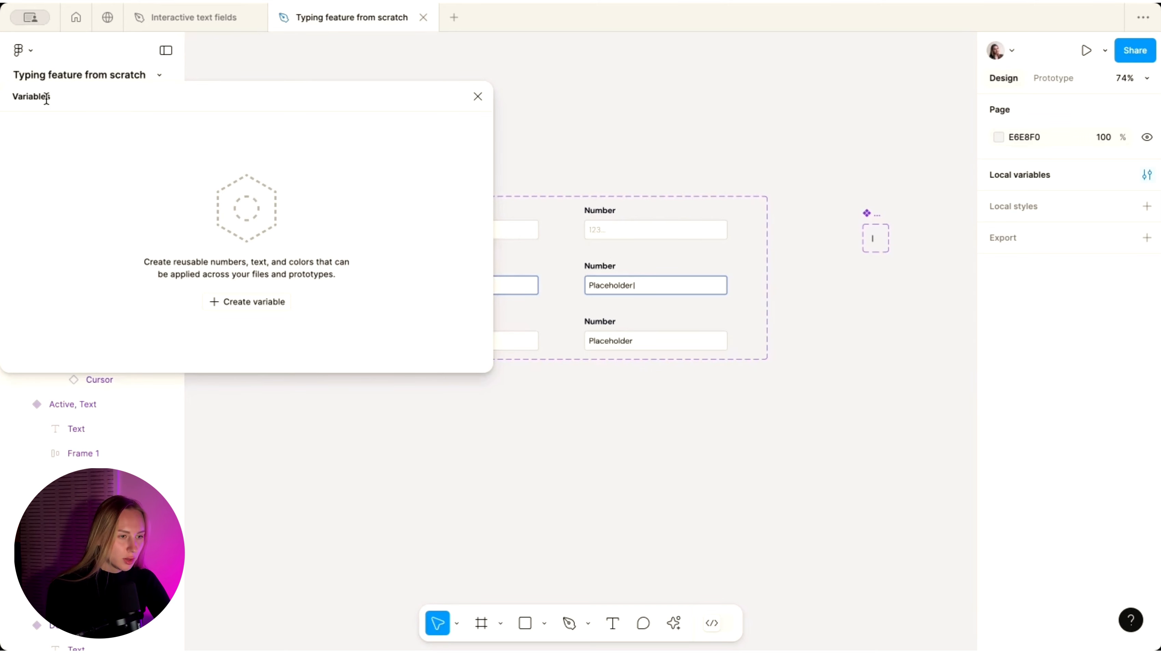
click(237, 303)
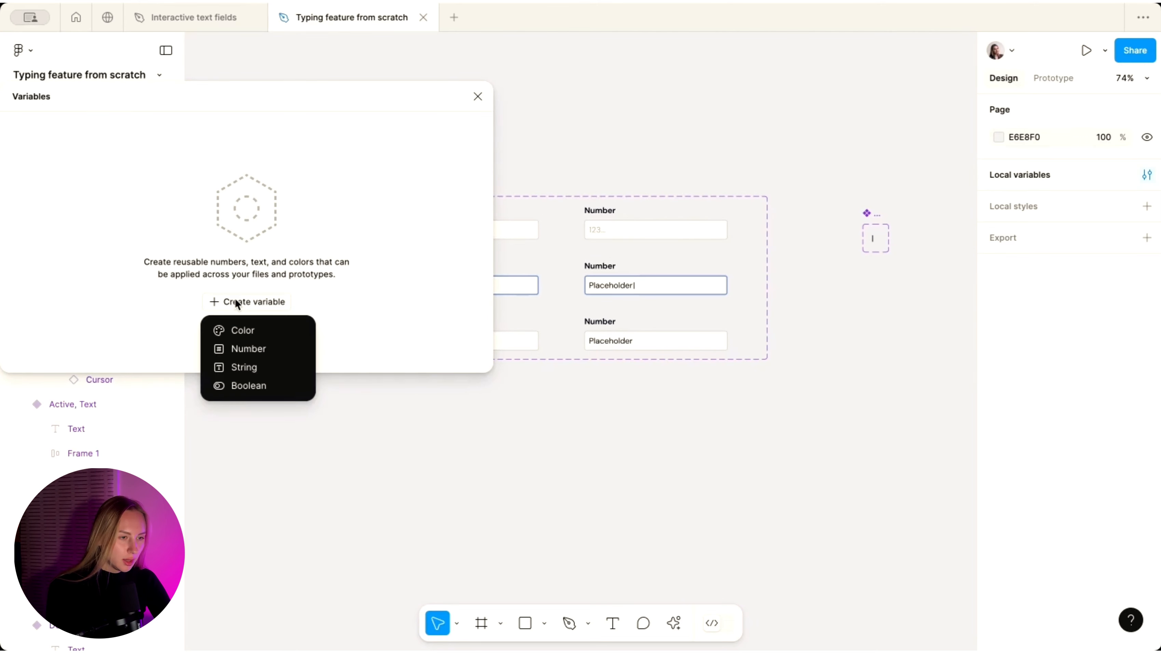
click(248, 369)
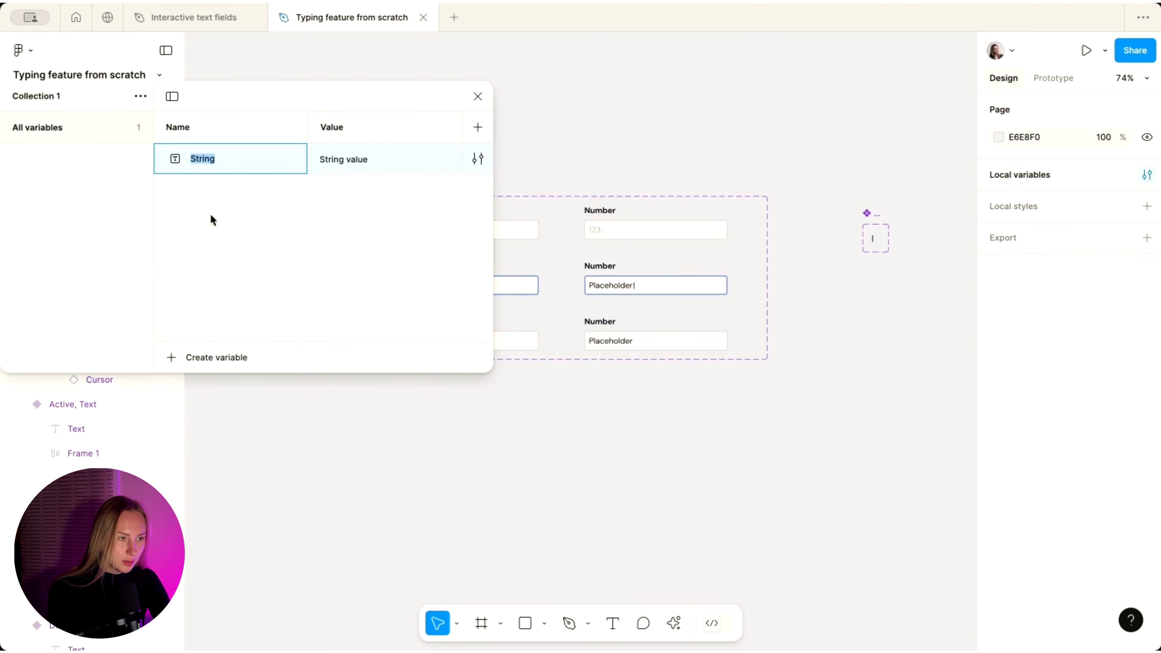
text(Text)
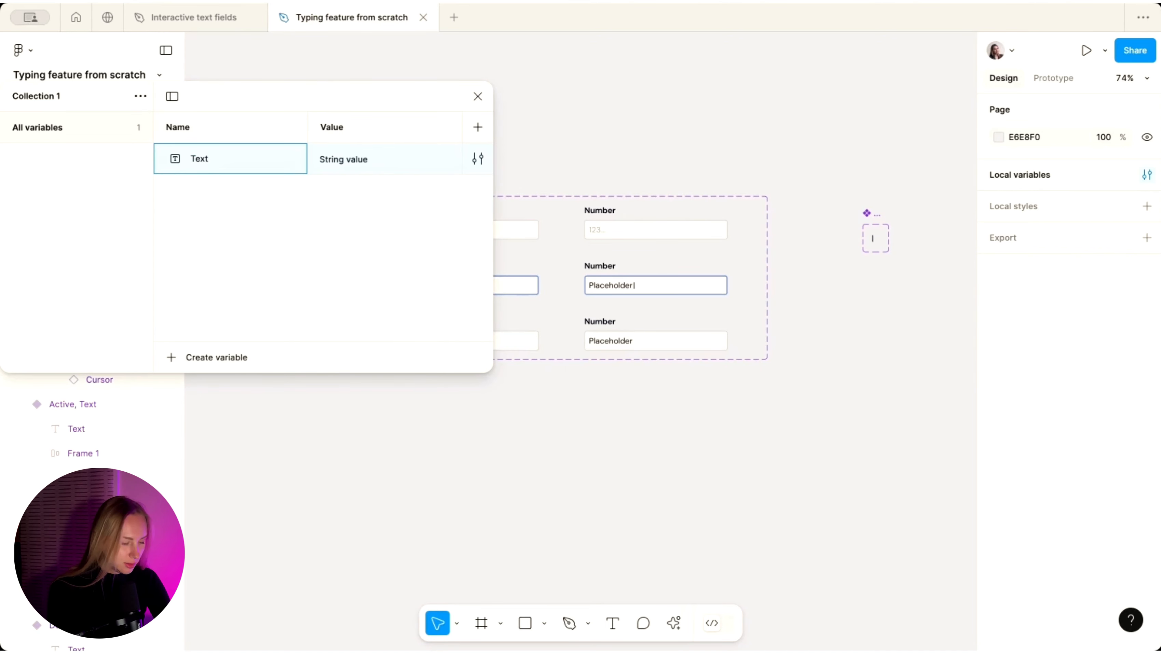
text(Value)
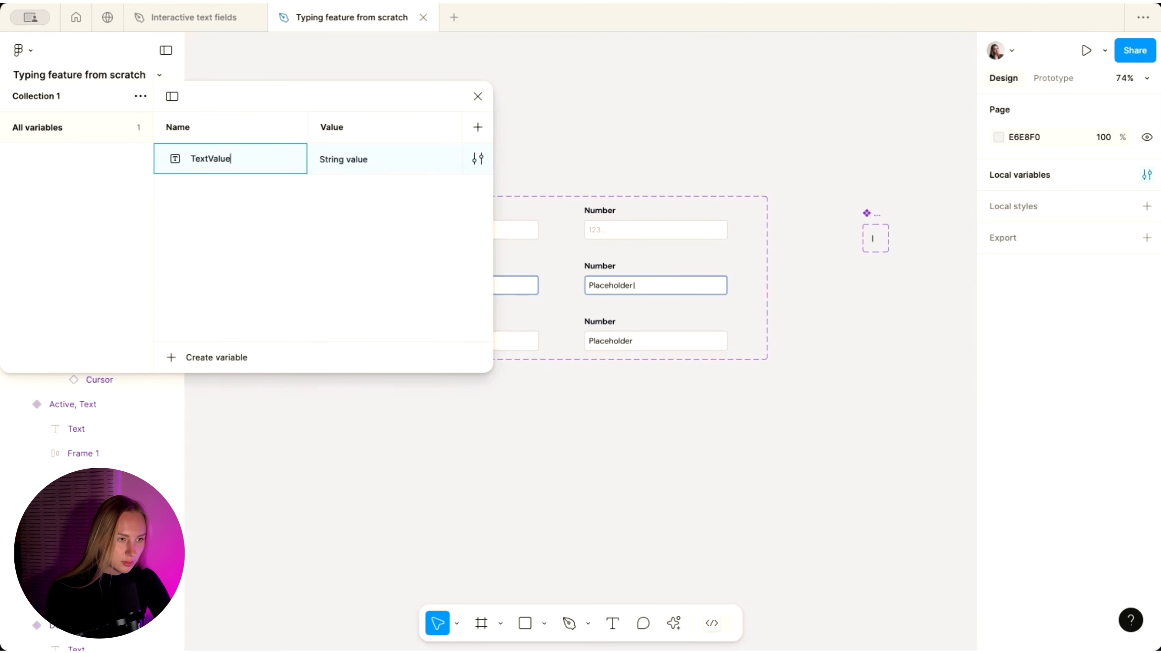
click(356, 159)
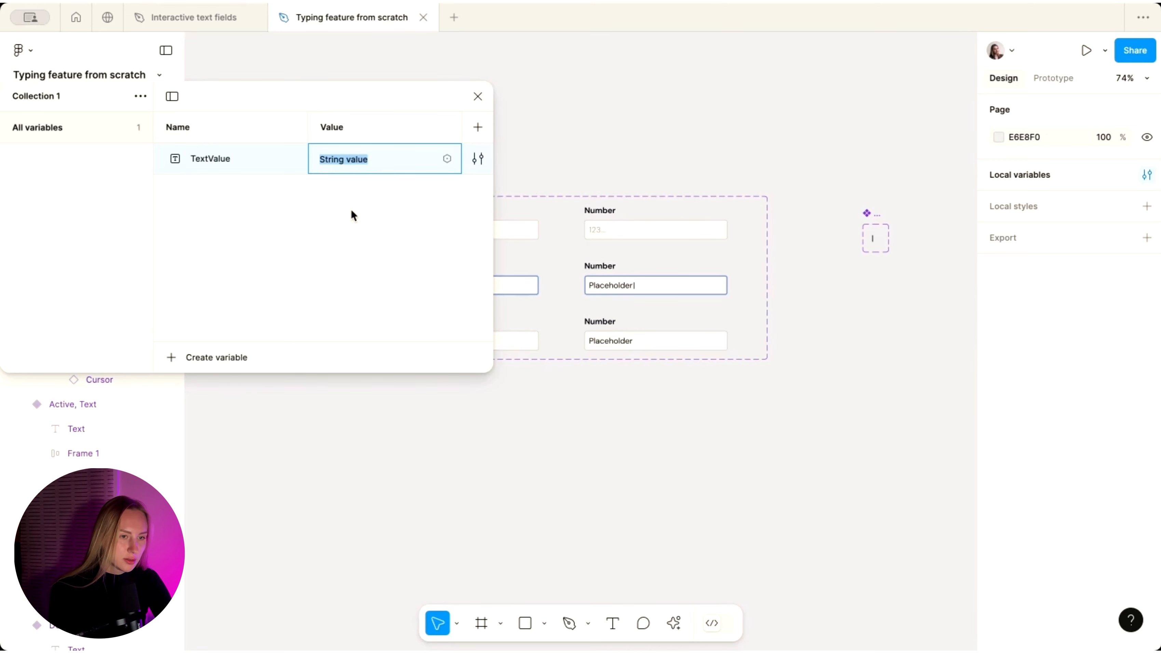
text(Add your text here...)
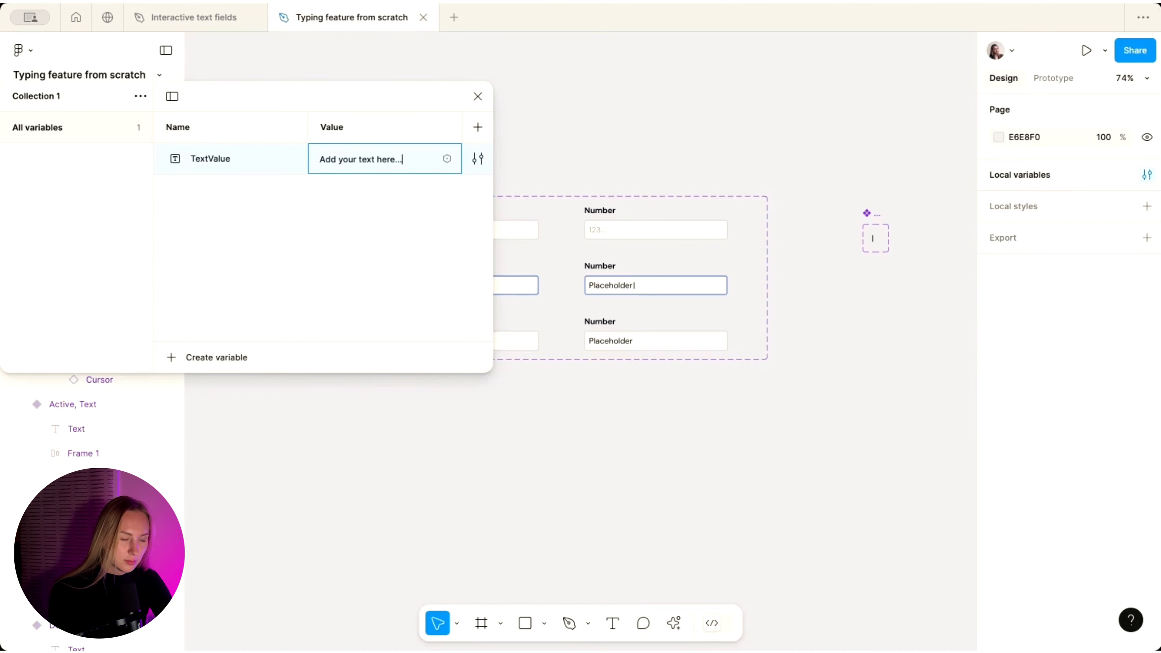
key(Return)
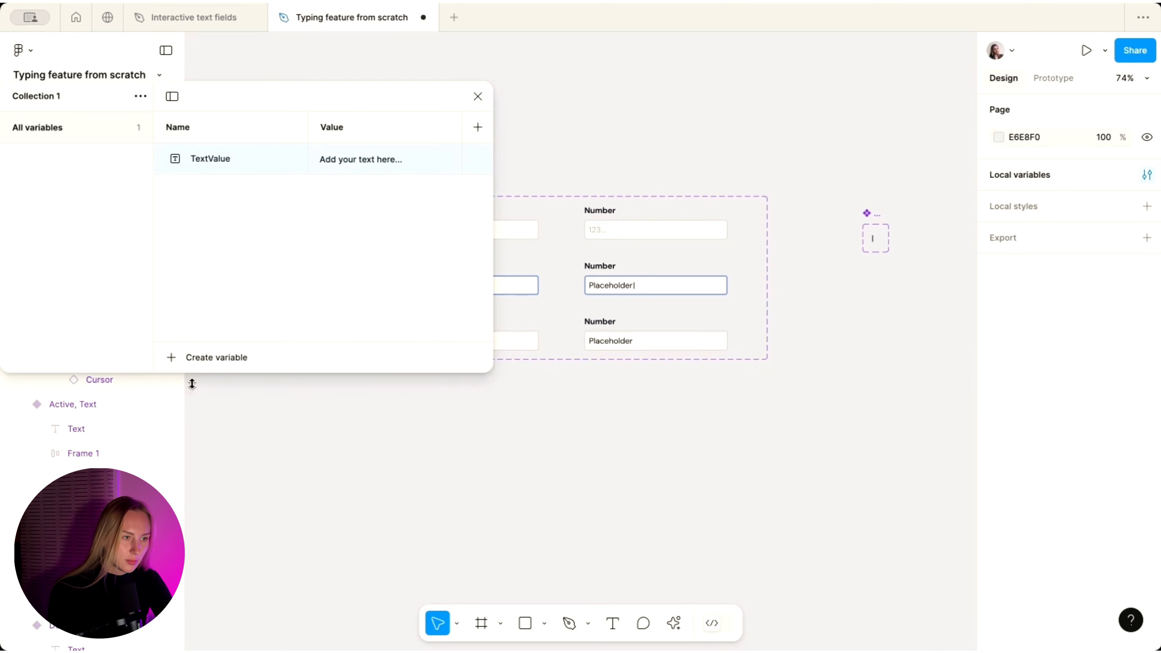
- Add a NumberValue variable set to 123.. and close the variables window
click(195, 362)
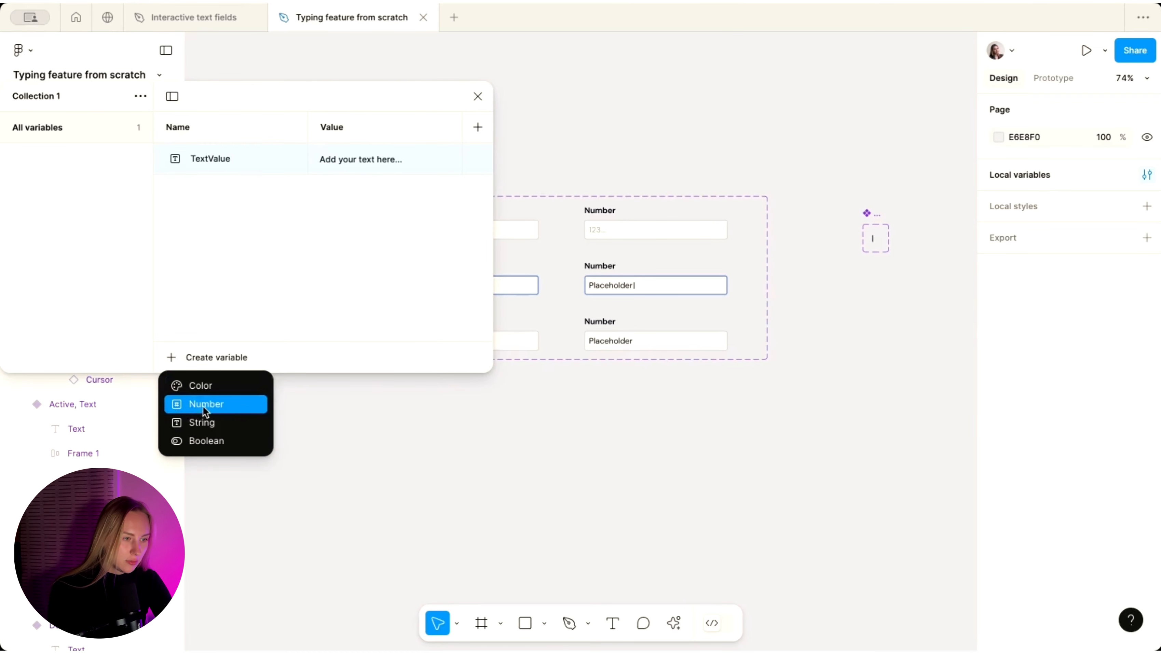
click(211, 423)
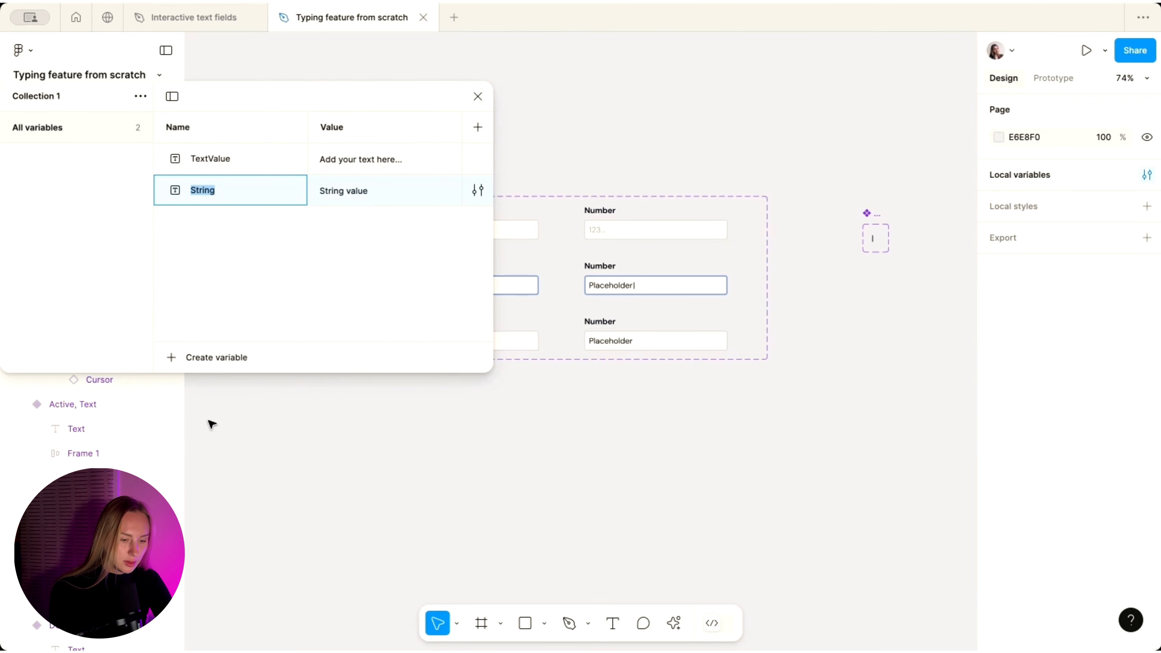
text(NumberValue)
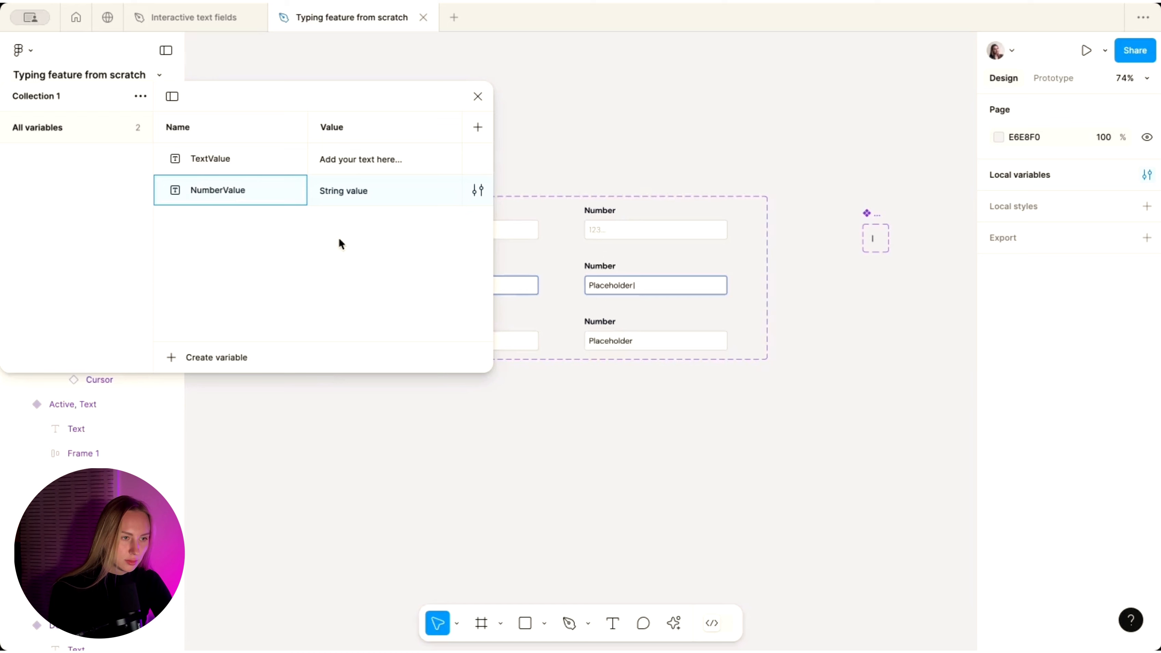
click(338, 194)
text(123..)
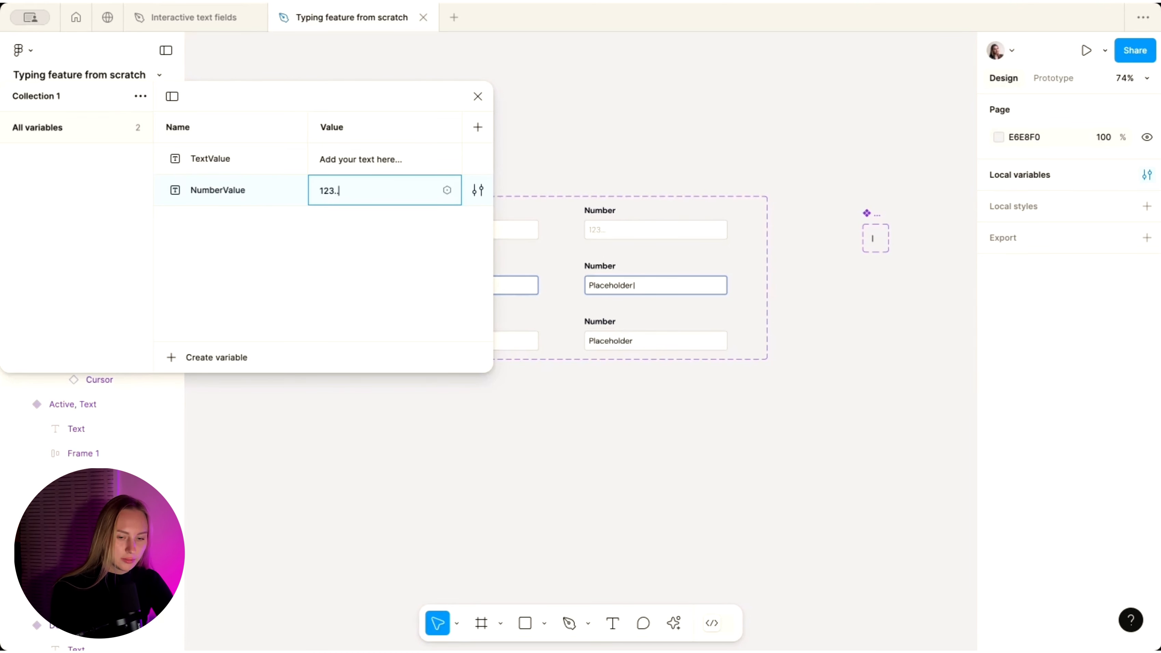
key(Return)
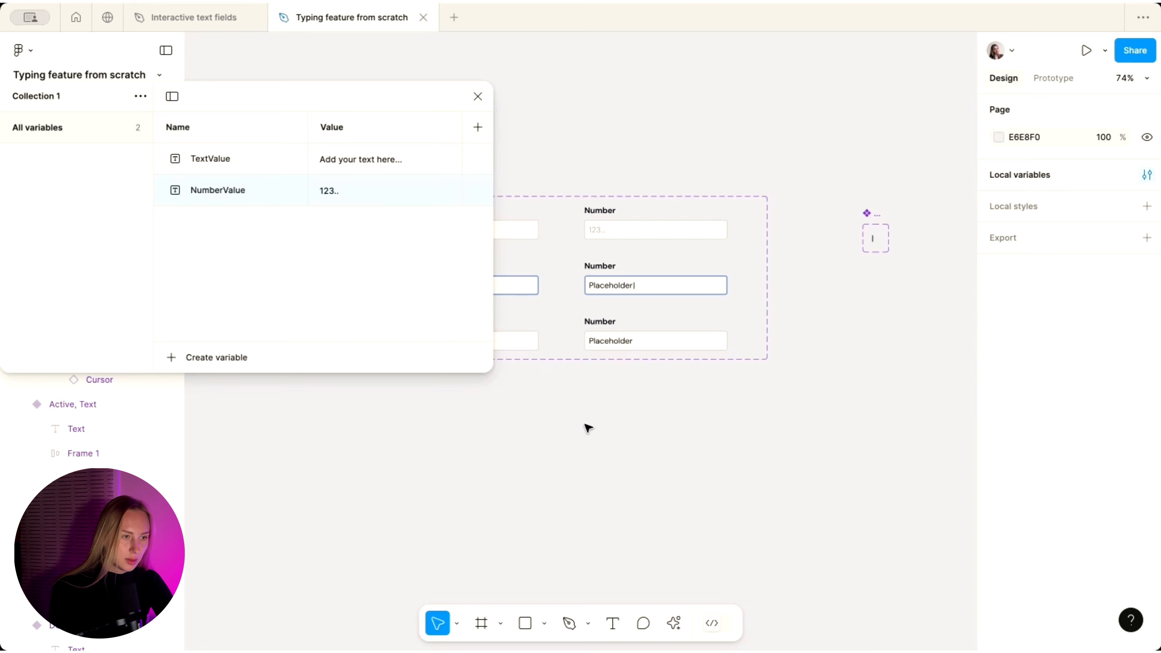
click(478, 96)
key(shift+1)
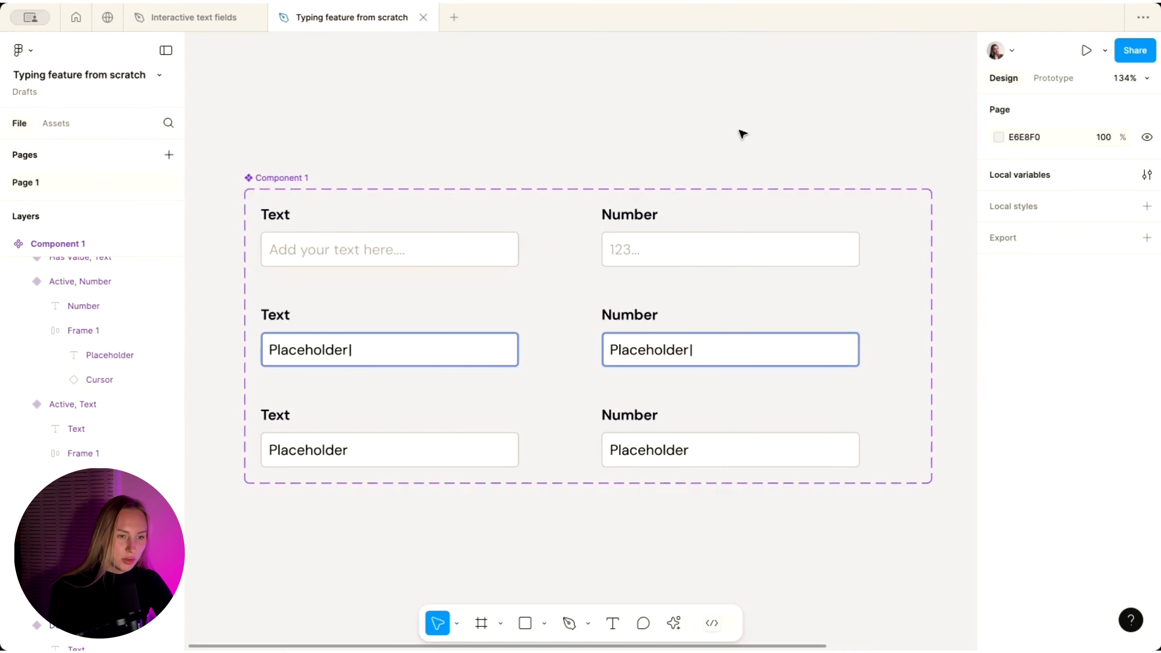
- Bind the middle and bottom Text field placeholders to the TextValue variable
click(320, 358)
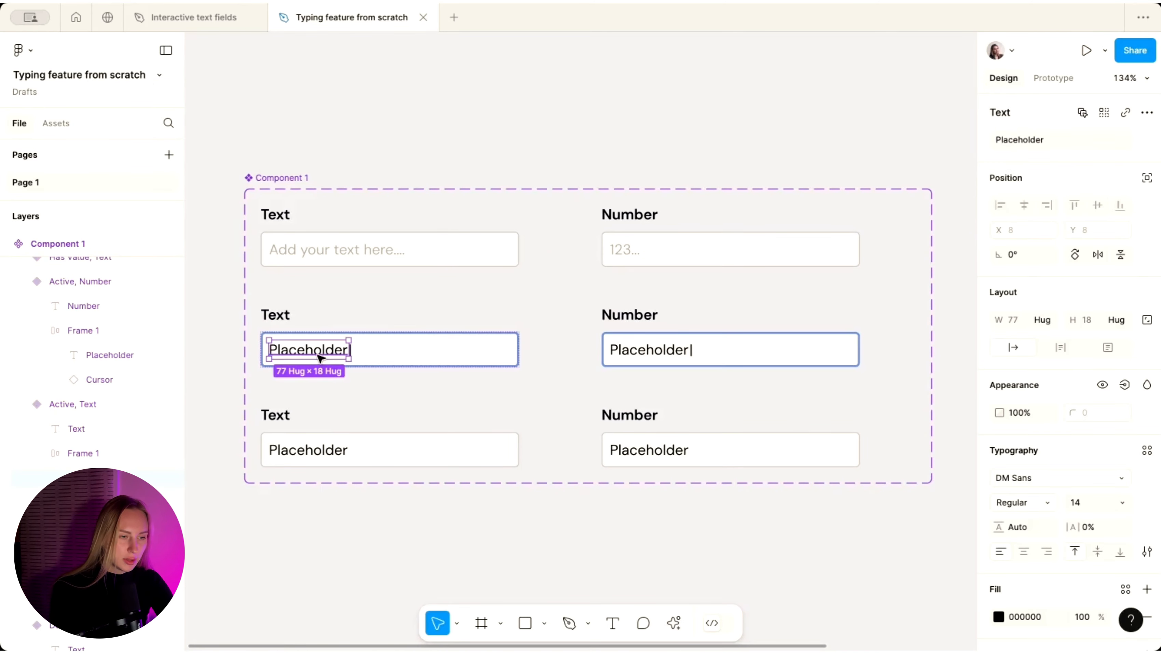
shift+click(316, 450)
click(1146, 140)
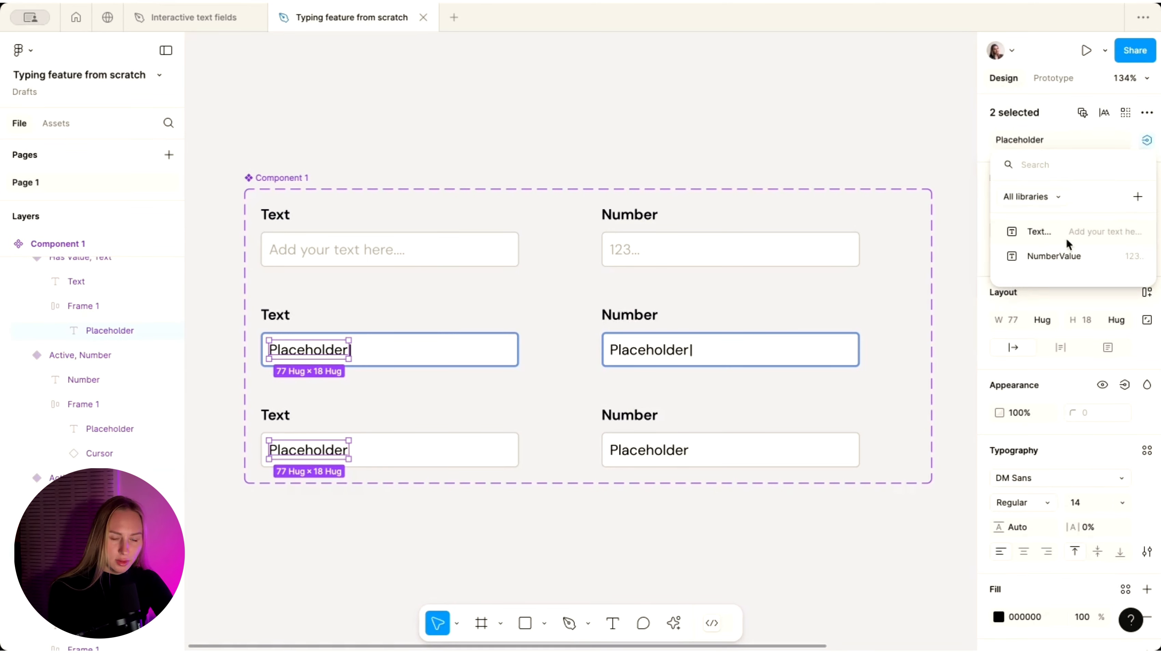
click(1053, 238)
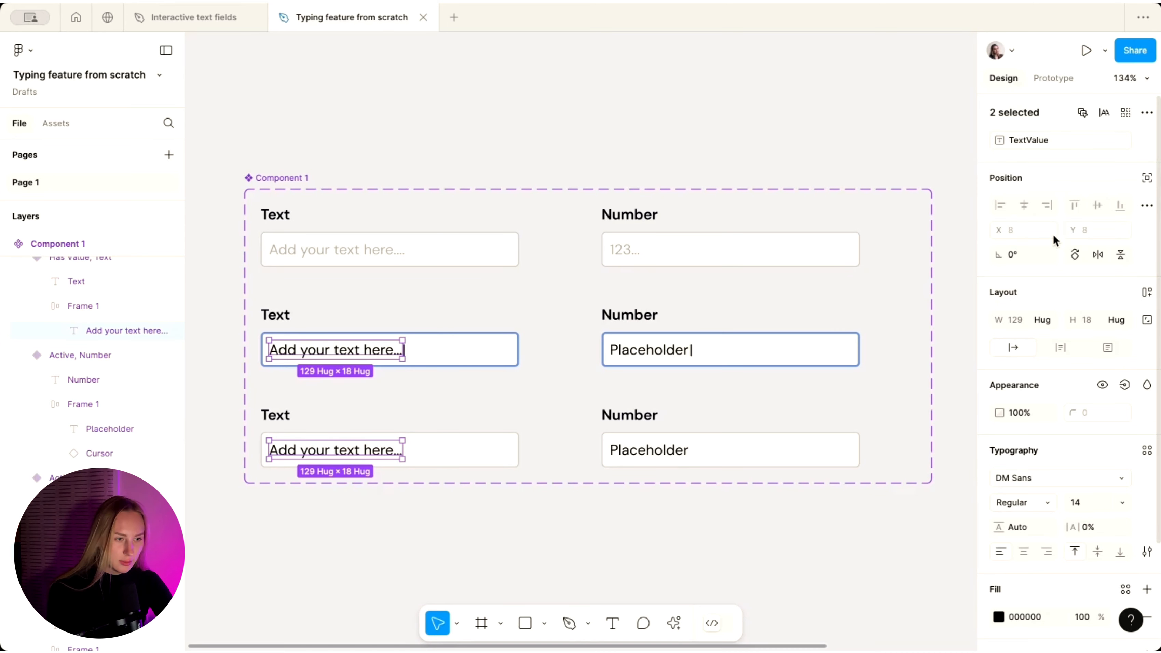
- Bind the middle and bottom Number field placeholders to the NumberValue variable
click(666, 353)
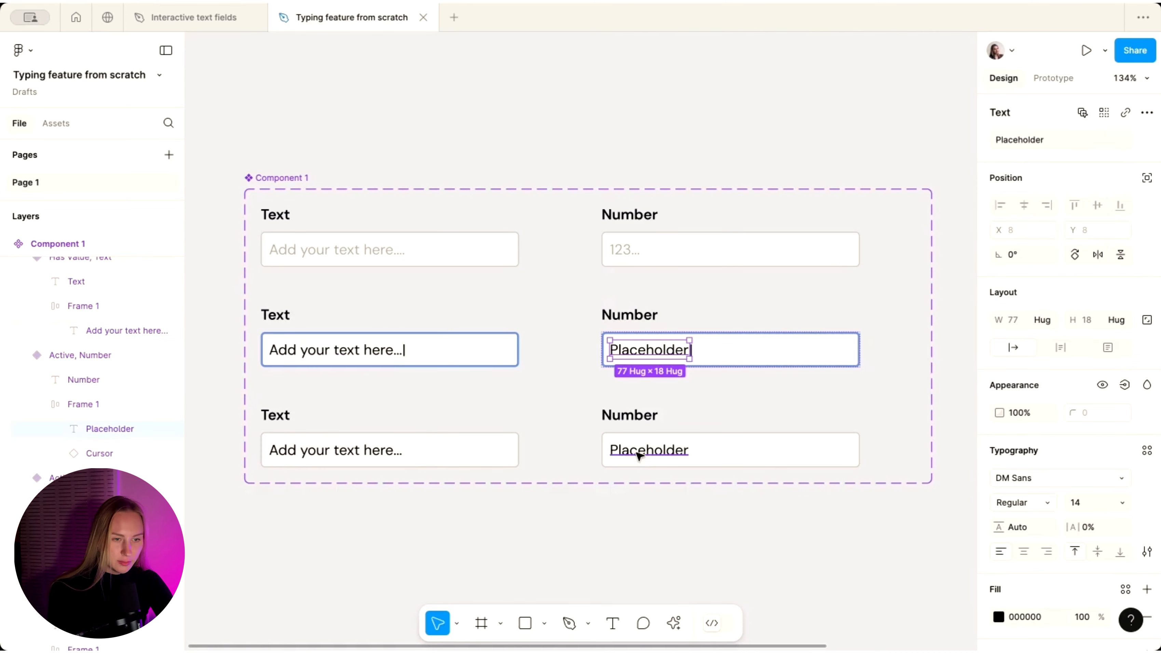
shift+click(641, 457)
click(1146, 140)
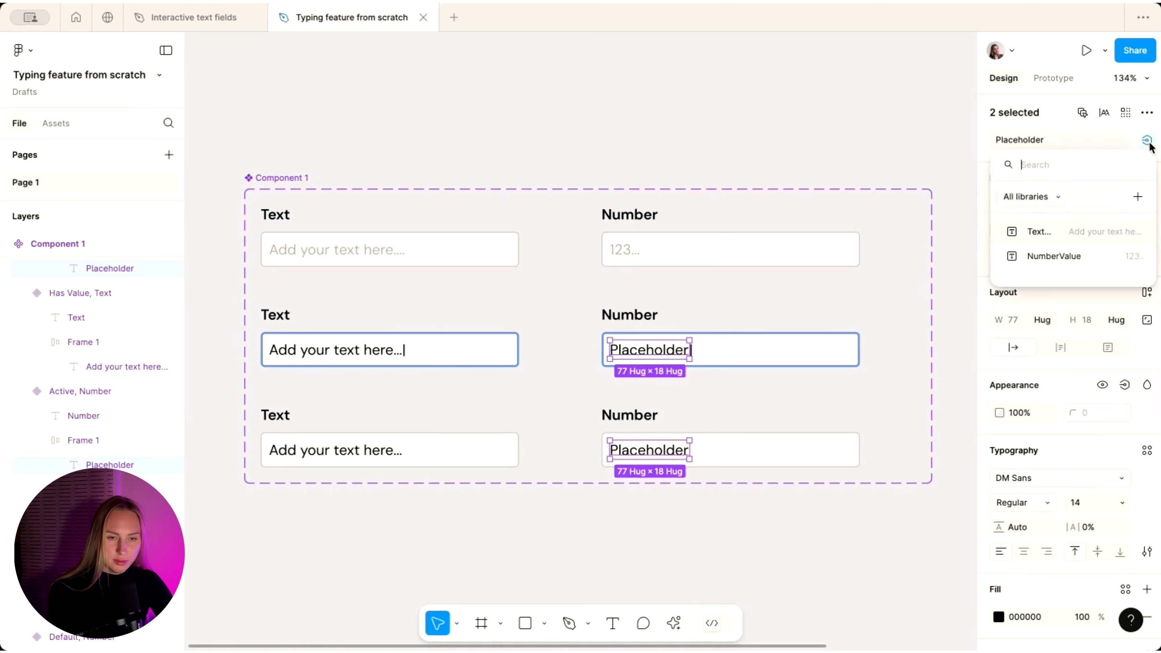
click(1069, 265)
scroll(732, 309, down, 3)
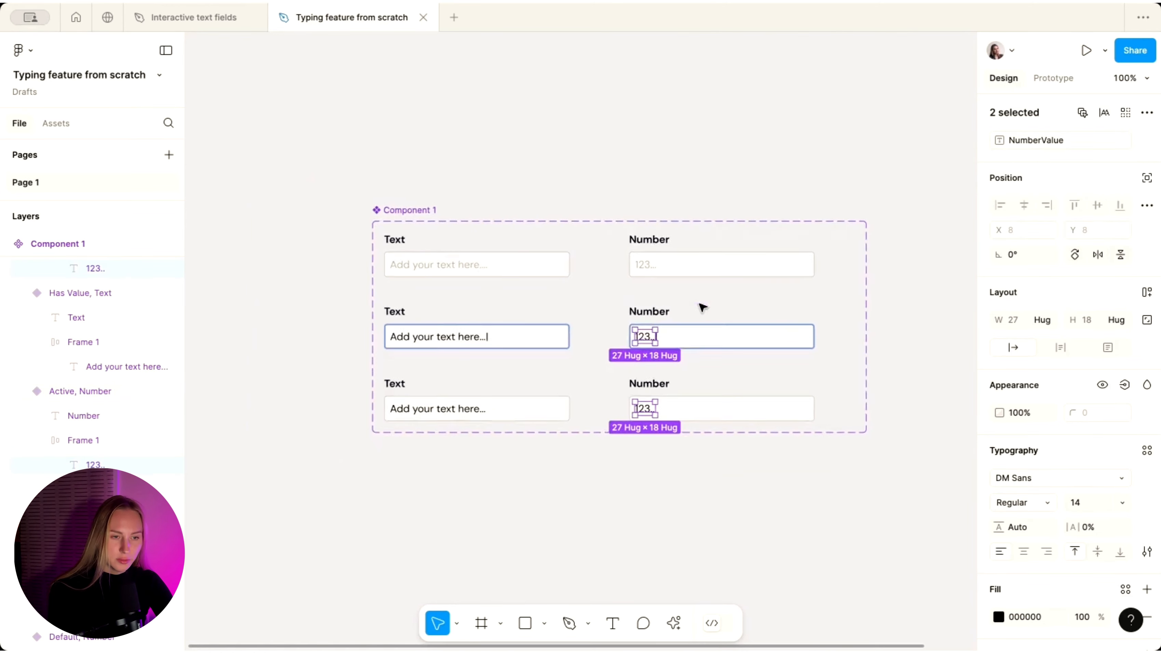
scroll(622, 511, down, 2)
click(622, 510)
scroll(623, 511, up, 3)
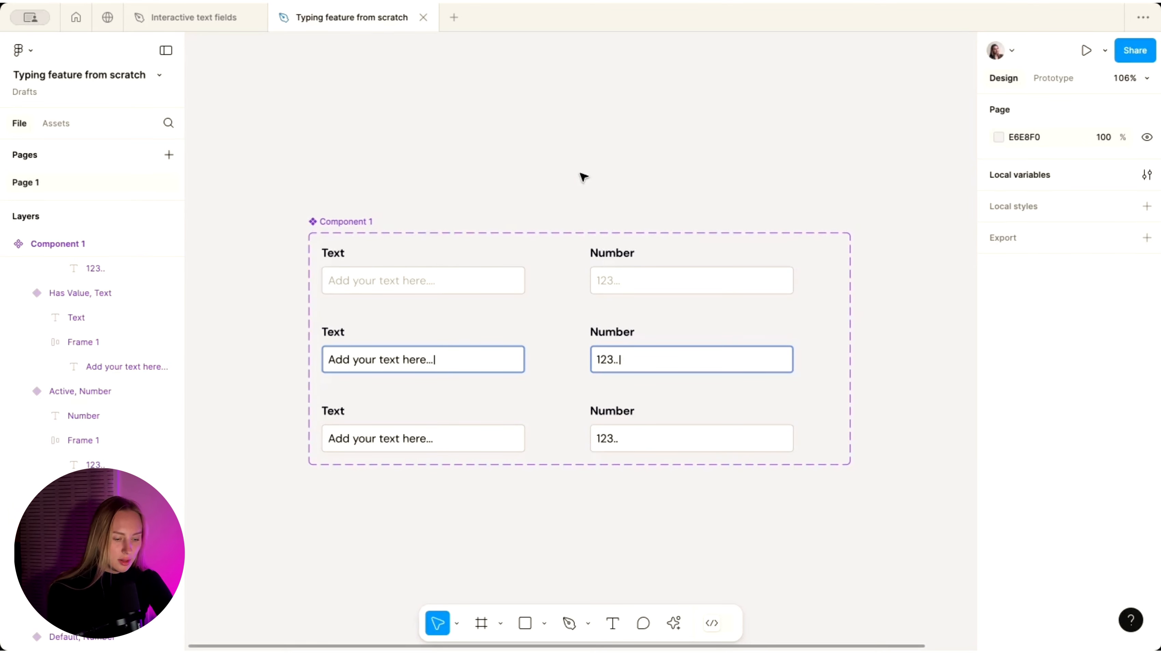
scroll(582, 176, up, 1)
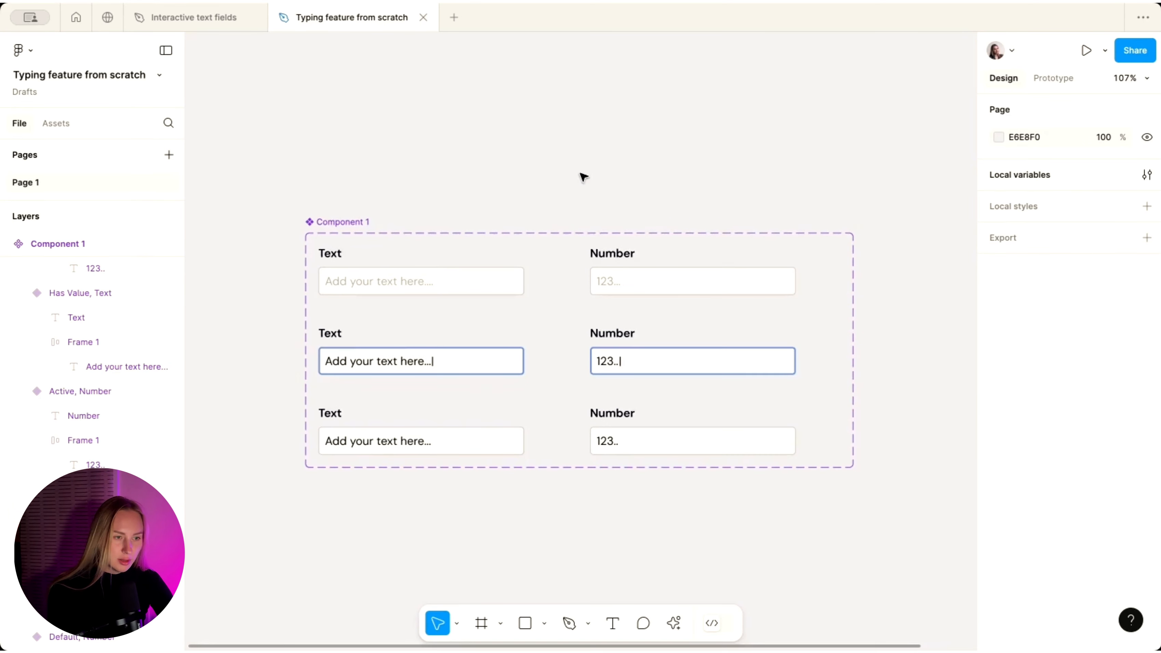
- Link the Default and Has Value Text variants to Active, Text on click
click(1052, 79)
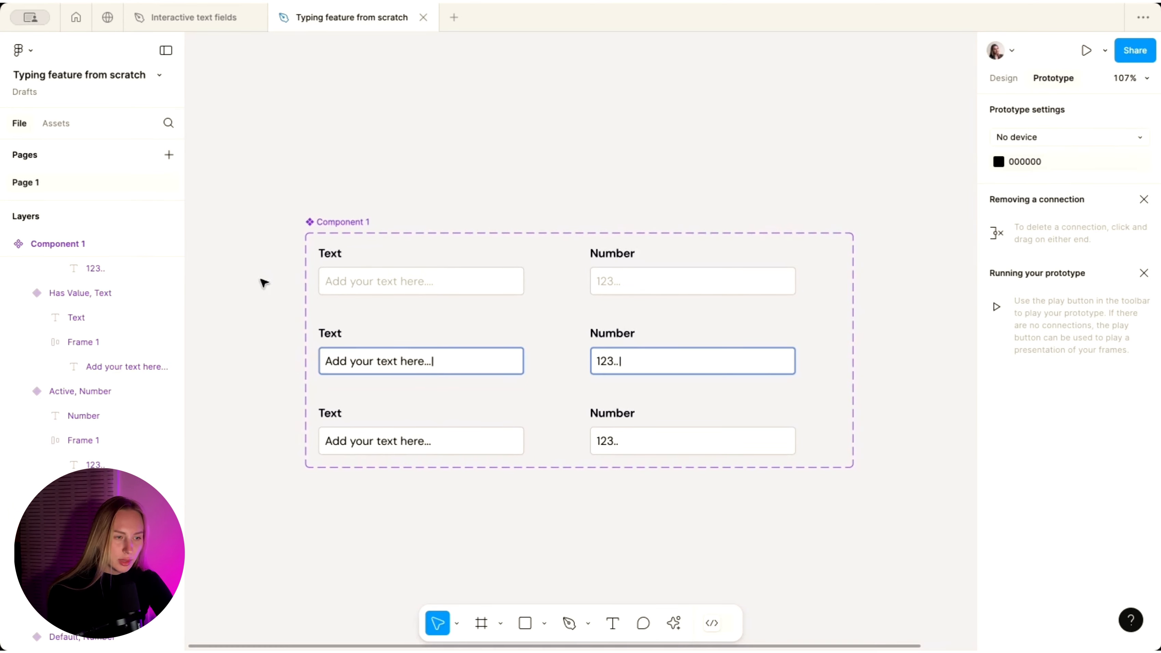
scroll(389, 293, up, 5)
click(328, 274)
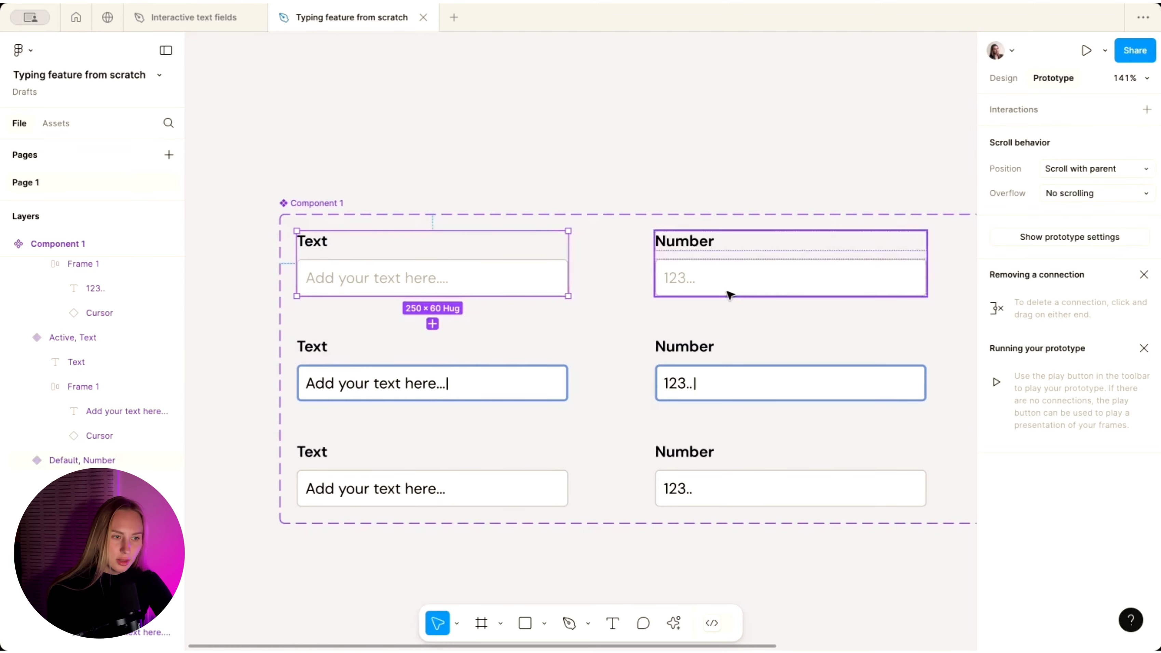
scroll(376, 280, down, 3)
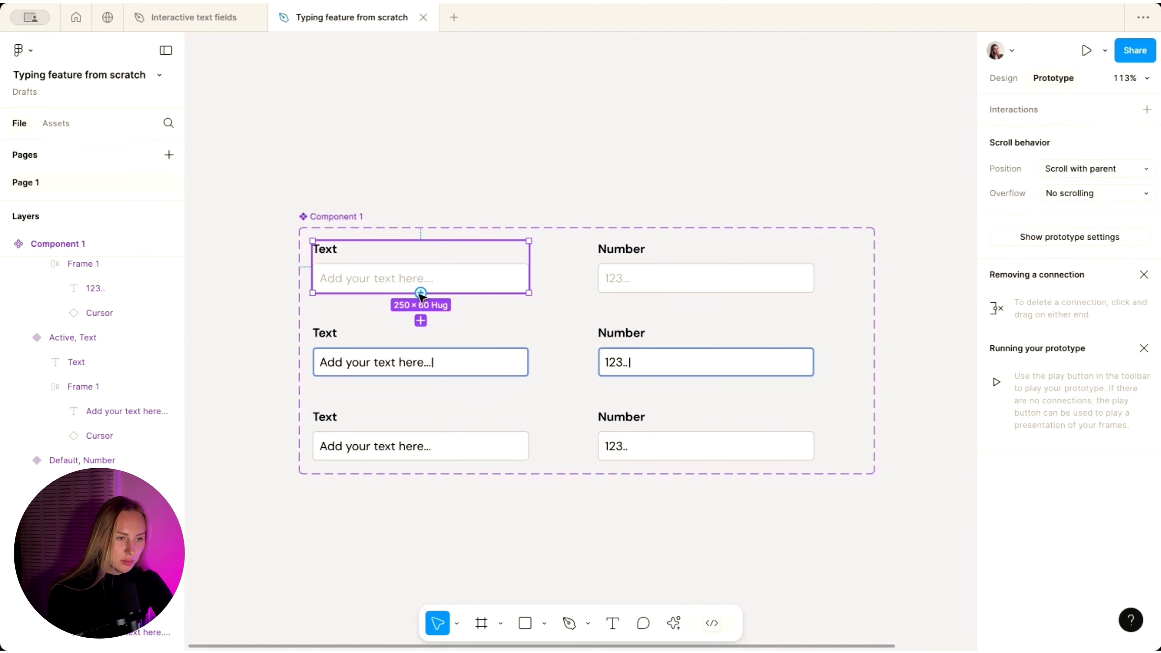
drag(421, 293, 432, 342)
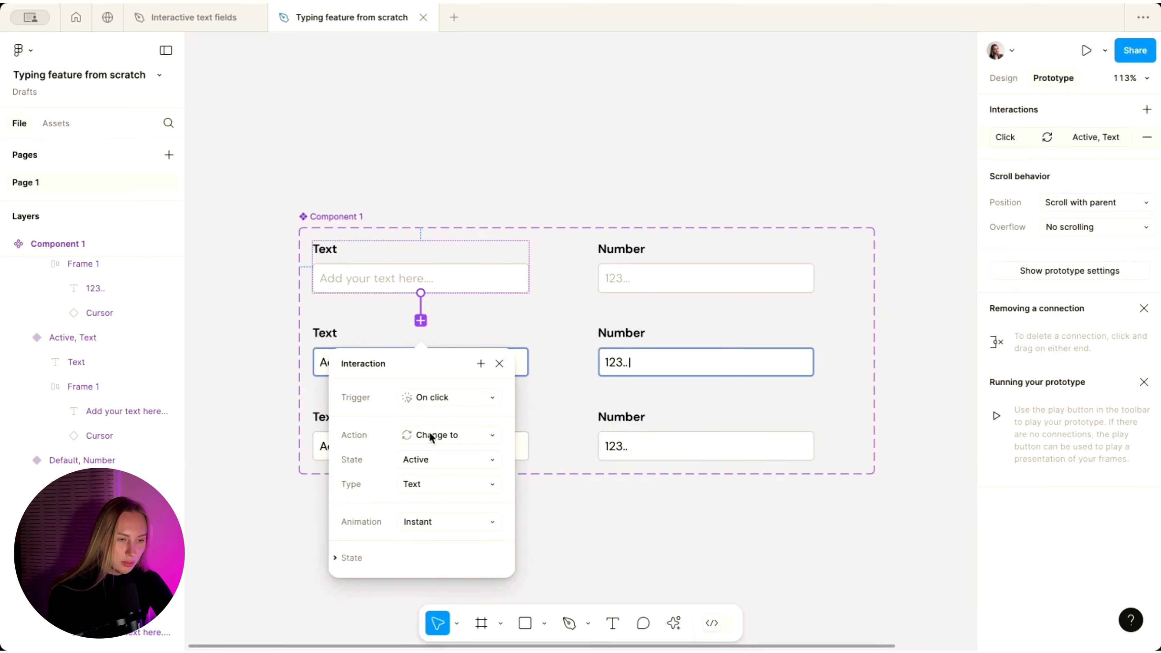
click(533, 442)
drag(530, 435, 423, 372)
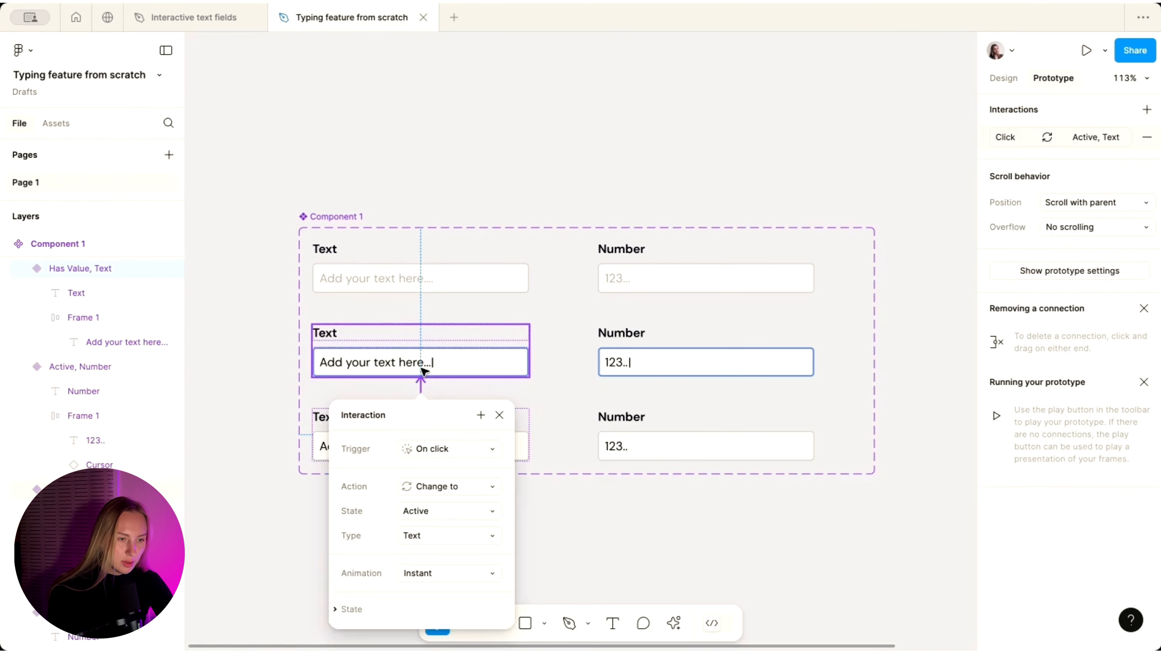
- Link the Default and Has Value Number variants to Active, Number on click
scroll(464, 461, down, 2)
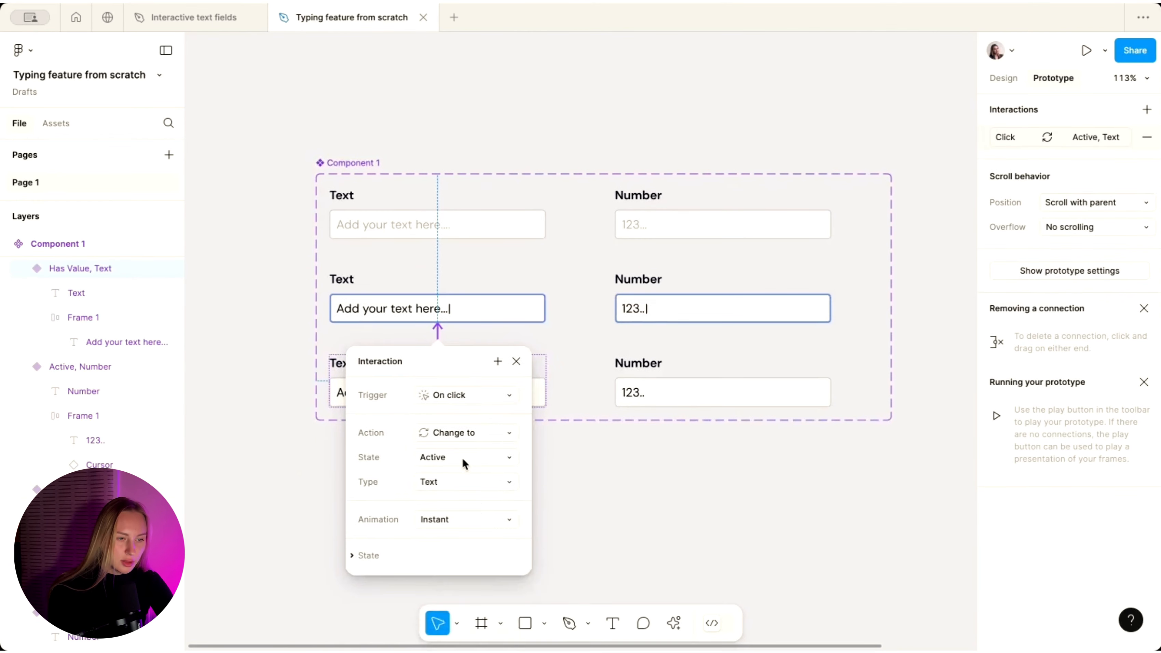
click(729, 207)
drag(724, 240, 724, 299)
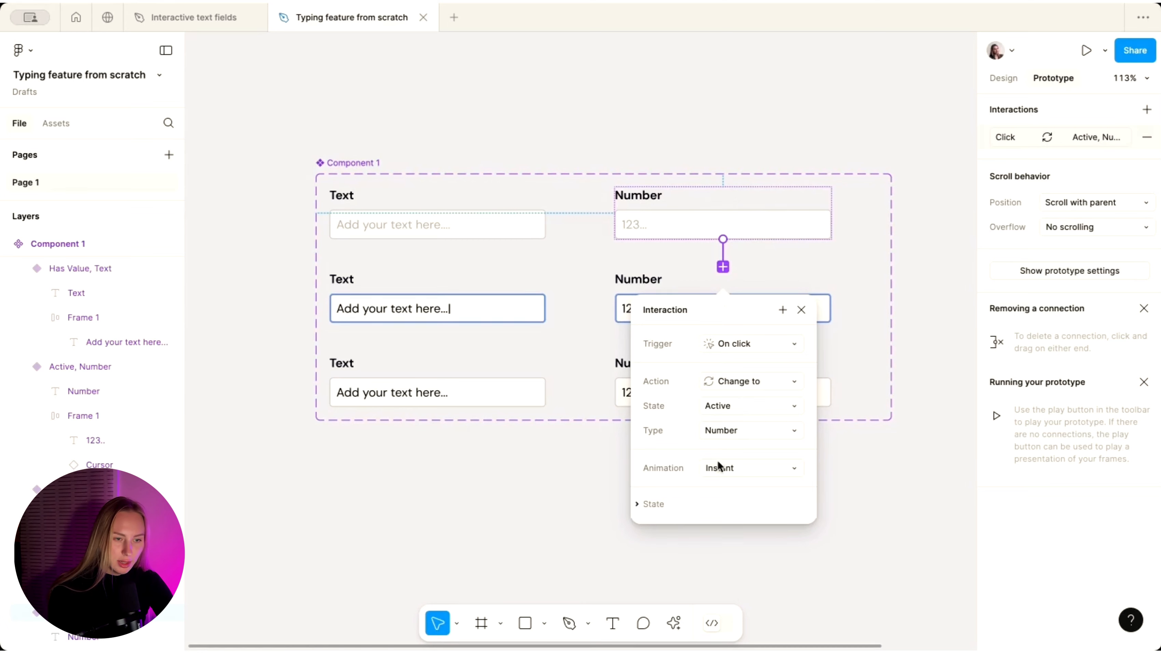
click(831, 366)
drag(723, 355, 728, 314)
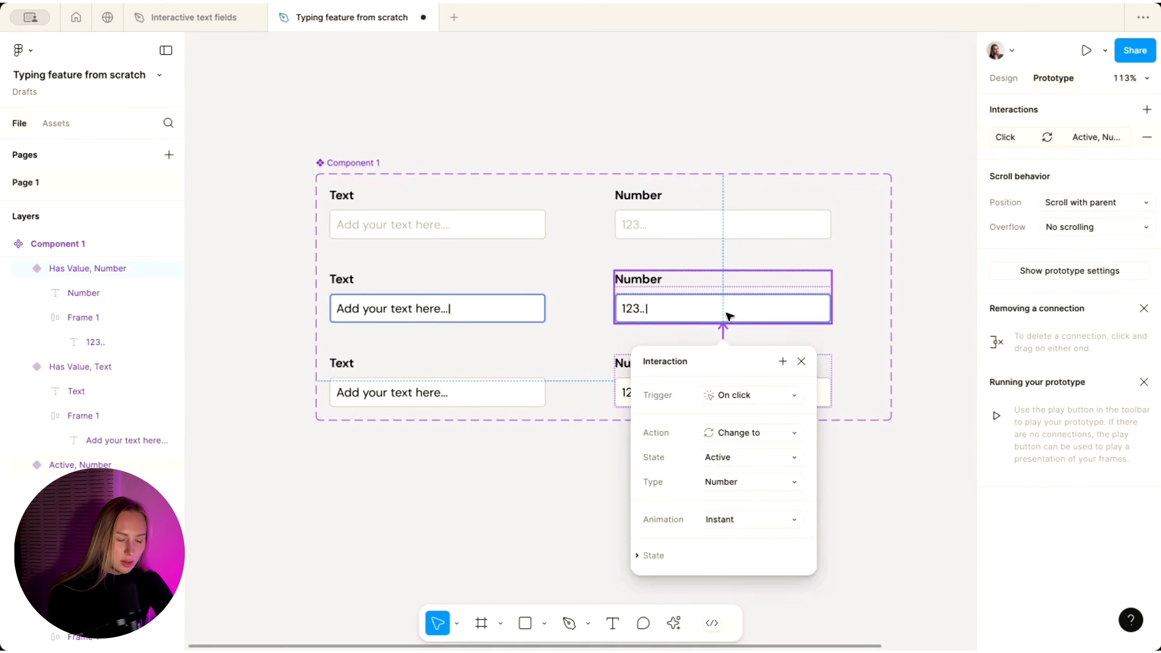
click(455, 219)
- Add a Set variable action to the default Text field's click that sets TextValue to an empty string
drag(438, 267, 438, 308)
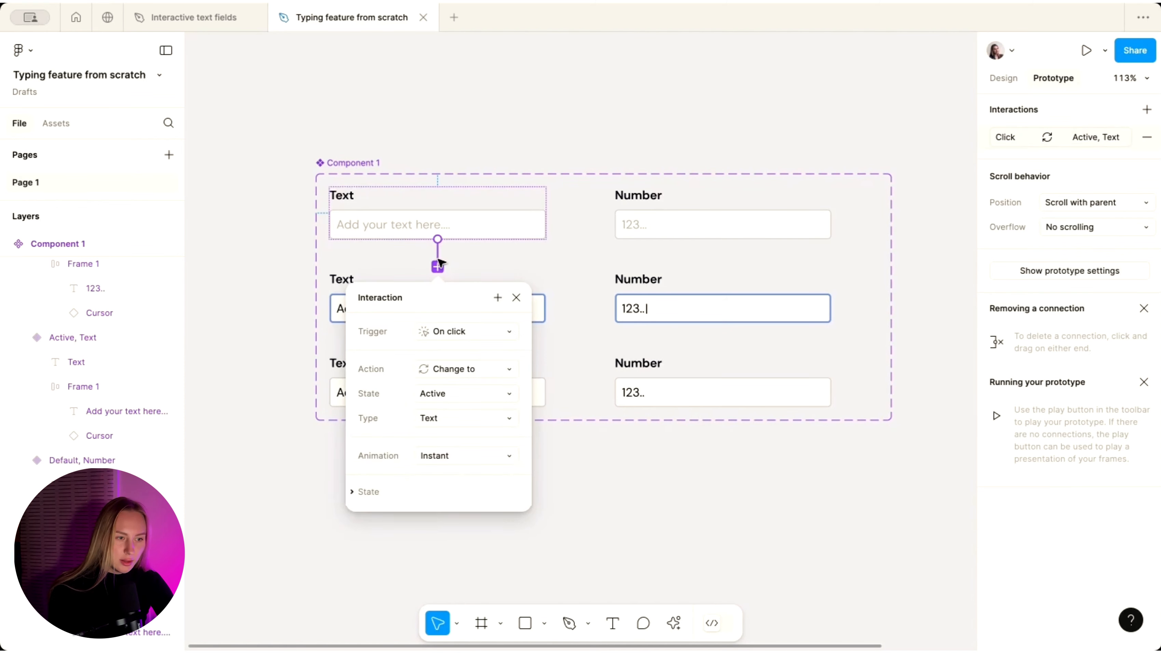
click(358, 493)
click(358, 492)
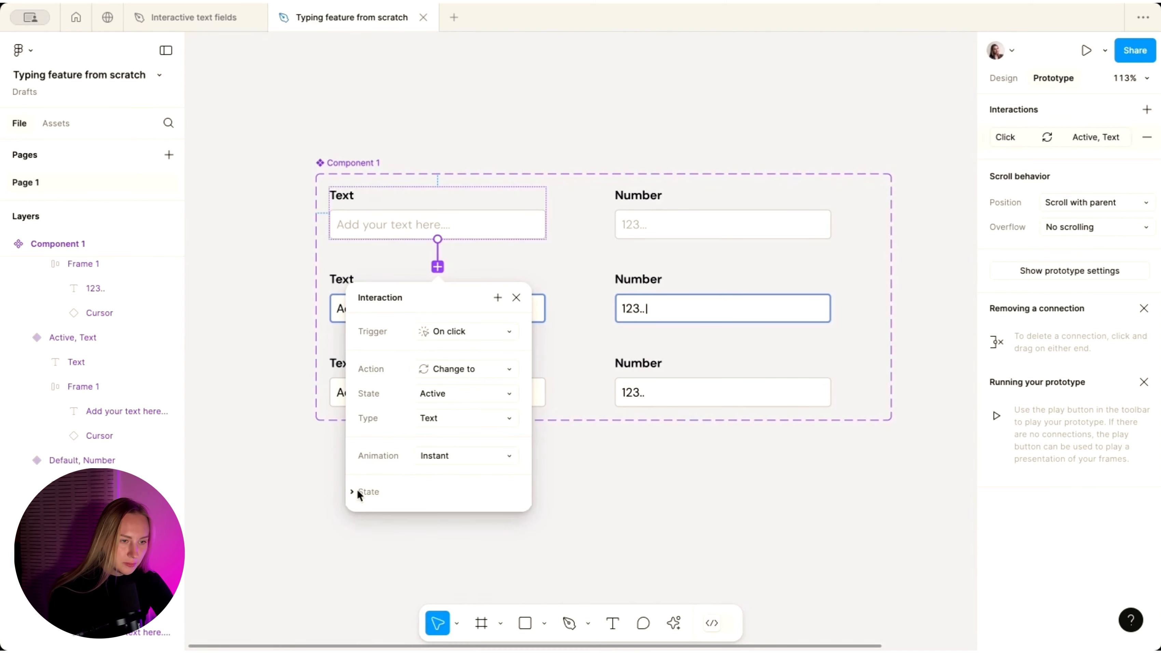
click(472, 368)
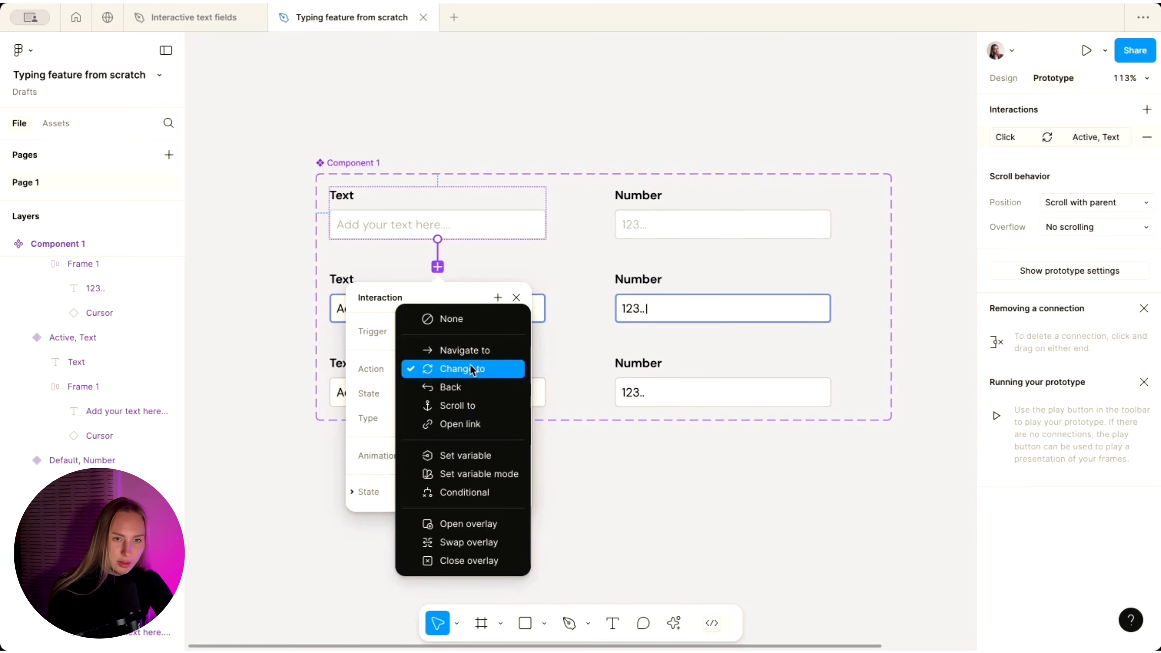
click(370, 384)
click(466, 367)
click(361, 384)
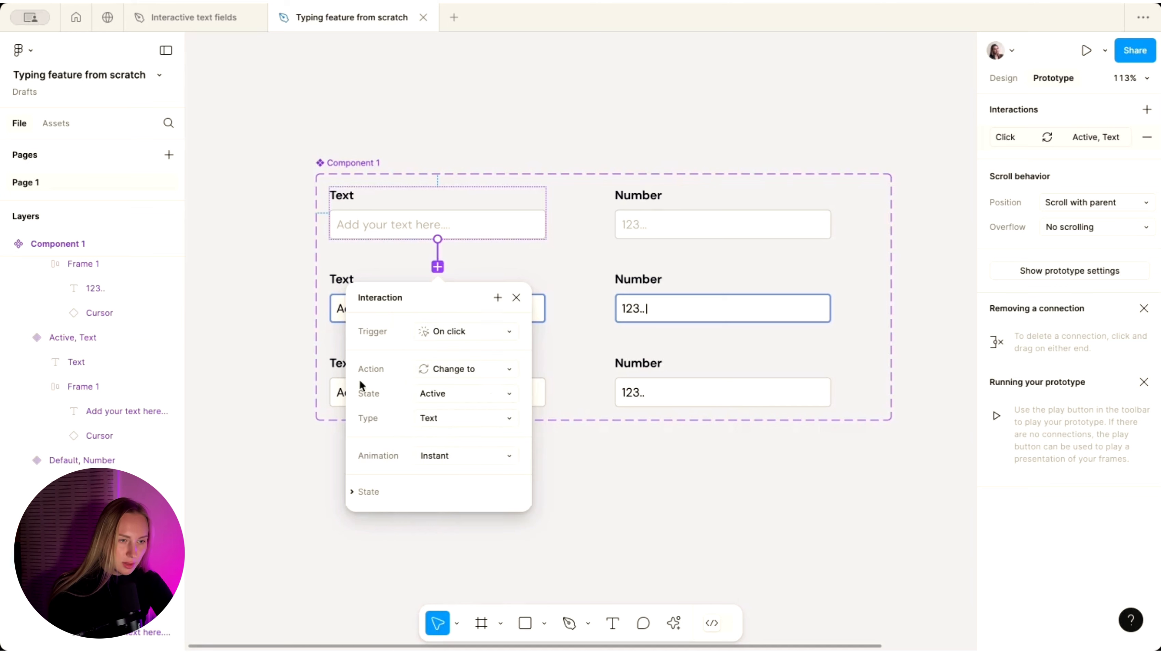
click(497, 299)
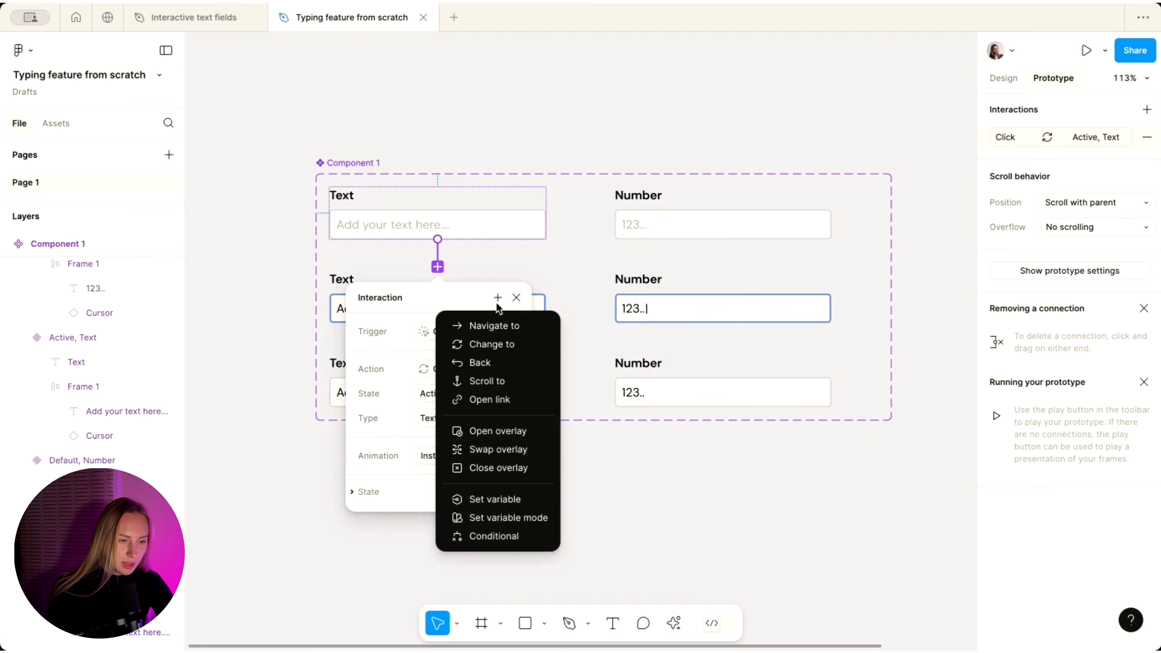
click(486, 500)
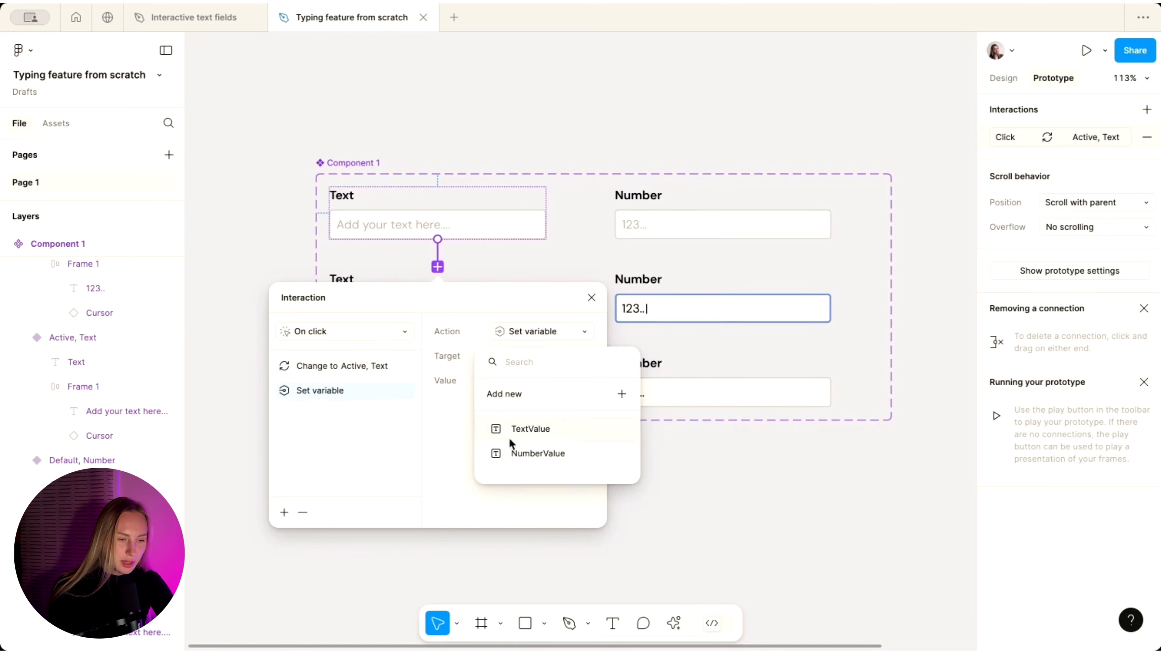
click(537, 435)
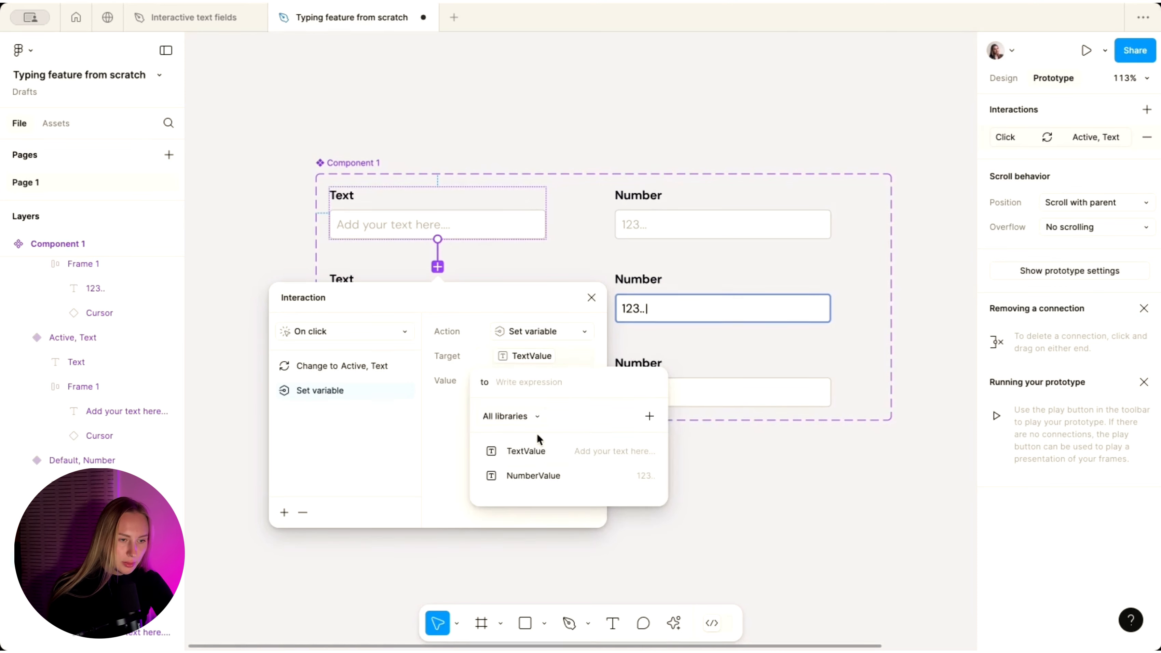
text(")
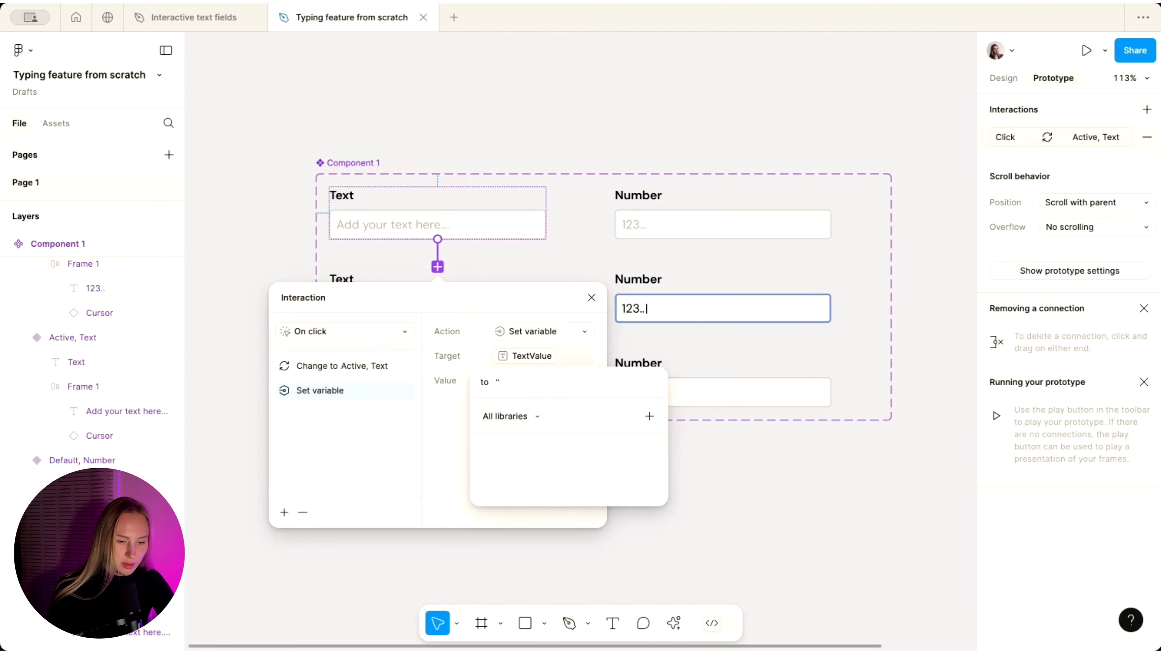
text(")
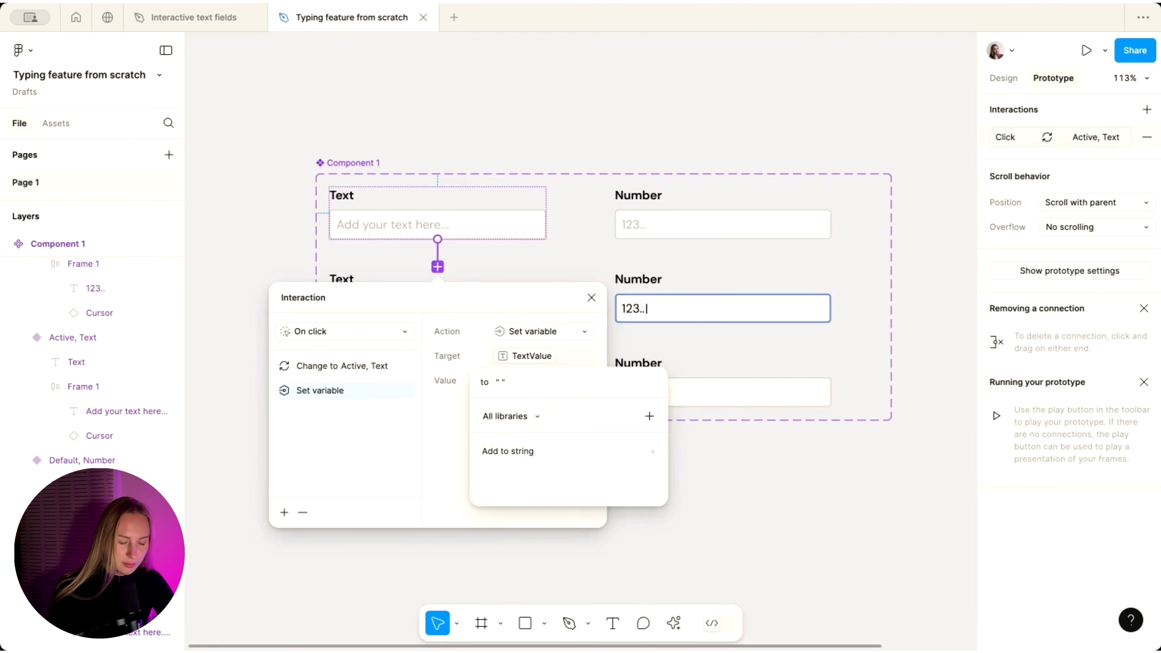
key(Return)
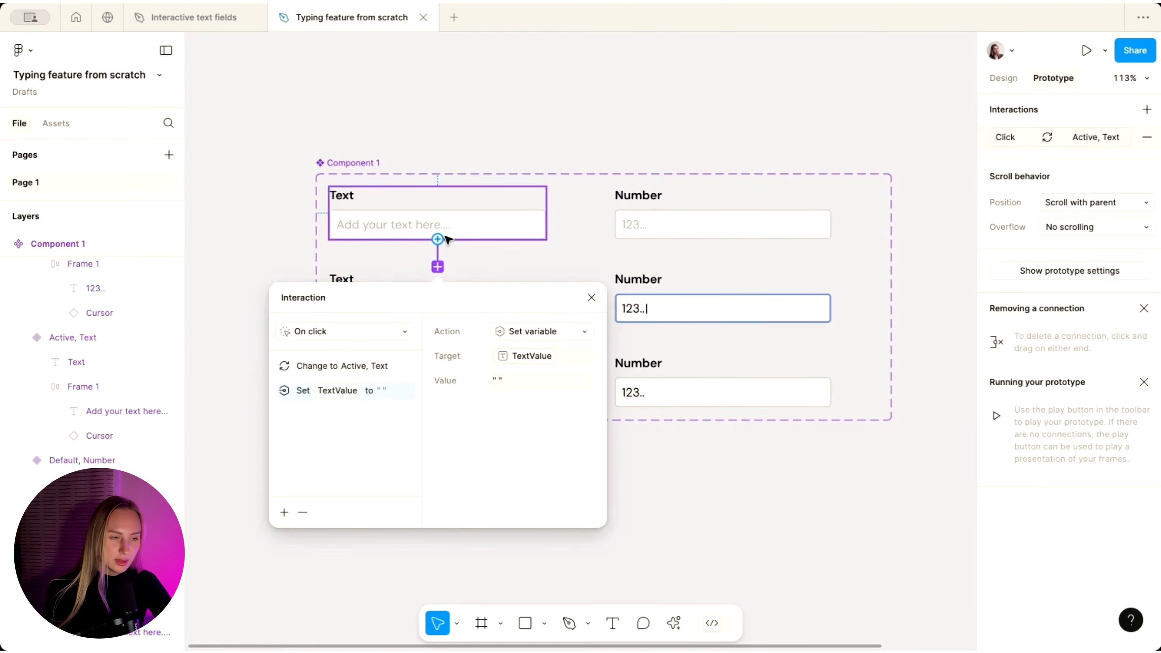
scroll(447, 235, down, 3)
scroll(498, 253, up, 2)
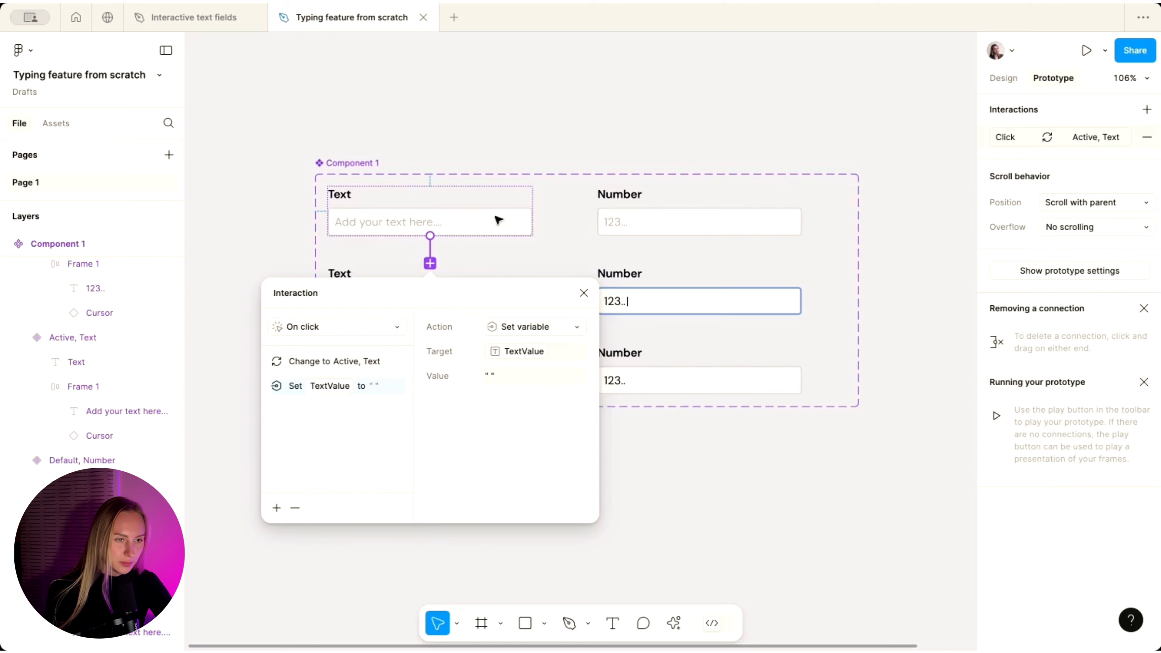
click(521, 132)
- Add a Set variable action to the Number field's click that sets NumberValue to an empty string
click(700, 250)
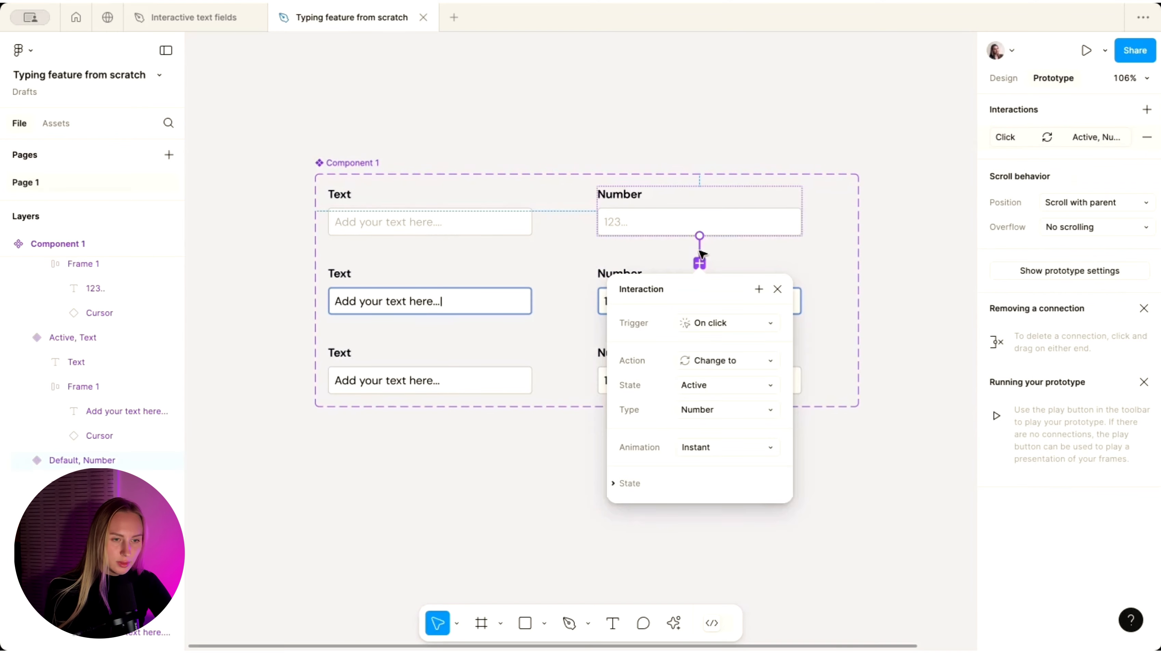
click(759, 290)
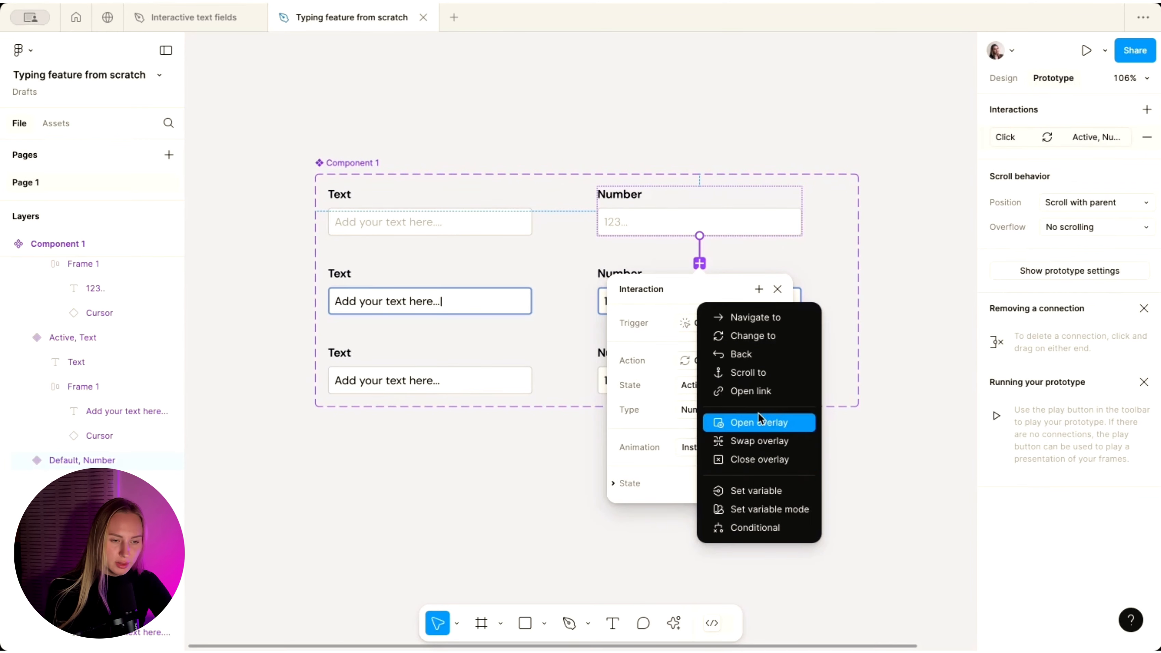
click(733, 492)
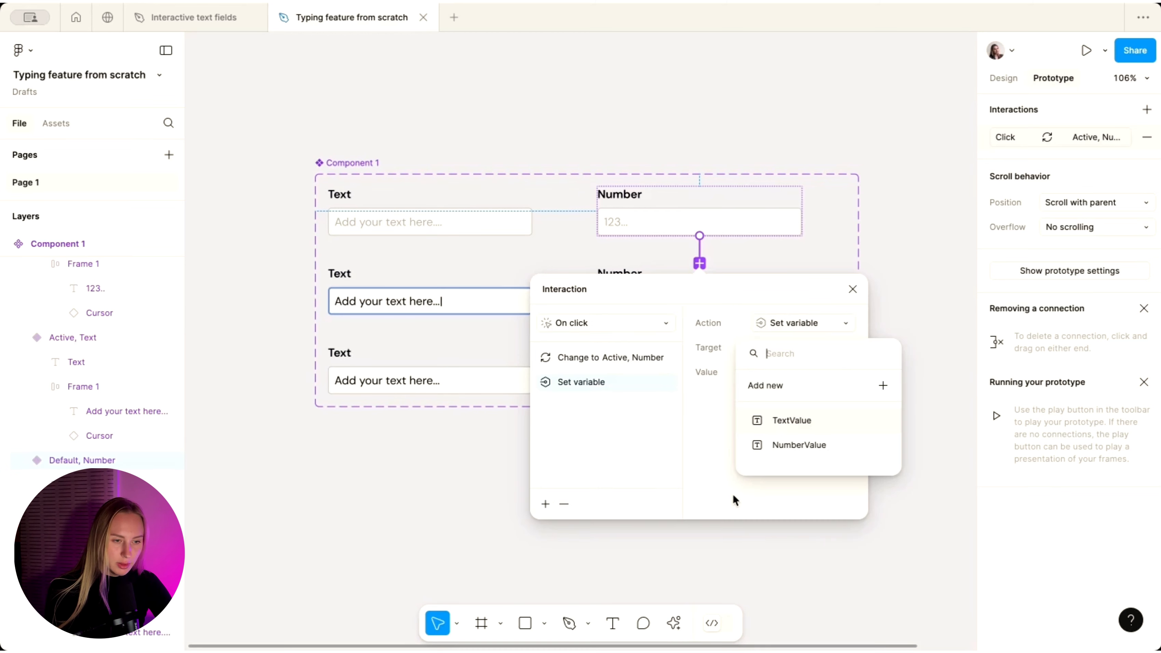
click(784, 449)
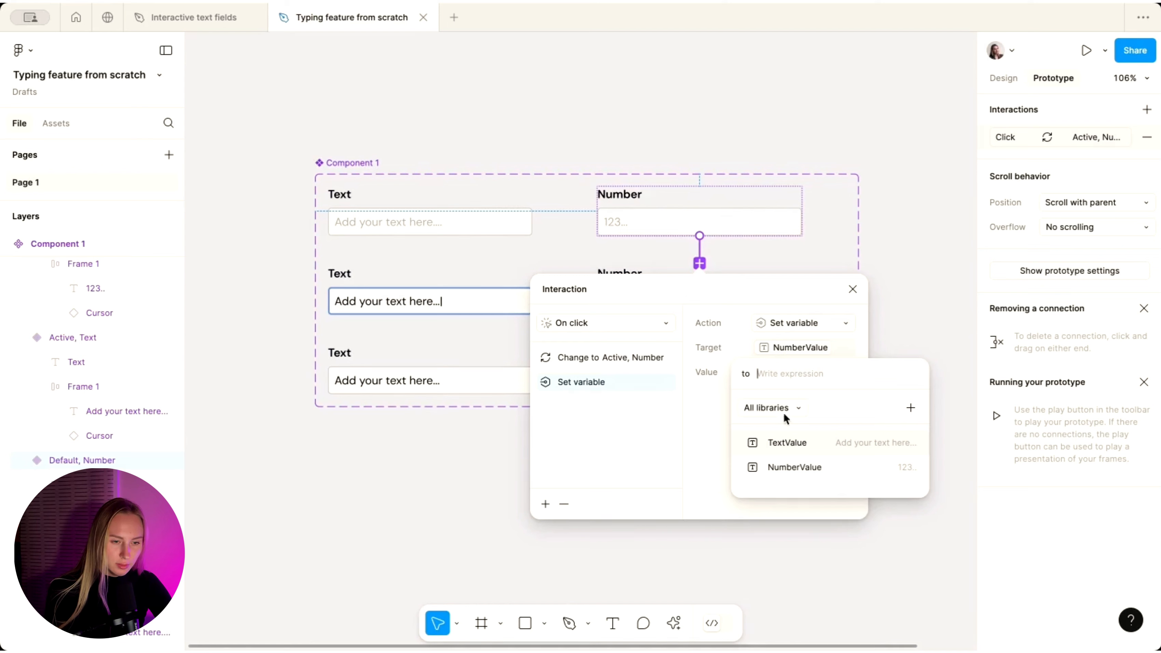
text(')
text(")
key(Return)
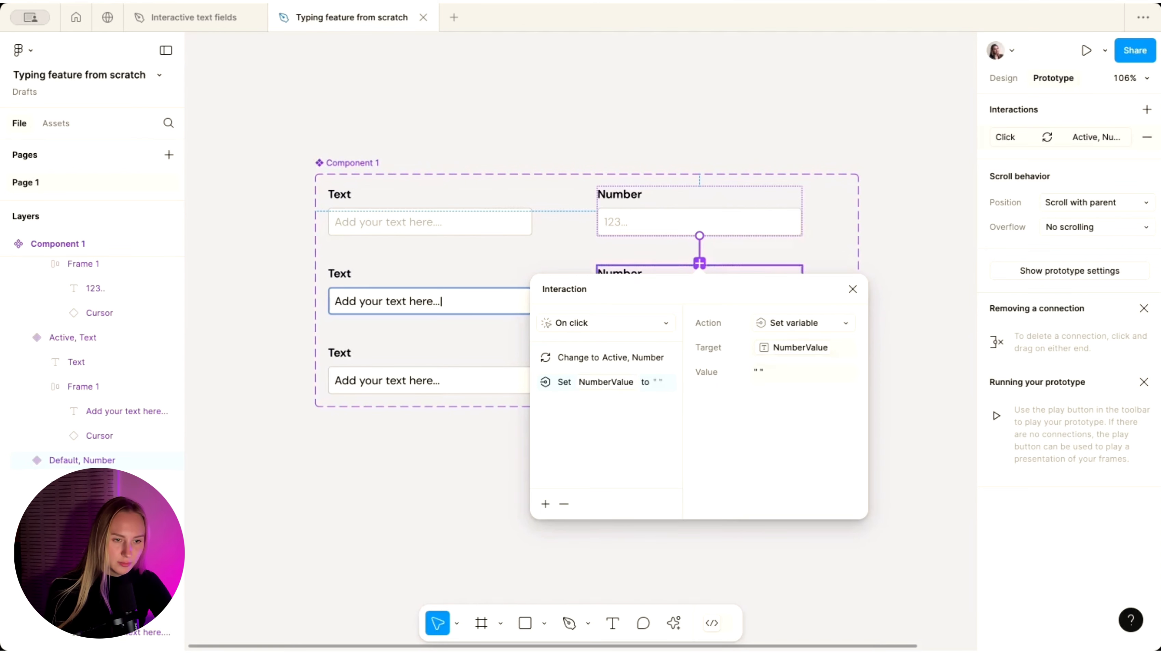
click(583, 112)
- Draw Frame 2 below Component 1 and place an empty Text field instance inside it
scroll(437, 252, down, 3)
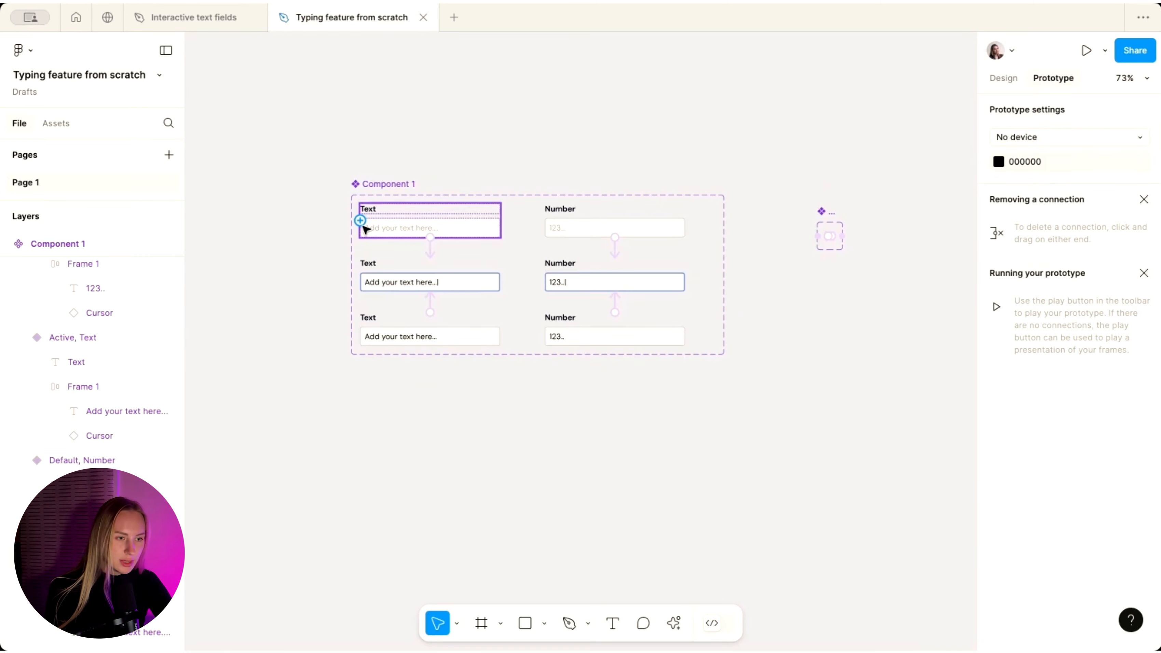
scroll(365, 229, down, 3)
click(481, 623)
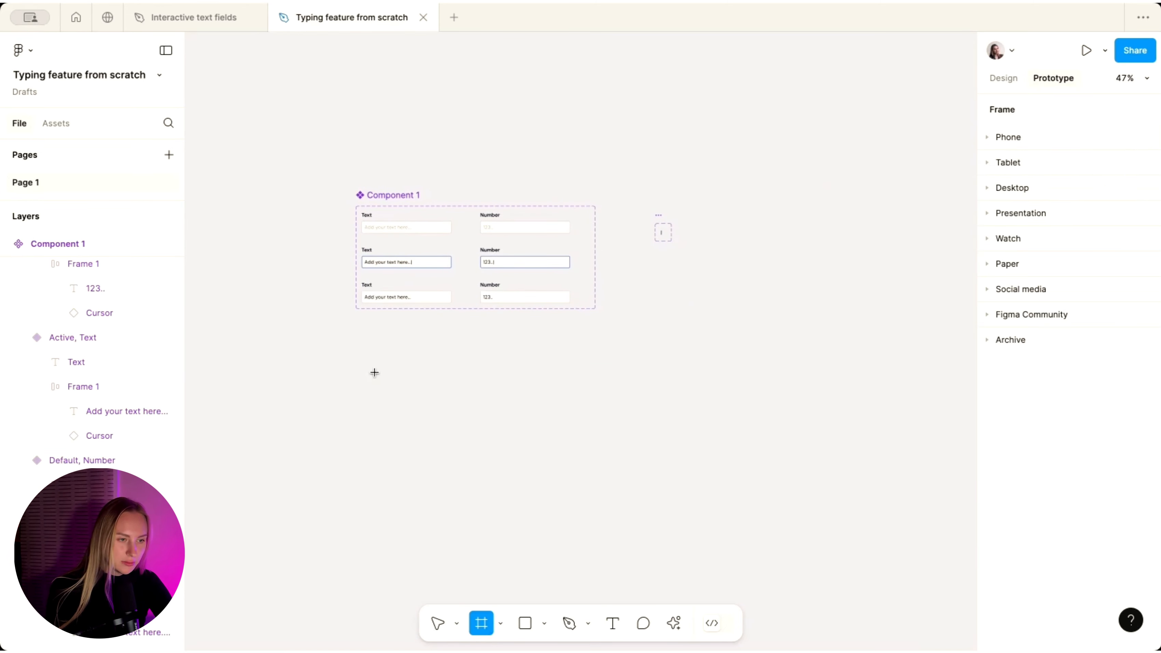
mouse_move(362, 360)
mouse_down()
mouse_move(680, 504)
mouse_move(665, 573)
mouse_up()
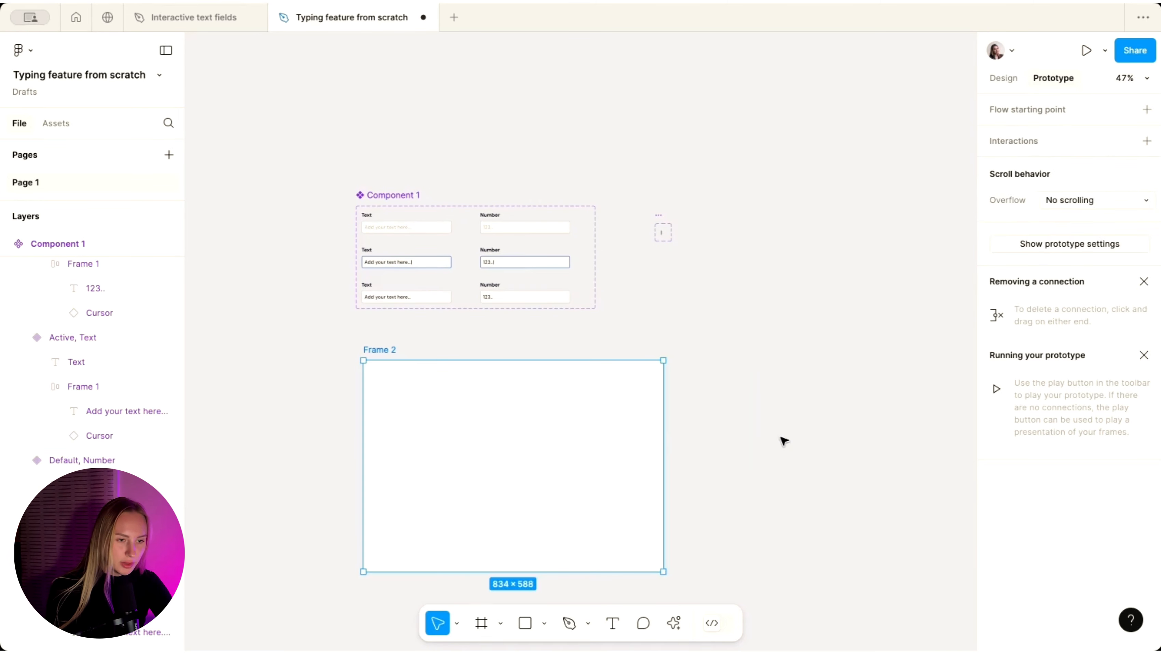
scroll(415, 370, up, 5)
click(355, 121)
drag(355, 121, 418, 469)
click(410, 334)
- Select Frame 2 and launch its prototype preview
scroll(476, 373, up, 3)
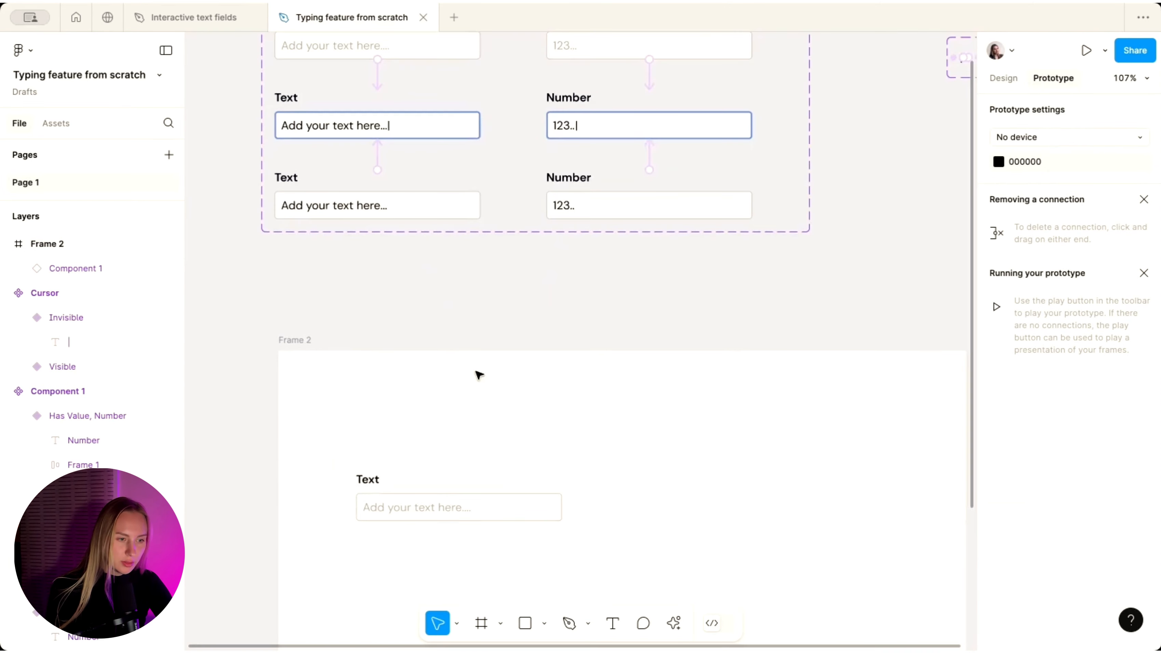
click(297, 341)
click(1086, 50)
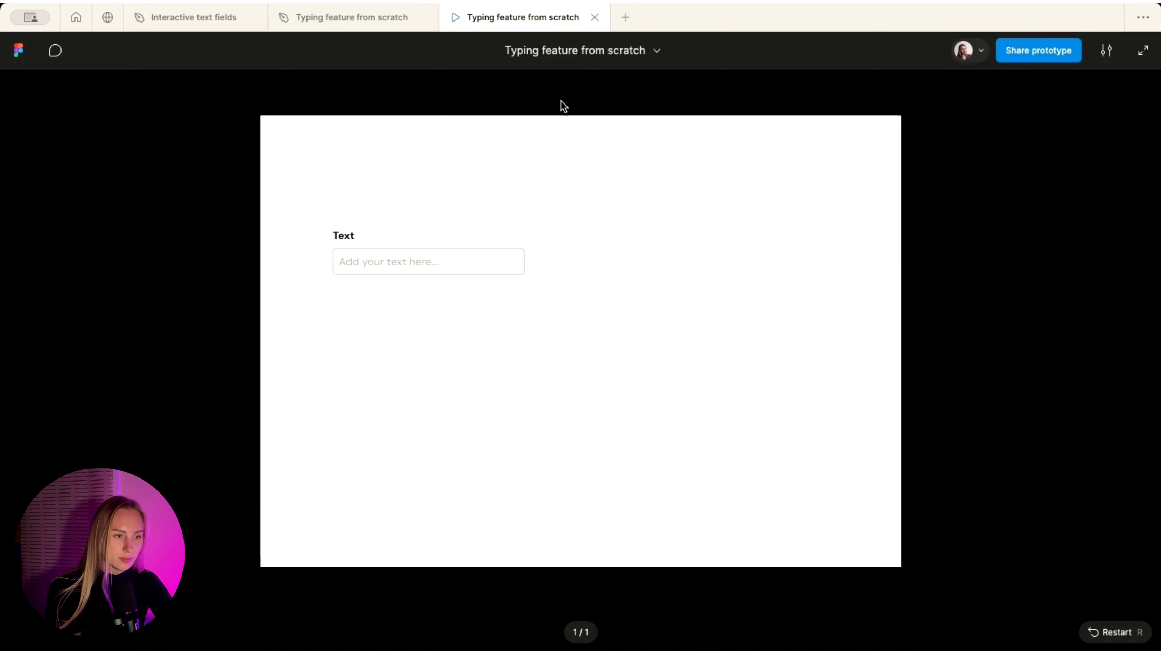
- Test clicking the Text field in the prototype, then go back to the design editor
click(396, 260)
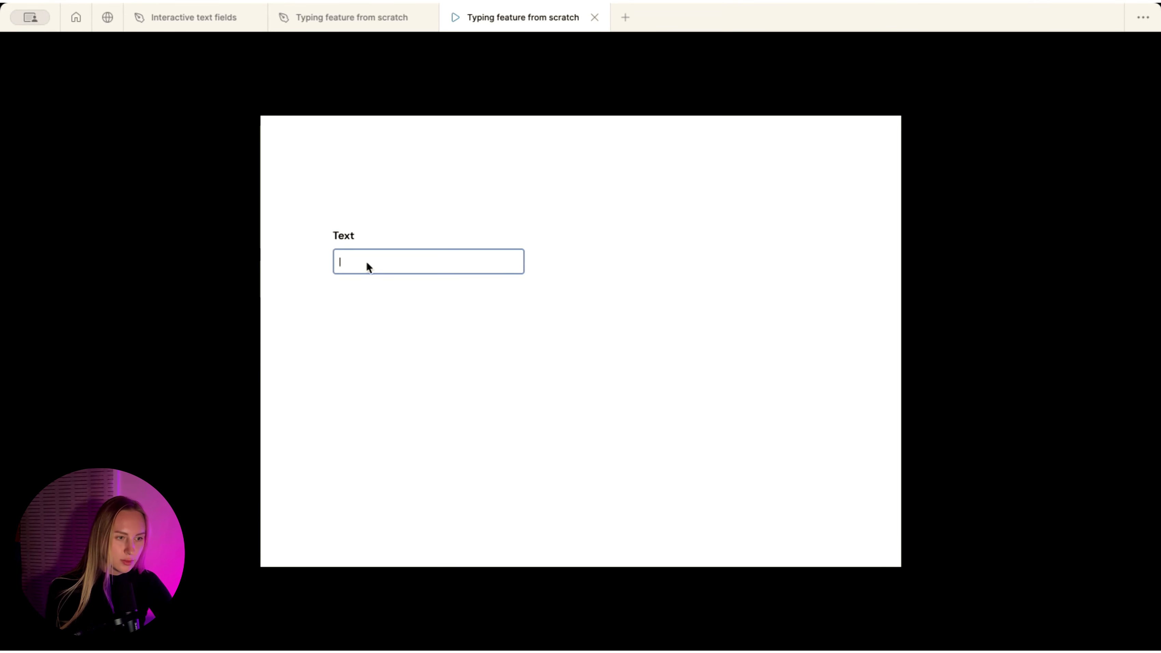
click(348, 17)
click(351, 298)
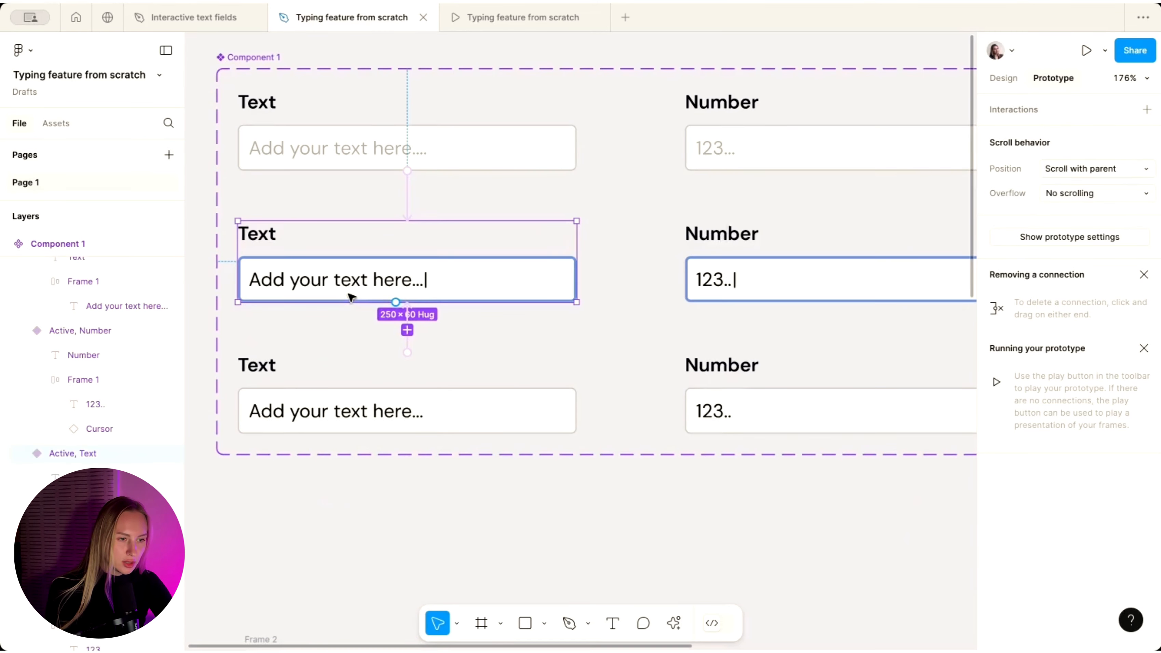
scroll(458, 293, up, 2)
scroll(458, 290, down, 2)
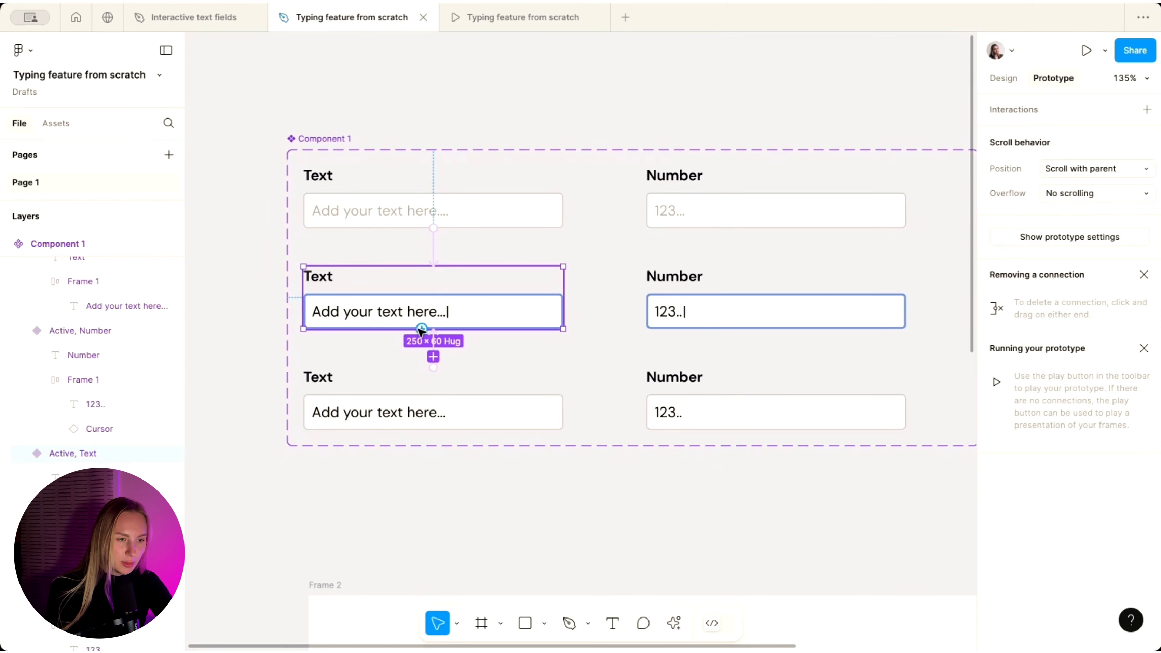
- Link the Active Text variant to its Has Value variant, triggered by the Enter key
drag(434, 368, 418, 407)
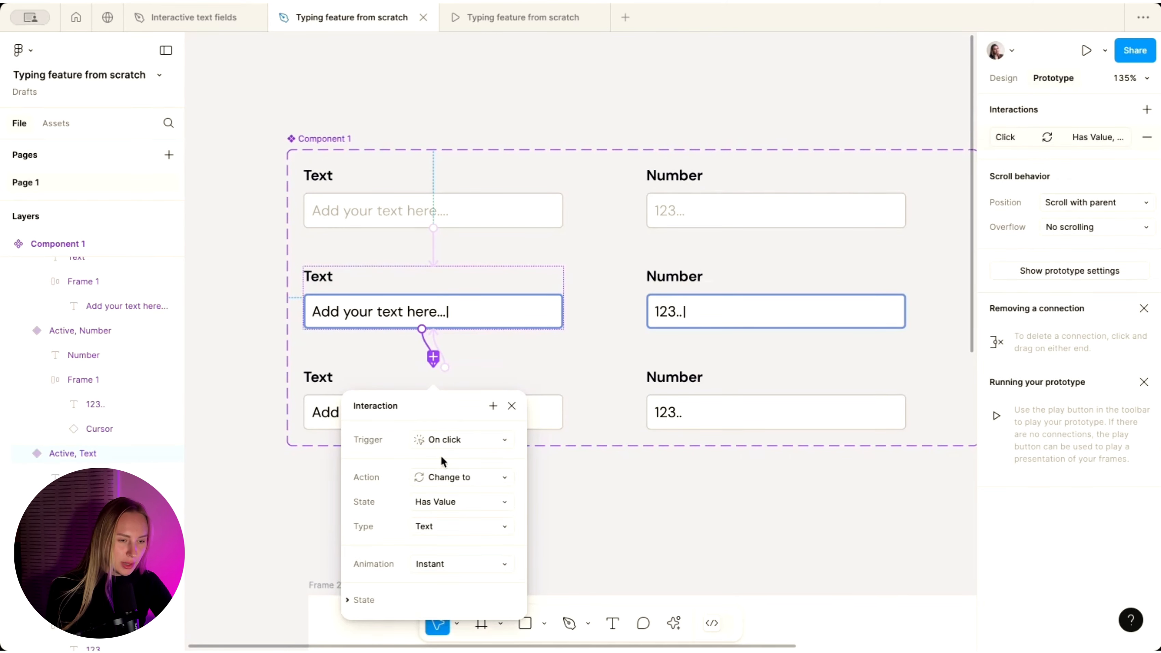
click(441, 444)
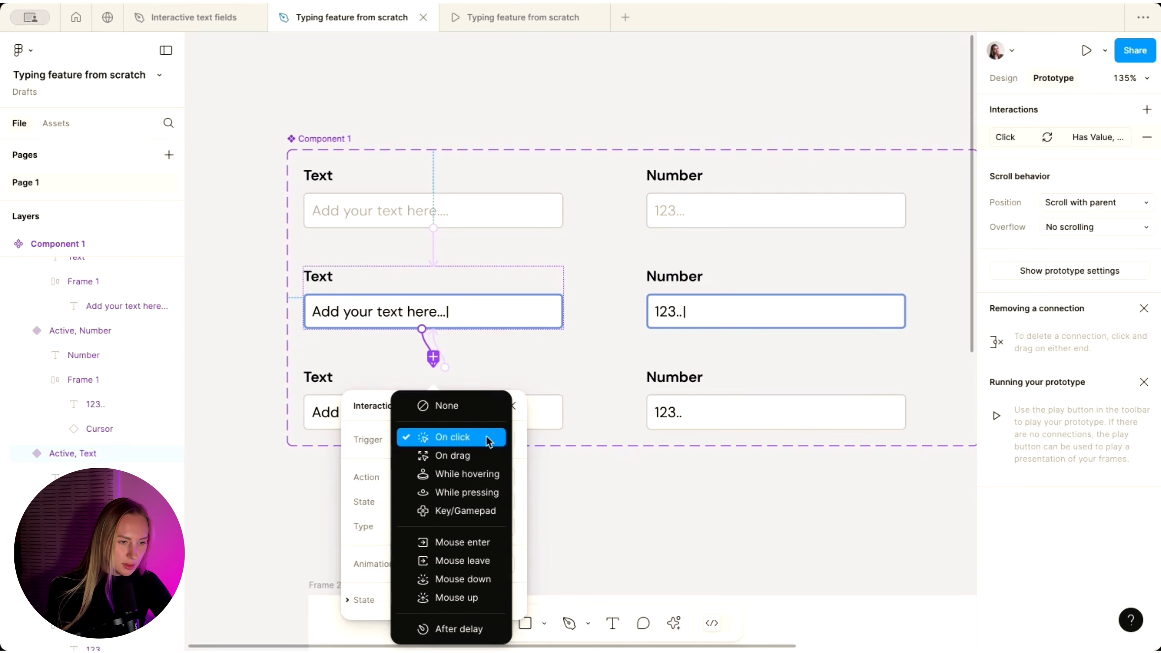
click(467, 512)
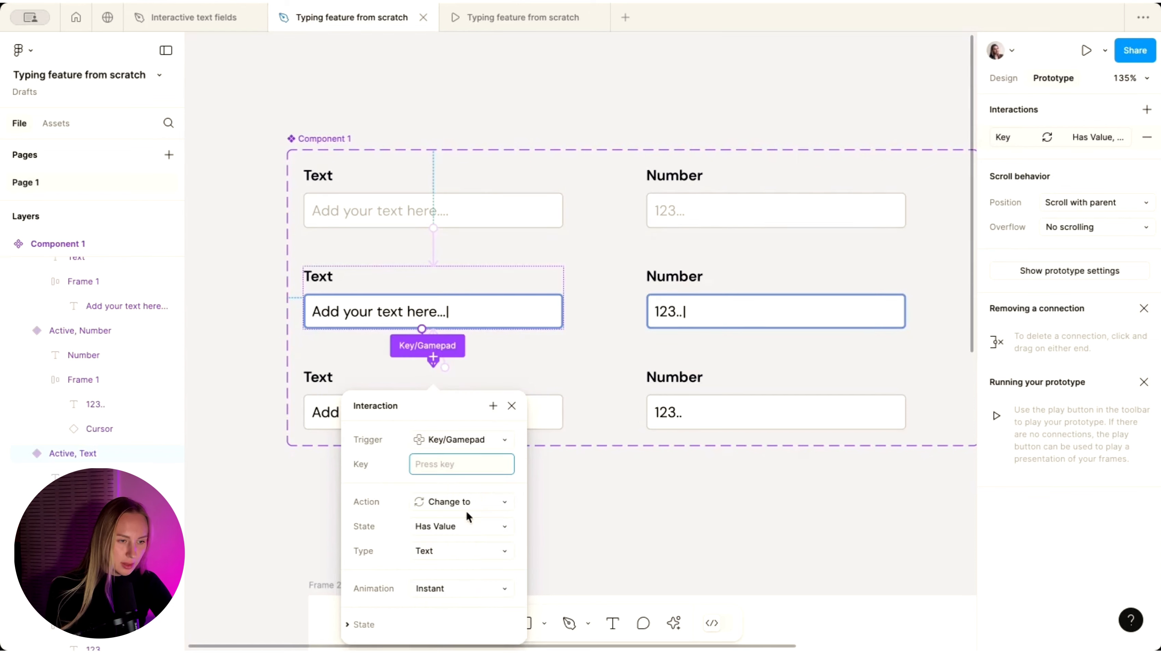
key(Return)
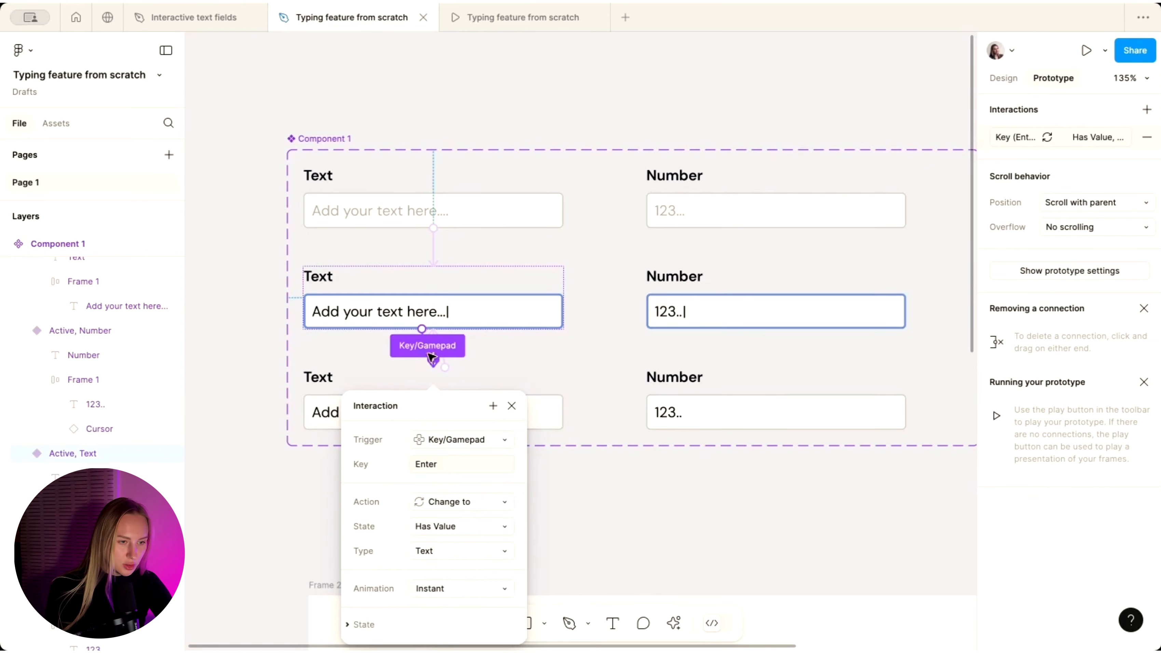
- Link the Active Number variant to its Has Value variant, triggered by the Enter key
click(728, 326)
drag(791, 417, 788, 416)
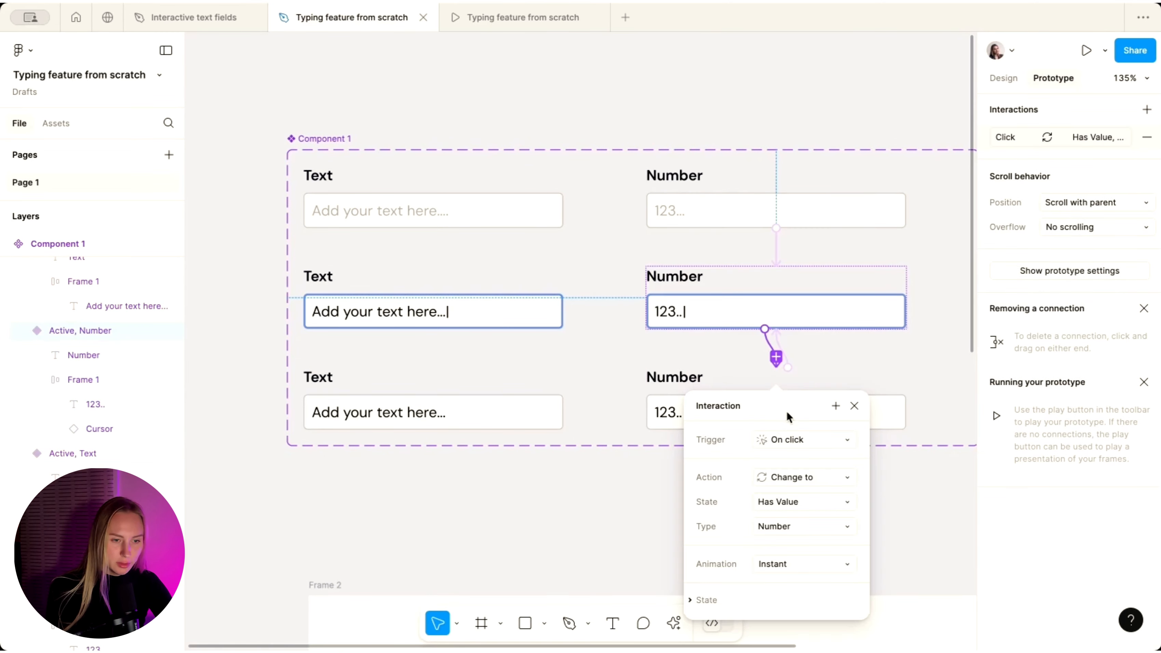
click(782, 440)
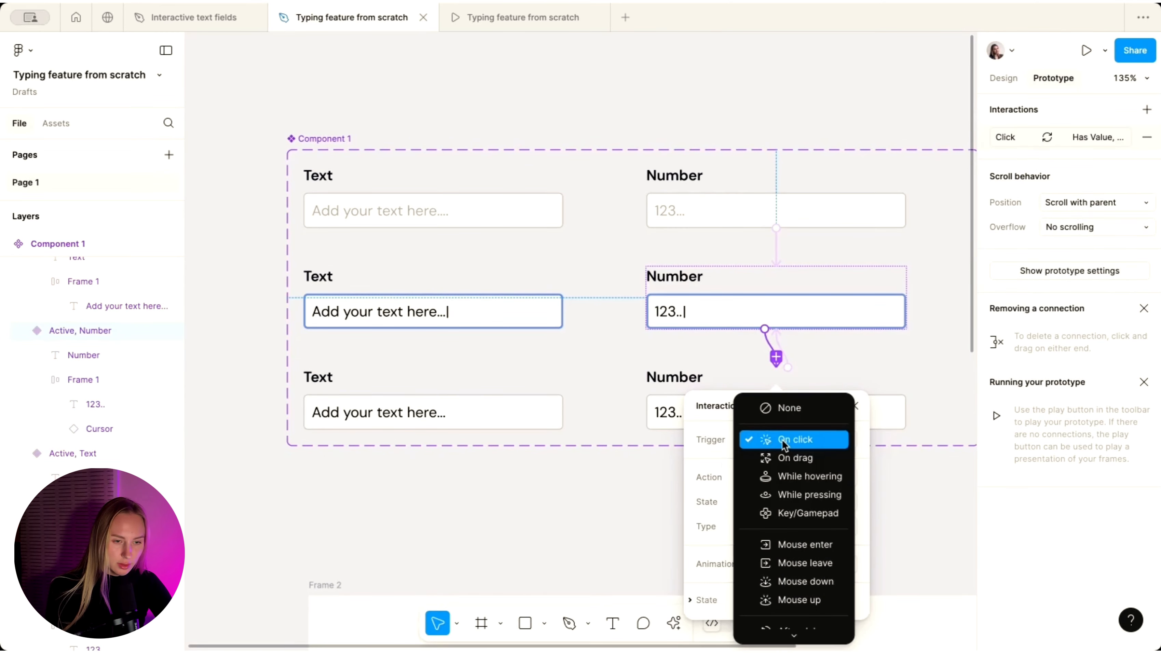
click(785, 513)
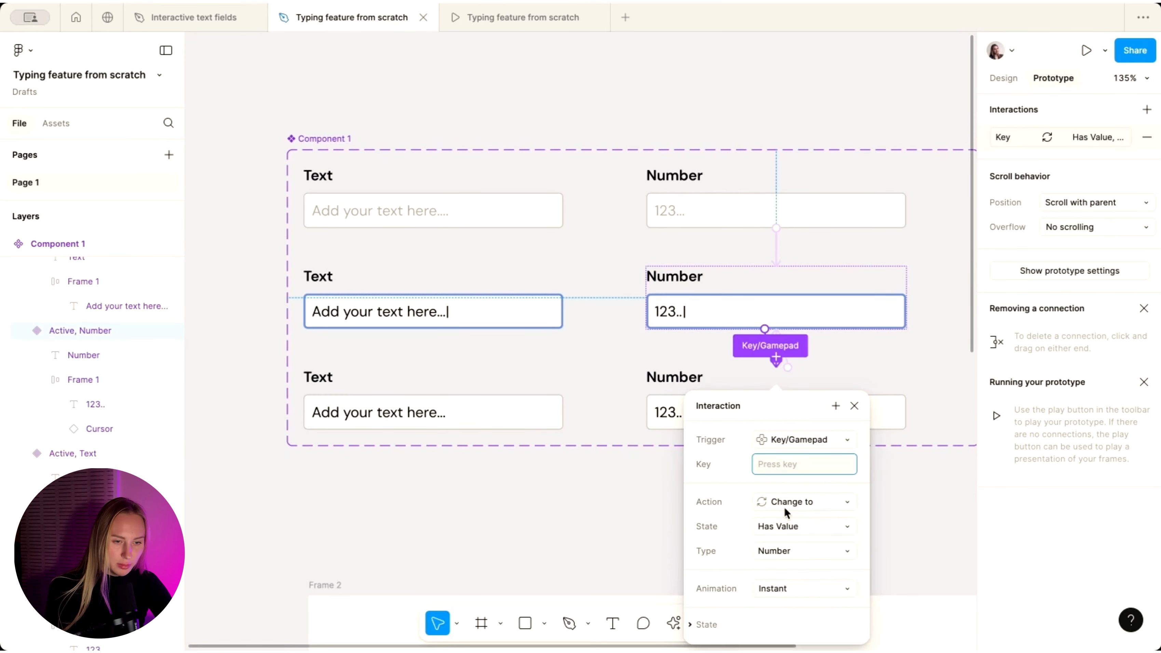
scroll(777, 556, down, 3)
key(Return)
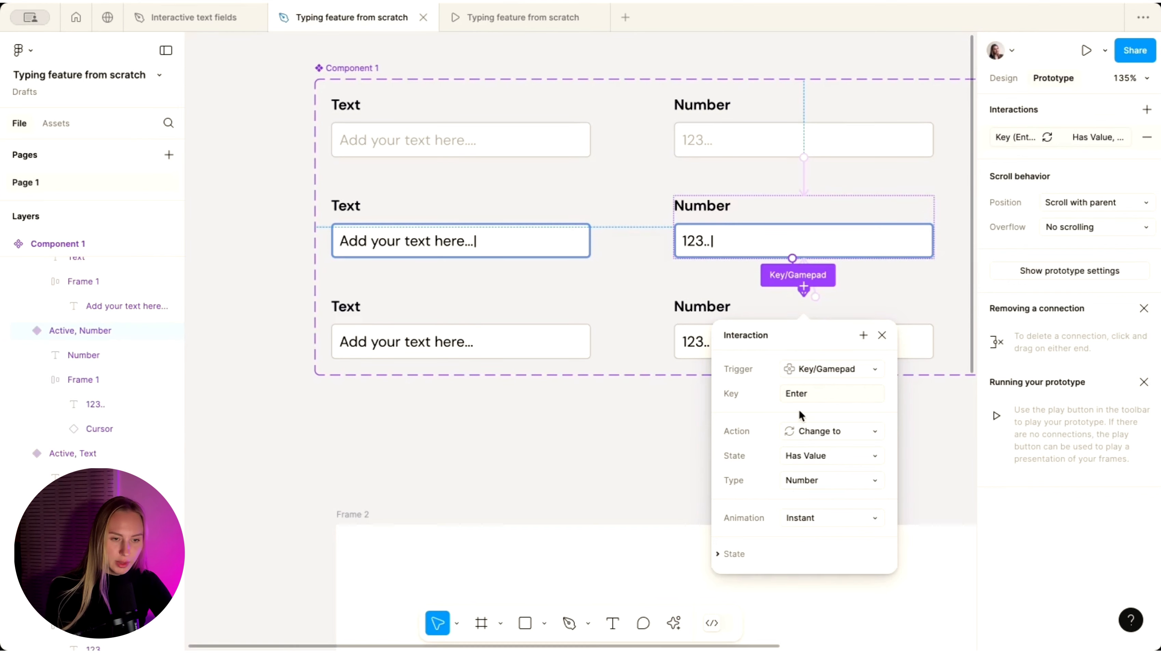
click(938, 421)
click(494, 14)
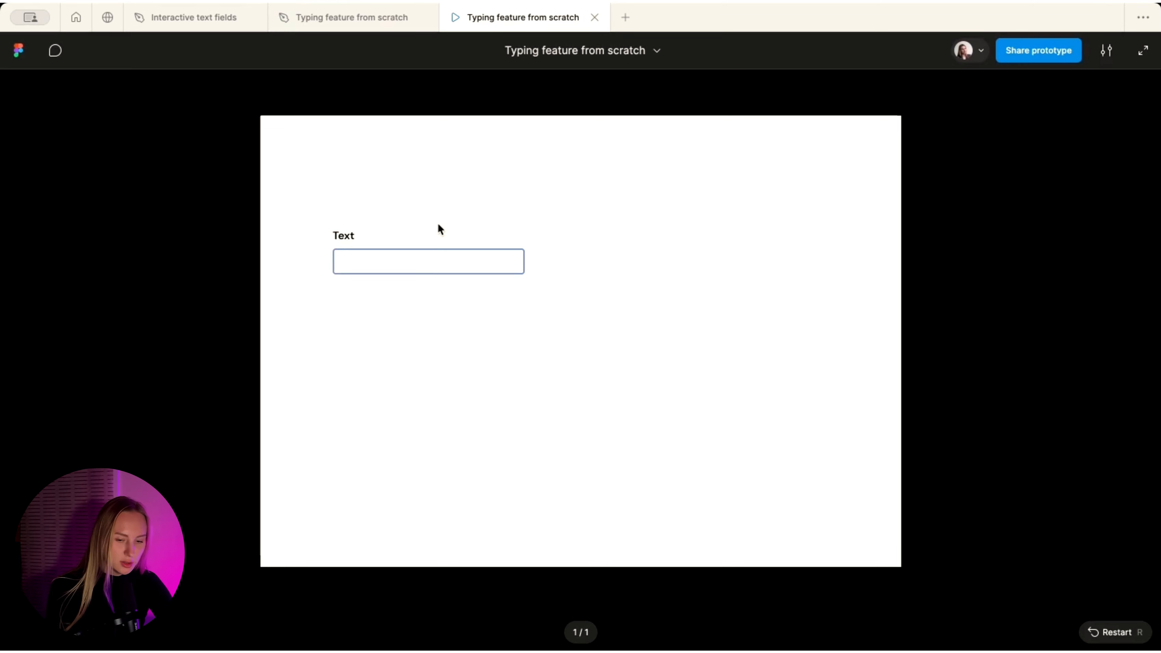
click(375, 256)
key(Return)
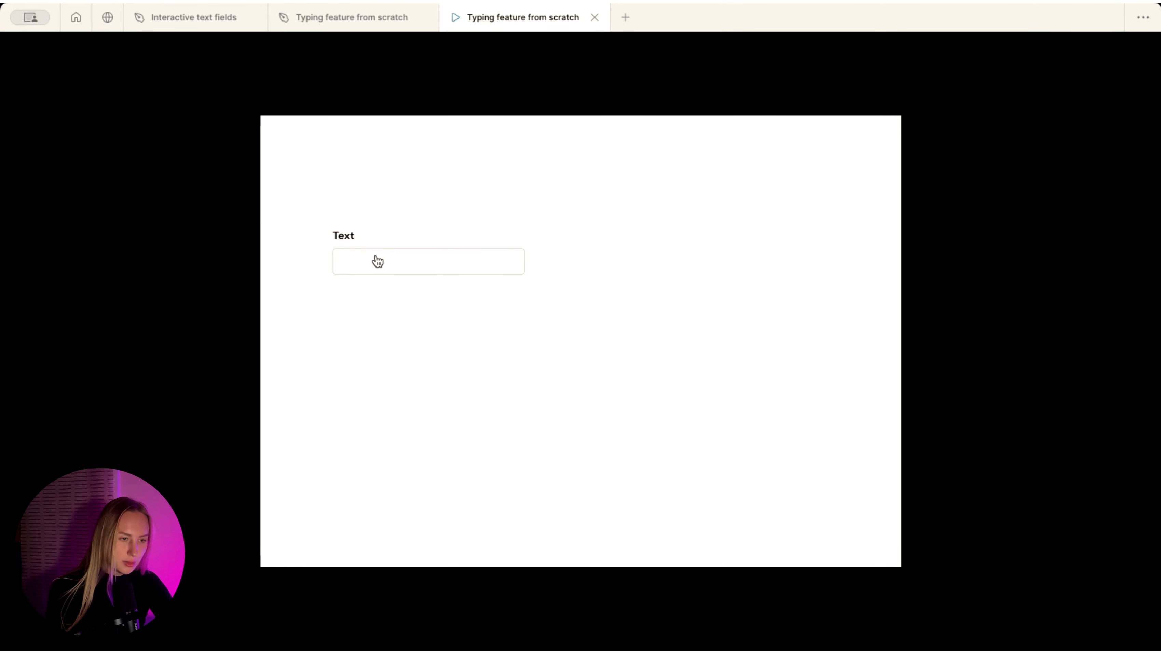
click(368, 20)
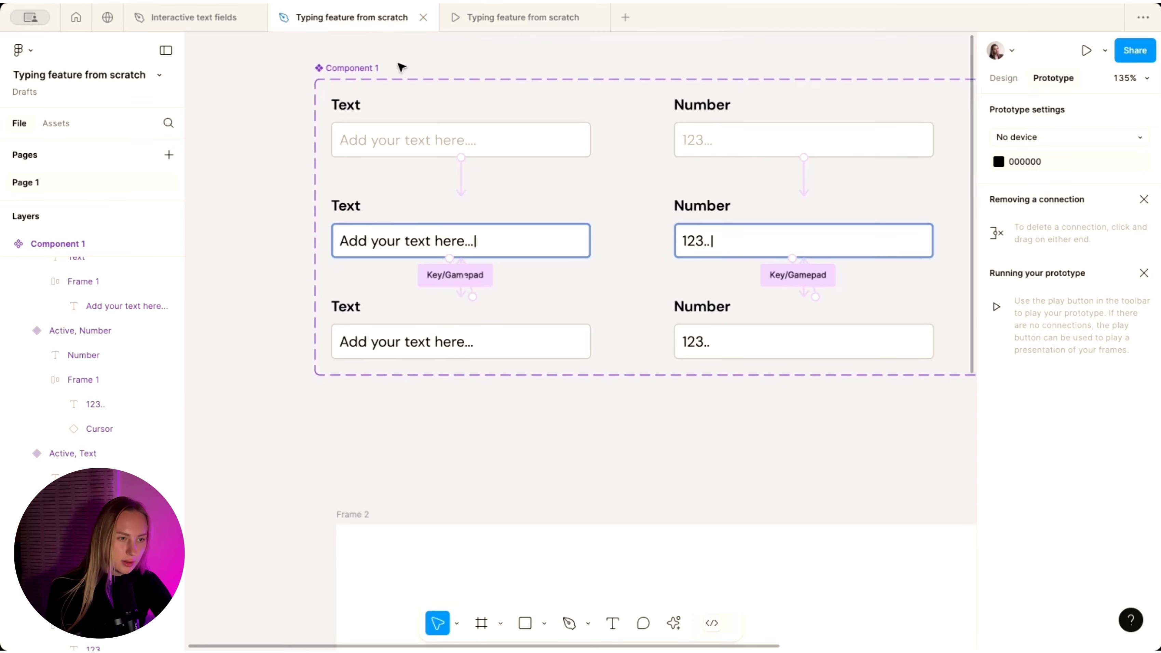
scroll(637, 289, up, 3)
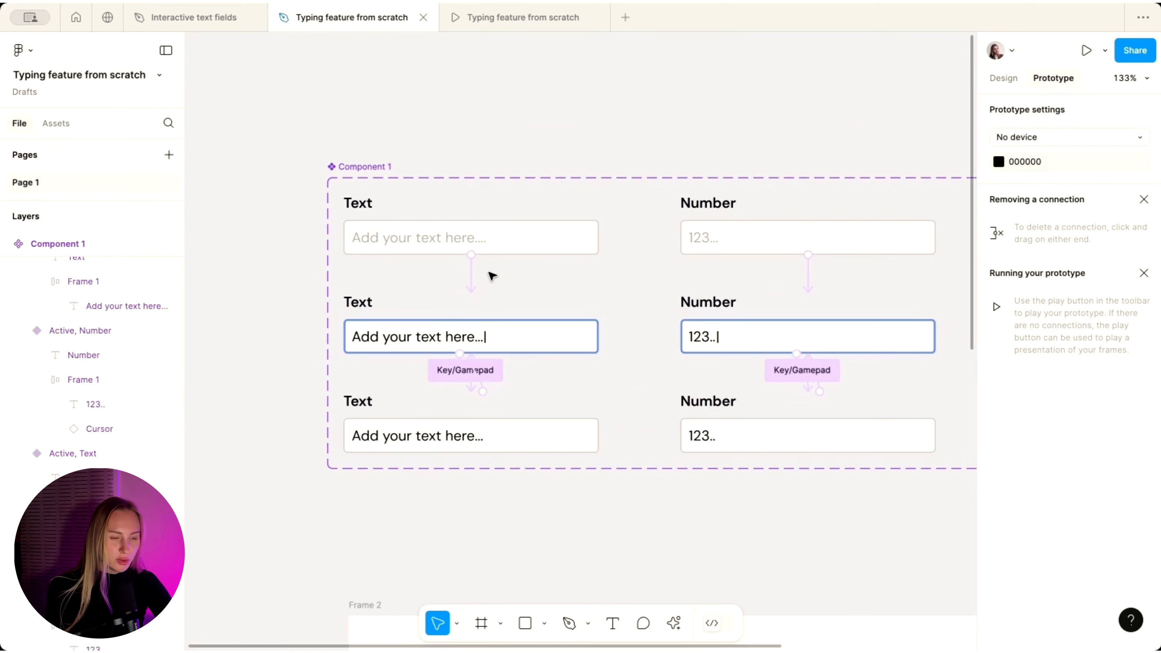
click(505, 332)
scroll(505, 331, up, 2)
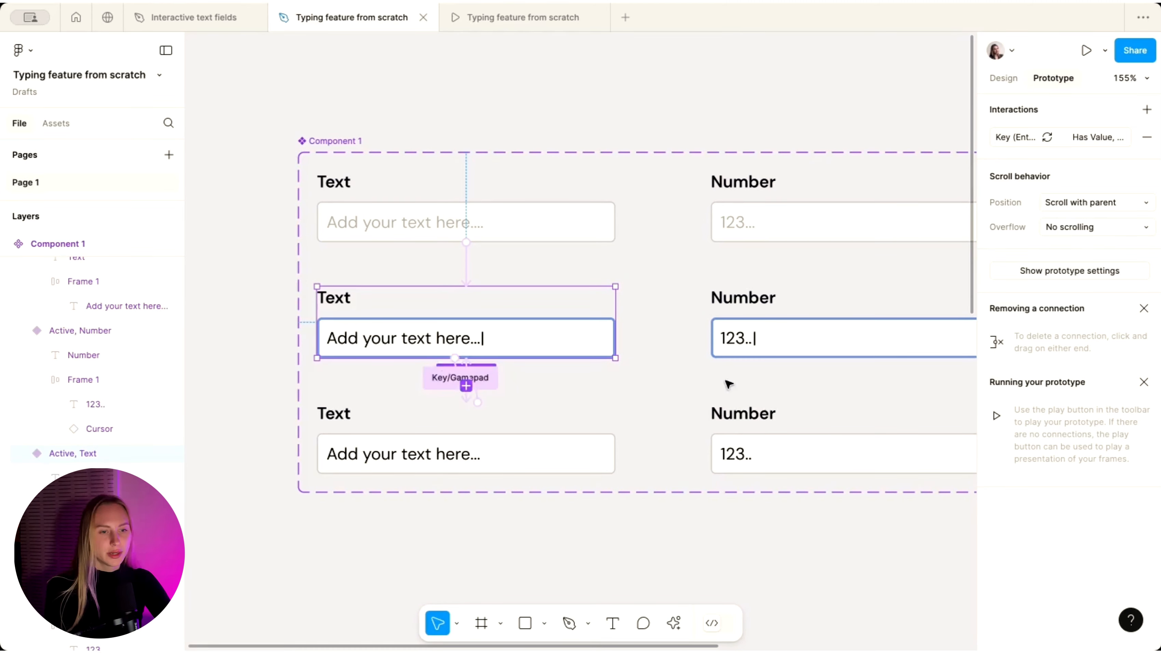
scroll(792, 327, right, 8)
scroll(796, 323, up, 1)
- Add a new Key/Gamepad interaction on the Active Number variant triggered by key 1
scroll(796, 322, left, 2)
click(626, 330)
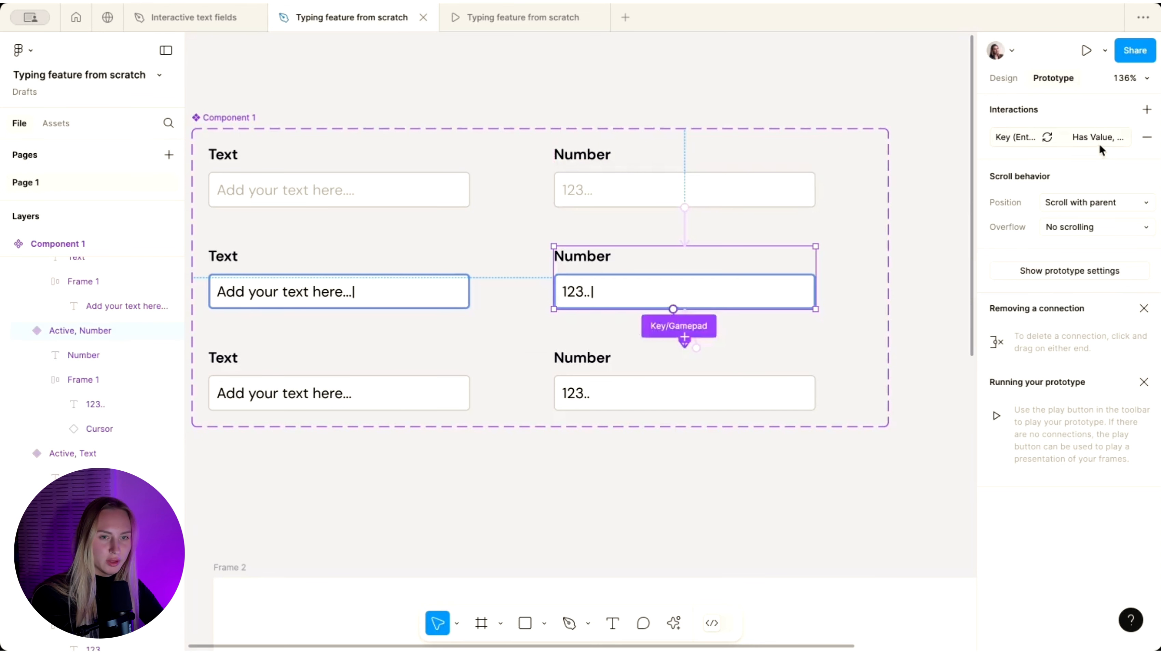
click(1002, 139)
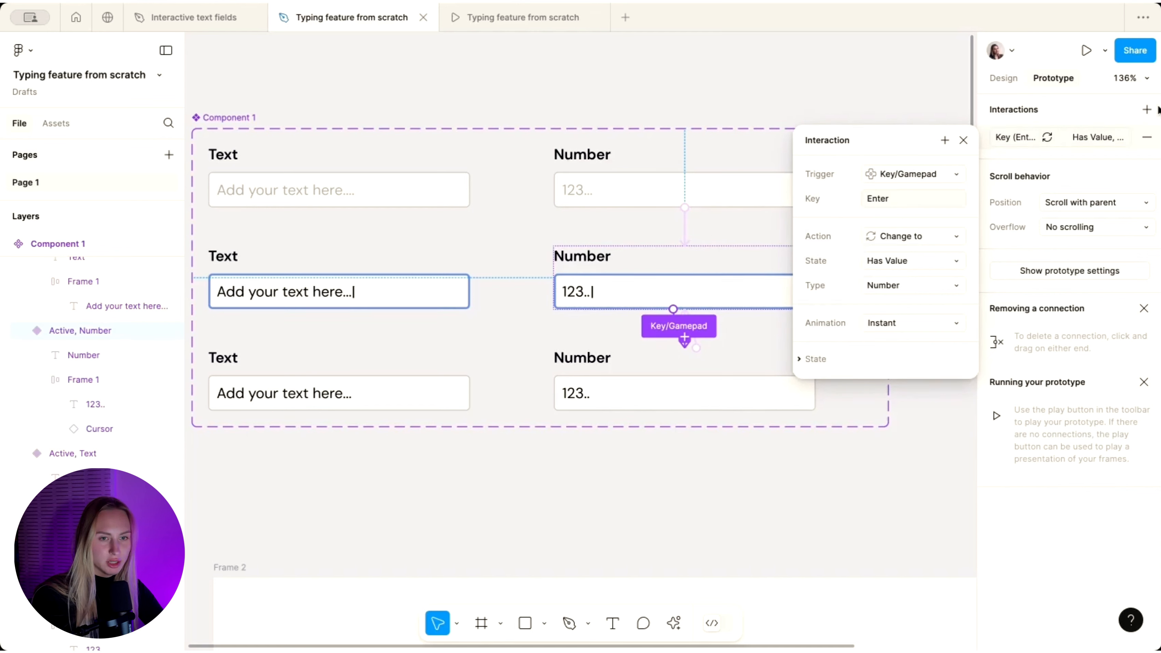
click(1148, 109)
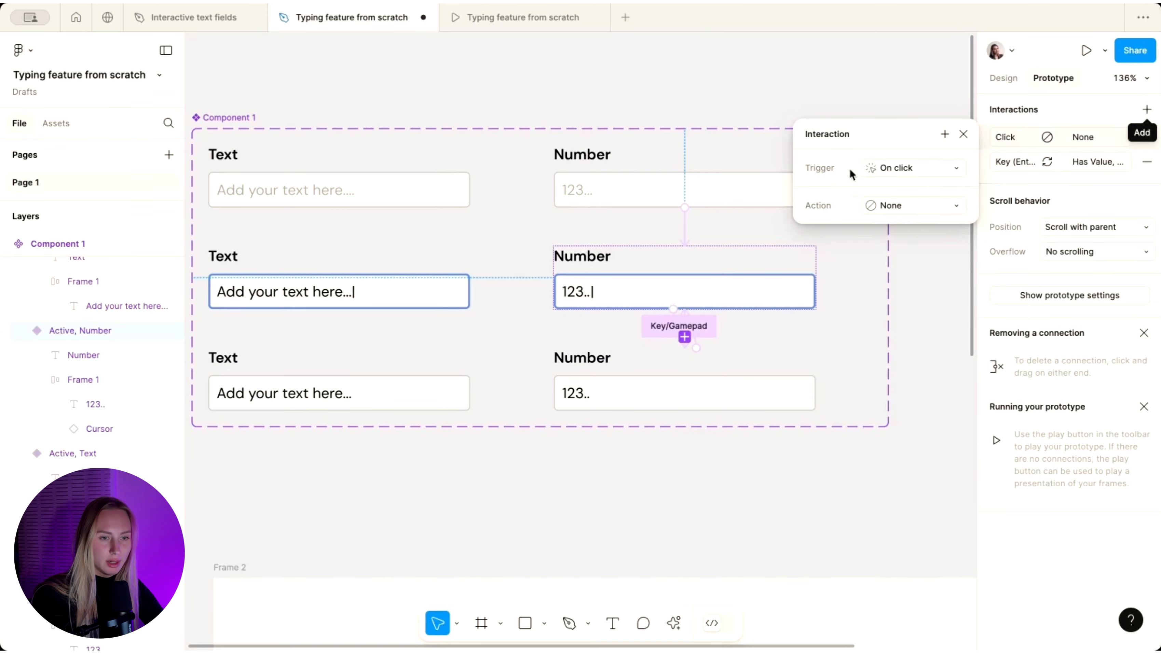
click(877, 164)
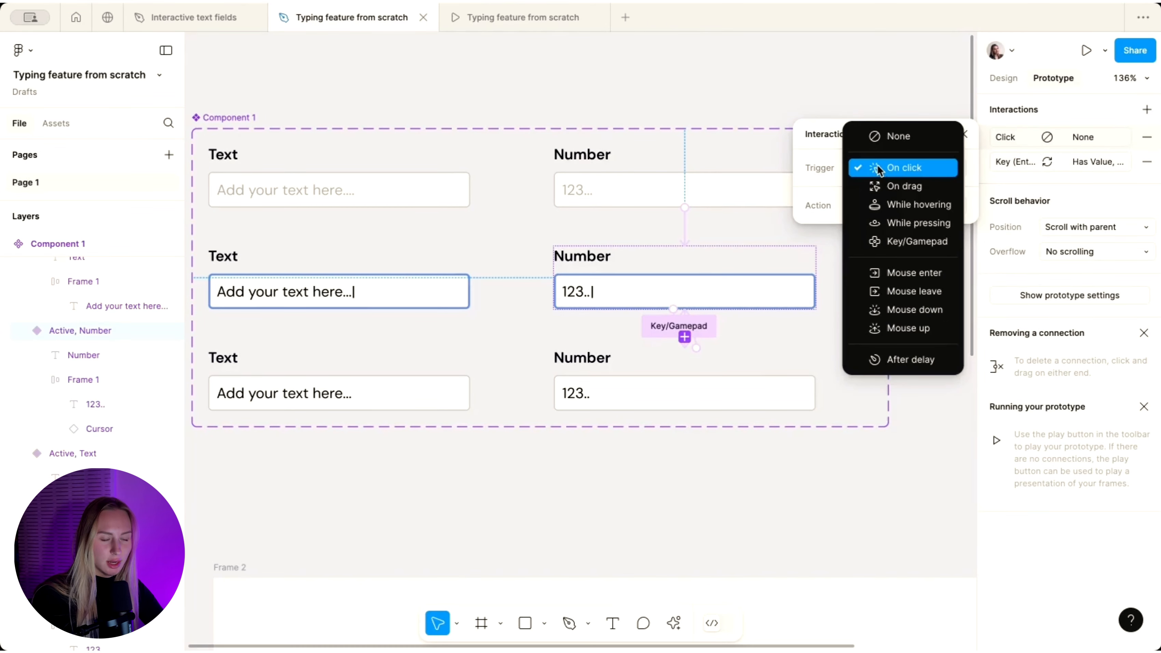
click(900, 245)
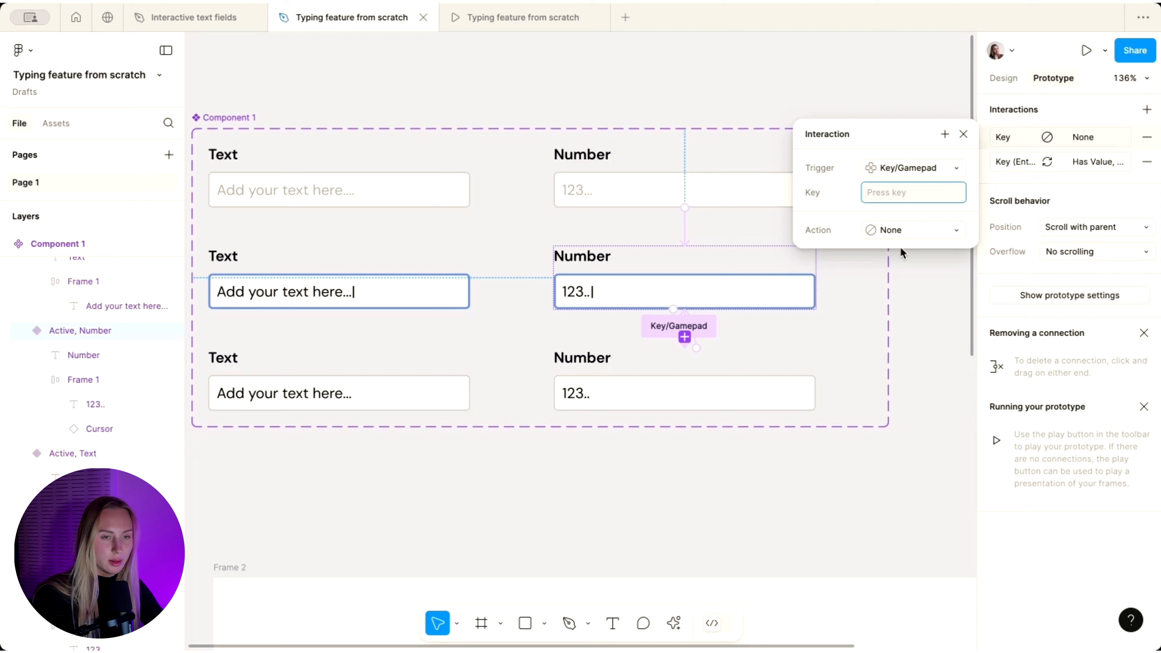
key(1)
- Make the key 1 interaction set NumberValue to NumberValue + "1"
click(887, 224)
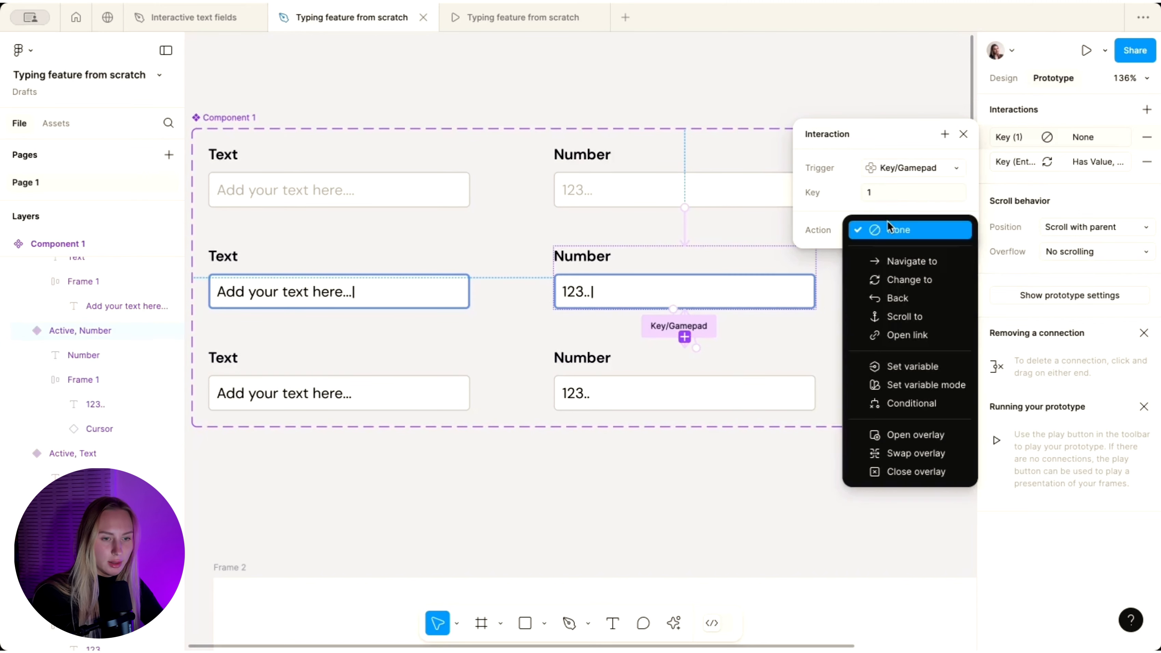
click(898, 368)
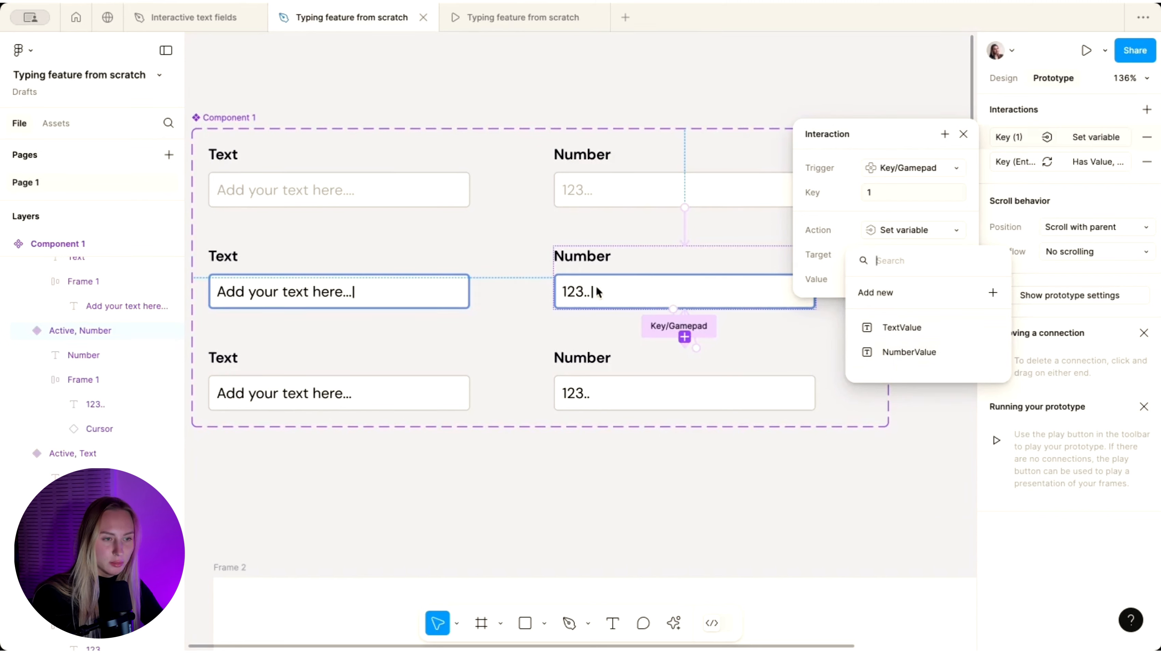
click(886, 352)
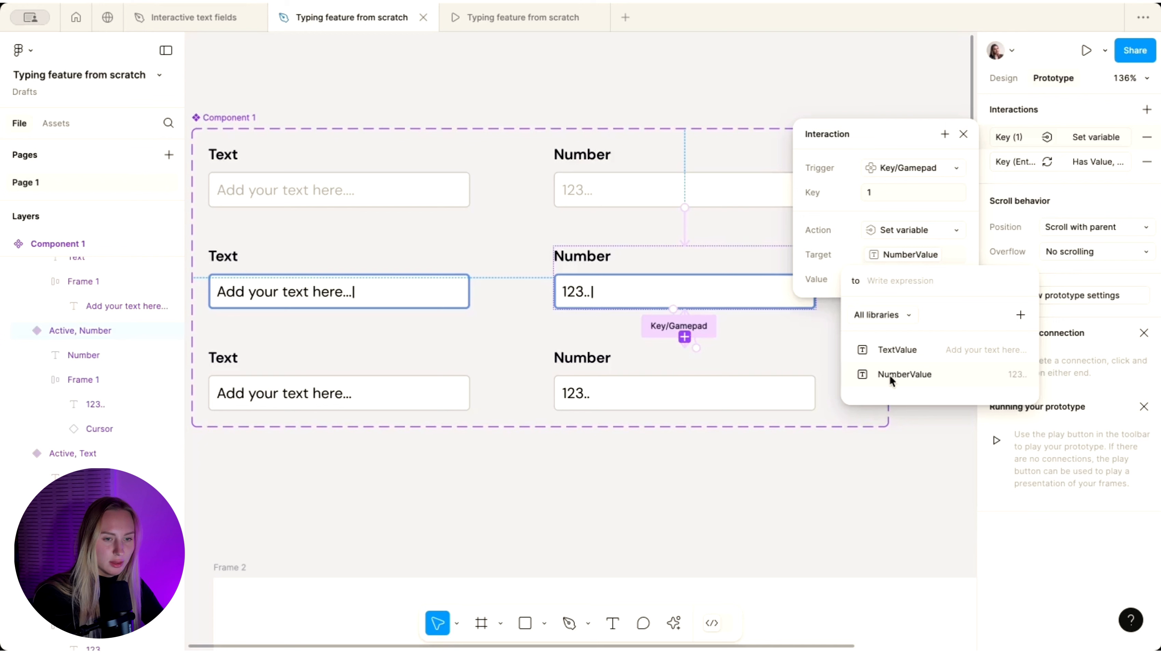
click(904, 375)
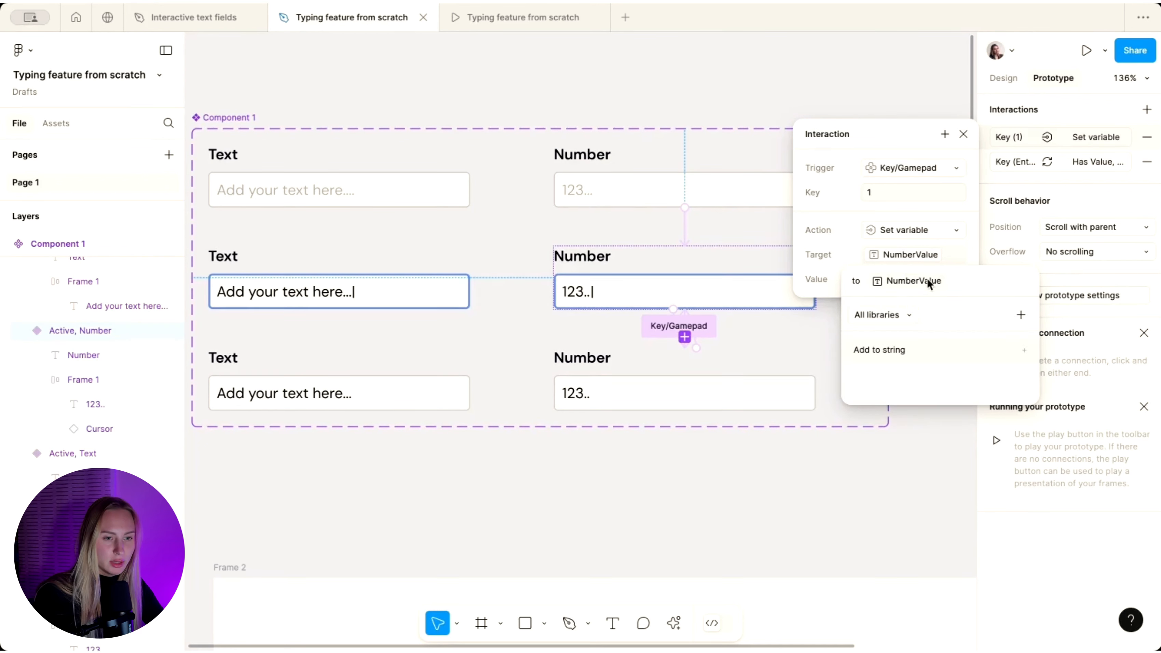
text(+ )
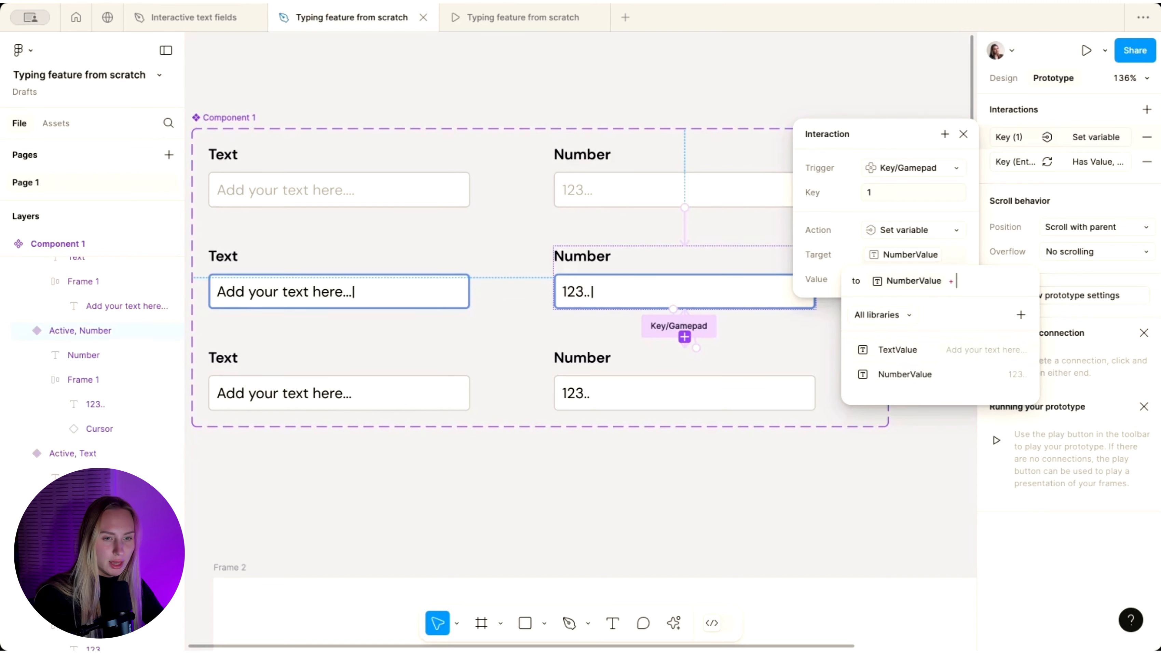
text("1")
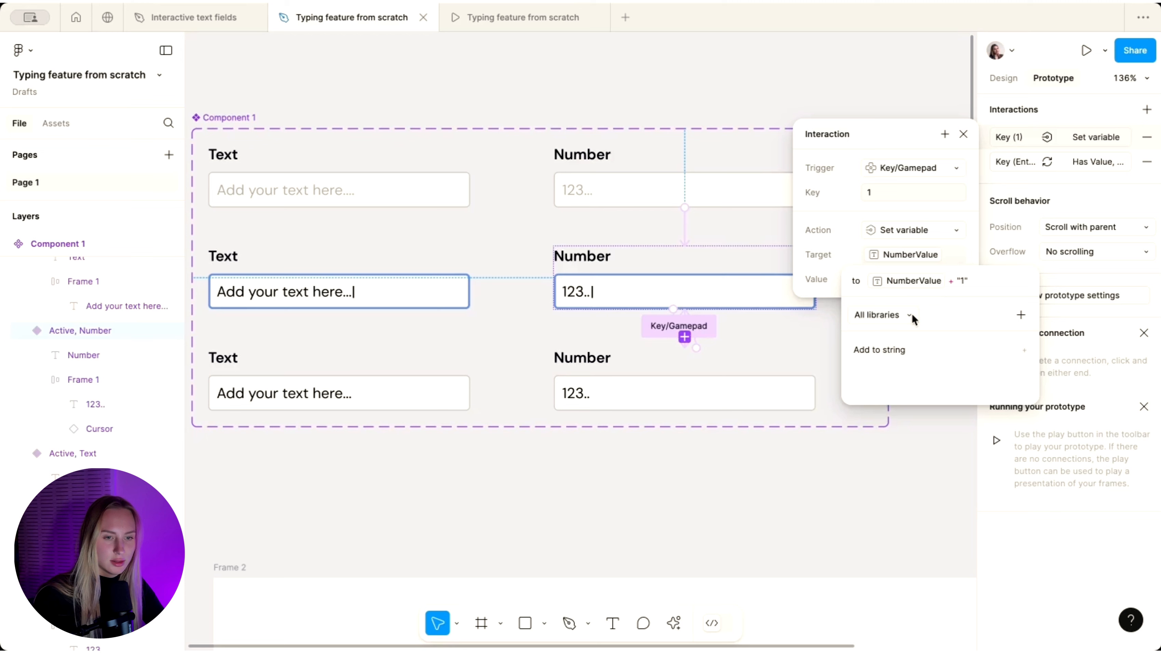
key(Return)
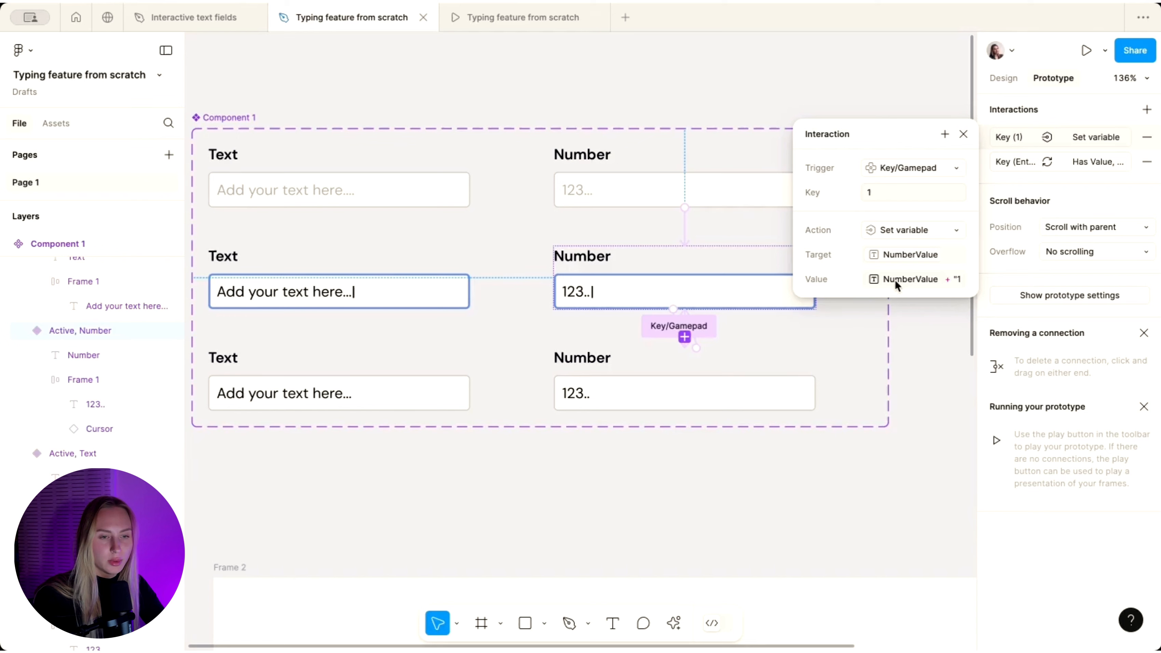
- Add a key 2 interaction that sets NumberValue to NumberValue + "2"
click(1147, 109)
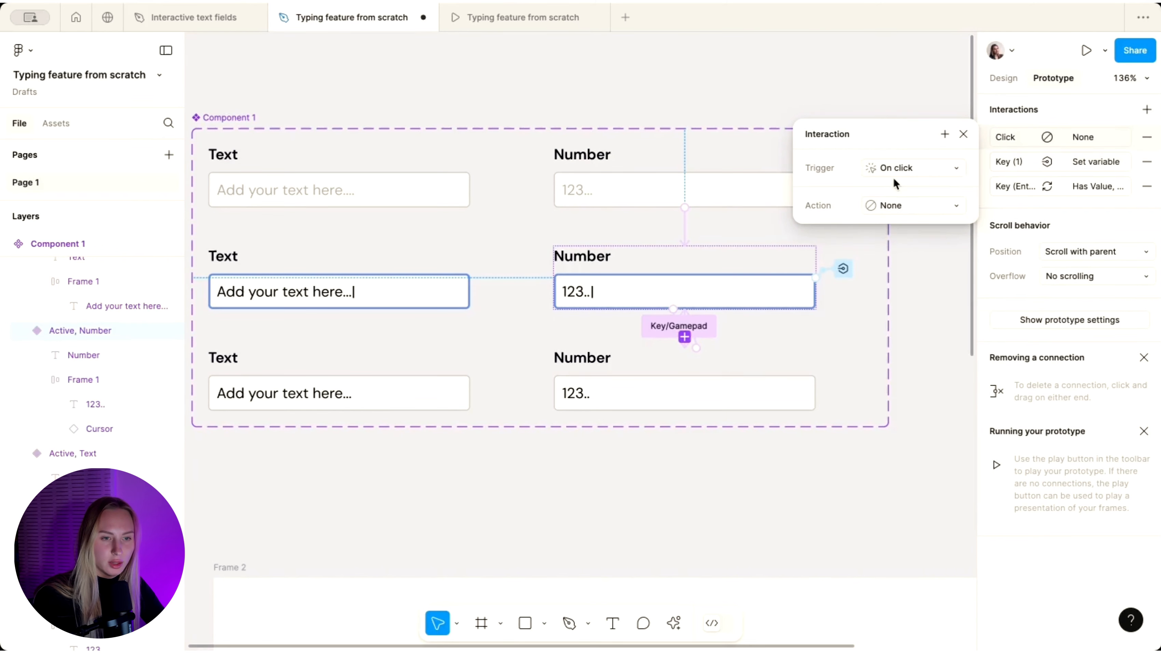
click(895, 179)
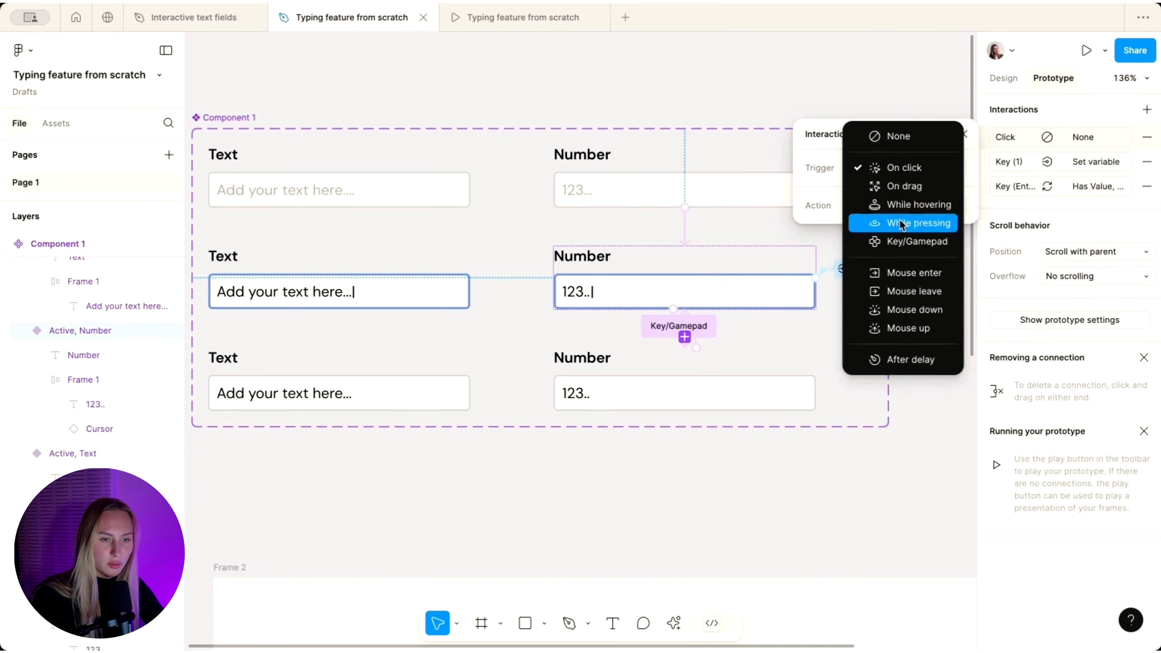
click(896, 246)
key(2)
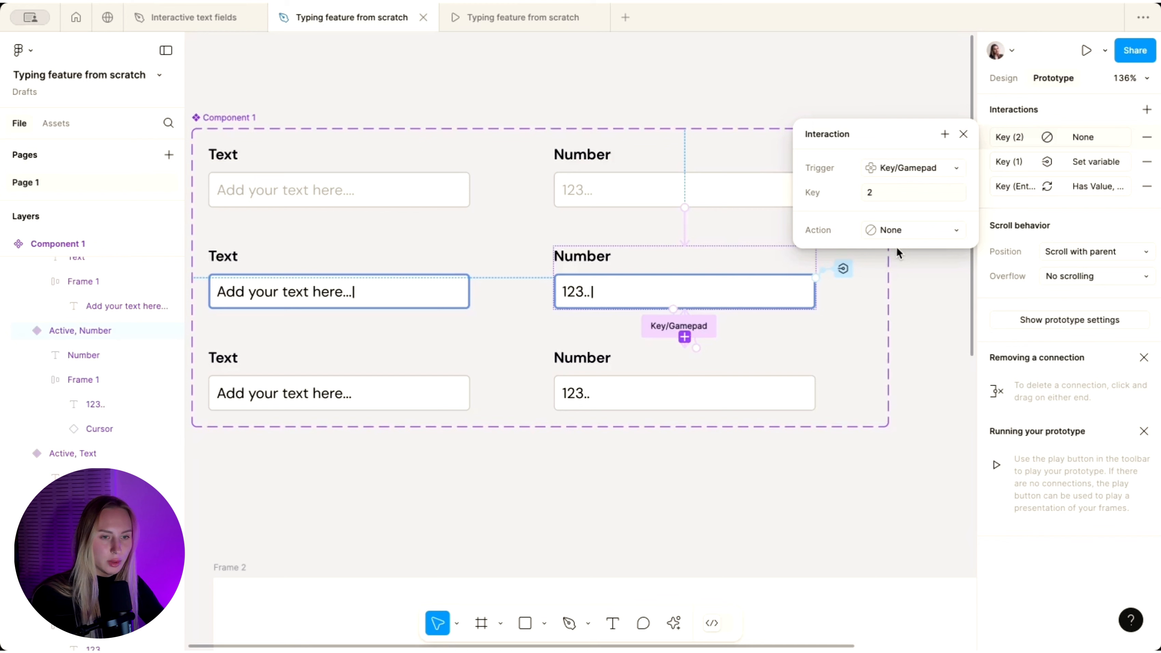
click(902, 227)
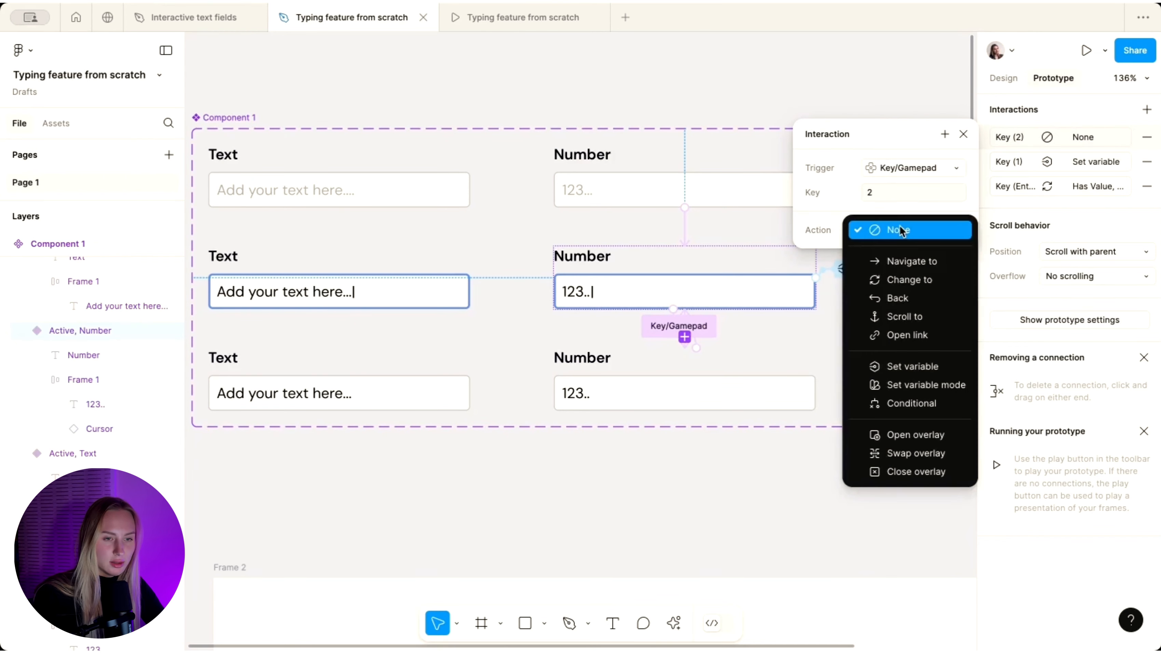
click(889, 361)
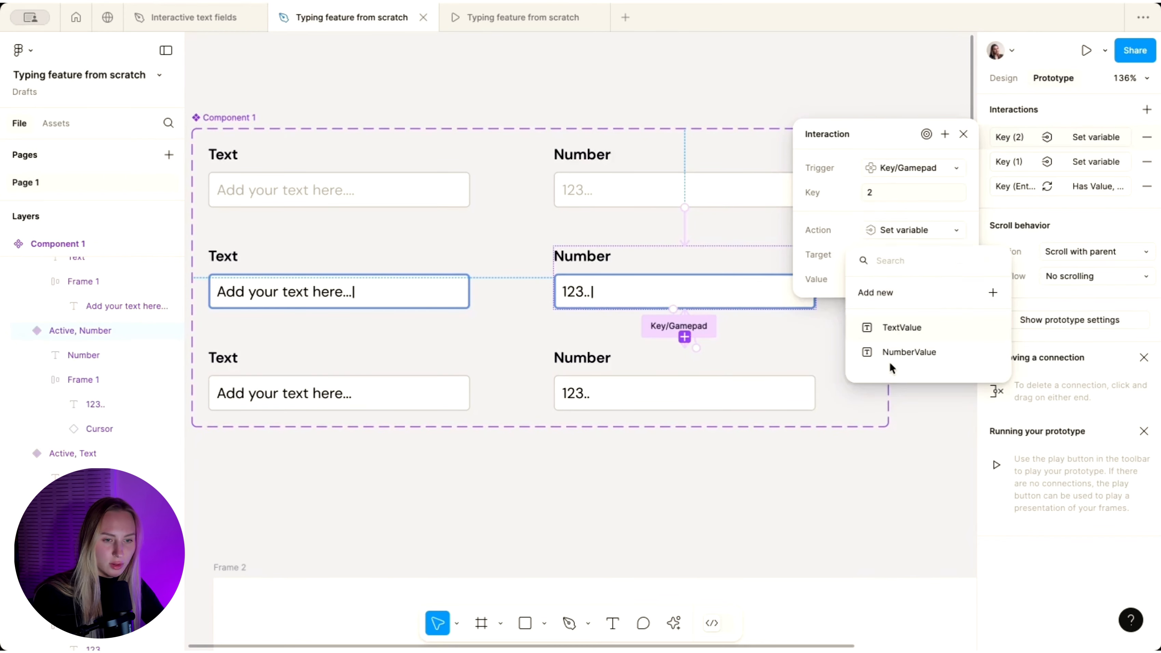
click(894, 357)
click(897, 371)
- Add key interactions for 3 through 6, each appending its digit to NumberValue
click(1147, 109)
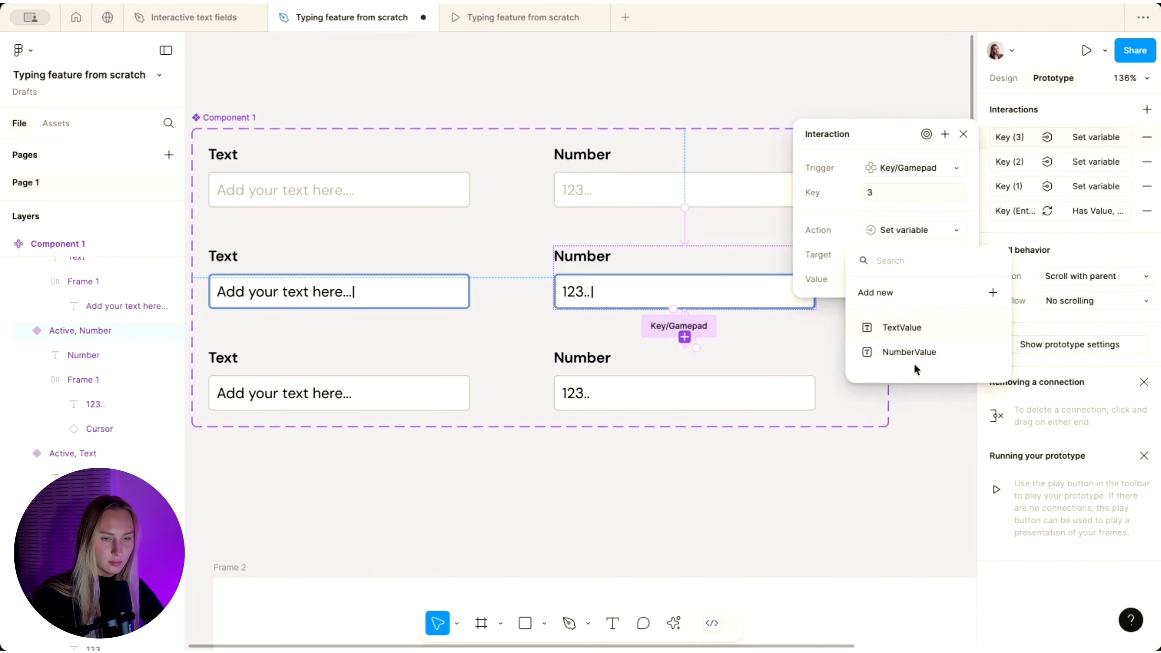
click(913, 355)
click(1146, 109)
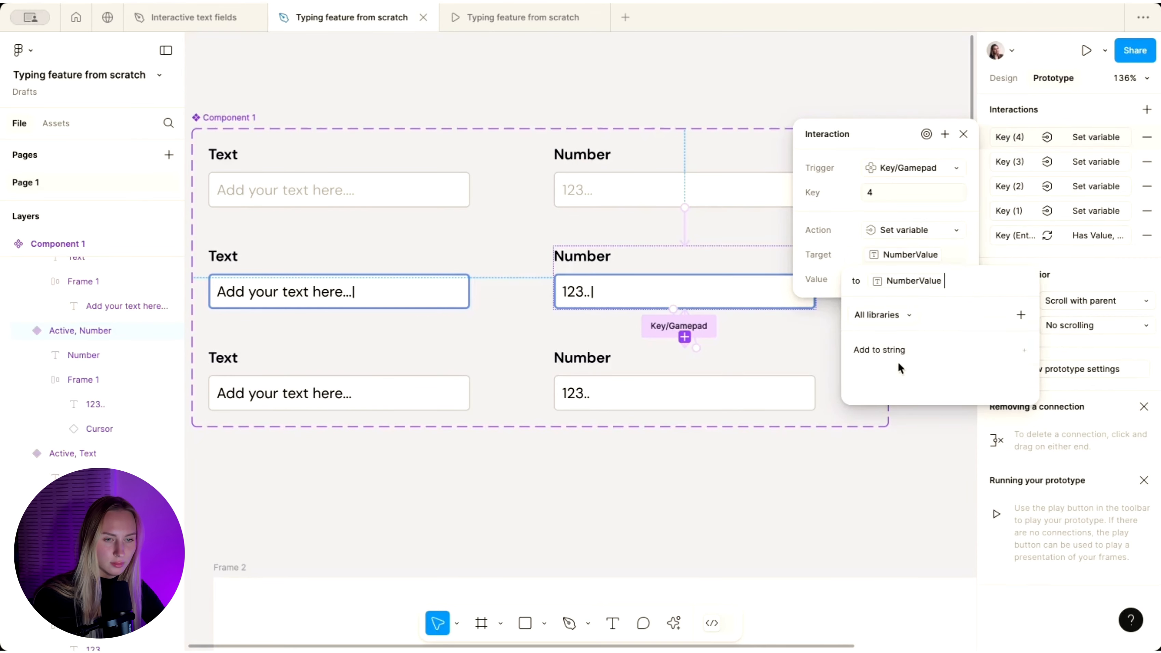
click(1145, 115)
click(1147, 110)
click(913, 168)
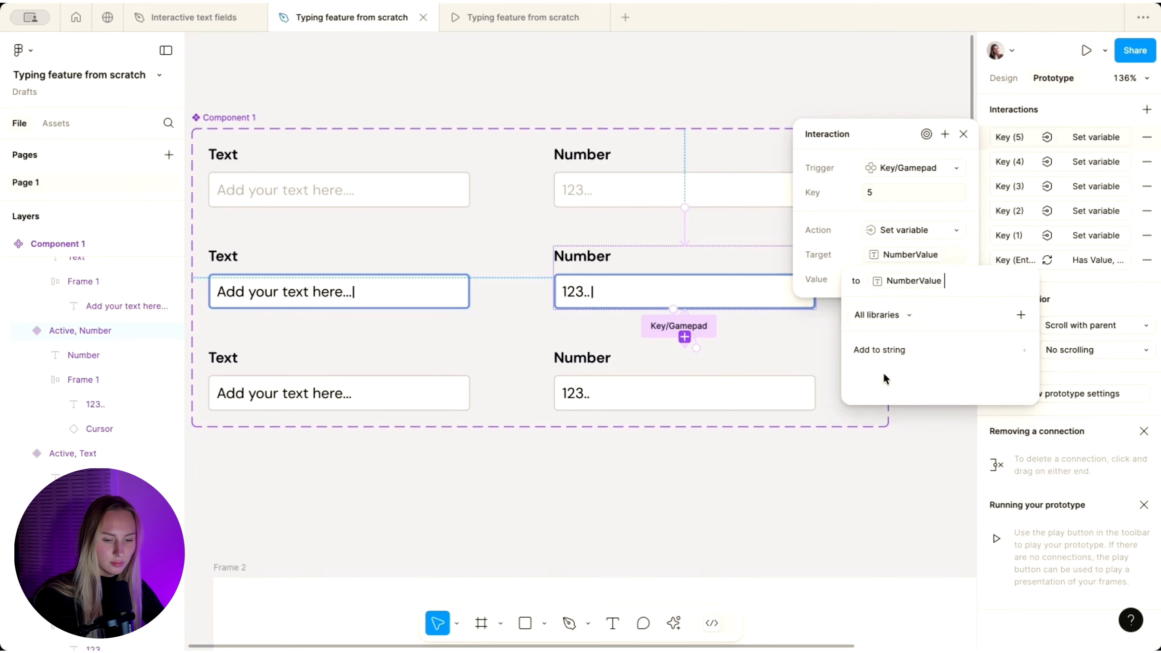
click(1147, 109)
click(913, 229)
click(912, 206)
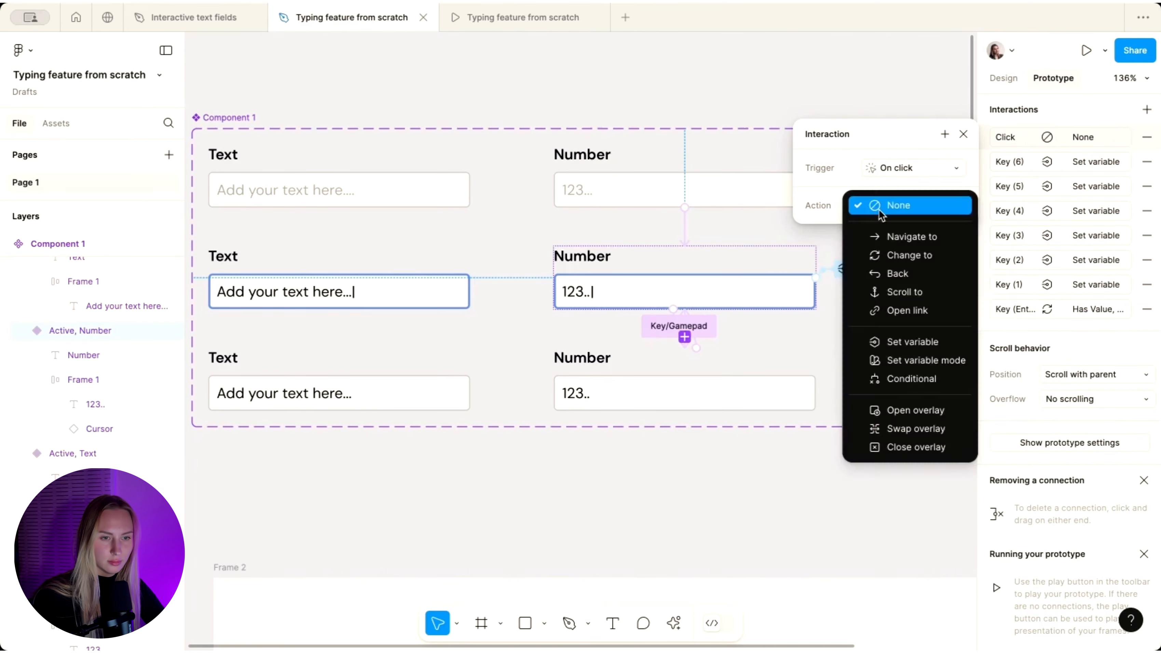
click(913, 339)
- Add key interactions for 7, 8 and 9, each appending its digit to NumberValue
click(909, 169)
click(913, 242)
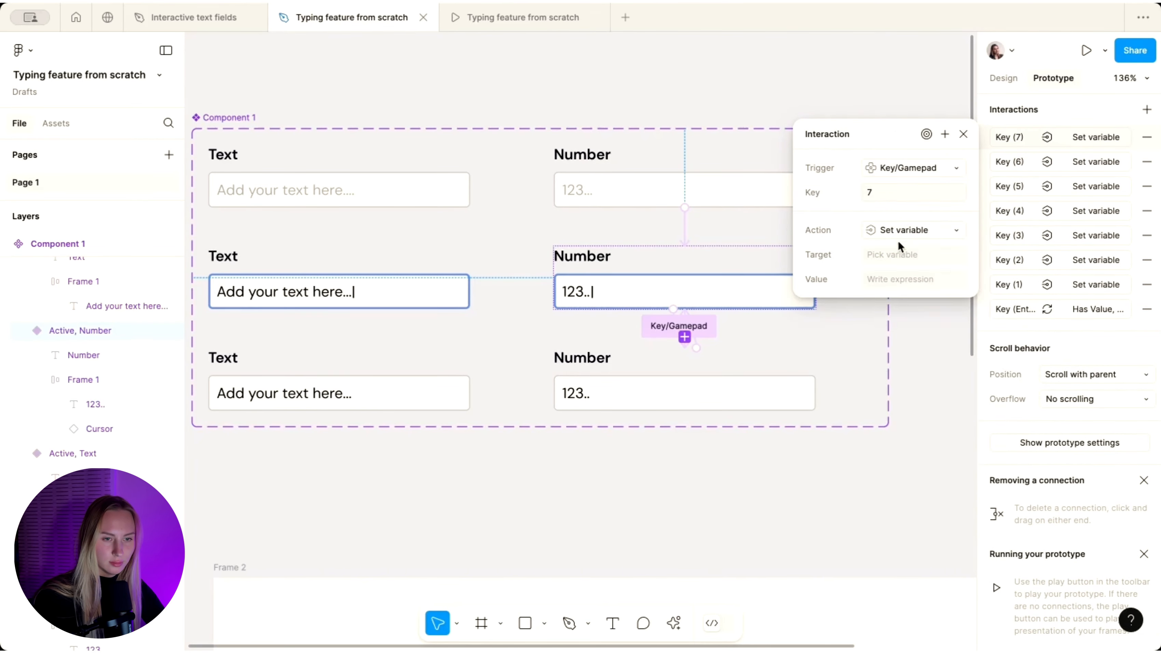
click(912, 279)
click(912, 168)
click(912, 242)
click(898, 375)
click(1146, 110)
click(913, 168)
click(913, 206)
click(912, 365)
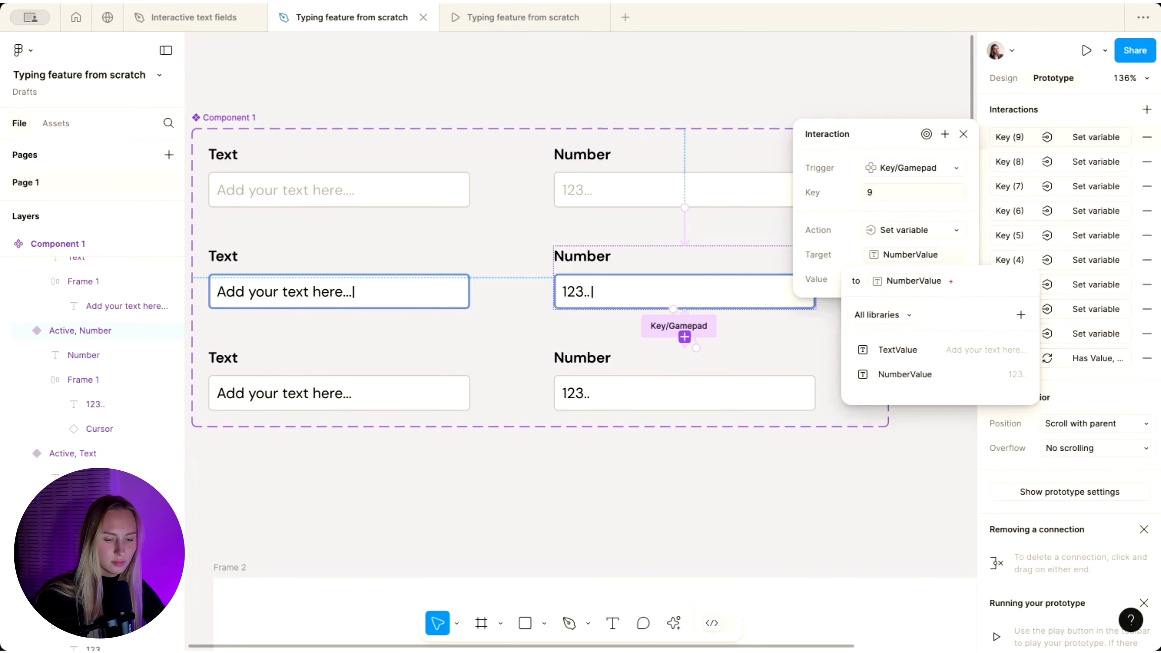
- Add a key 0 interaction that appends "0" to NumberValue
click(905, 376)
click(1146, 109)
click(905, 366)
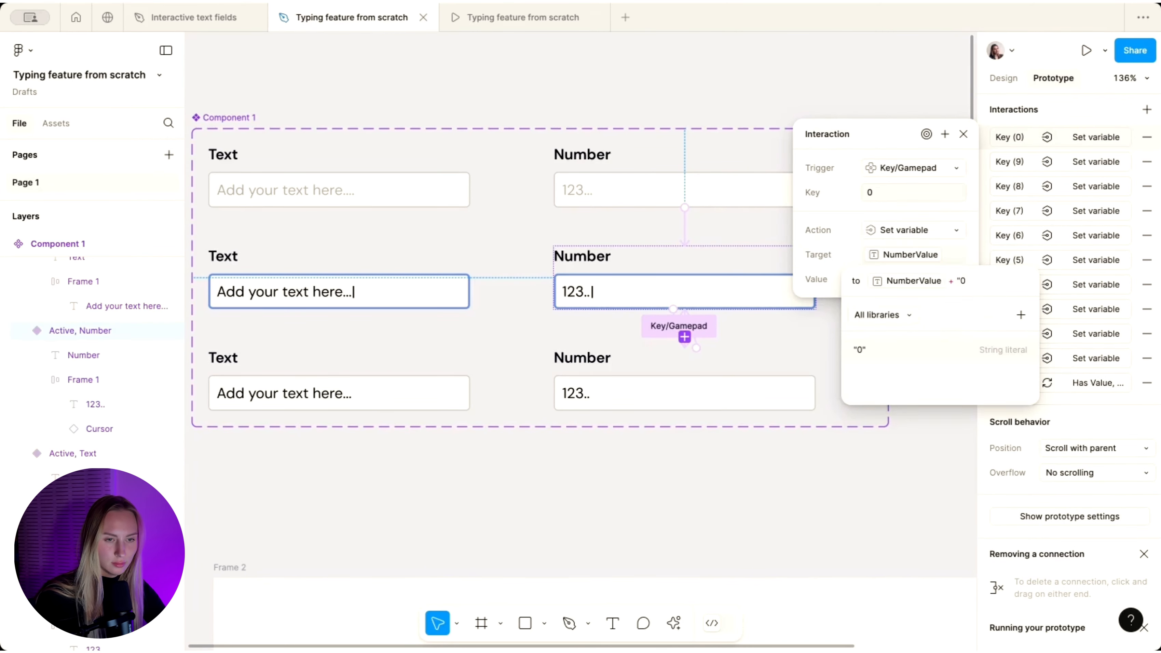
click(971, 142)
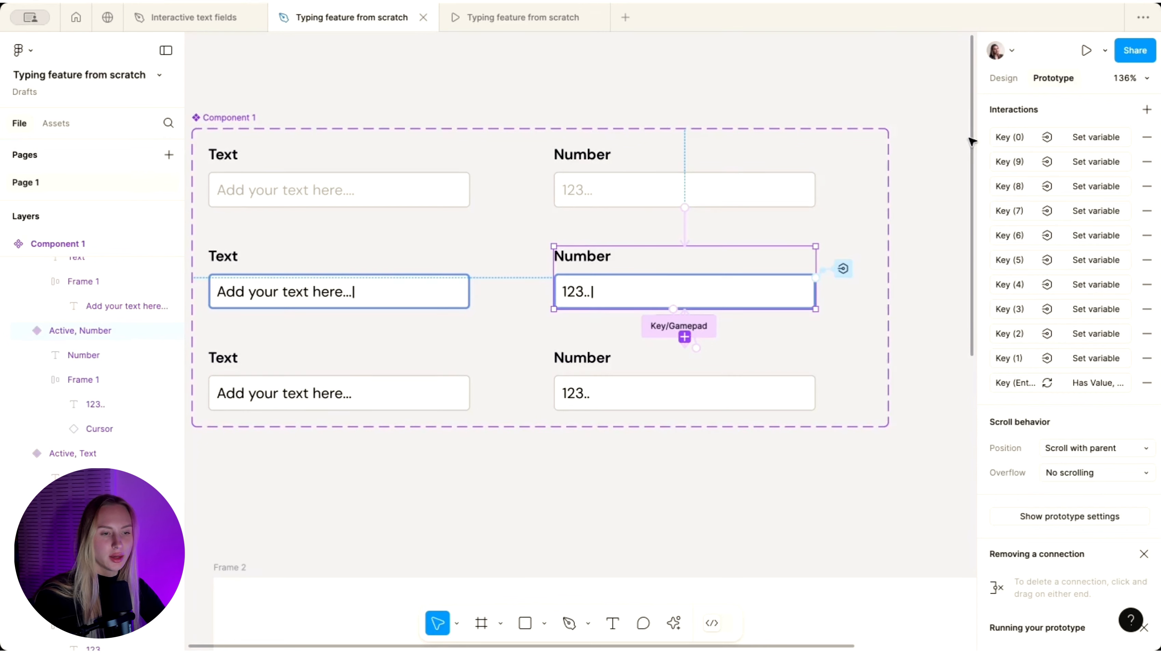
- Add a Backspace key interaction on the Active Number variant that sets NumberValue to ""
click(1147, 110)
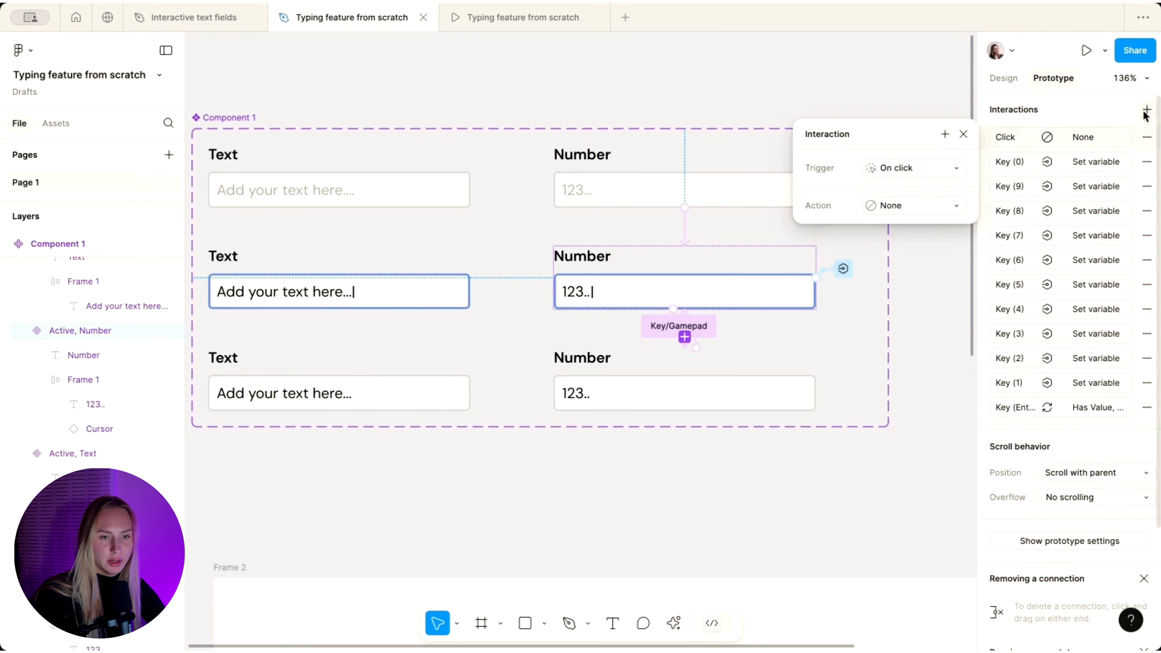
click(886, 168)
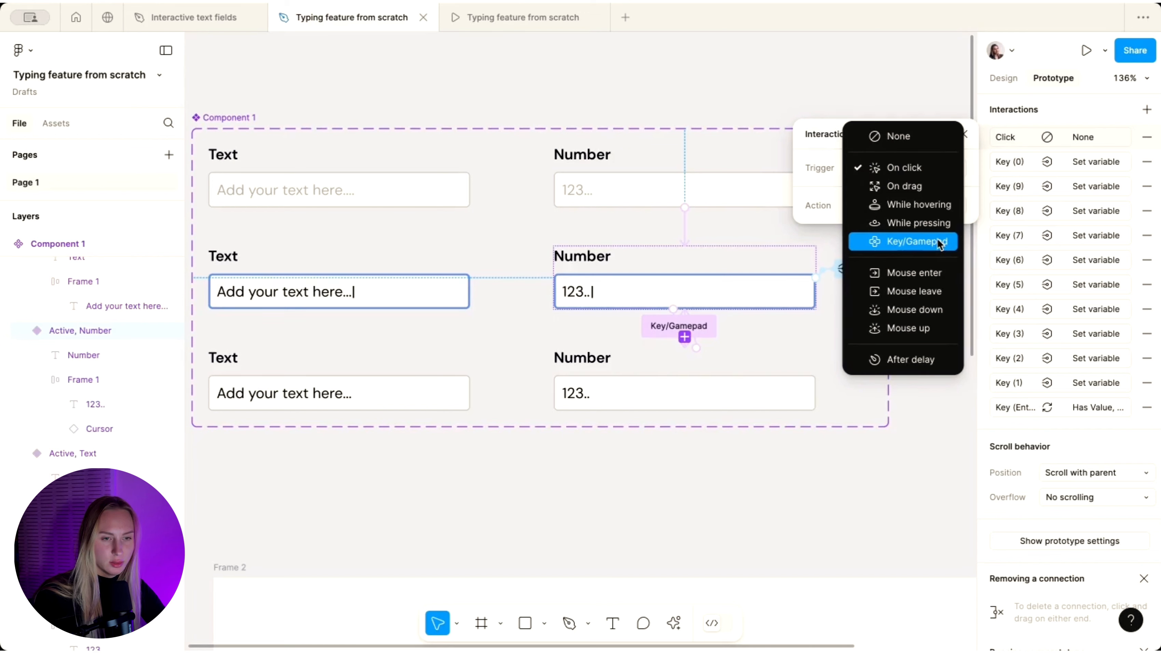
click(907, 244)
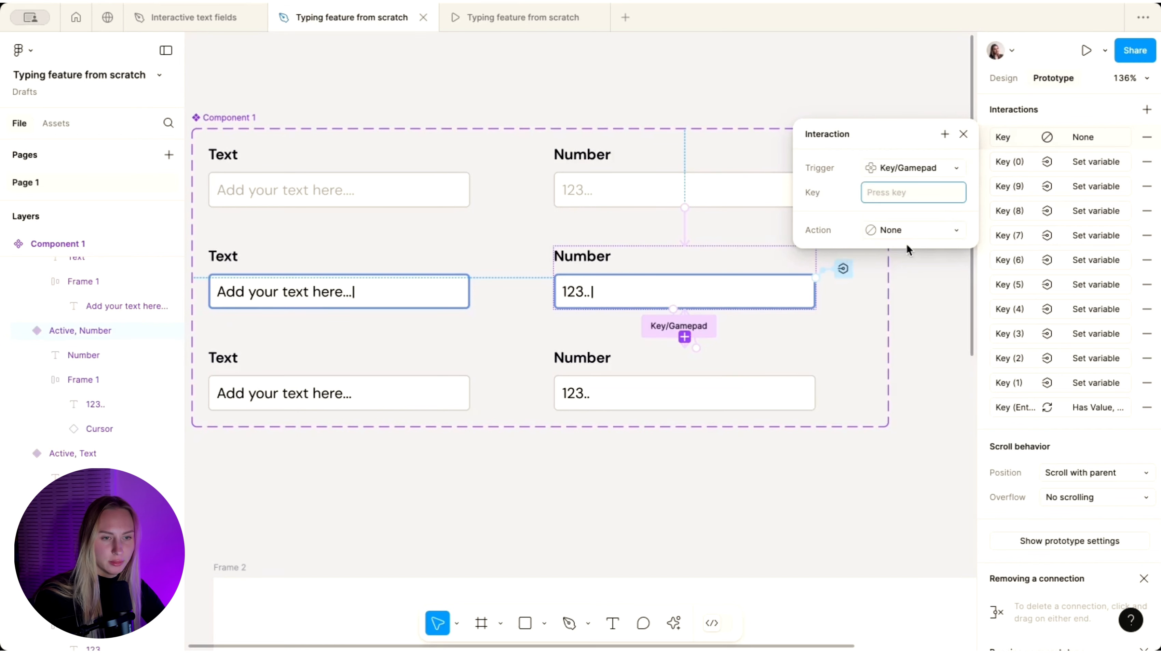
key(BackSpace)
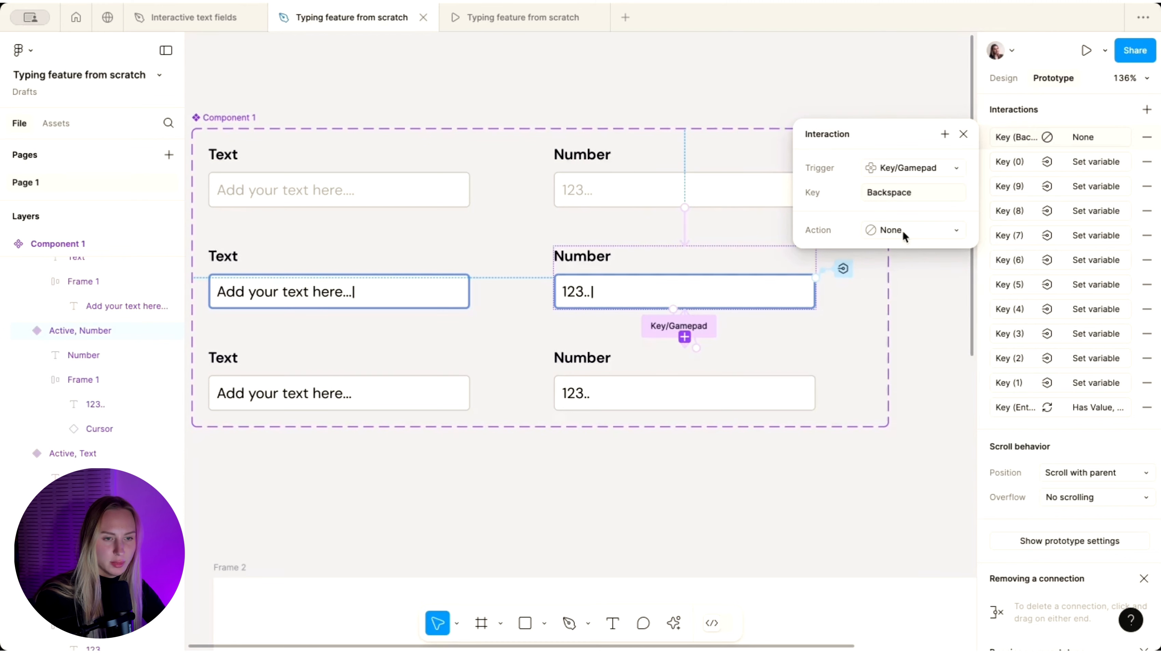
click(904, 232)
click(894, 369)
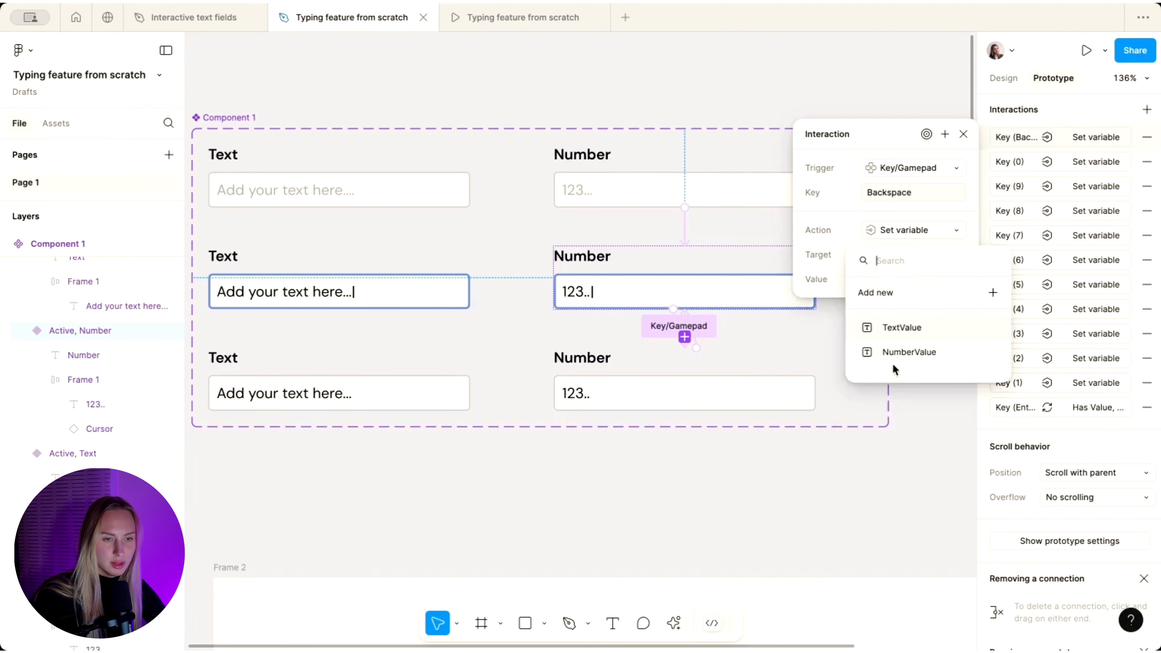
click(896, 350)
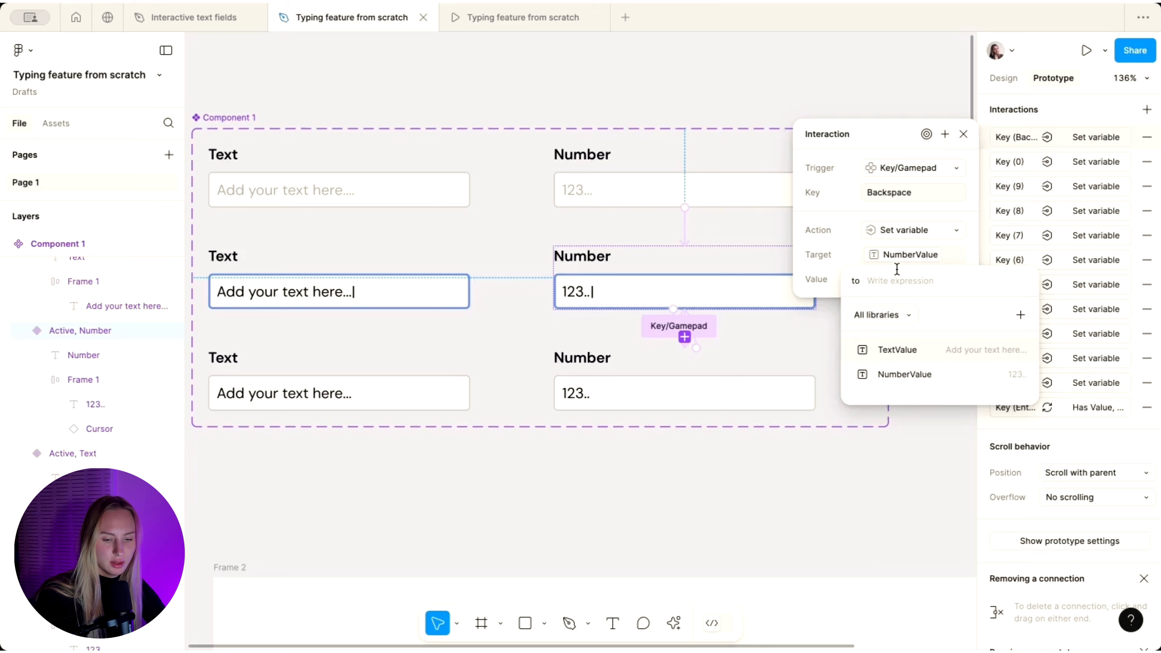
text("")
key(Return)
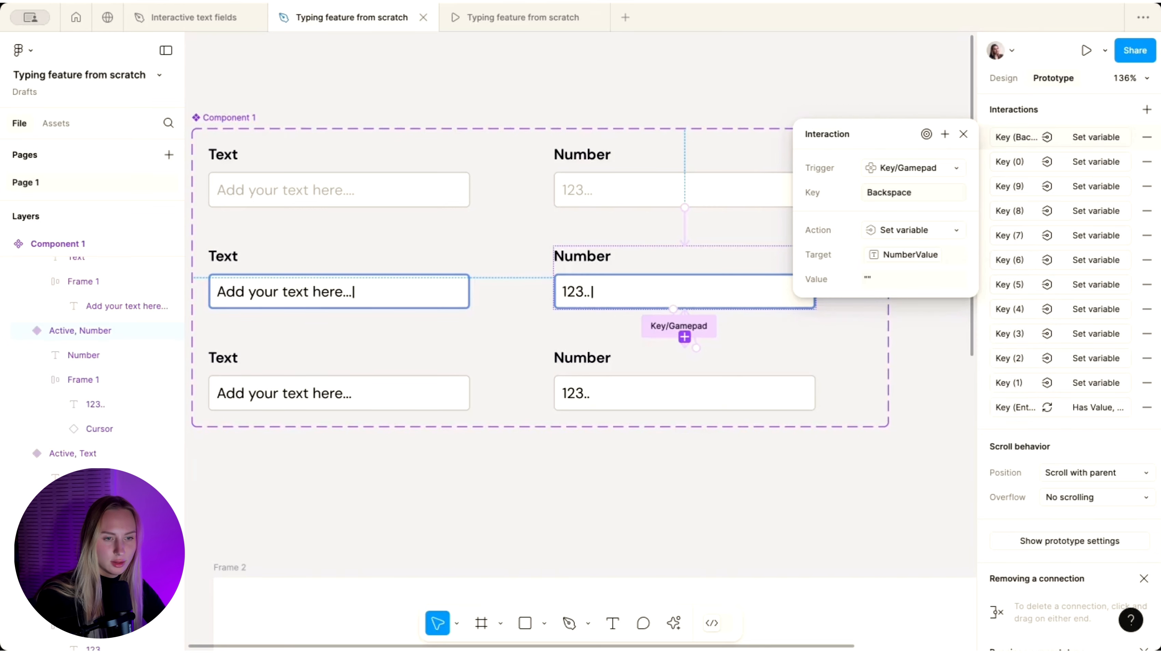
click(964, 135)
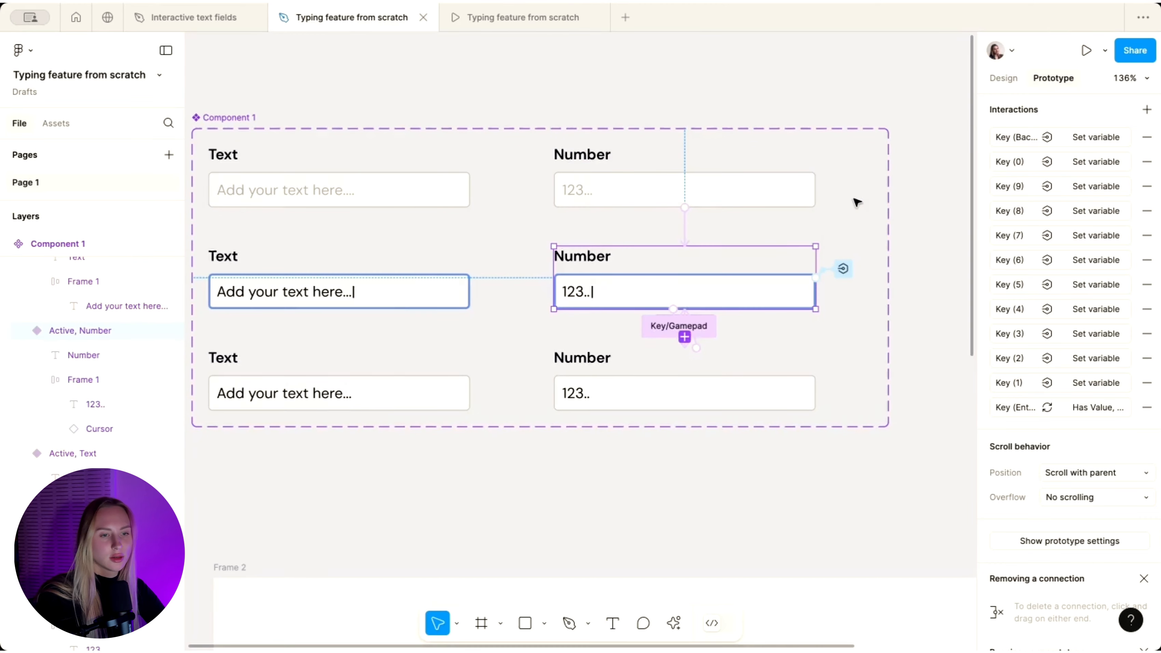
scroll(854, 201, down, 9)
click(490, 22)
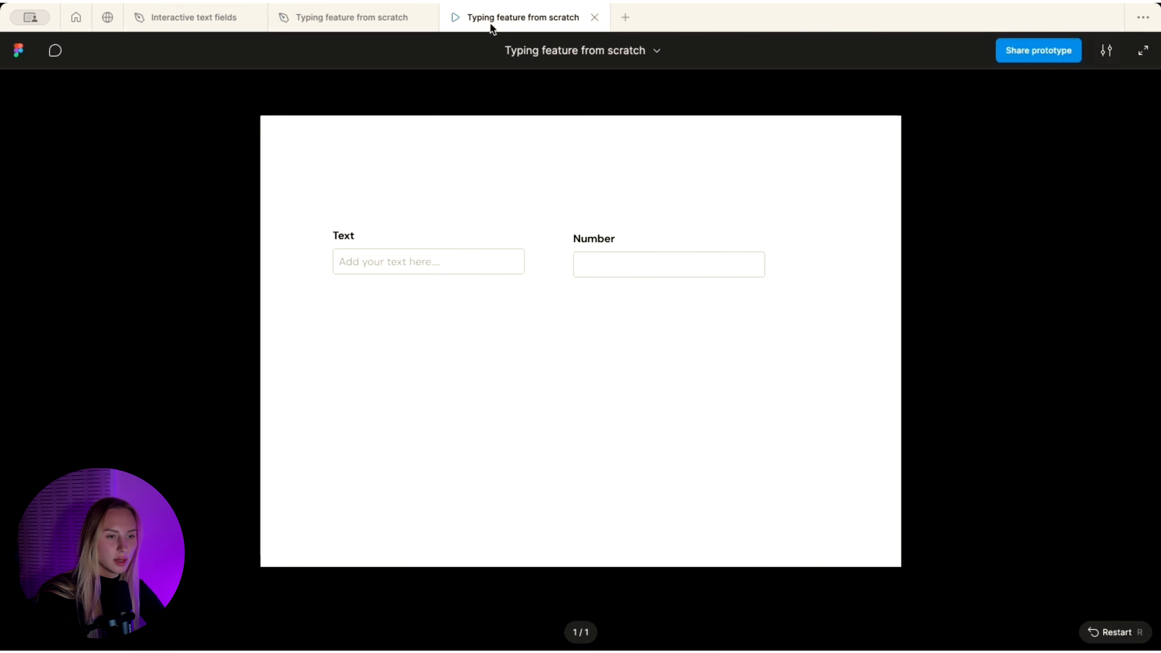
click(646, 278)
click(639, 272)
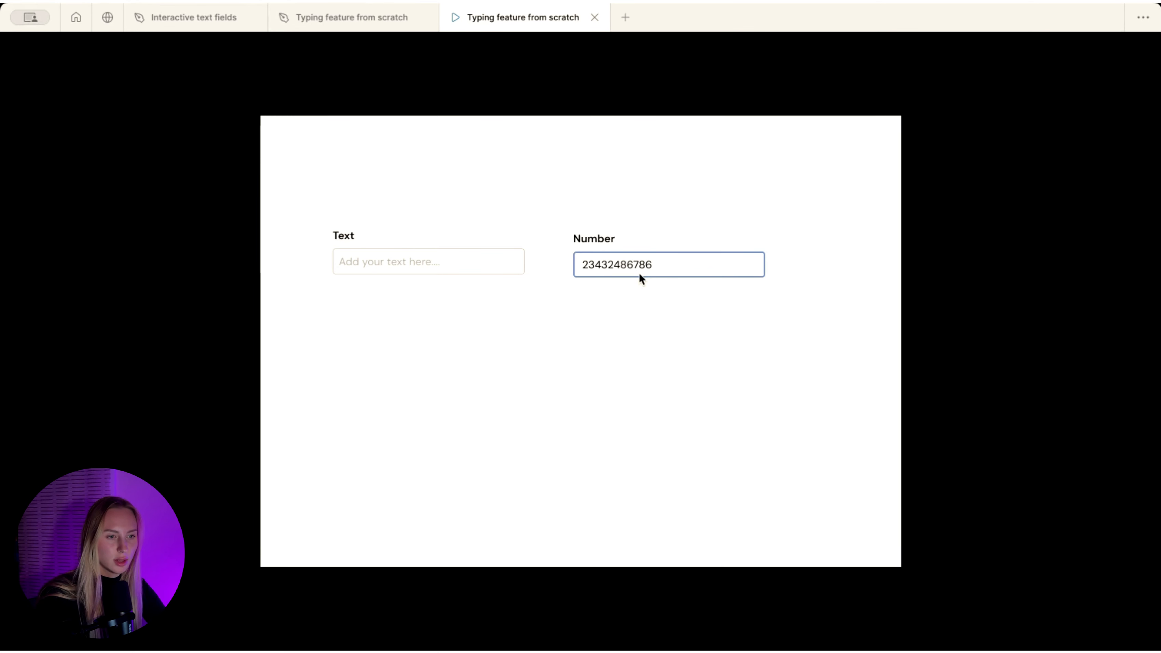
key(BackSpace)
key(BackSpace)
key(BackSpace)
key(BackSpace)
key(BackSpace)
key(BackSpace)
key(BackSpace)
key(BackSpace)
key(BackSpace)
key(BackSpace)
key(BackSpace)
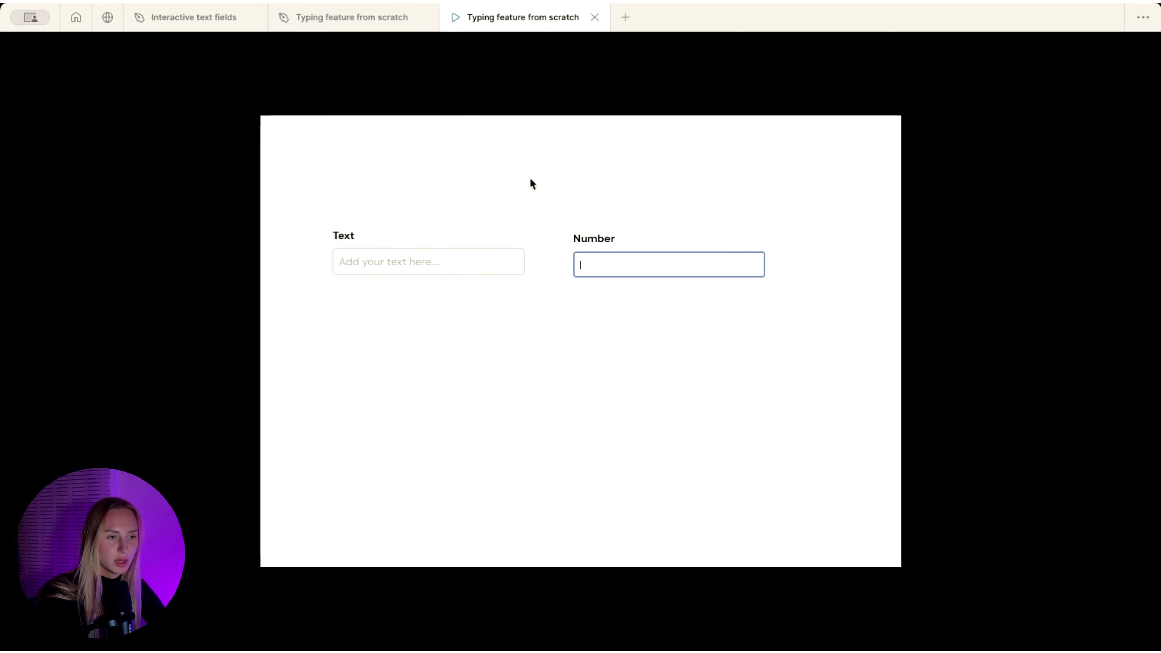
click(324, 16)
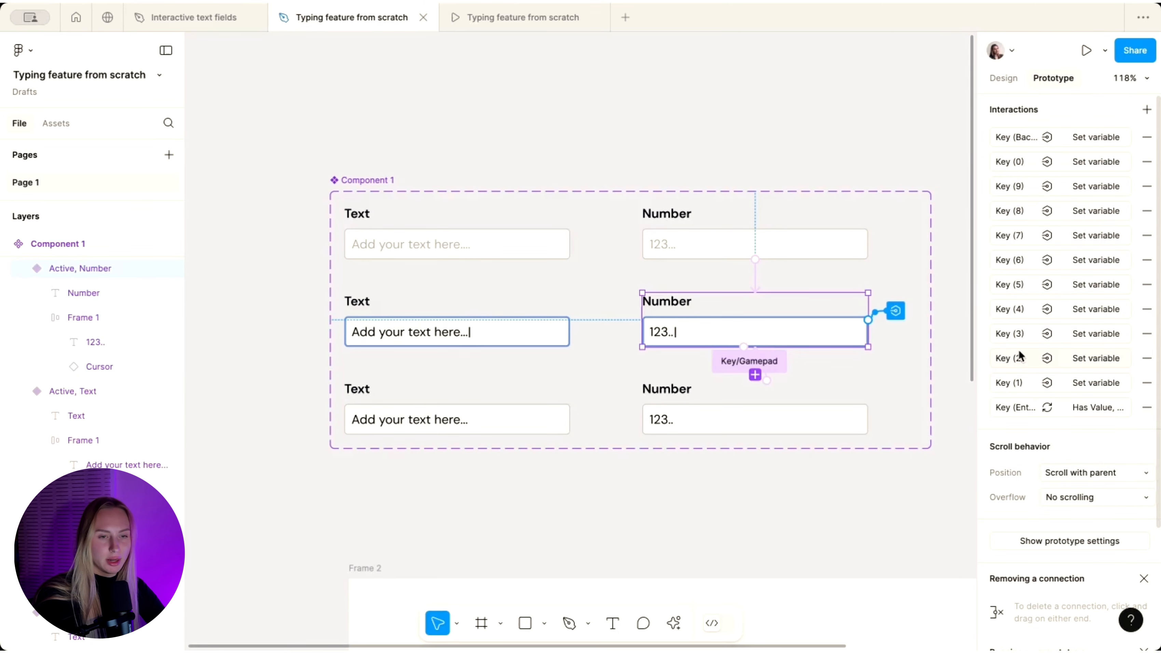
- Open the Interactive text fields file and inspect its First Text Field's Key/Gamepad interactions
click(406, 141)
scroll(406, 140, up, 2)
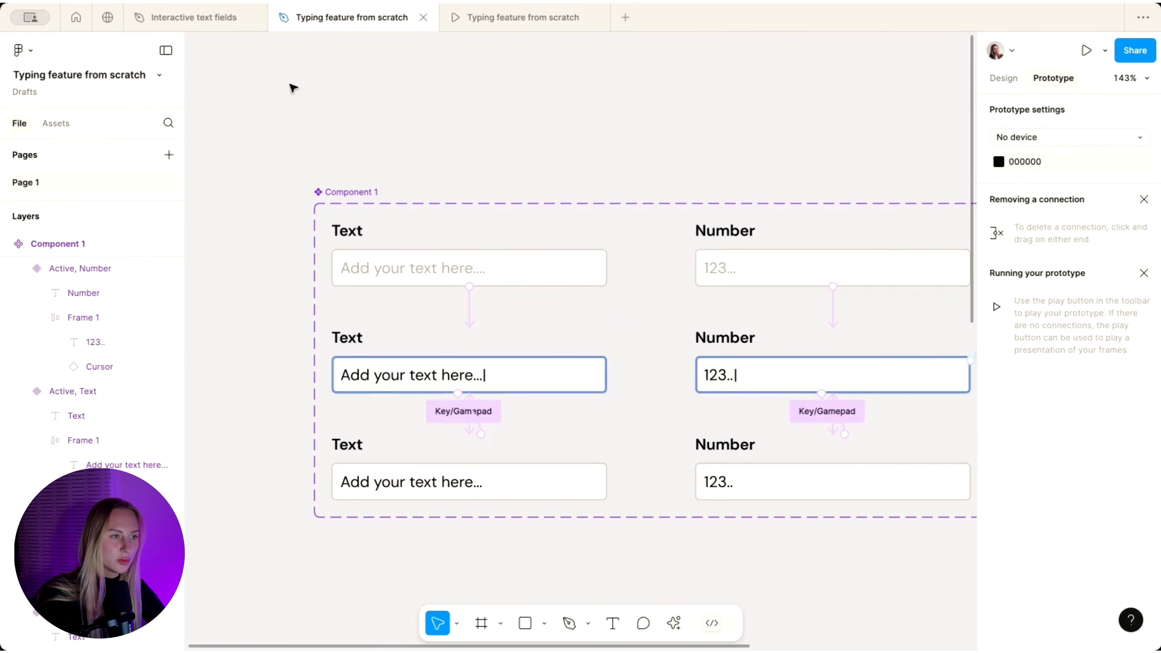
click(214, 26)
scroll(559, 215, down, 3)
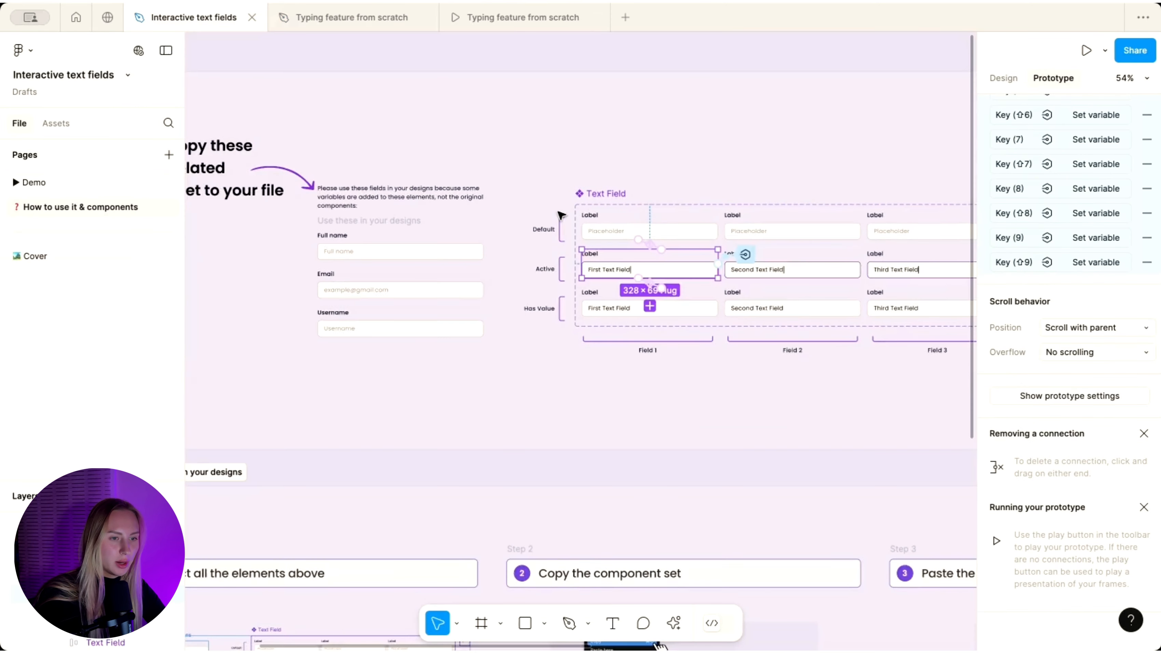
scroll(559, 215, up, 3)
scroll(1040, 275, up, 20)
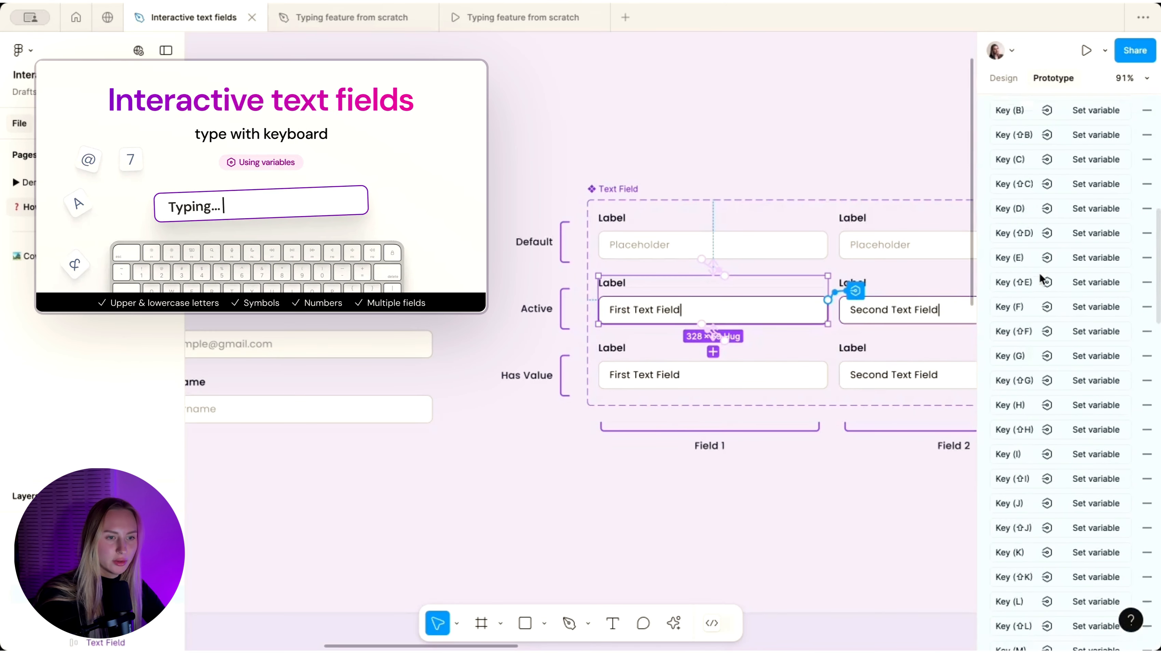
click(755, 143)
scroll(754, 142, down, 1)
scroll(753, 142, right, 5)
scroll(754, 142, up, 1)
scroll(755, 146, up, 1)
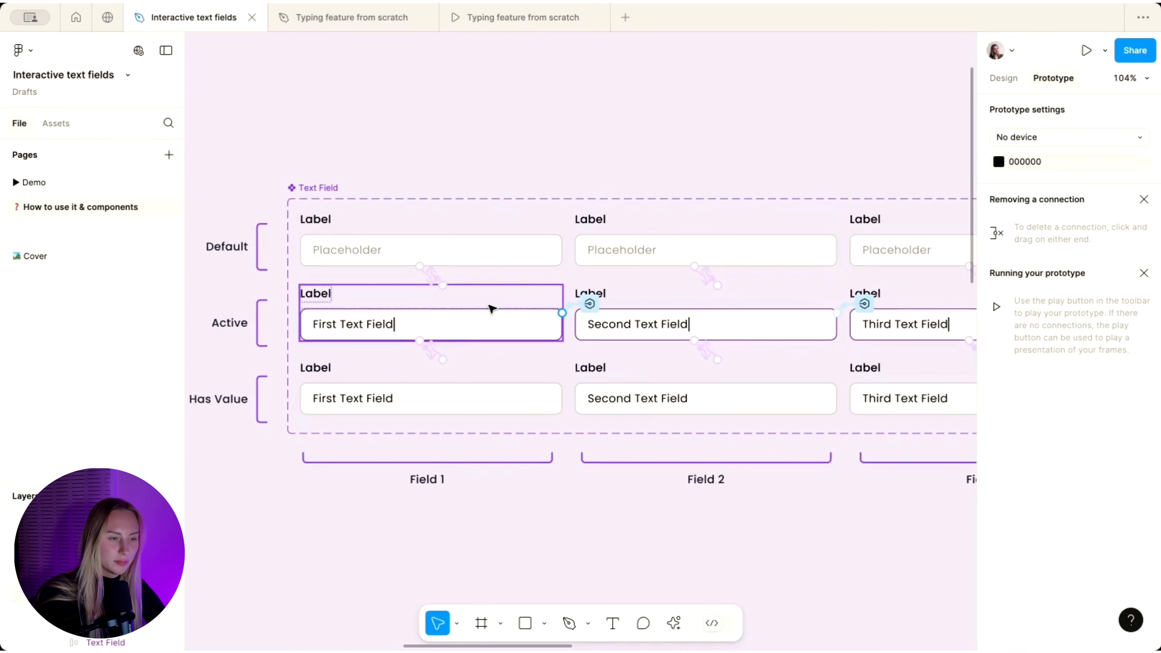
click(493, 308)
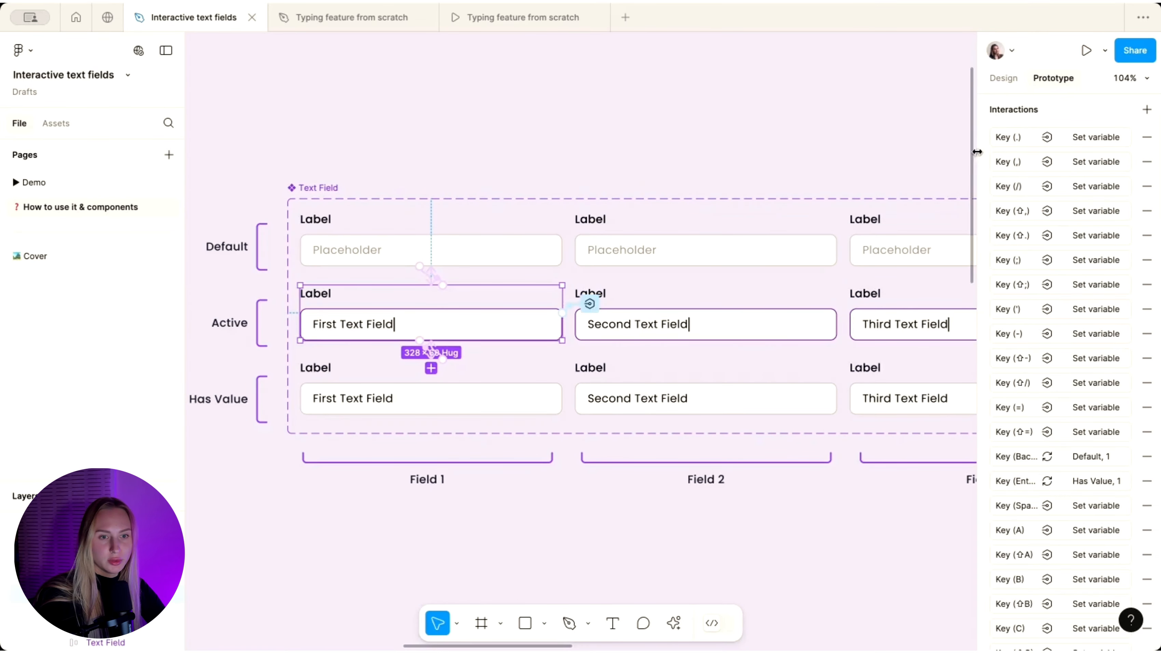
scroll(1044, 301, down, 20)
scroll(1043, 300, down, 10)
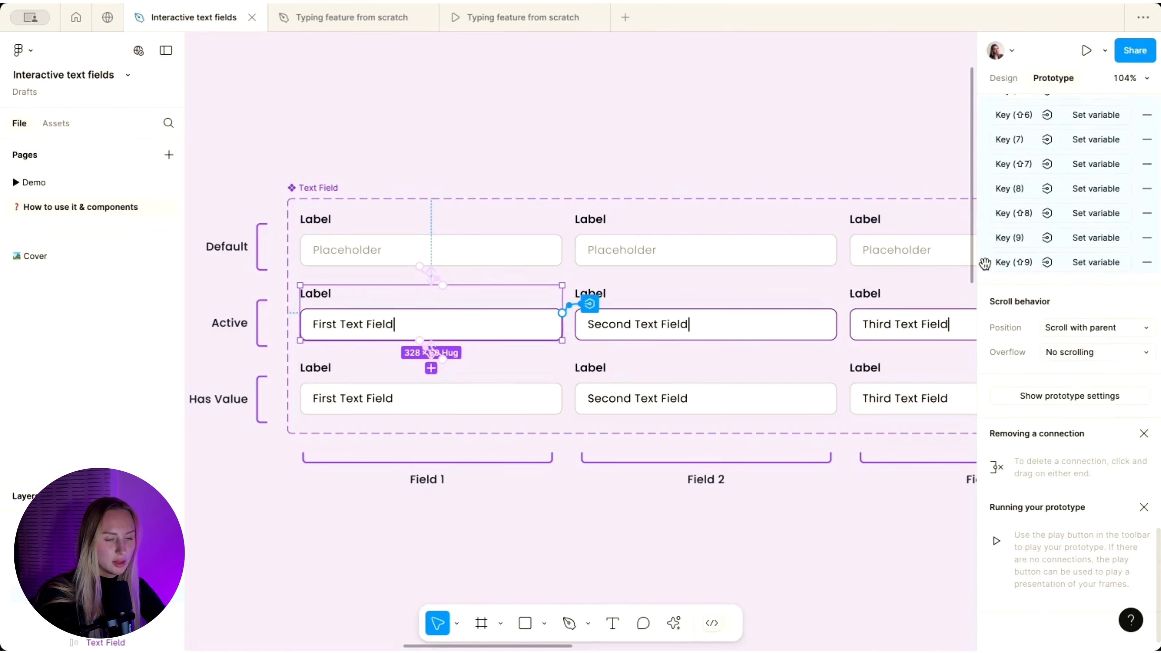
- In Typing feature from scratch, select the Active, Text variant and review its key interactions list
click(349, 18)
click(398, 359)
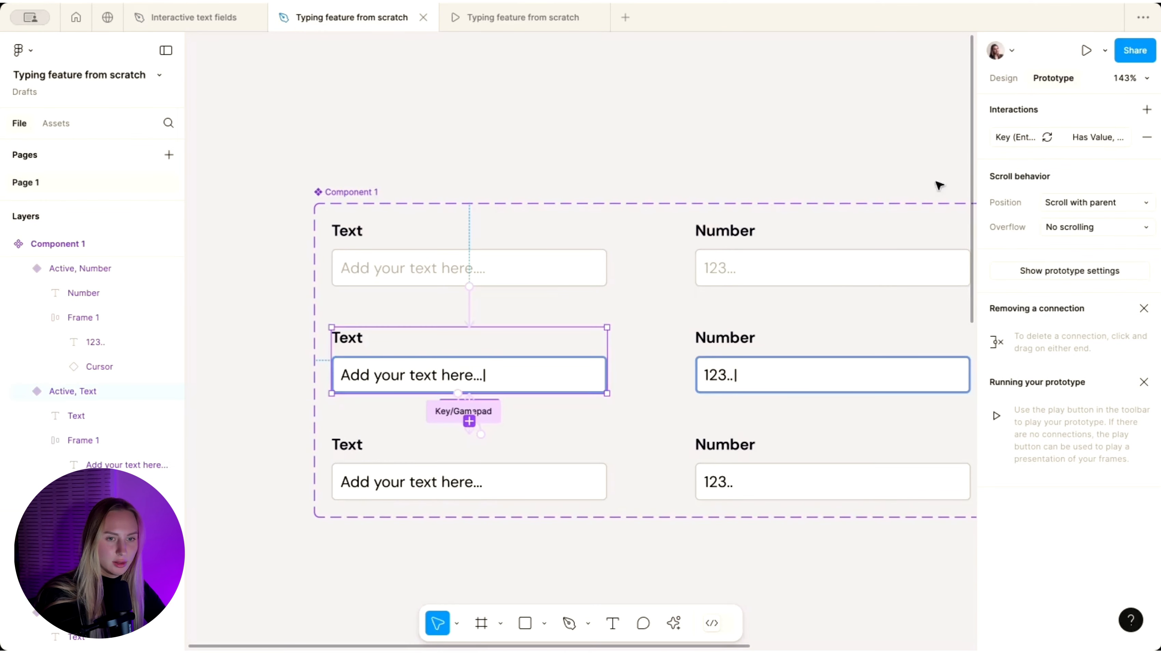
scroll(1023, 134, down, 20)
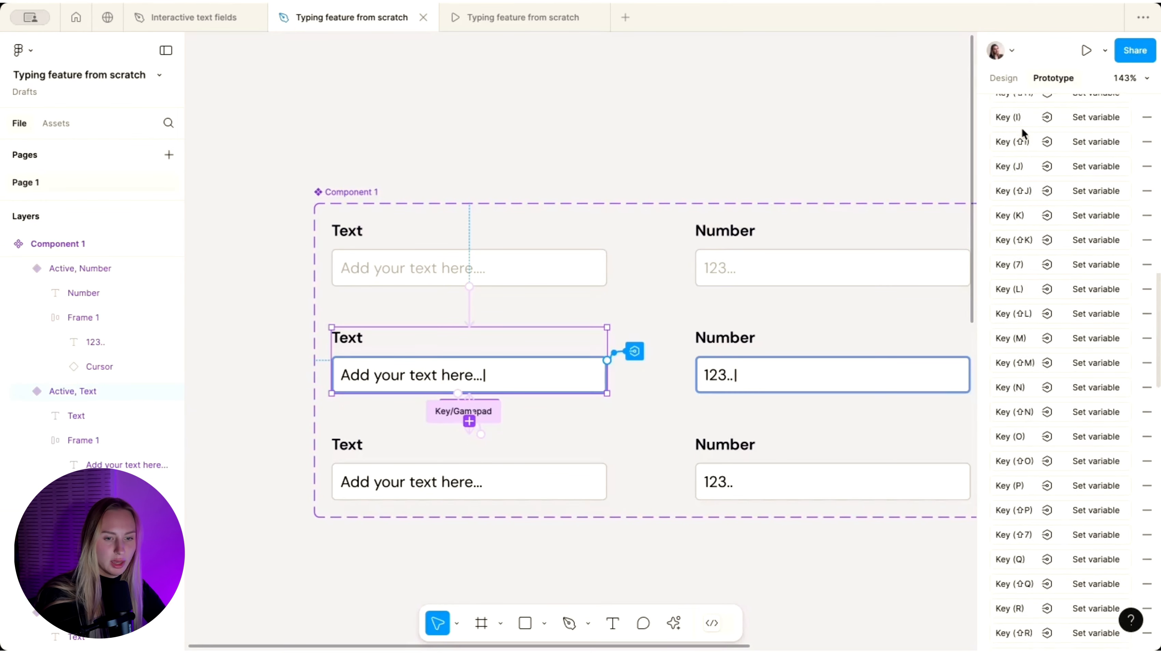
scroll(1036, 384, up, 20)
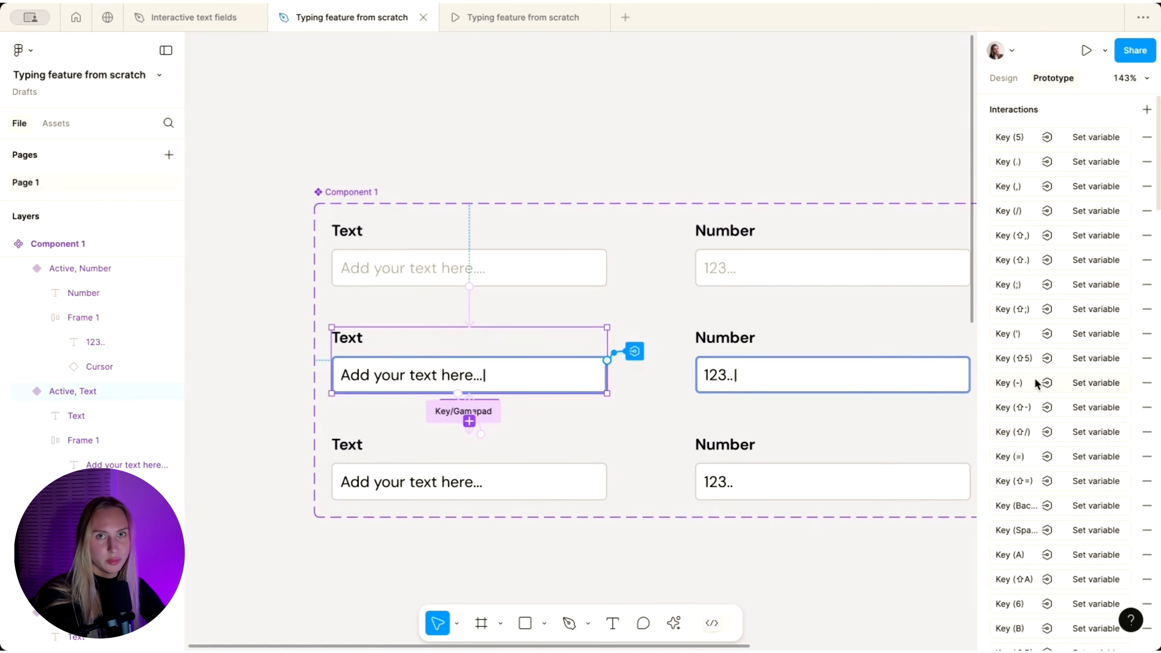
scroll(1109, 290, down, 10)
scroll(1109, 290, up, 10)
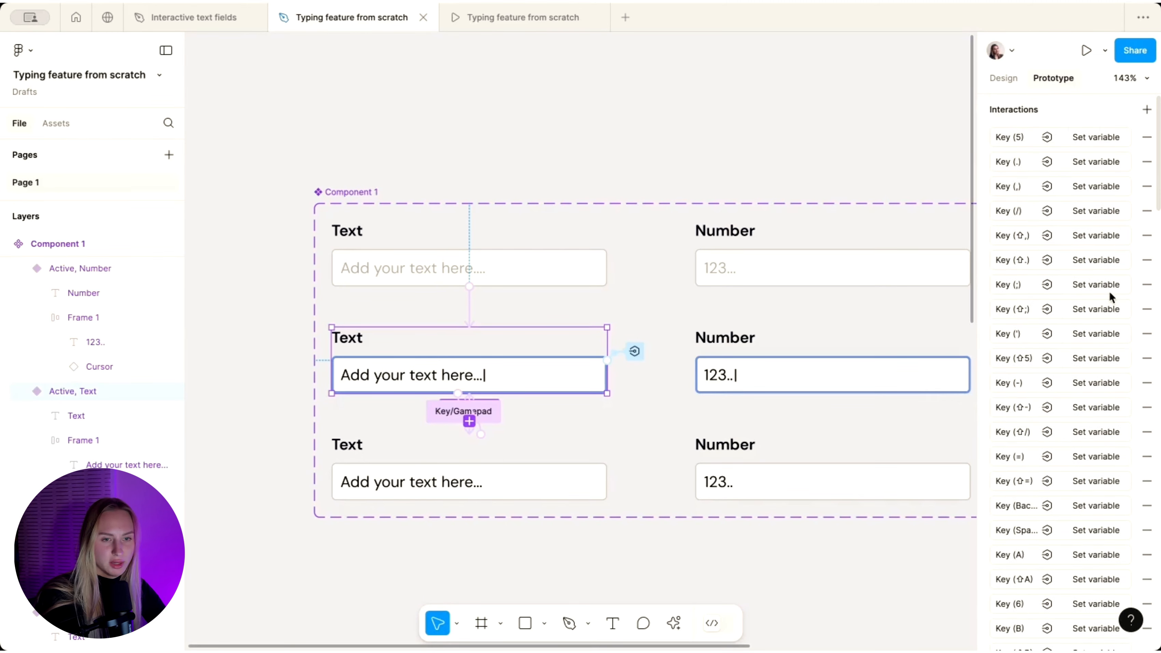
- Make the 5 and period key interactions set TextValue to TextValue plus their character
click(1026, 138)
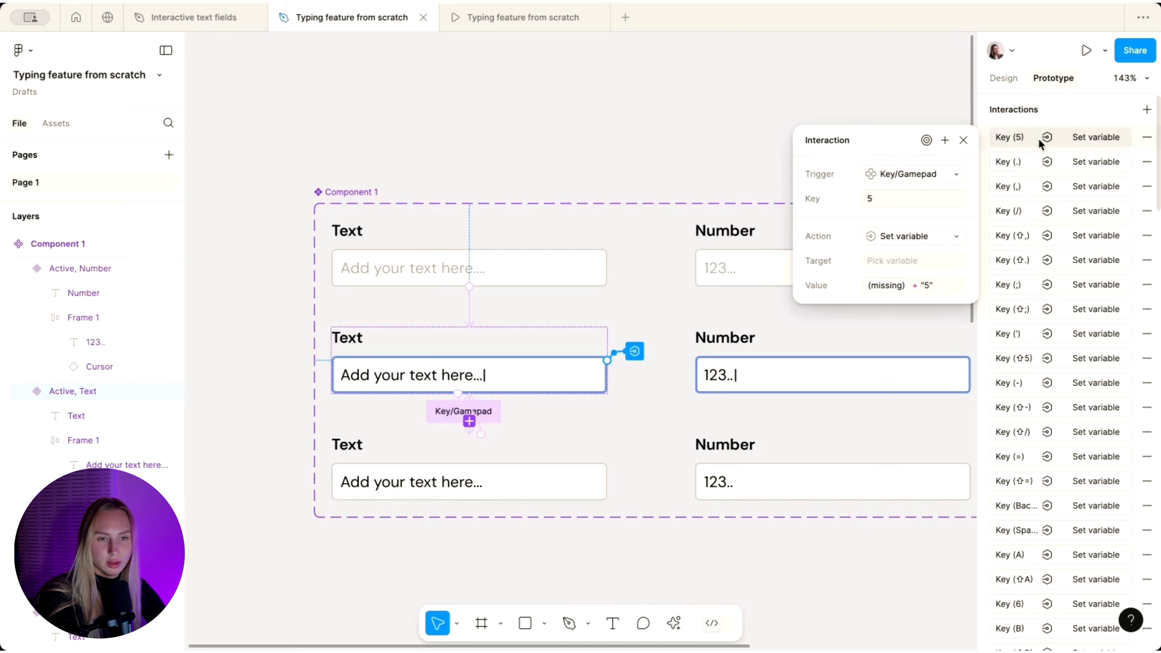
click(877, 260)
click(893, 333)
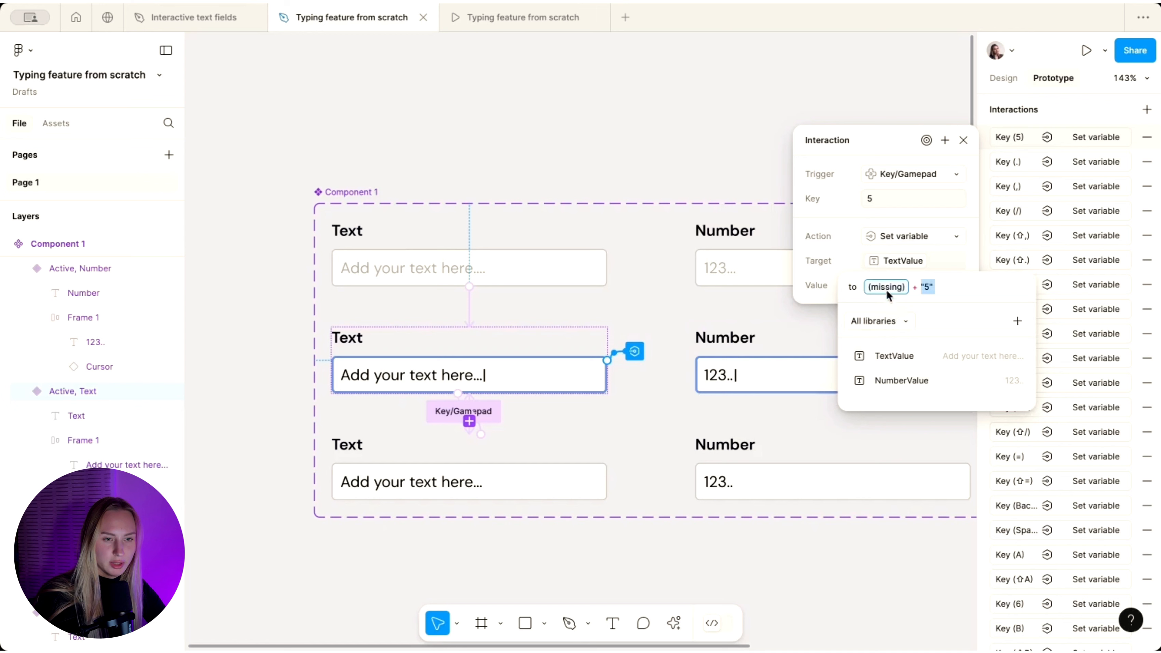
click(890, 354)
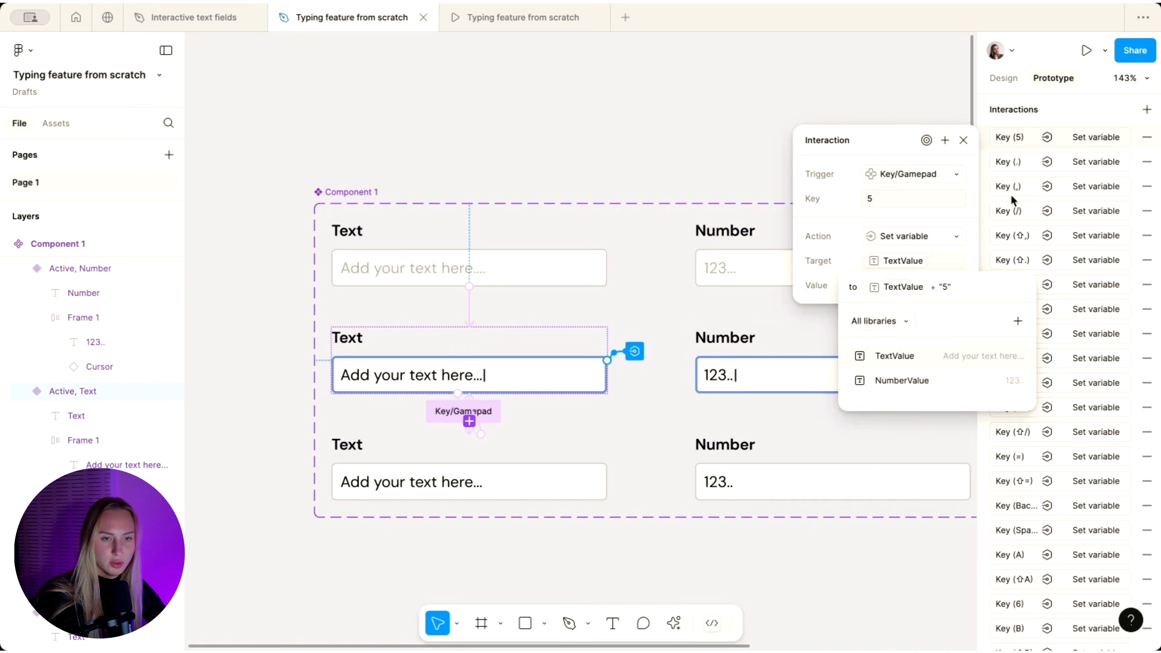
click(1025, 168)
click(1025, 169)
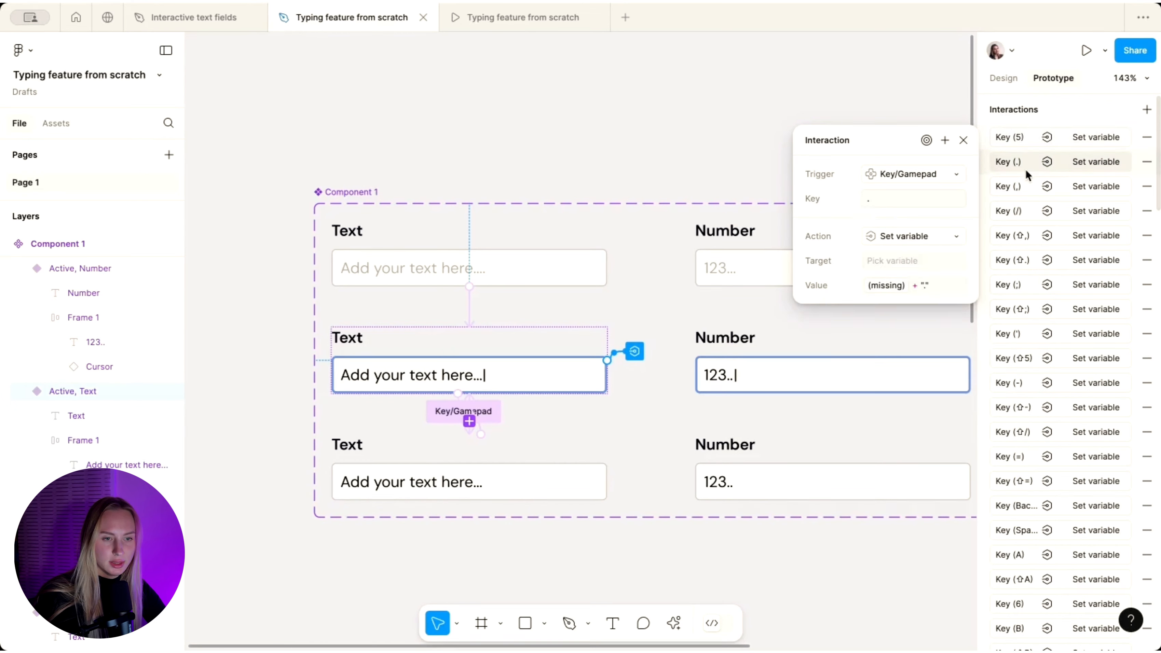
click(903, 260)
click(887, 339)
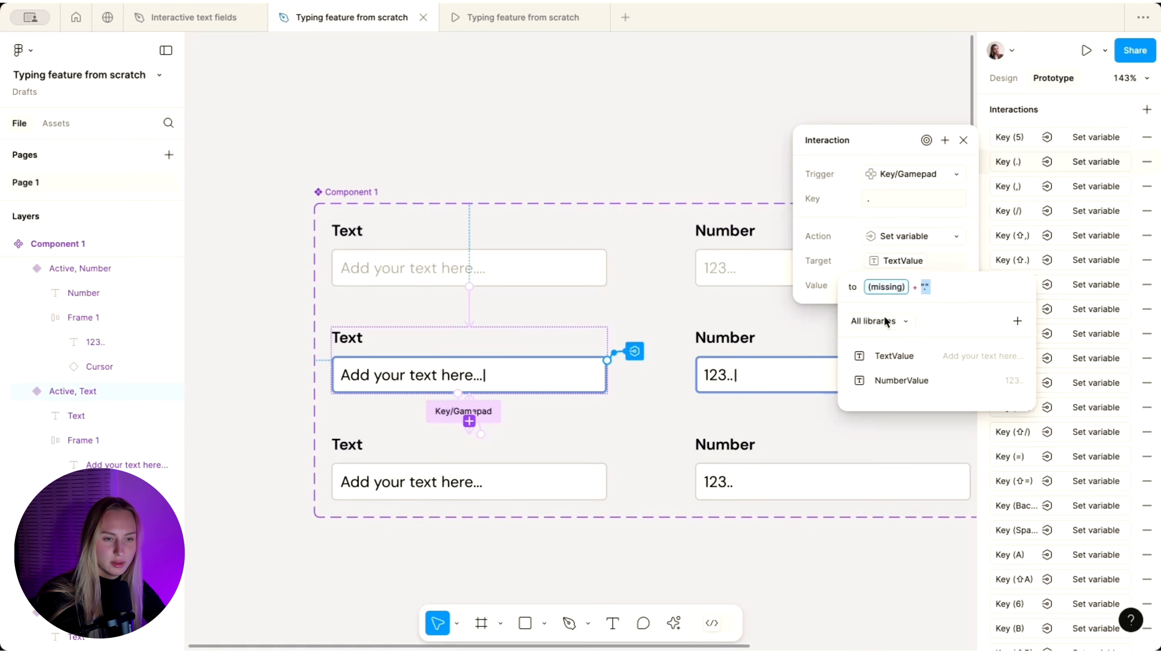
click(882, 359)
click(1024, 186)
- Make the comma and slash key interactions append their character to TextValue
click(1025, 187)
click(887, 257)
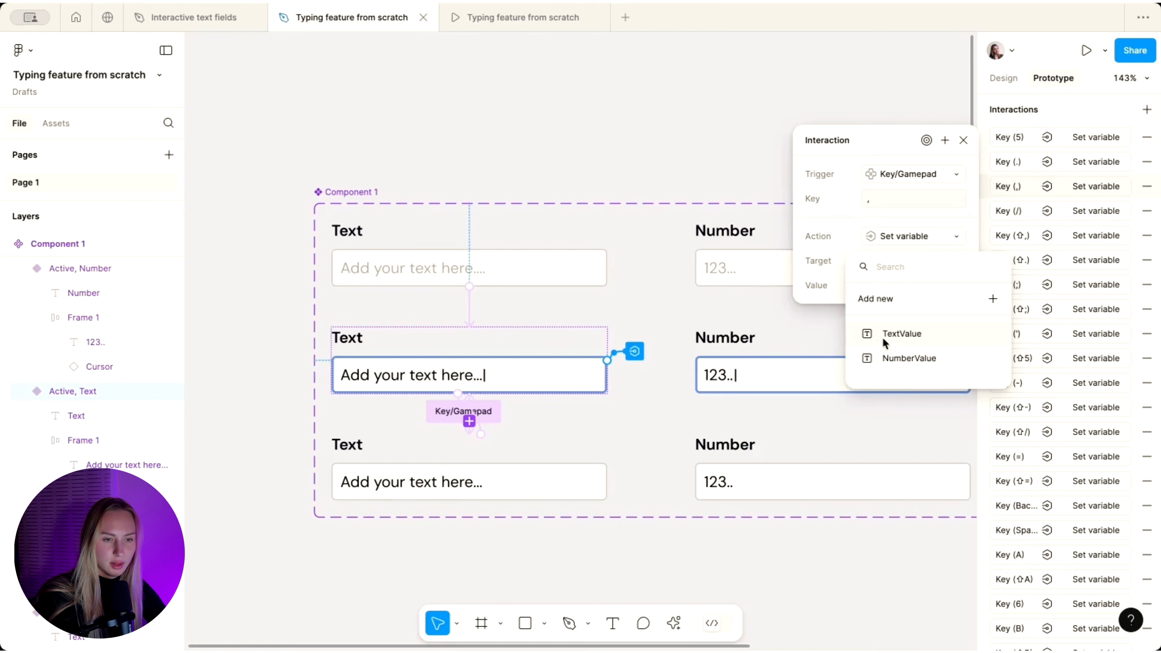
click(883, 336)
click(878, 356)
click(1017, 213)
click(1016, 213)
click(900, 260)
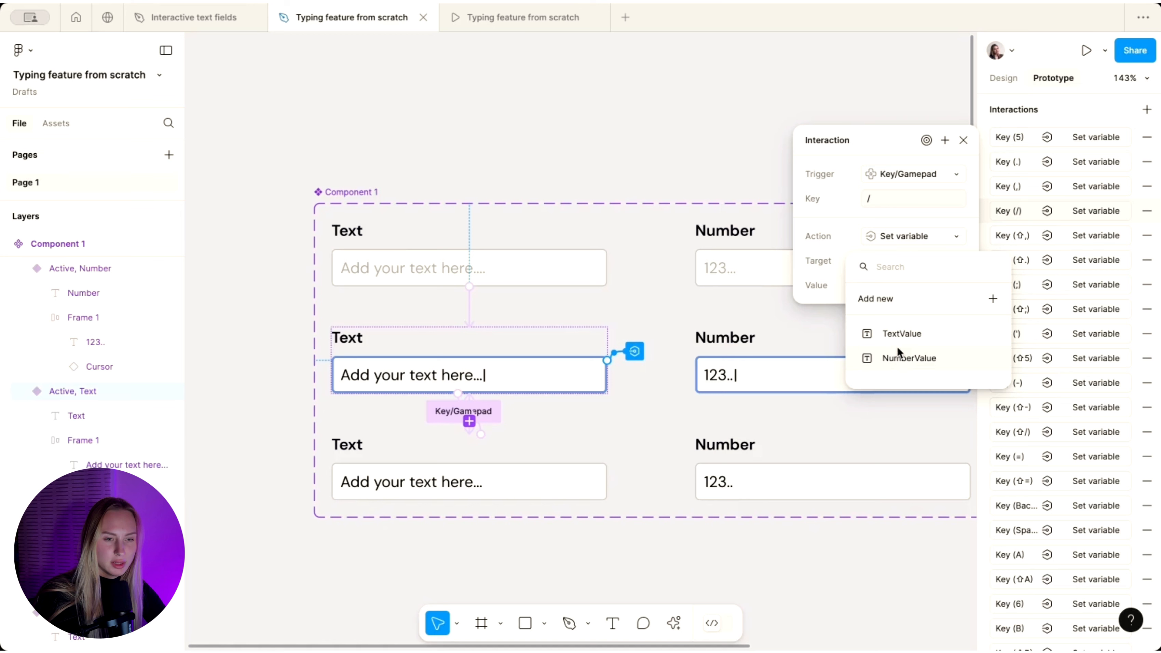
click(897, 336)
click(881, 355)
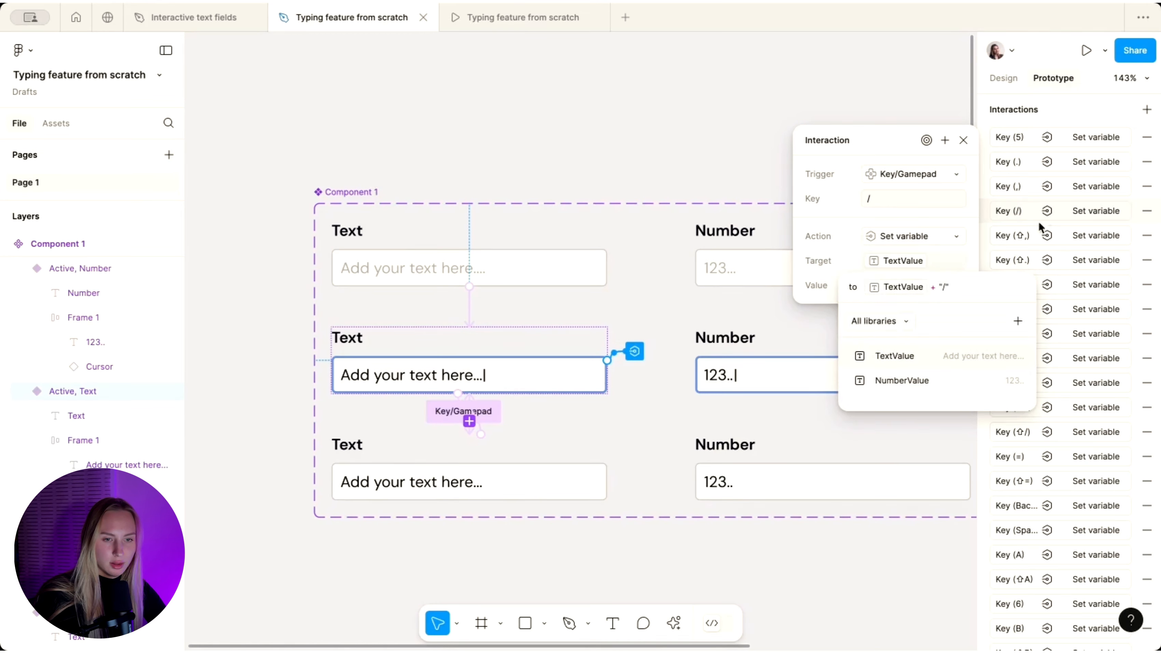
click(1034, 224)
- Link the <, >, semicolon and colon key interactions to TextValue plus their character
click(1035, 225)
click(877, 260)
click(876, 337)
click(1035, 260)
click(1034, 260)
click(883, 261)
click(883, 336)
click(885, 358)
click(1039, 261)
scroll(1039, 261, down, 2)
click(1038, 216)
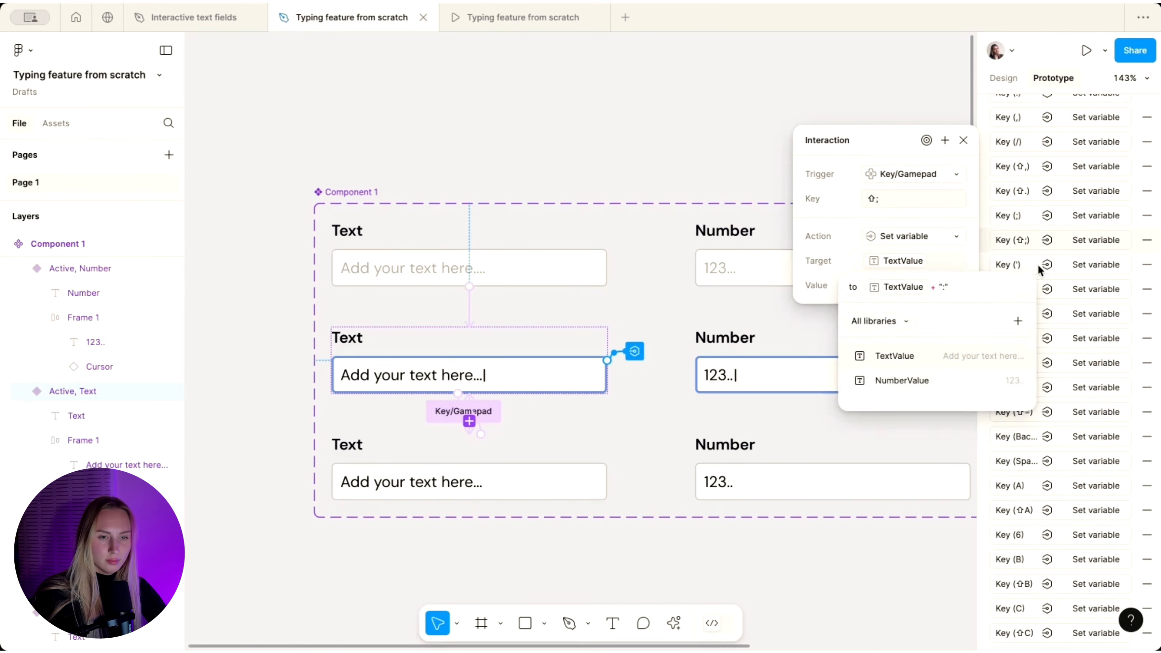
- Link the apostrophe, %, hyphen and underscore key interactions to append to TextValue
click(1038, 267)
click(882, 356)
click(1038, 291)
click(882, 358)
click(1038, 316)
click(883, 358)
scroll(1038, 329, down, 2)
click(891, 334)
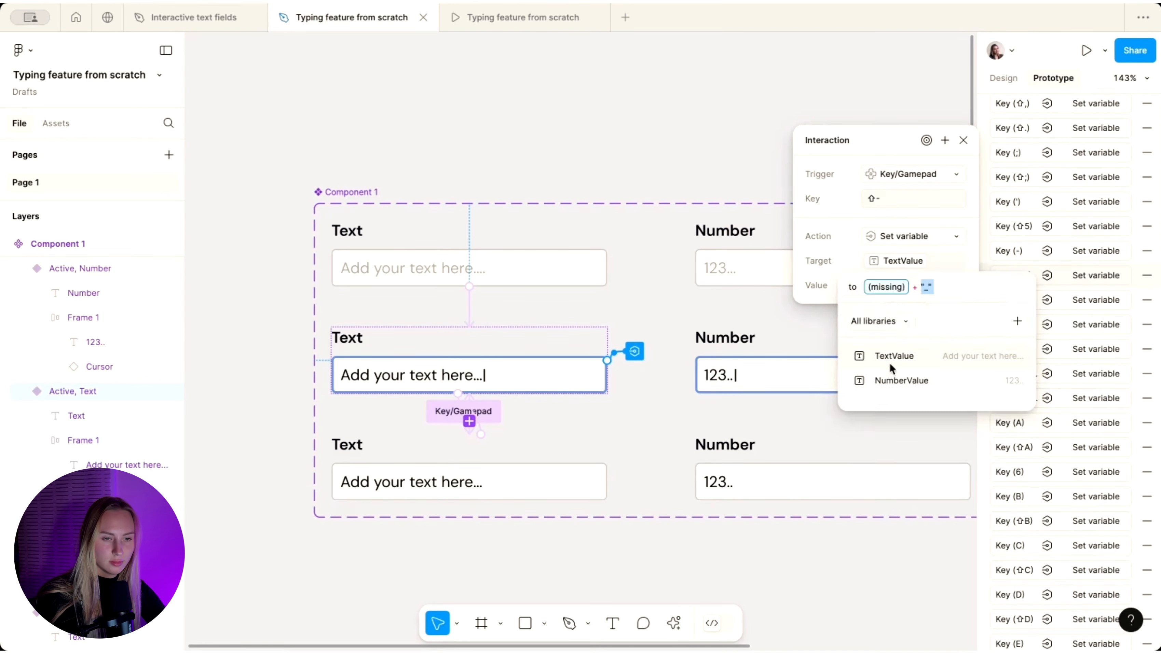
click(892, 333)
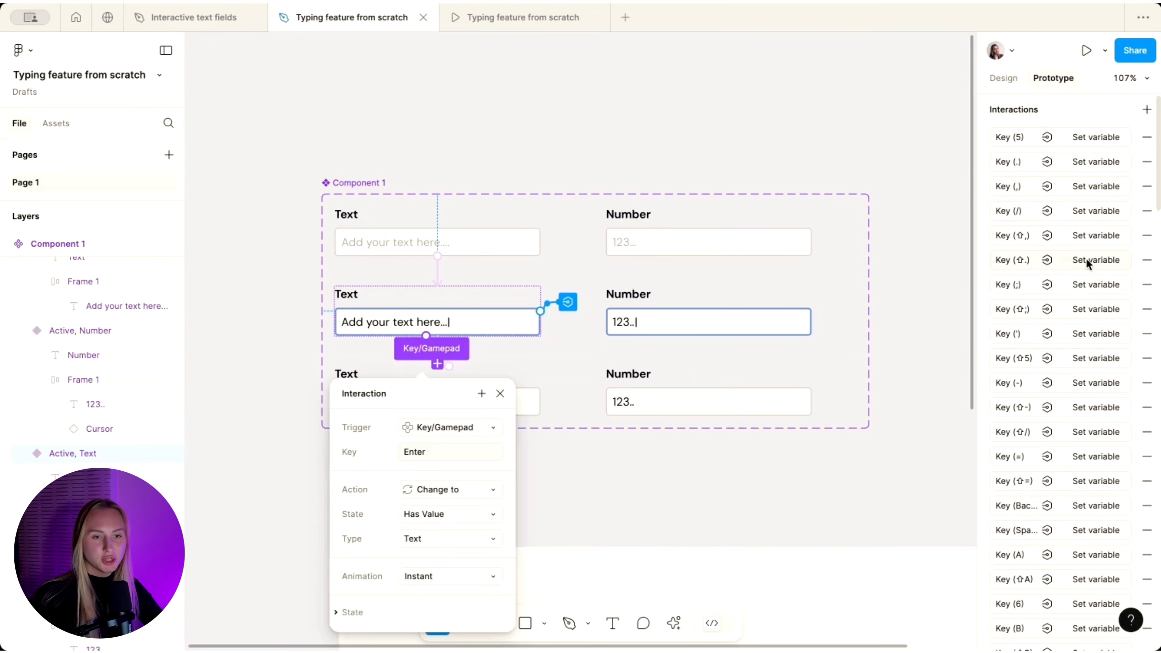
- Check the P, uppercase P and V key interactions, then close the interaction details
scroll(1085, 263, down, 15)
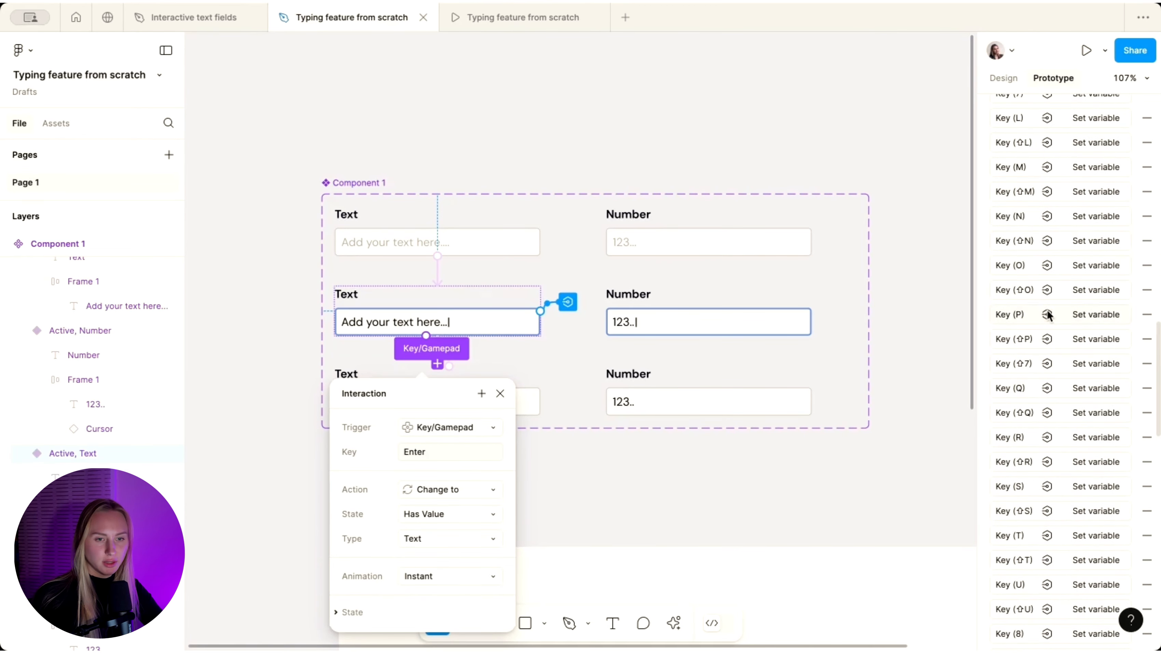
click(1049, 314)
click(1038, 339)
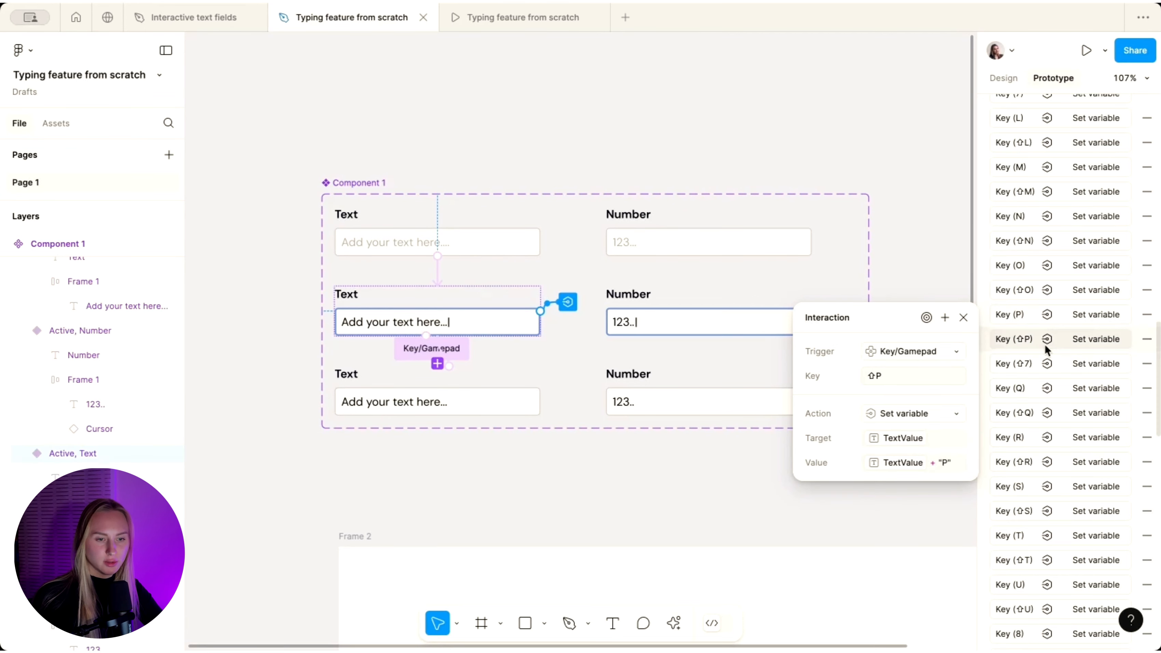
scroll(1041, 402, down, 8)
click(1043, 407)
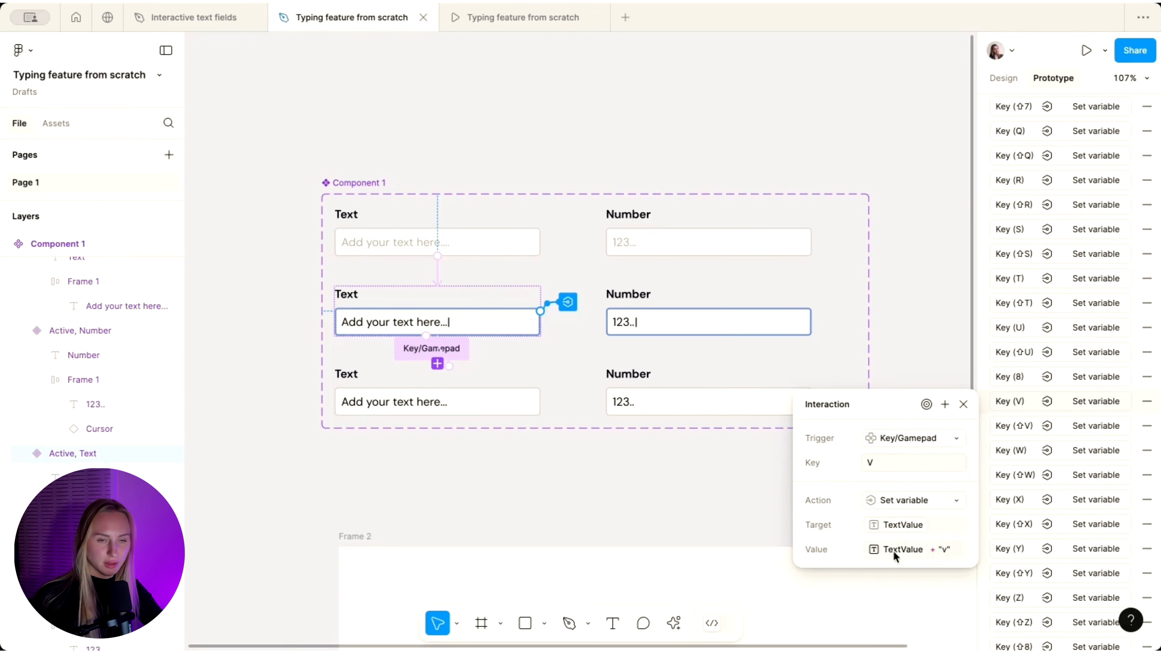
scroll(1098, 196, up, 20)
click(633, 127)
- In the prototype preview, type 'Hello world' in the Text field and 123343 in the Number field
click(478, 17)
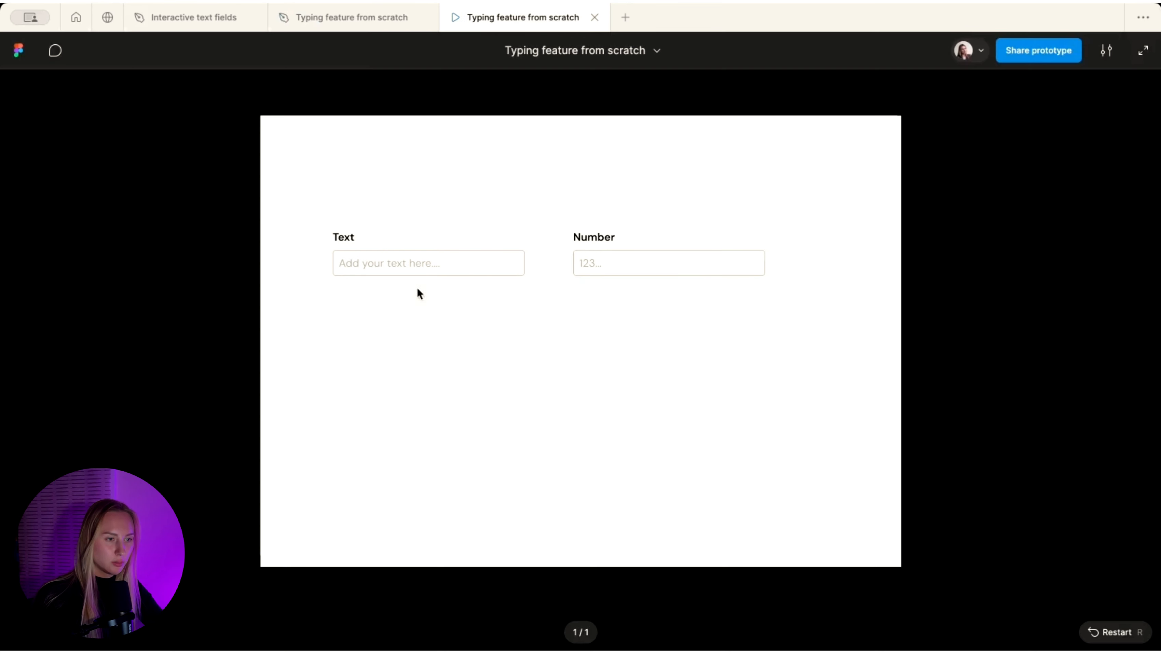
click(403, 271)
text(He)
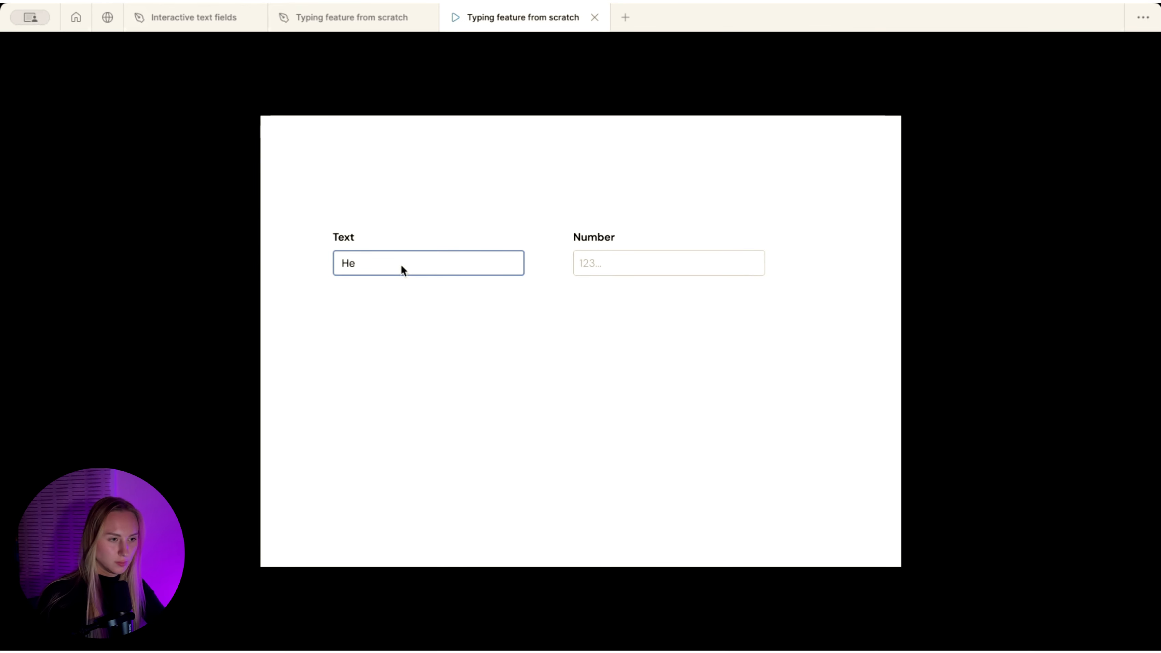
text(llo worl)
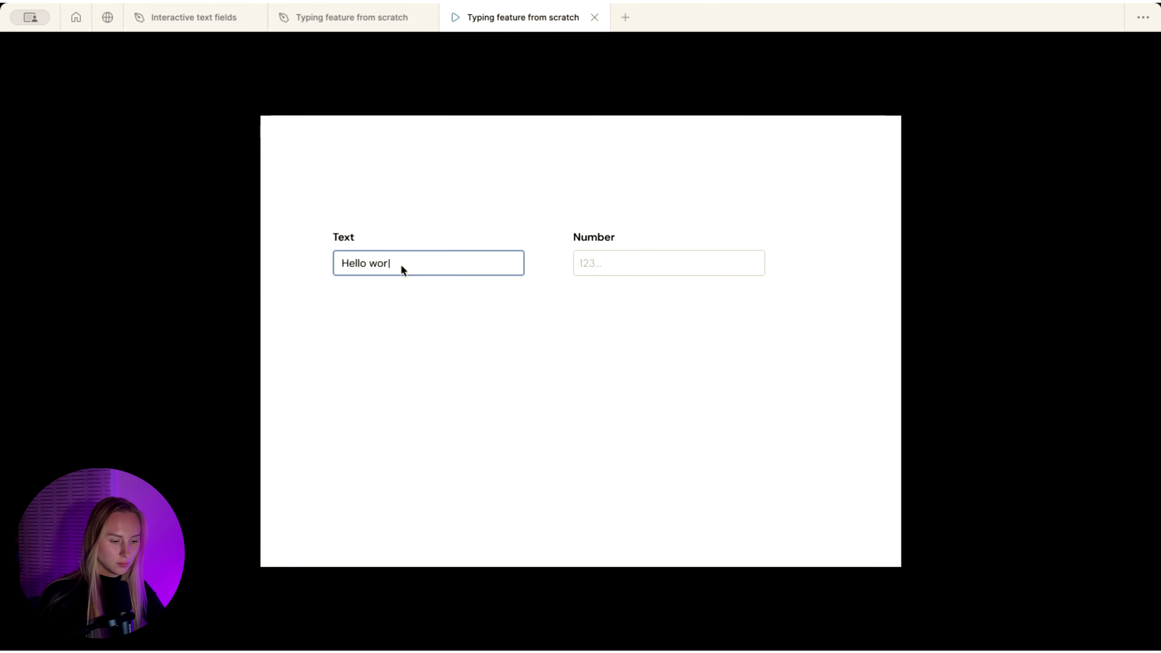
text(d)
click(592, 262)
text(12)
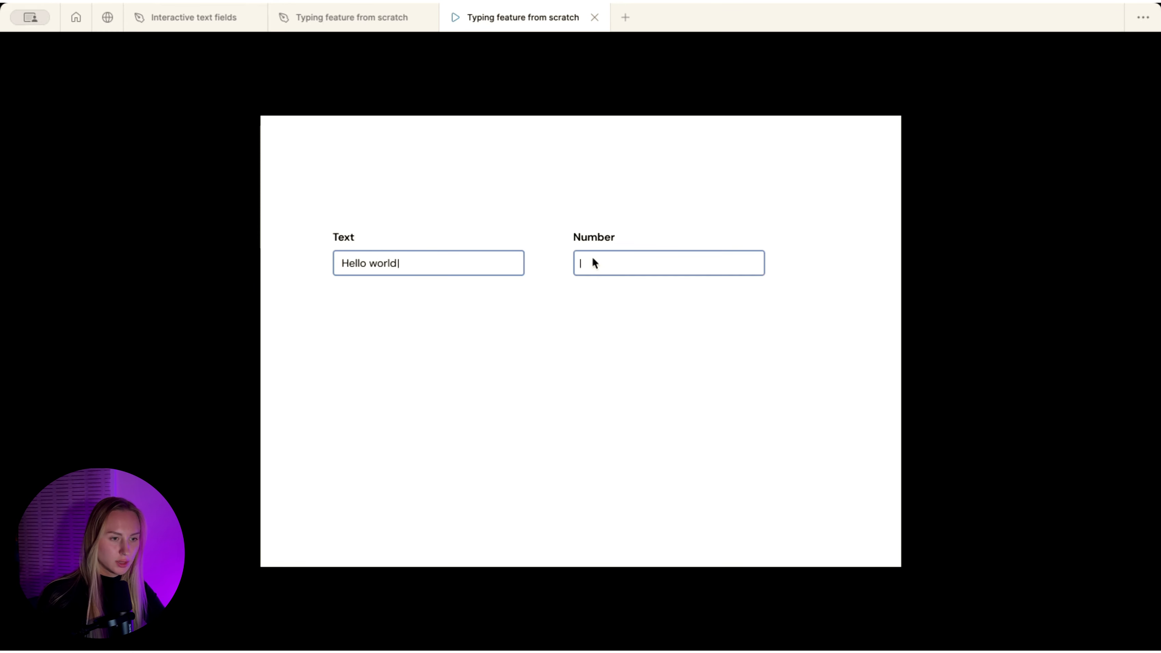
text(3343)
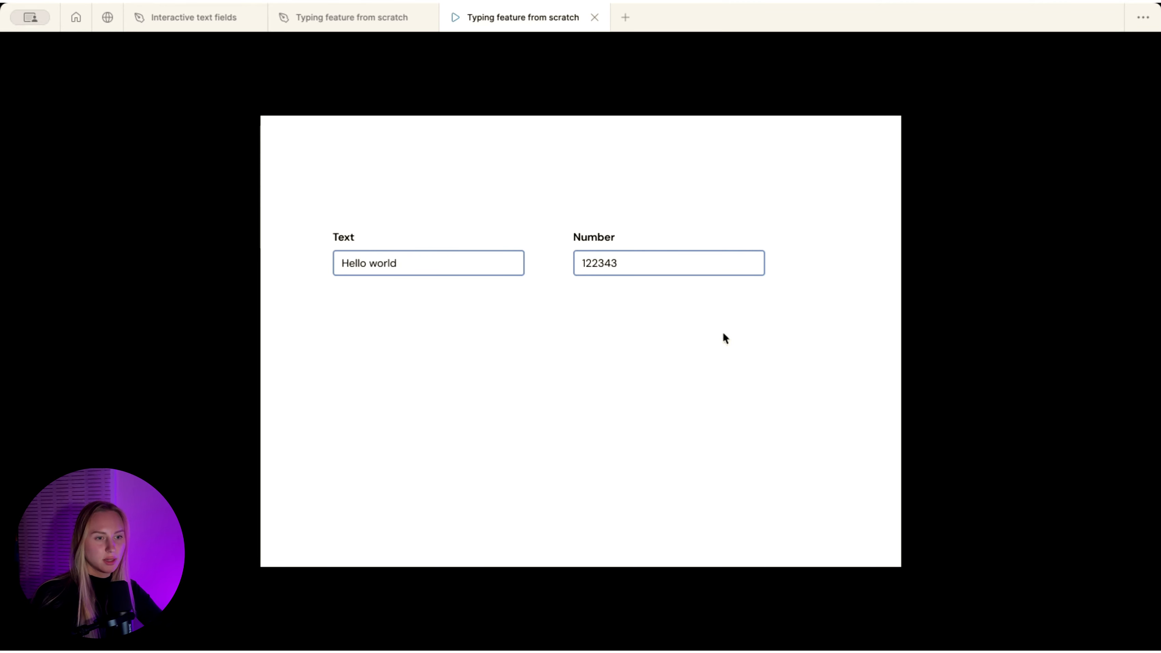
click(631, 297)
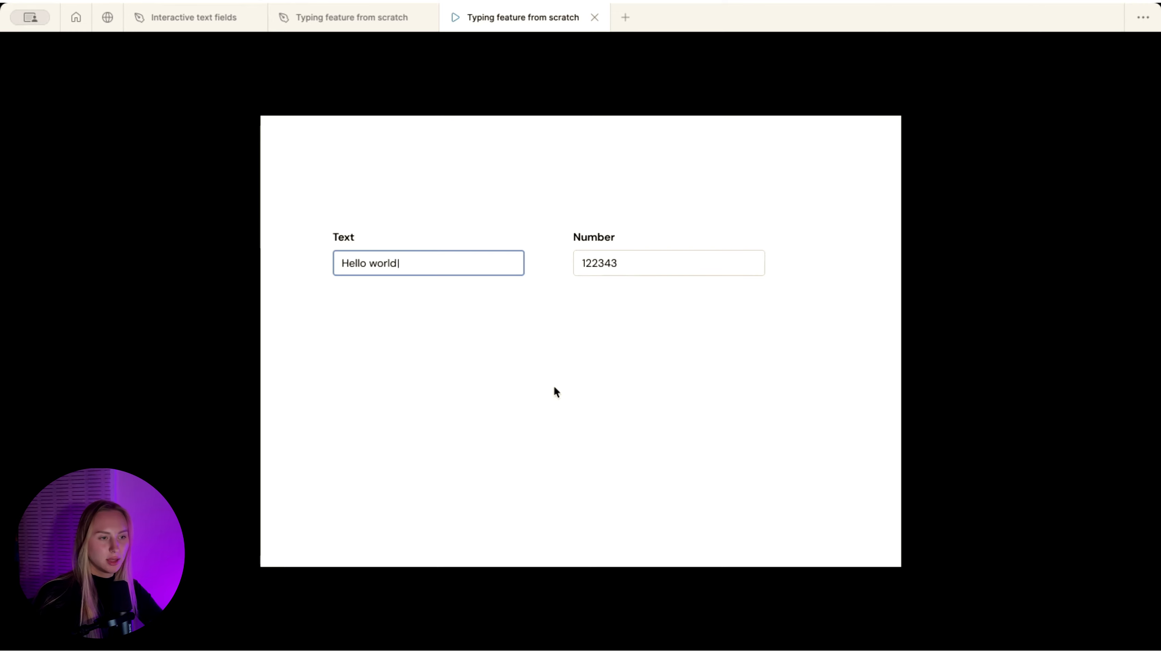
- Return to the design file and open the Local variables panel
click(350, 27)
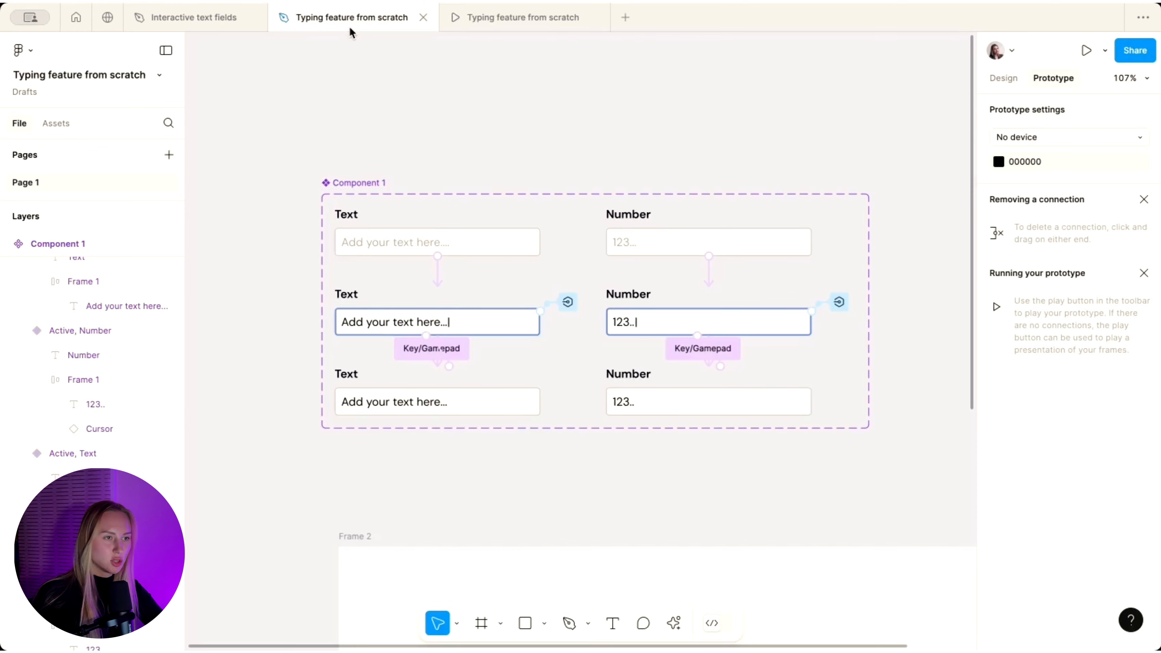
scroll(577, 60, down, 5)
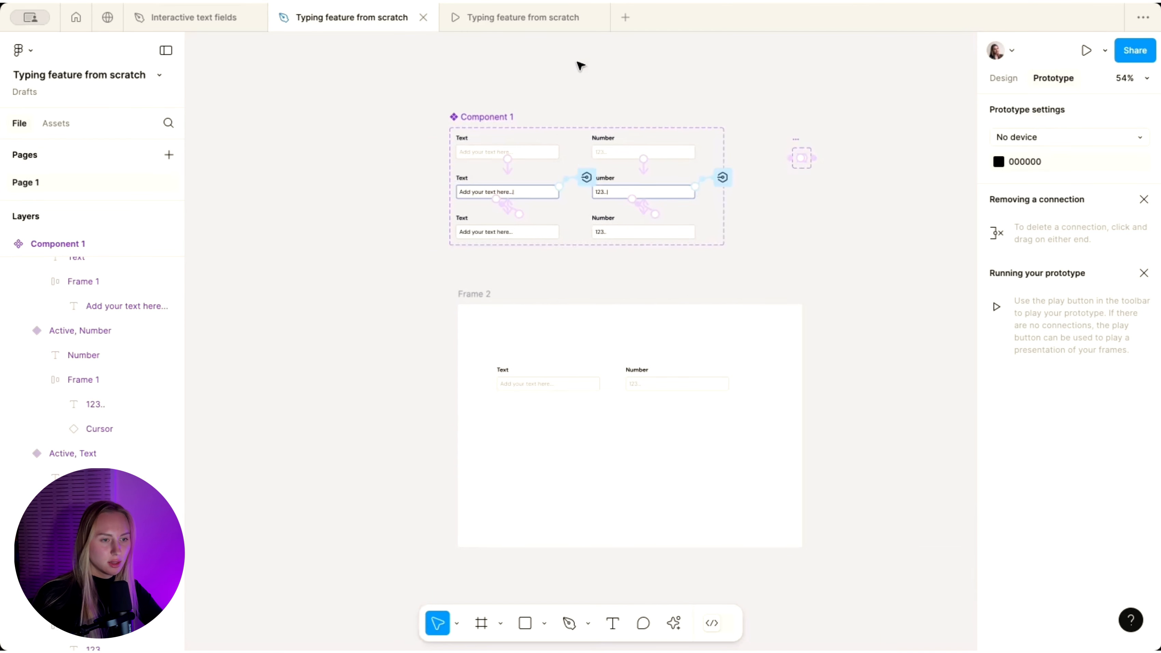
scroll(577, 61, up, 3)
click(1003, 84)
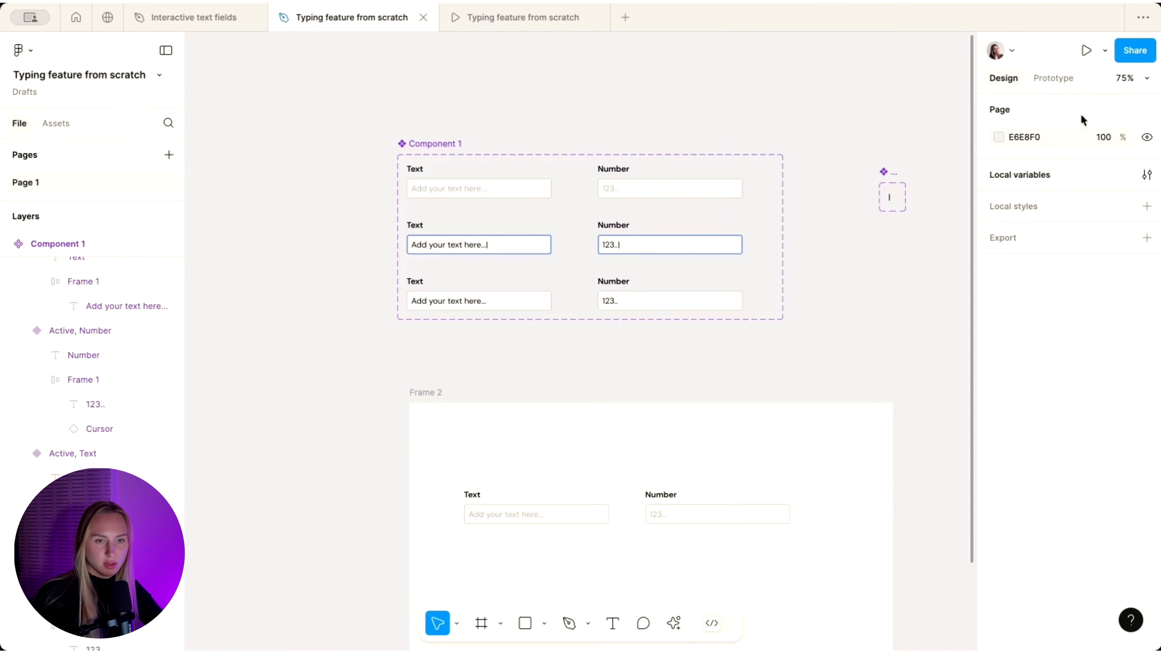
click(1147, 175)
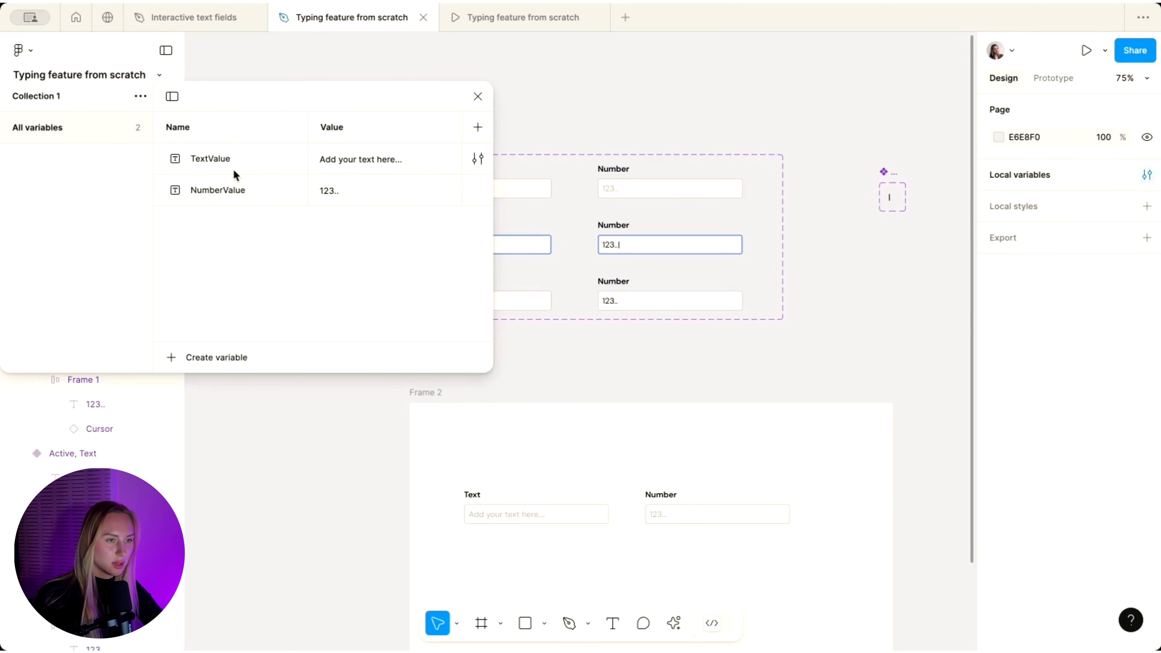
- Create a string variable named TextInput with an empty default value
click(234, 360)
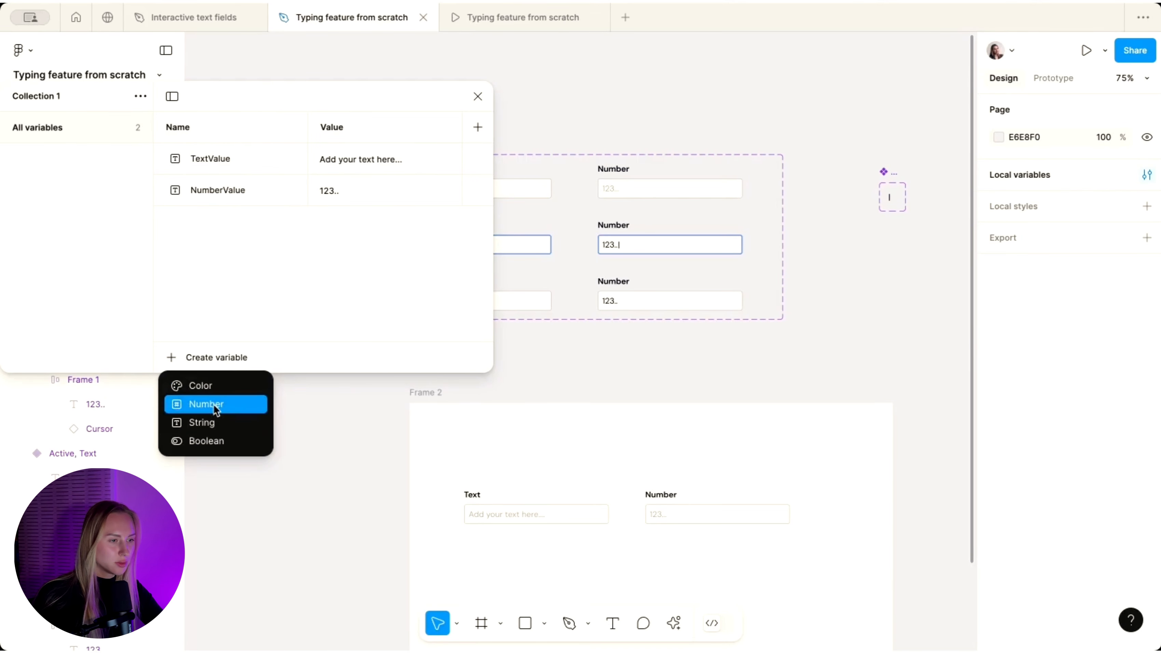
click(214, 420)
text(TextIn)
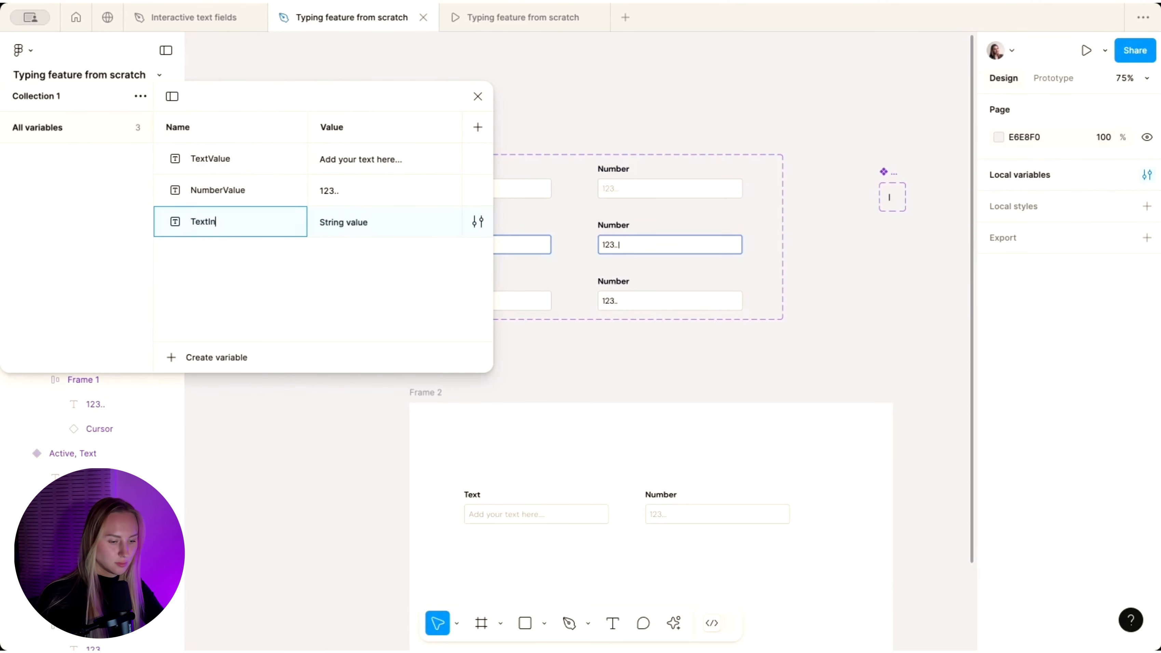
text(put)
key(Return)
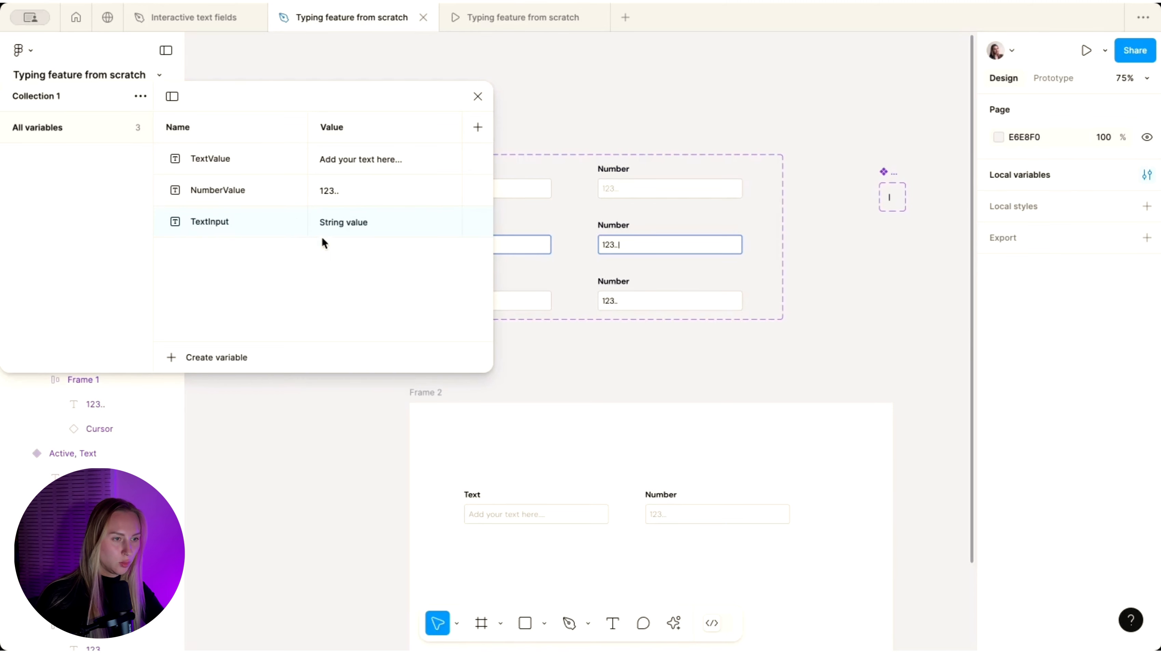
click(334, 224)
key(BackSpace)
click(314, 258)
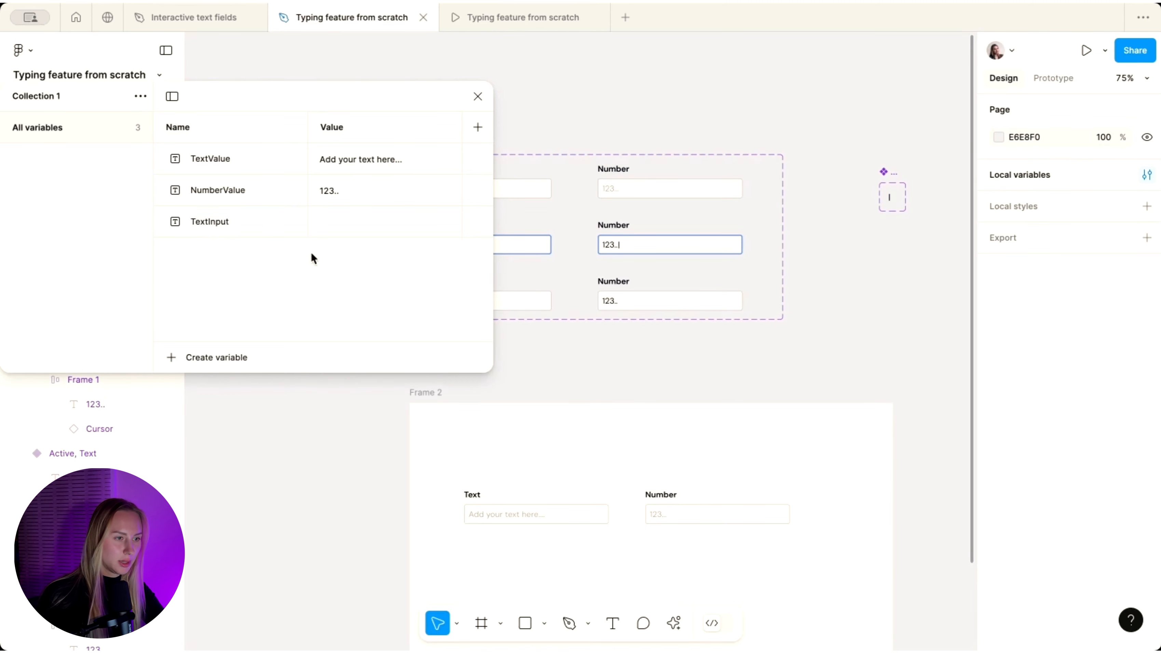
- Add an empty string variable NumberInput and close the variables panel
click(198, 360)
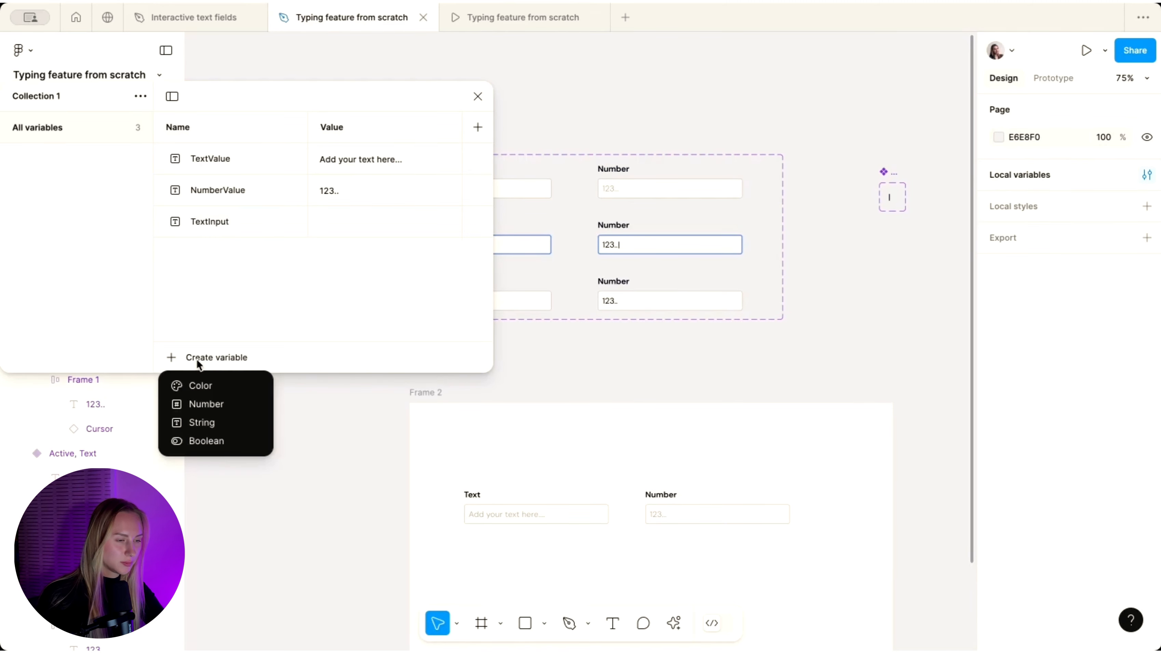
click(202, 424)
text(NumberInput)
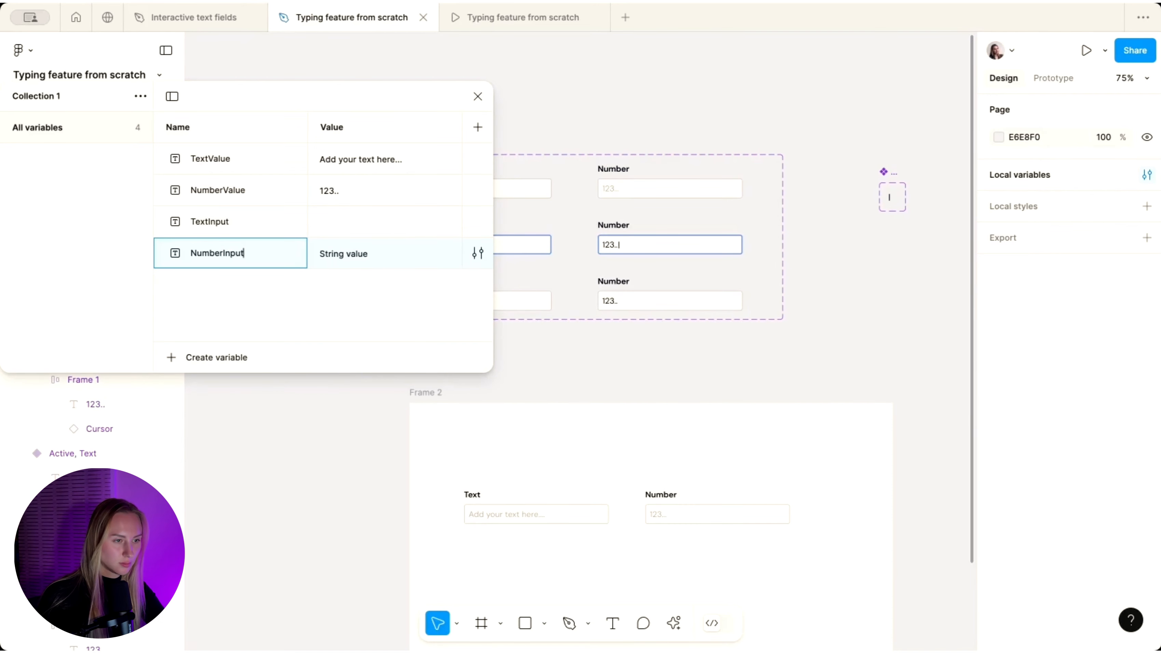
click(326, 254)
key(BackSpace)
click(309, 405)
click(478, 96)
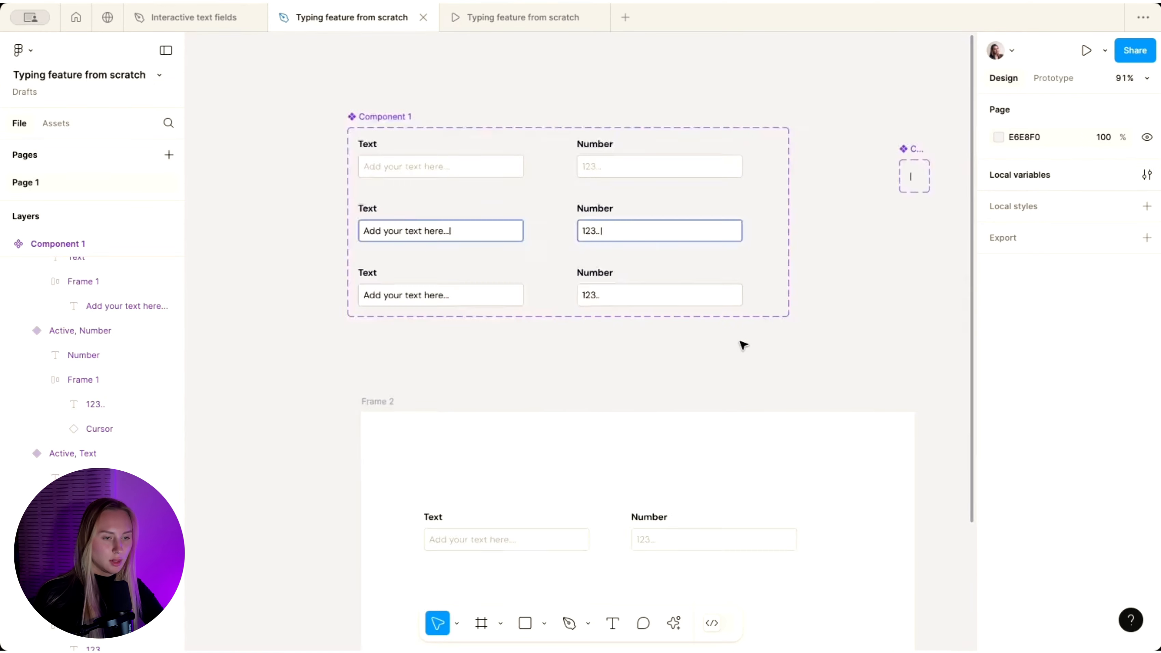
- Bind the Frame 2 Text field instance's State to the TextInput variable
scroll(743, 343, down, 3)
scroll(744, 342, up, 1)
click(430, 390)
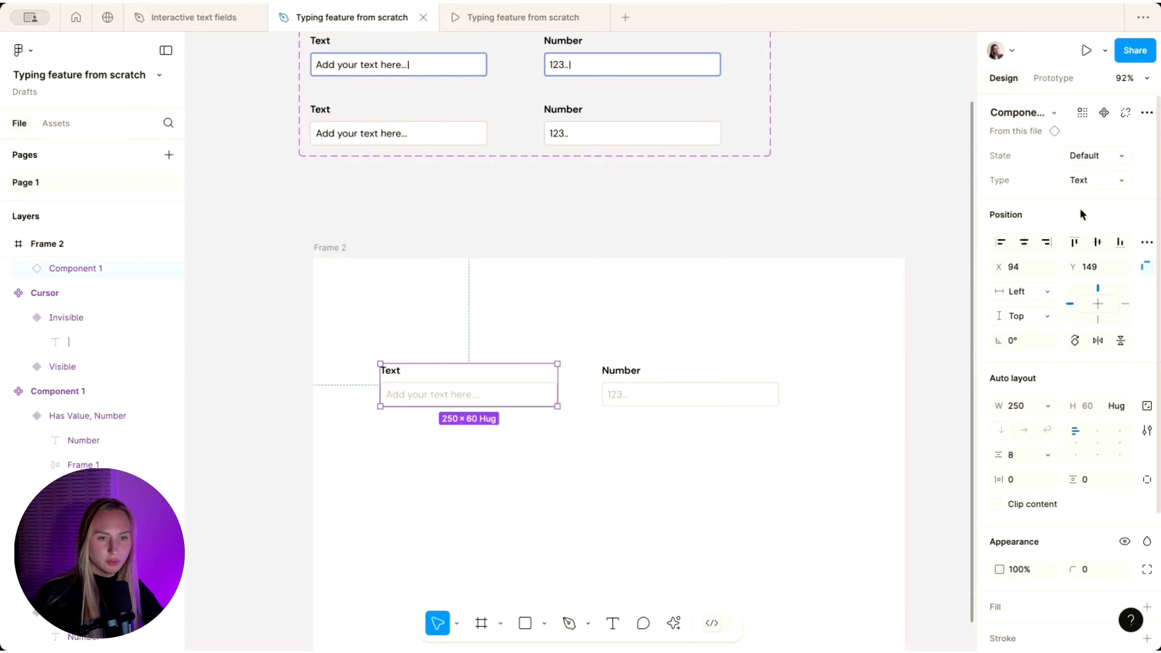
click(1146, 156)
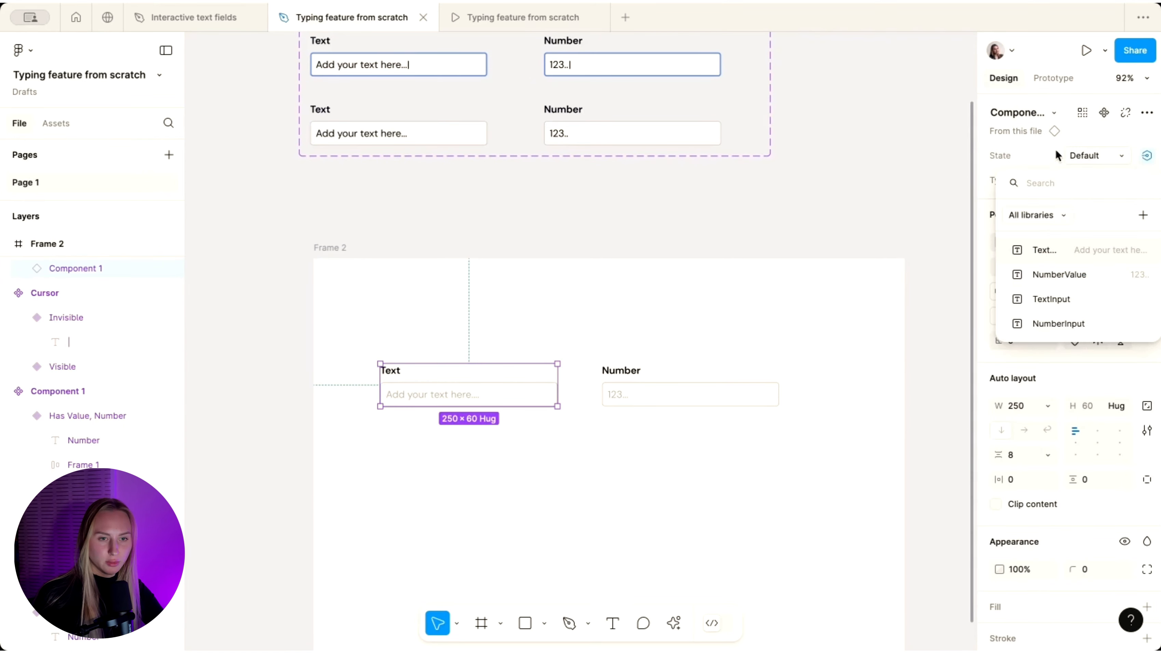
click(1060, 305)
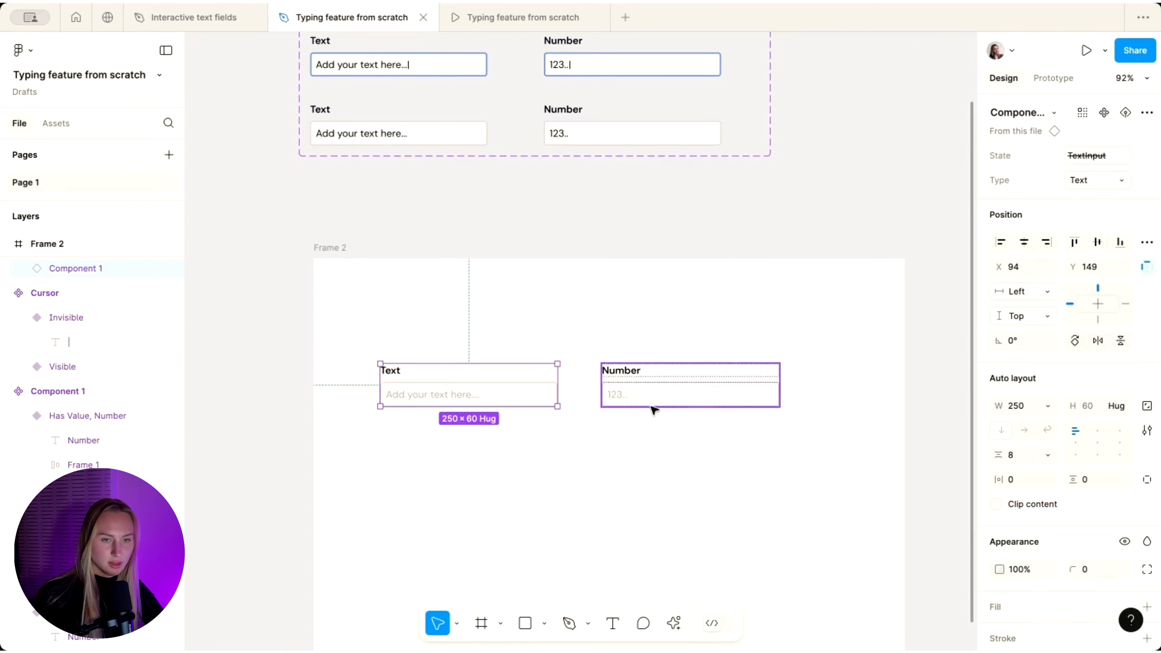
- Bind the Frame 2 Number field instance's State to the NumberInput variable
click(669, 366)
click(1146, 157)
click(1059, 324)
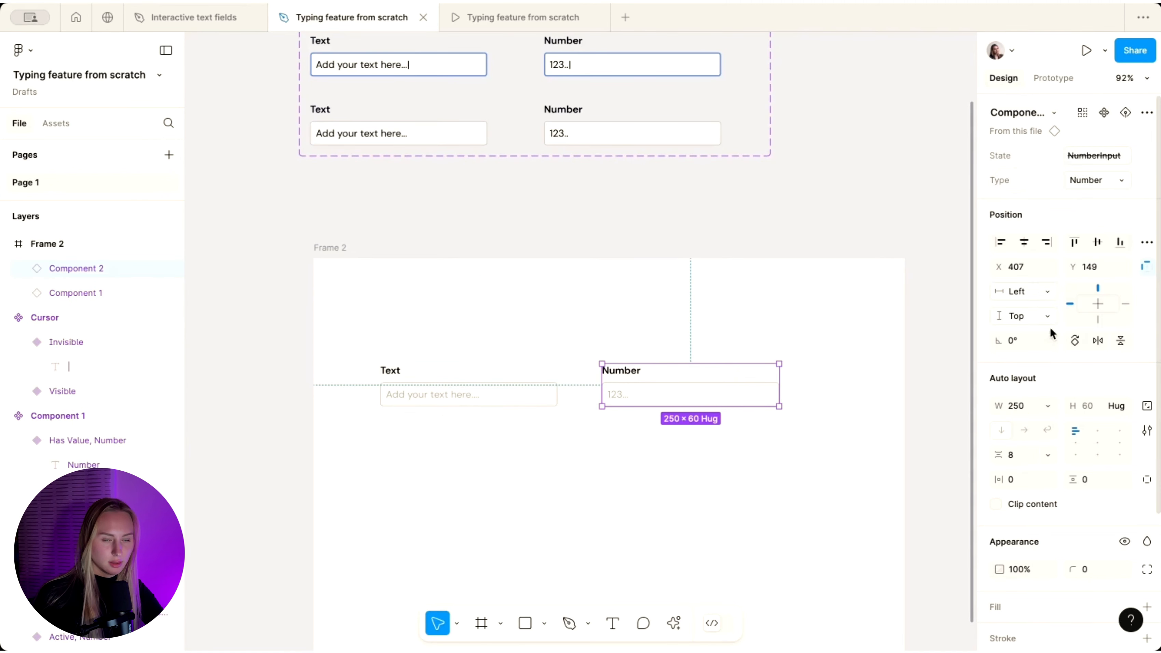
click(772, 264)
- Select the top Text field in Component 1 and show its prototype interactions
scroll(776, 268, down, 3)
scroll(776, 268, up, 2)
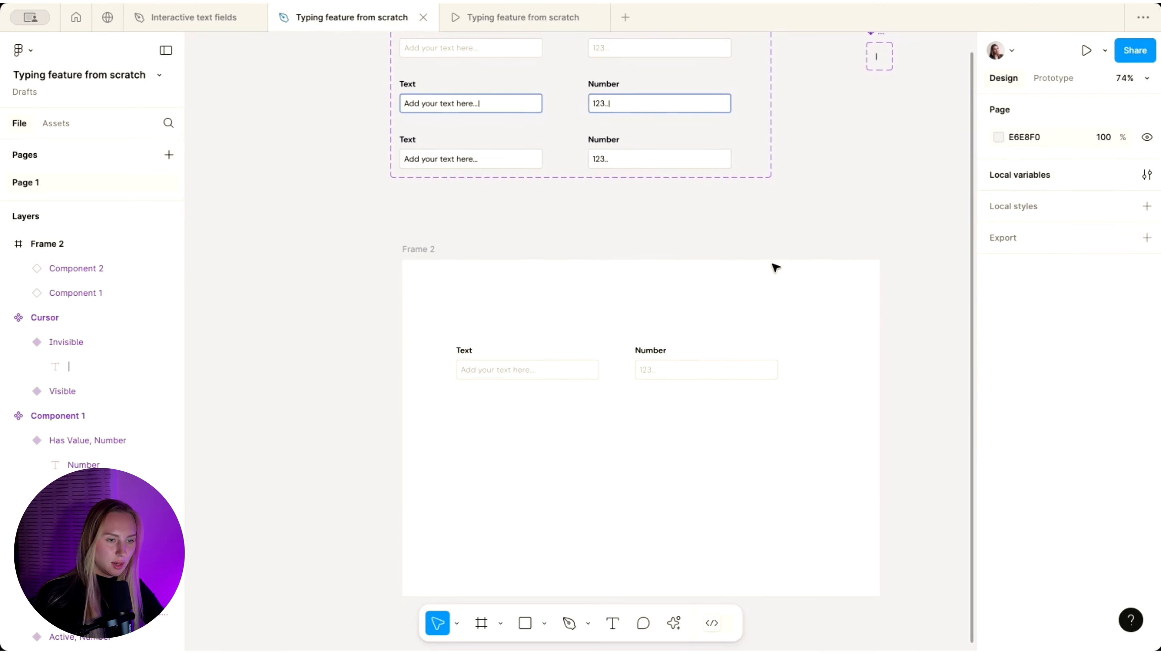
scroll(485, 303, up, 4)
scroll(485, 303, up, 4)
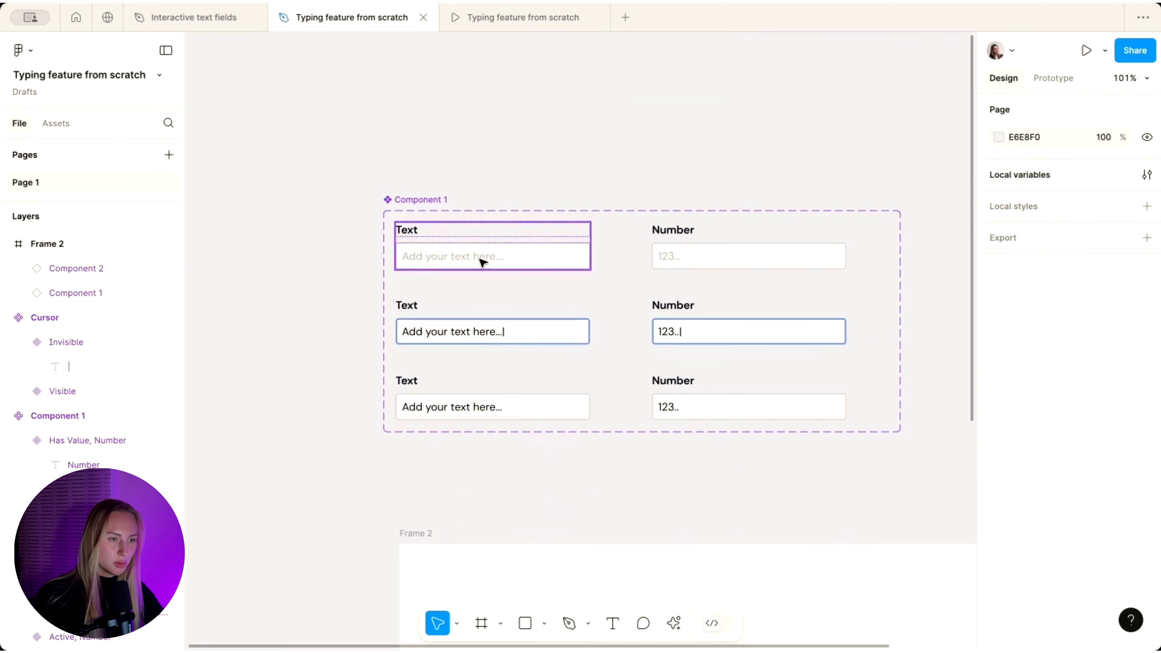
click(482, 262)
click(1070, 81)
- Add a conditional to the Text field's click interaction: if TextInput equals "Active"
scroll(503, 276, up, 5)
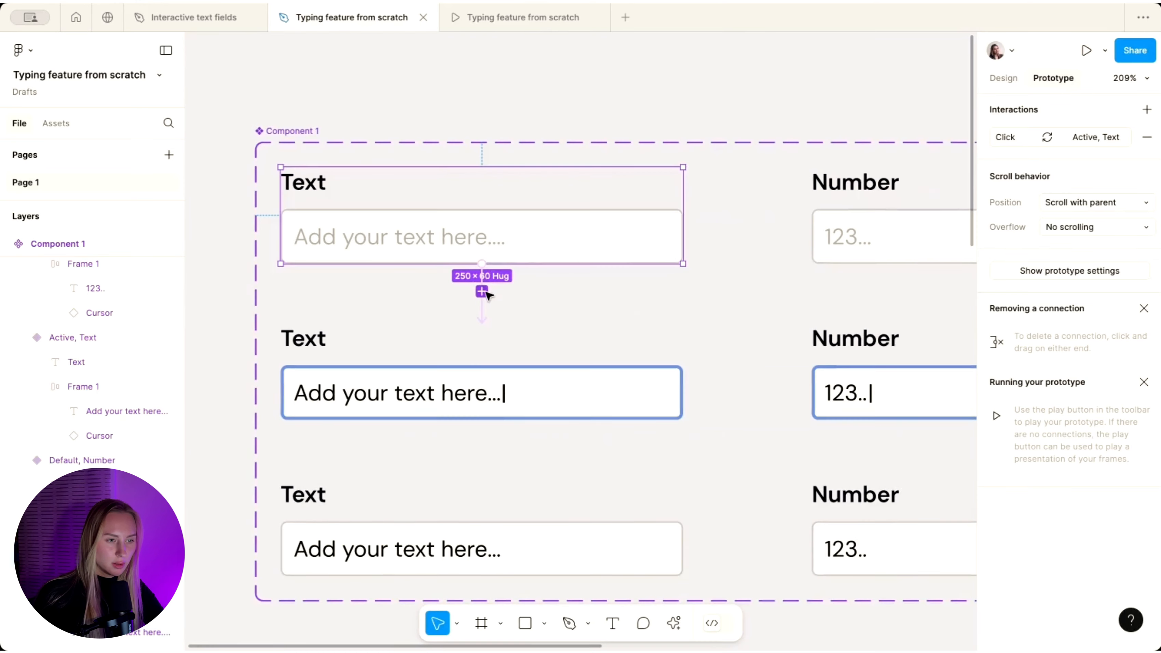
click(484, 293)
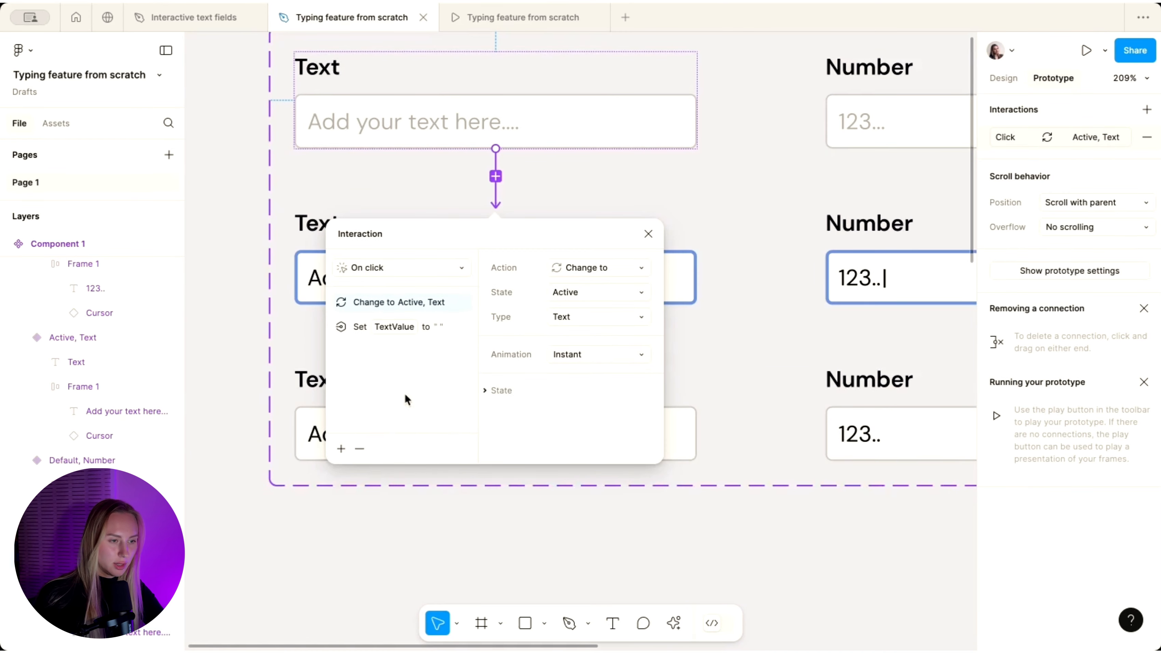
click(341, 449)
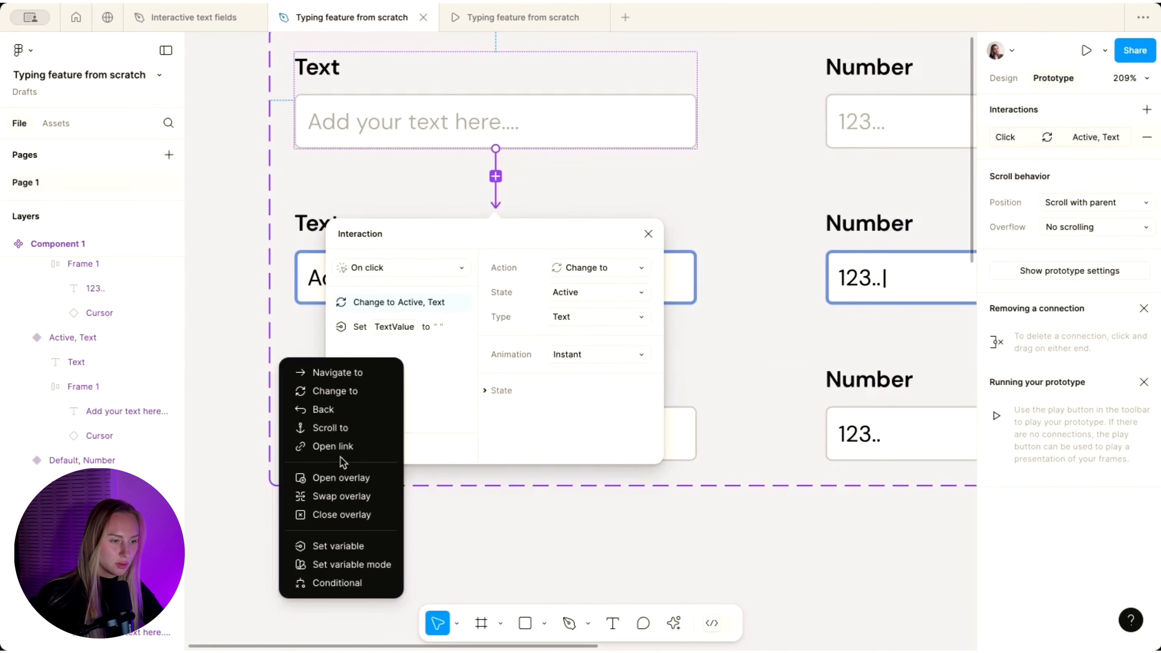
click(339, 584)
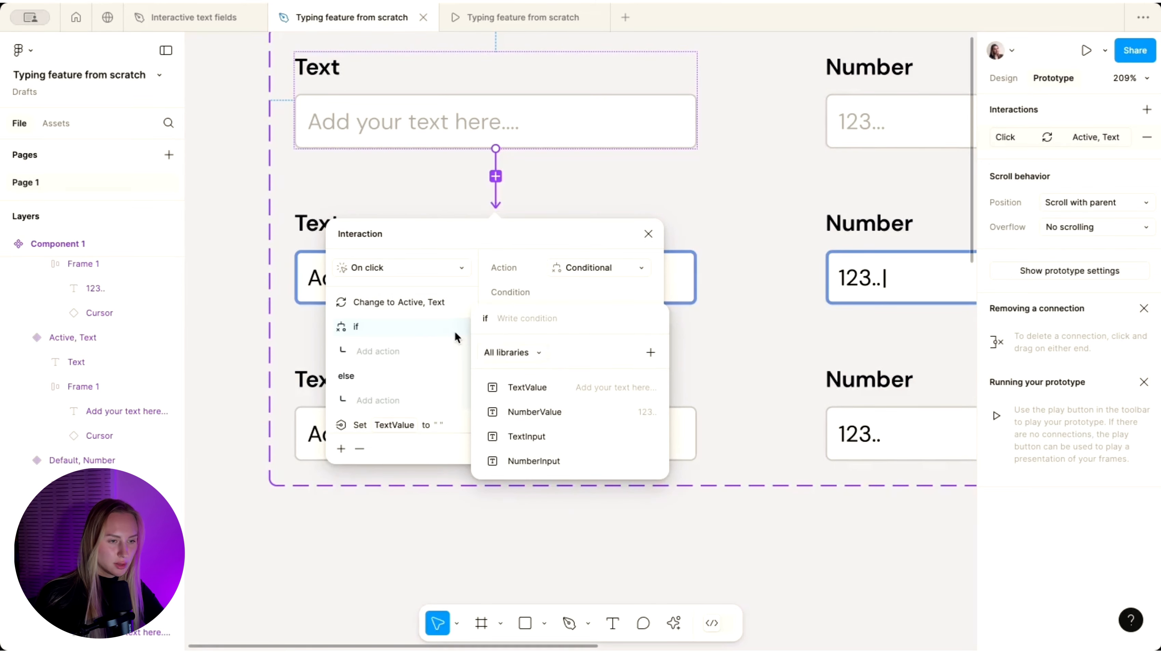
ctrl+scroll(454, 331, down, 2)
ctrl+scroll(454, 331, up, 2)
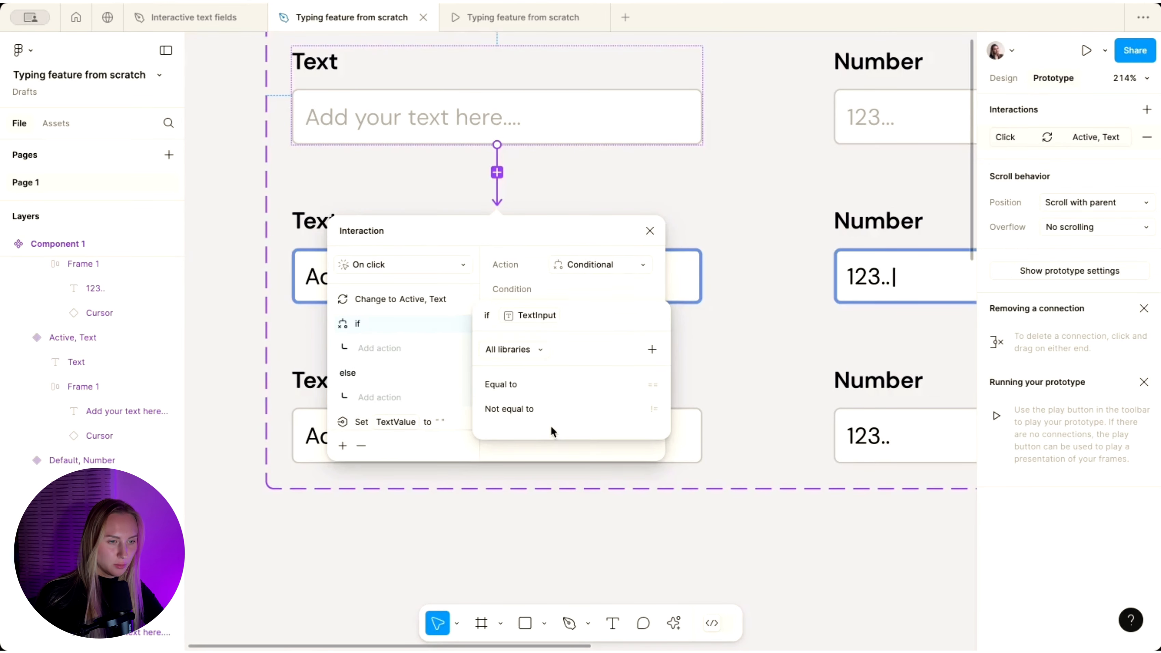
click(528, 383)
text("Active")
key(Return)
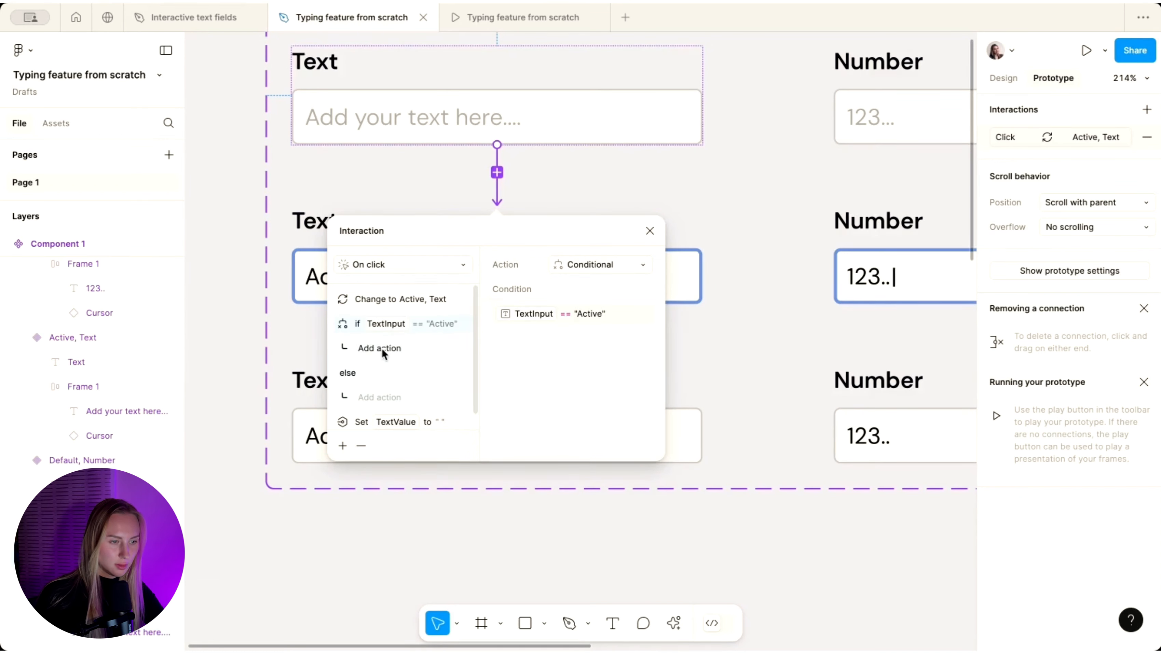
- In that if branch, set NumberInput to "Has Value" and close the interaction editor
click(373, 350)
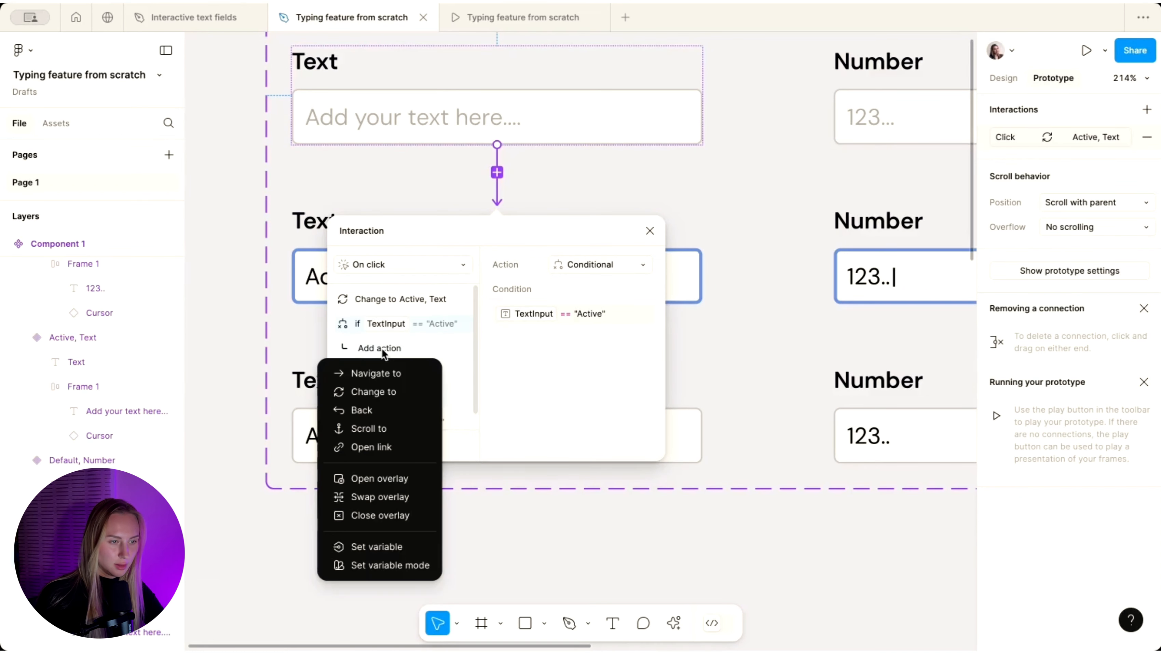
click(372, 547)
click(603, 437)
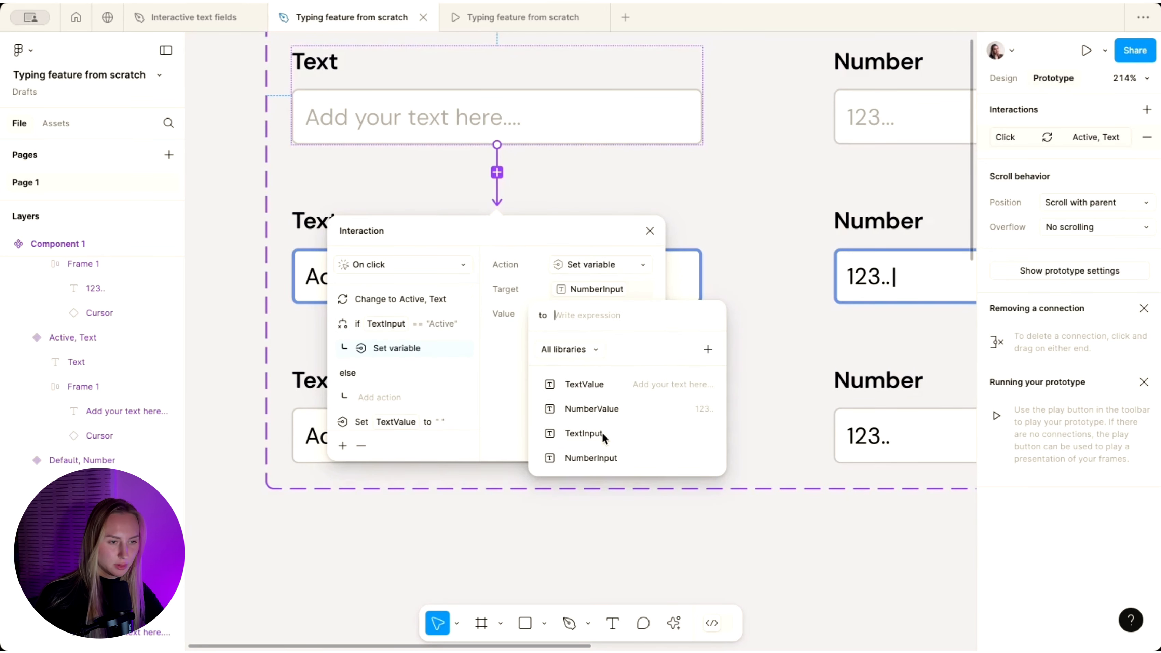
text(")
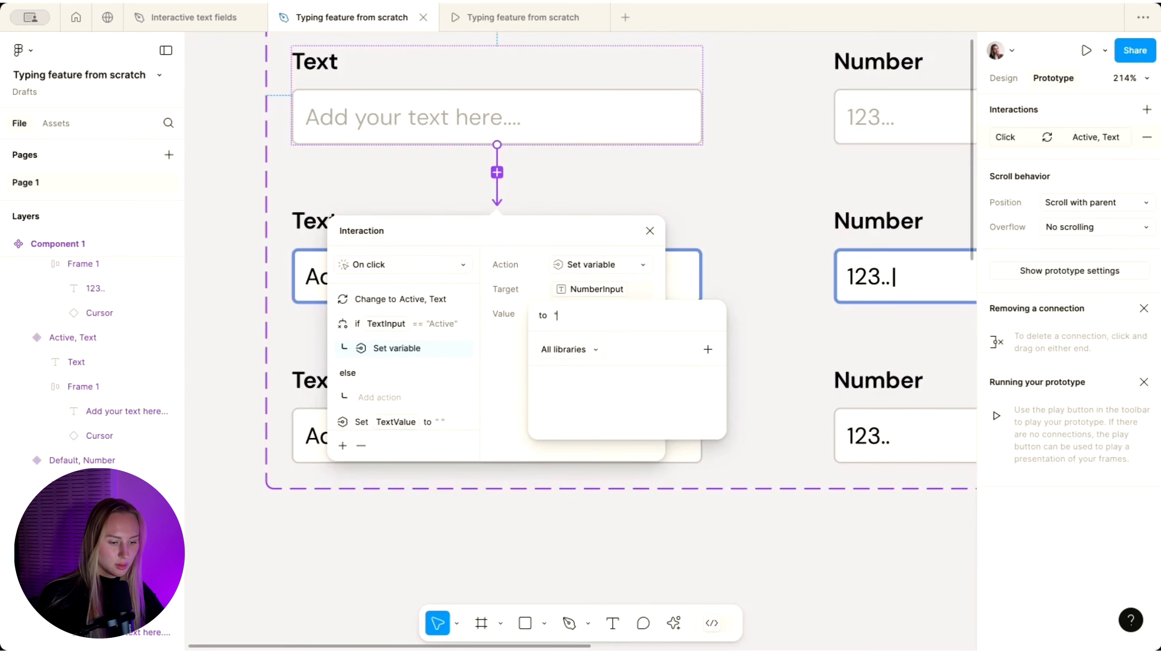
text(Has V)
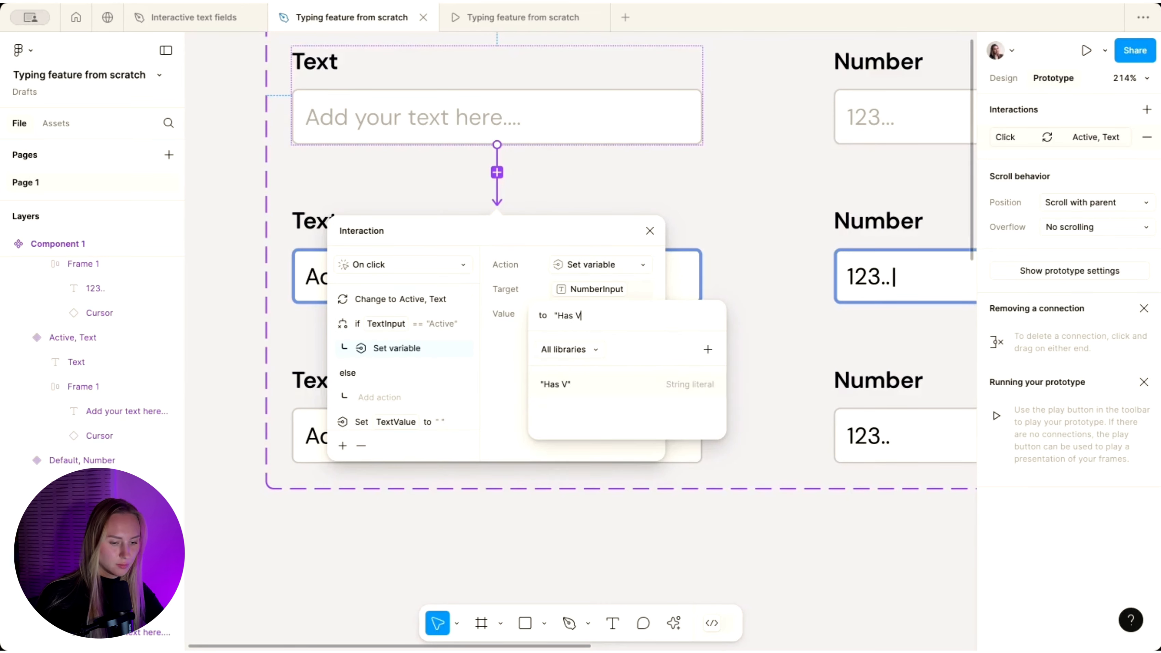
text(alue)
key(Return)
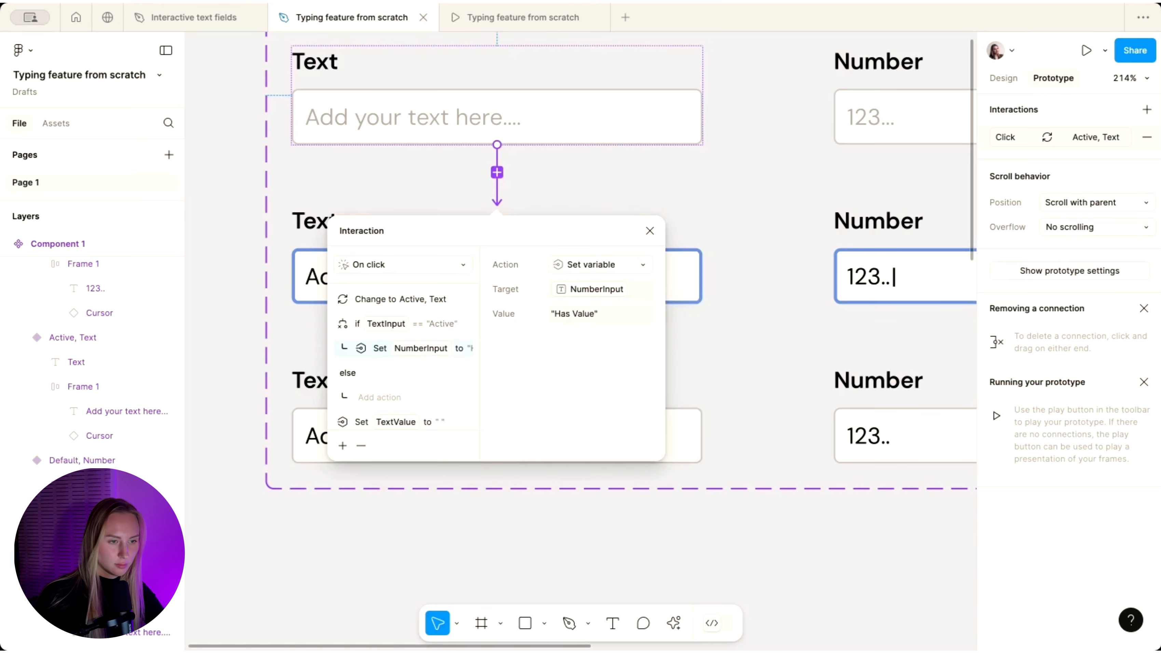
click(344, 325)
click(293, 442)
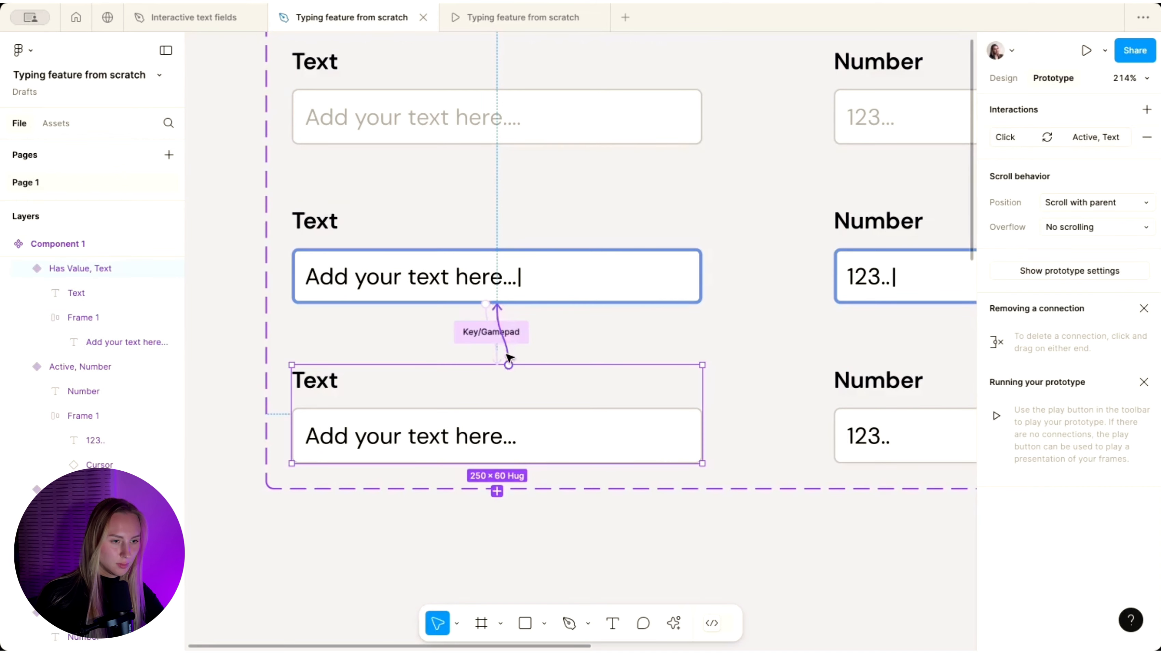
- On the Has Value Text variant's interaction, write the condition TextInput equals "Active"
click(511, 356)
click(389, 351)
click(516, 343)
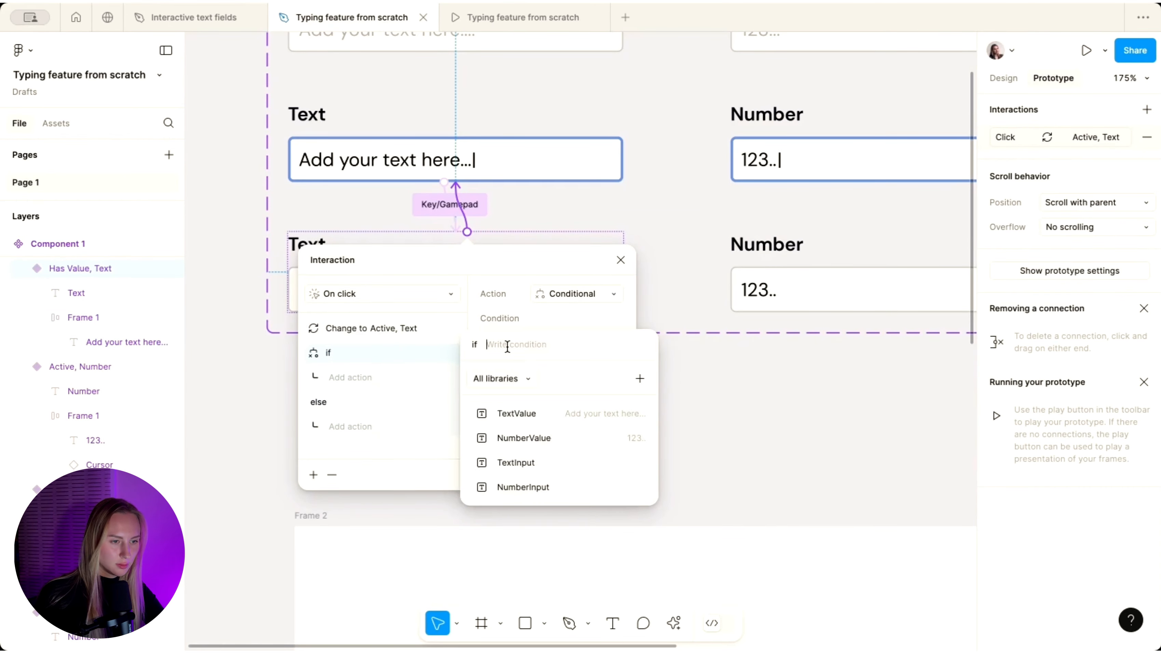
click(540, 467)
click(520, 423)
text("Active")
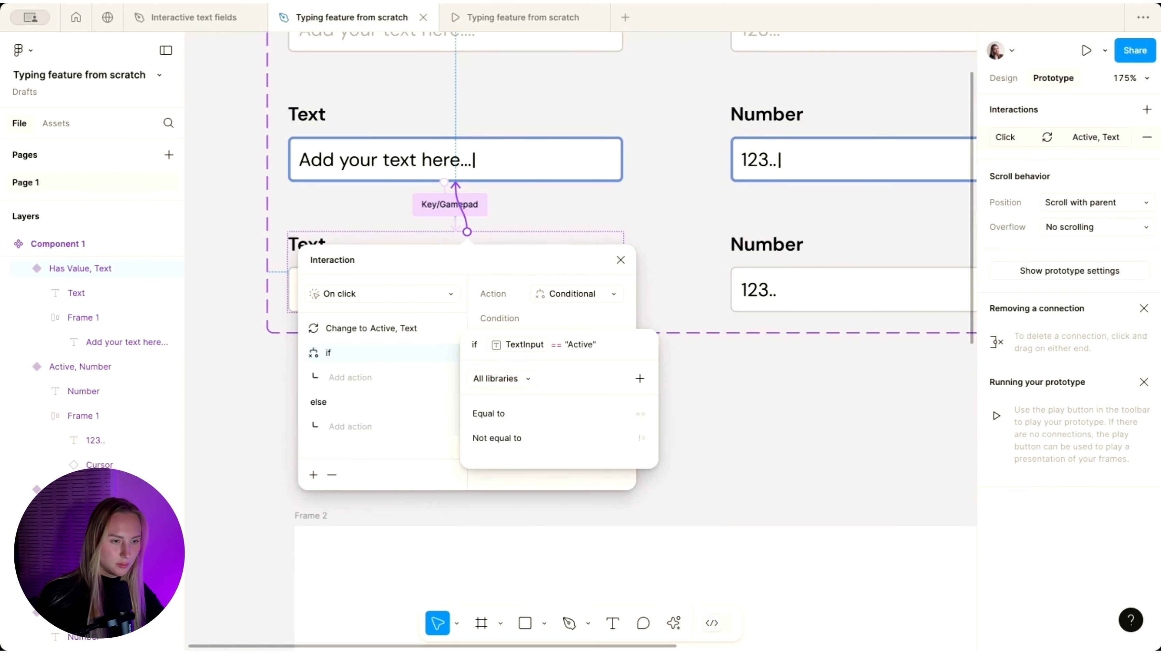
key(Return)
- Make that branch set NumberInput to "Has Value"
click(350, 378)
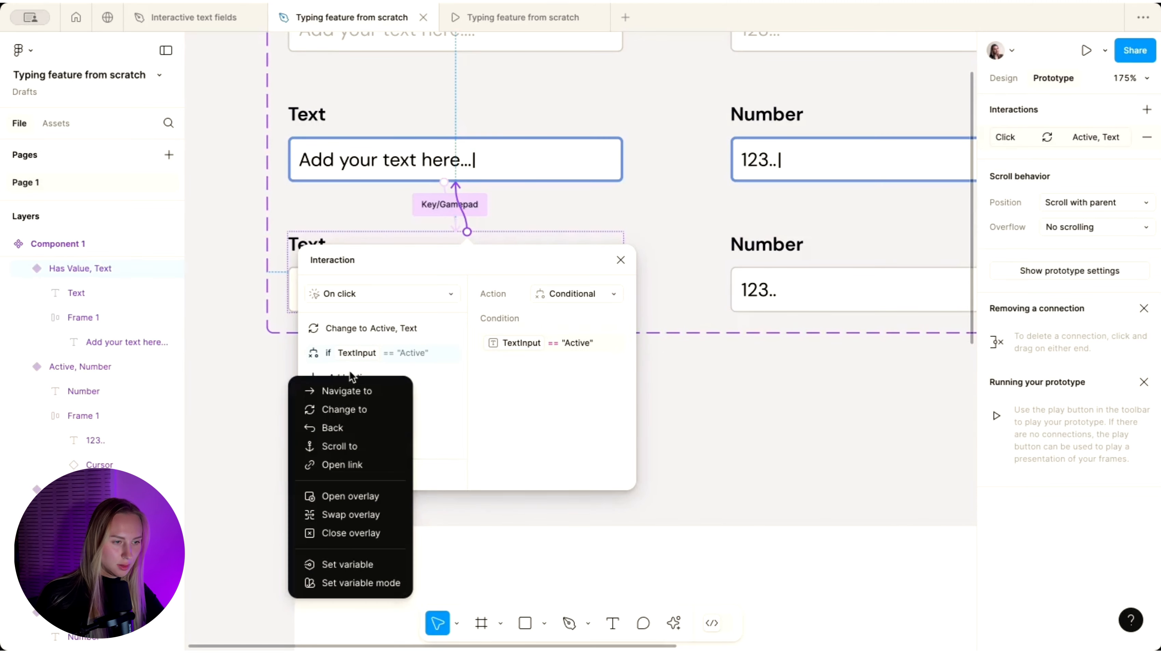
click(348, 564)
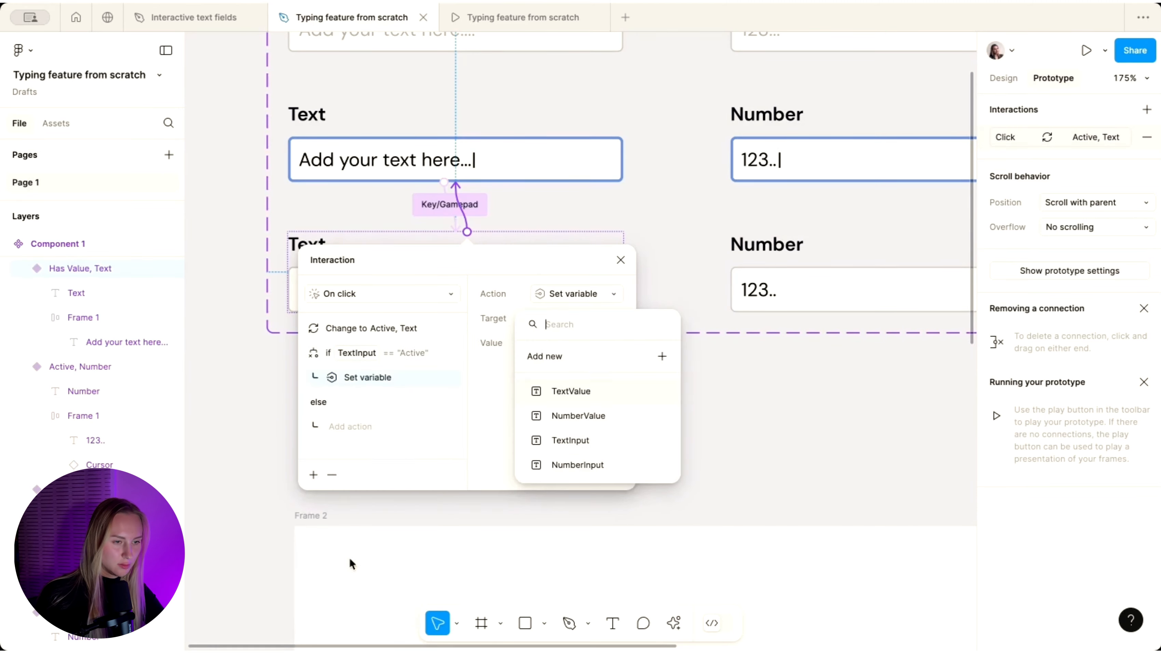
click(577, 463)
text(")
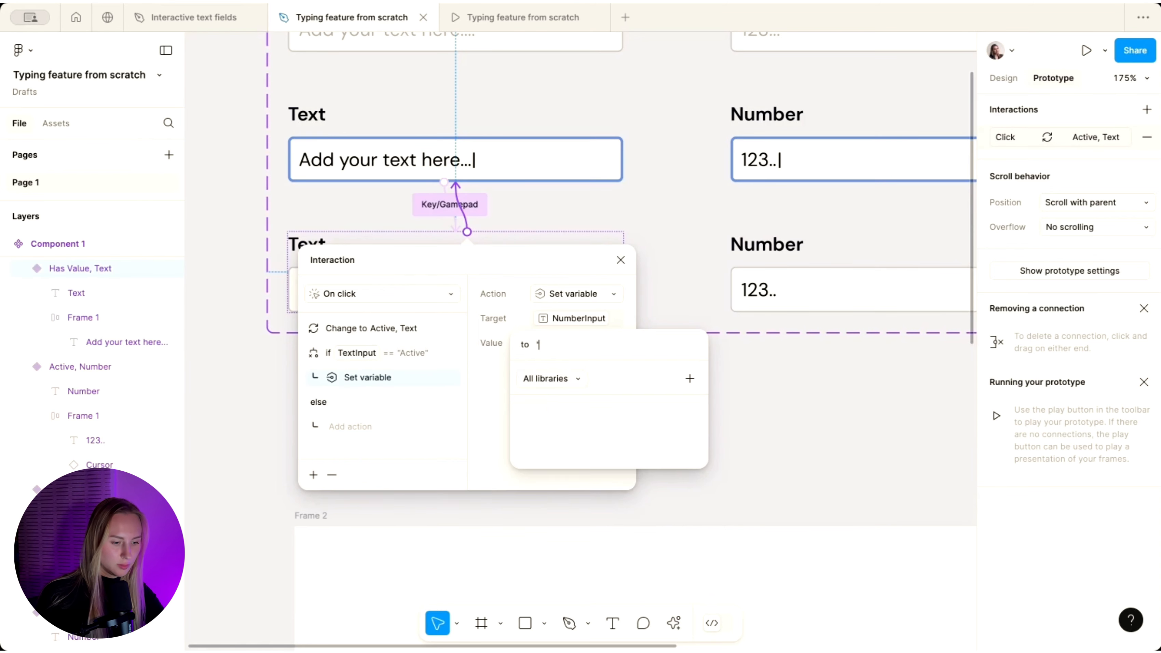
text(Has Valu)
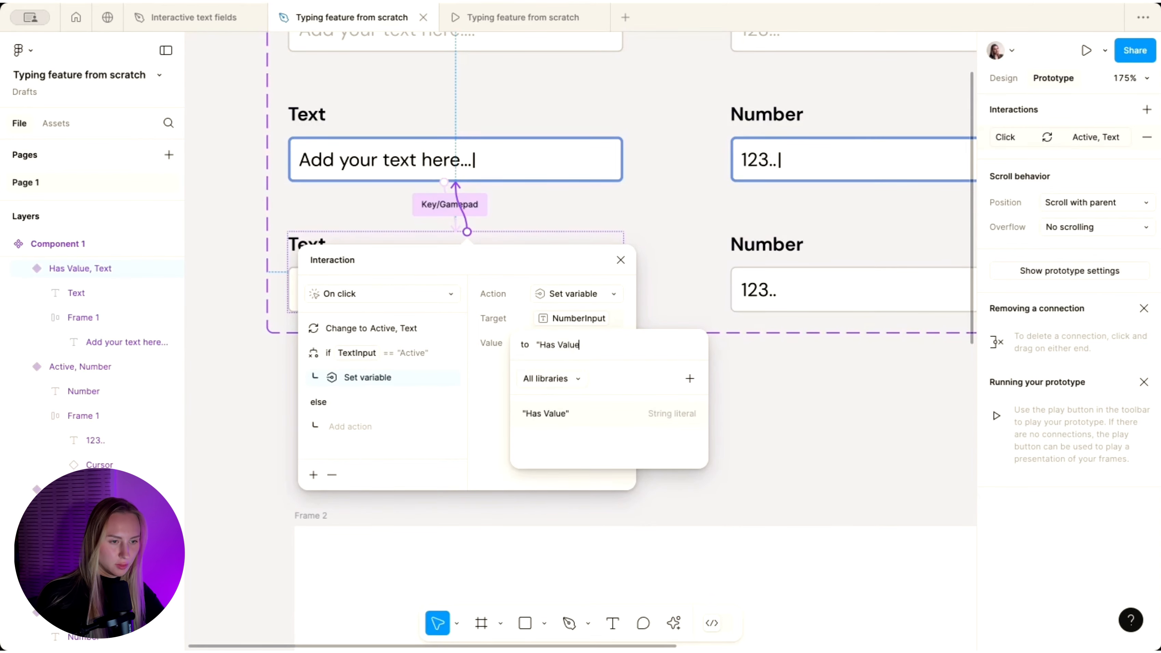
text(e)
key(Return)
scroll(659, 162, right, 5)
scroll(659, 162, up, 3)
scroll(659, 162, up, 1)
click(659, 162)
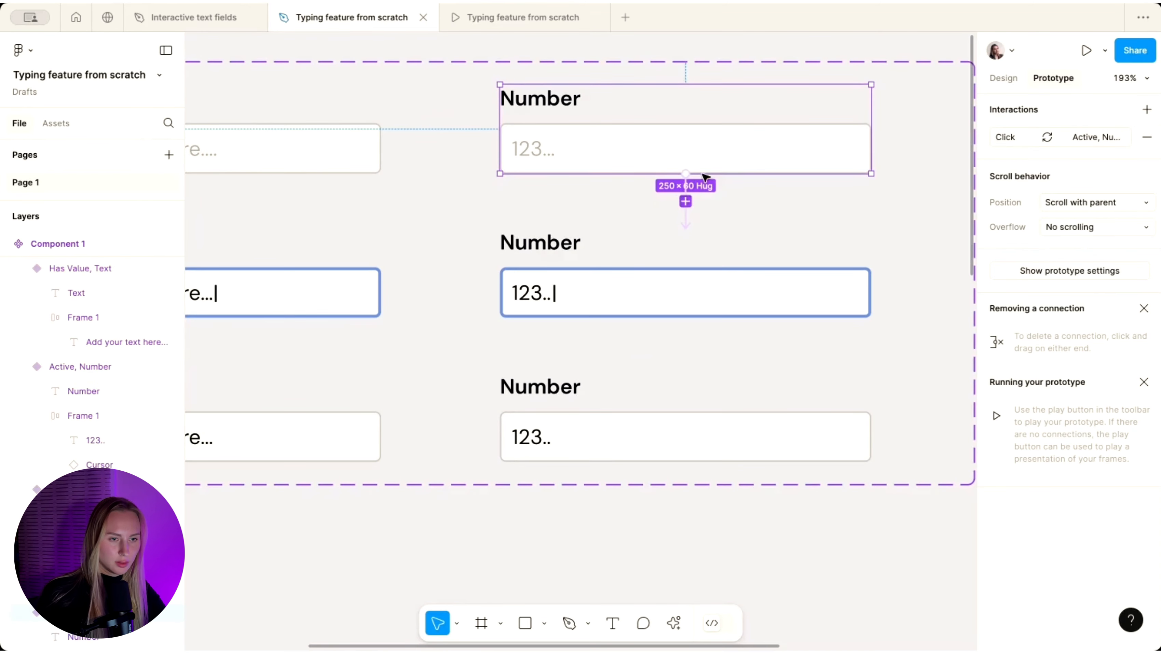
- Give the default Number variant's click a conditional: if NumberInput equals 'Active', set TextInput to 'Has Value'
click(686, 217)
click(534, 465)
click(522, 585)
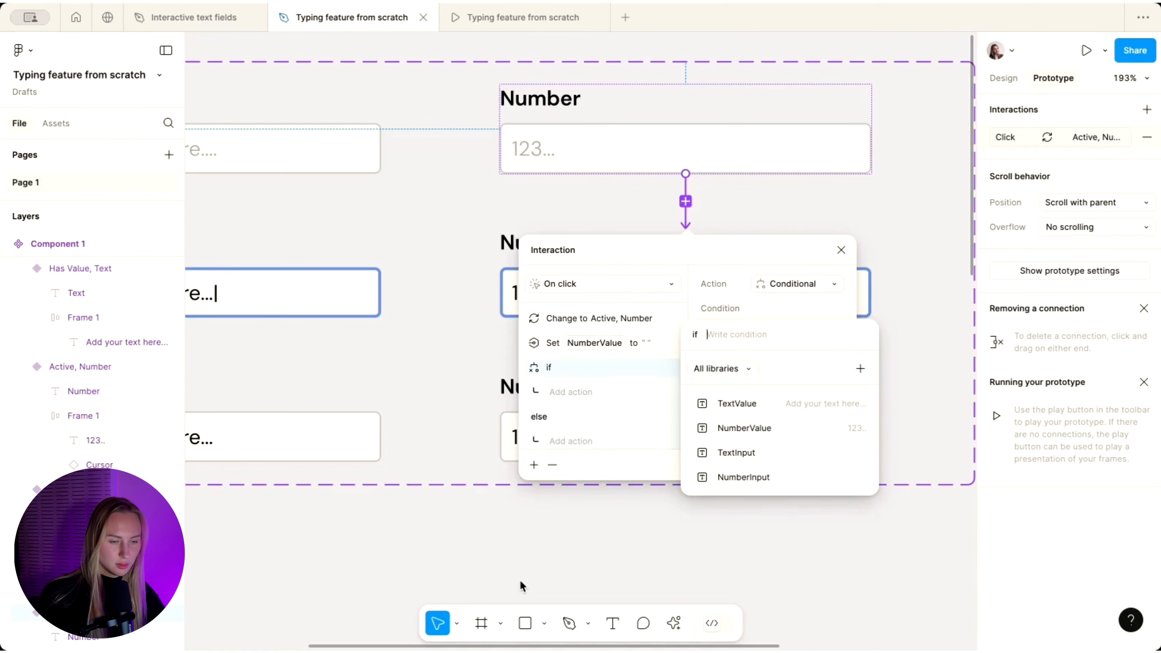
click(741, 484)
click(724, 402)
text("Active")
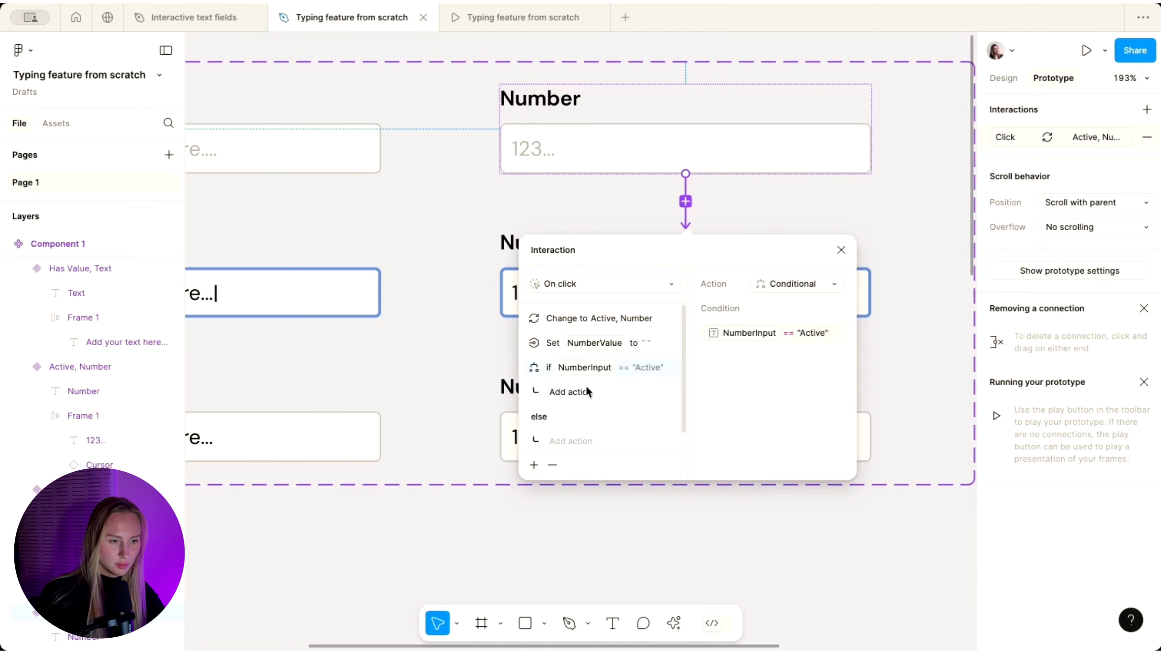
click(571, 391)
click(574, 567)
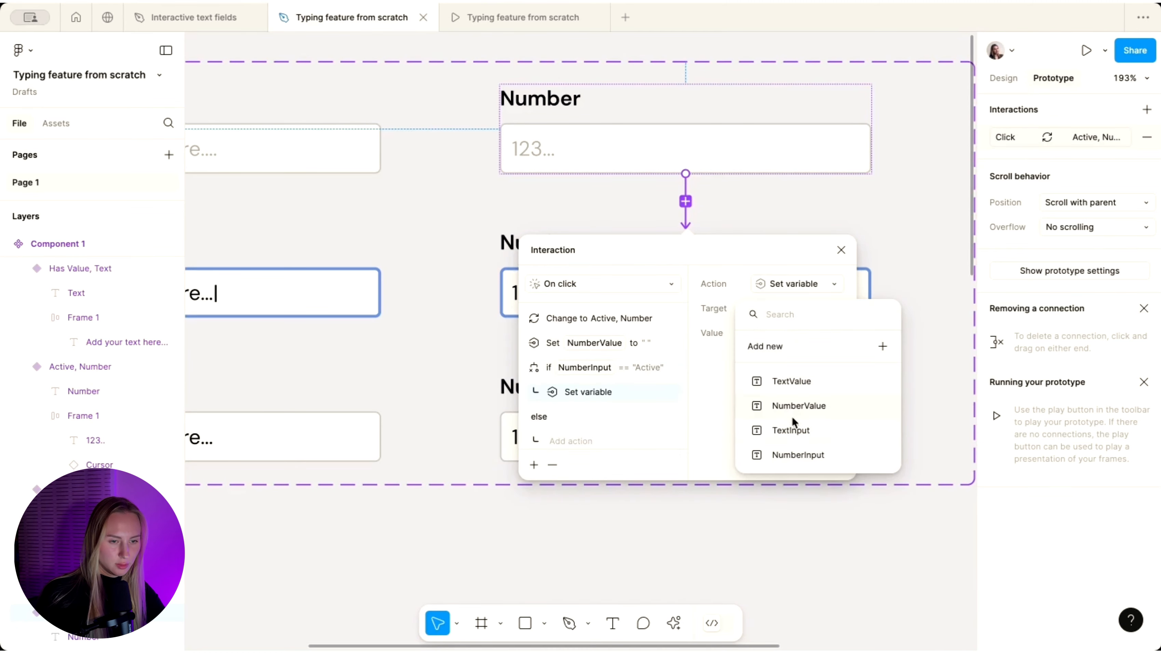
click(792, 431)
text("H)
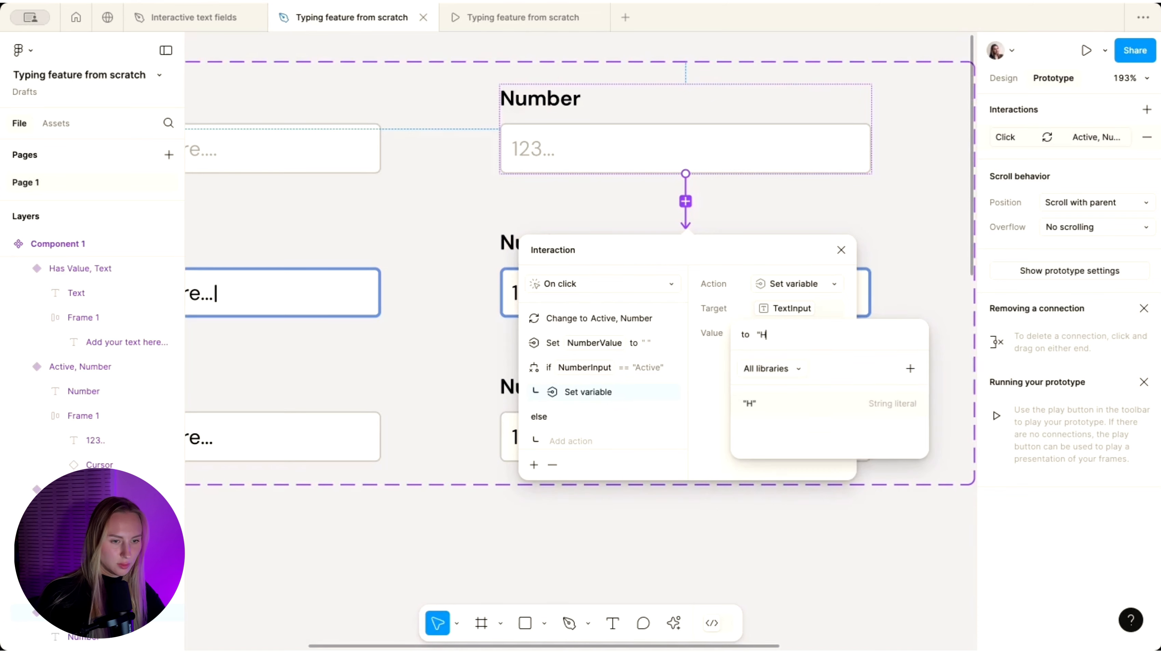
text(as Value")
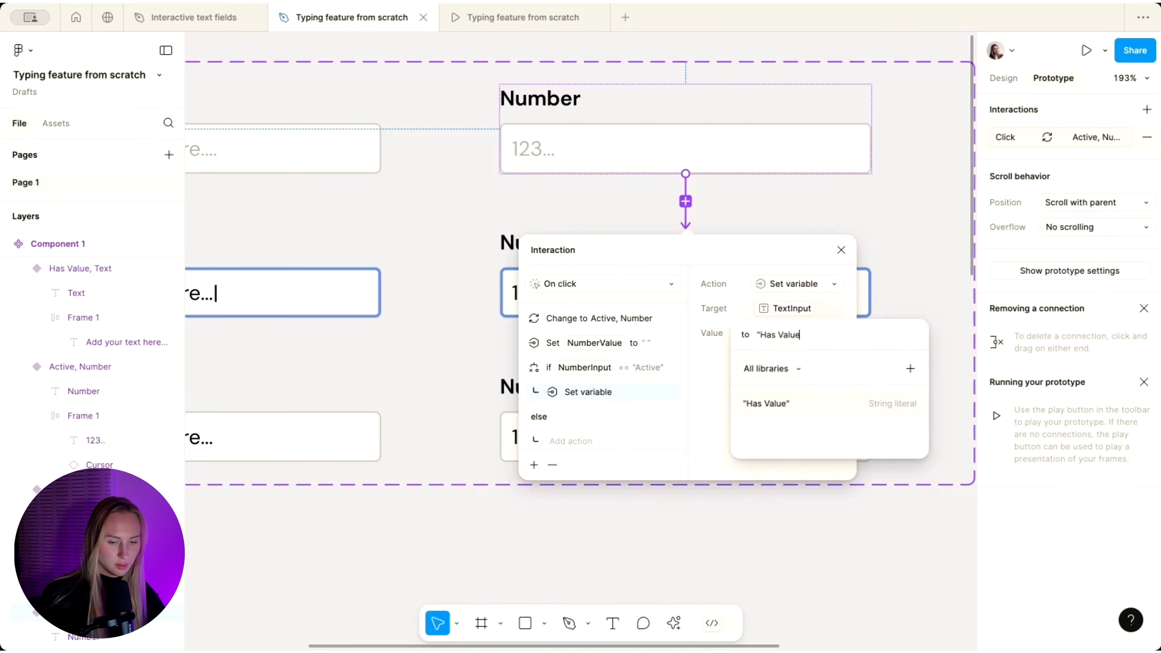
key(Return)
- Add a conditional to the lower Number variant's click checking NumberInput equals 'Active'
scroll(699, 495, down, 5)
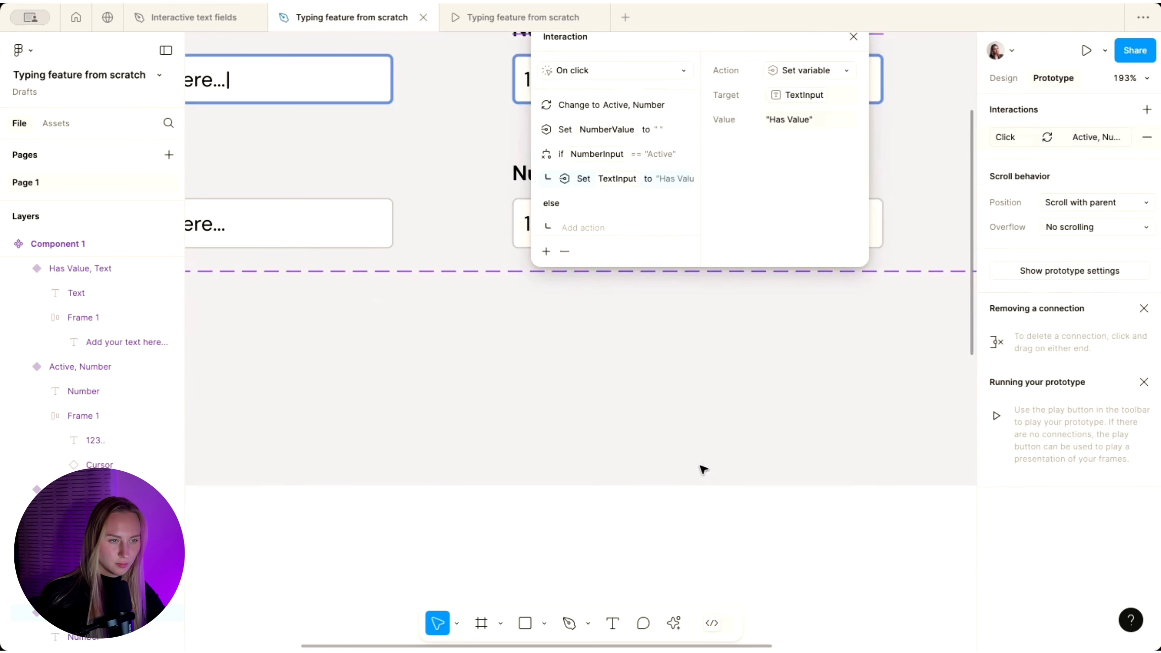
click(694, 223)
click(711, 148)
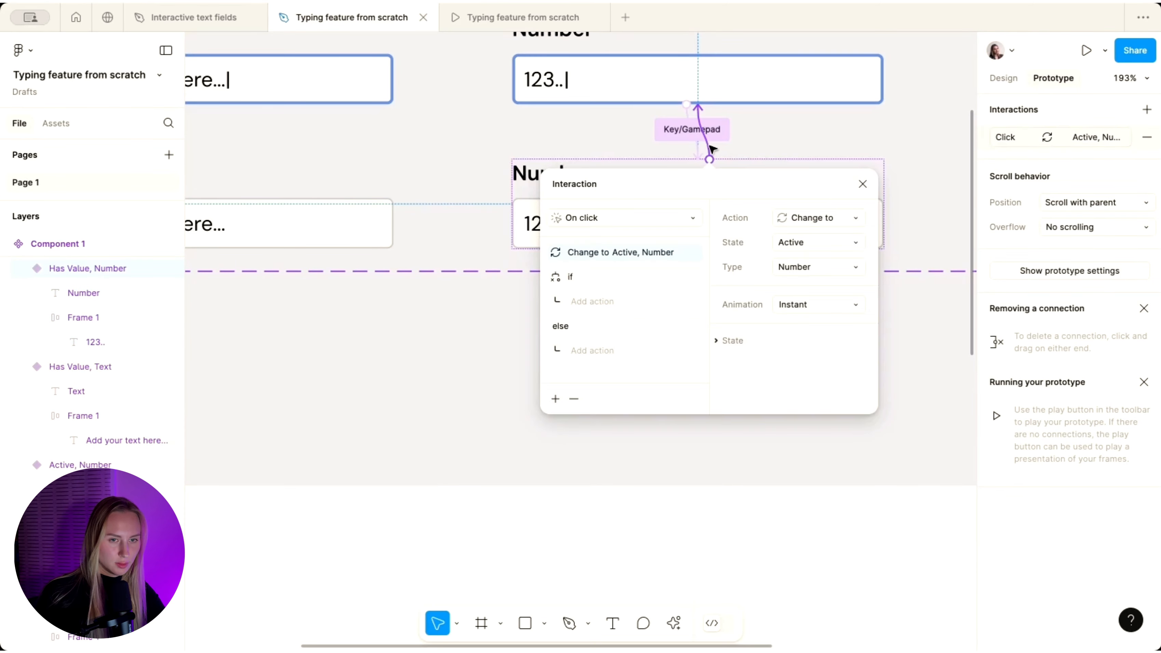
click(578, 299)
click(591, 279)
click(603, 273)
click(740, 265)
click(765, 404)
click(752, 338)
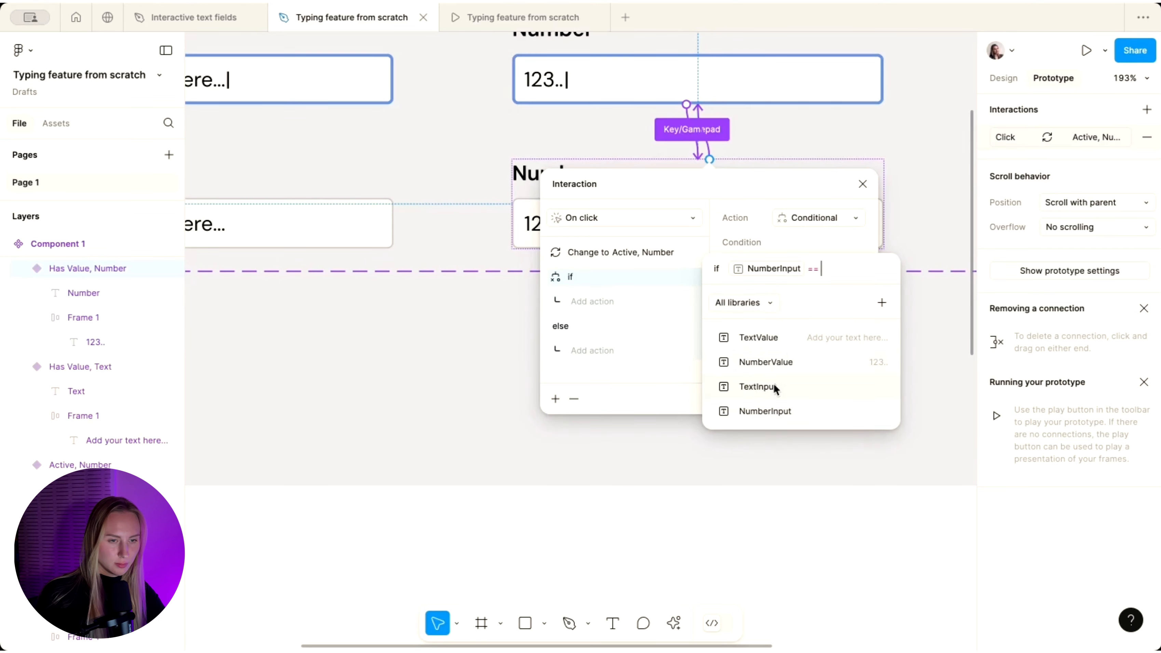
text("Active)
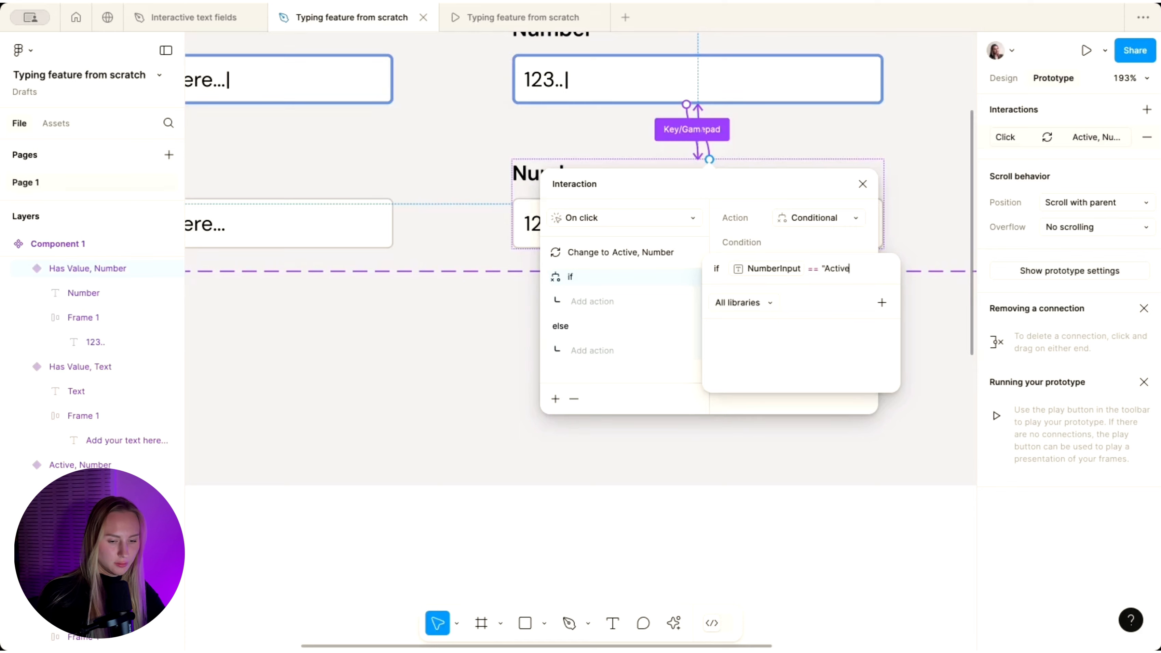
text(")
key(Return)
- Make that condition set TextInput to 'Has Value'
click(592, 302)
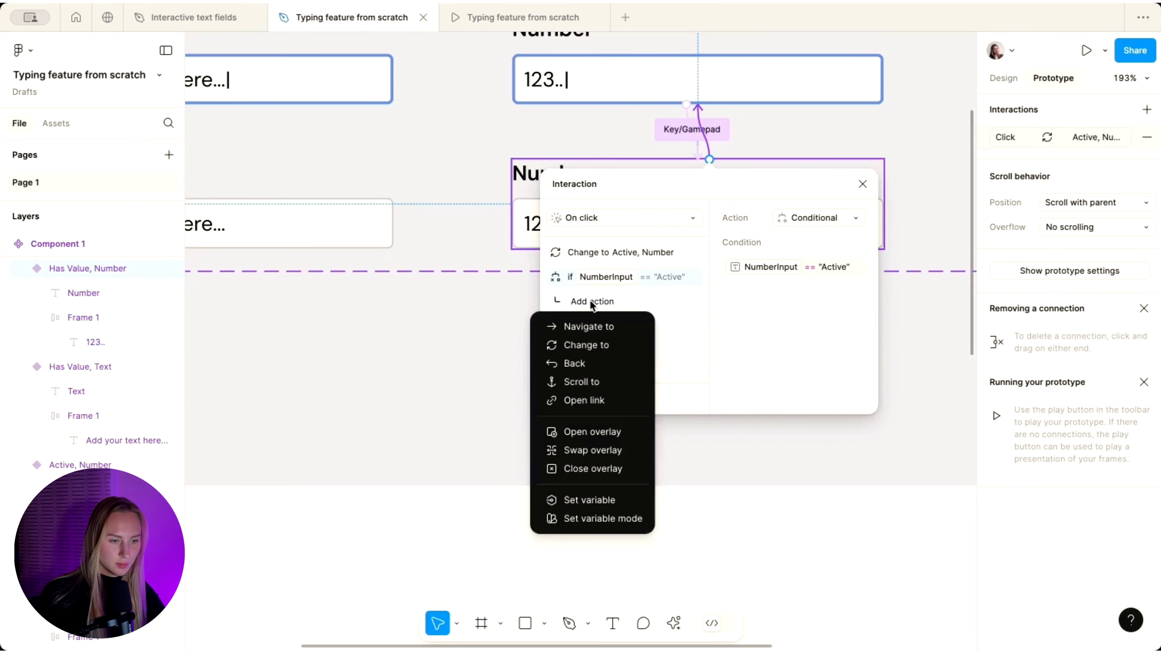
click(590, 501)
click(817, 364)
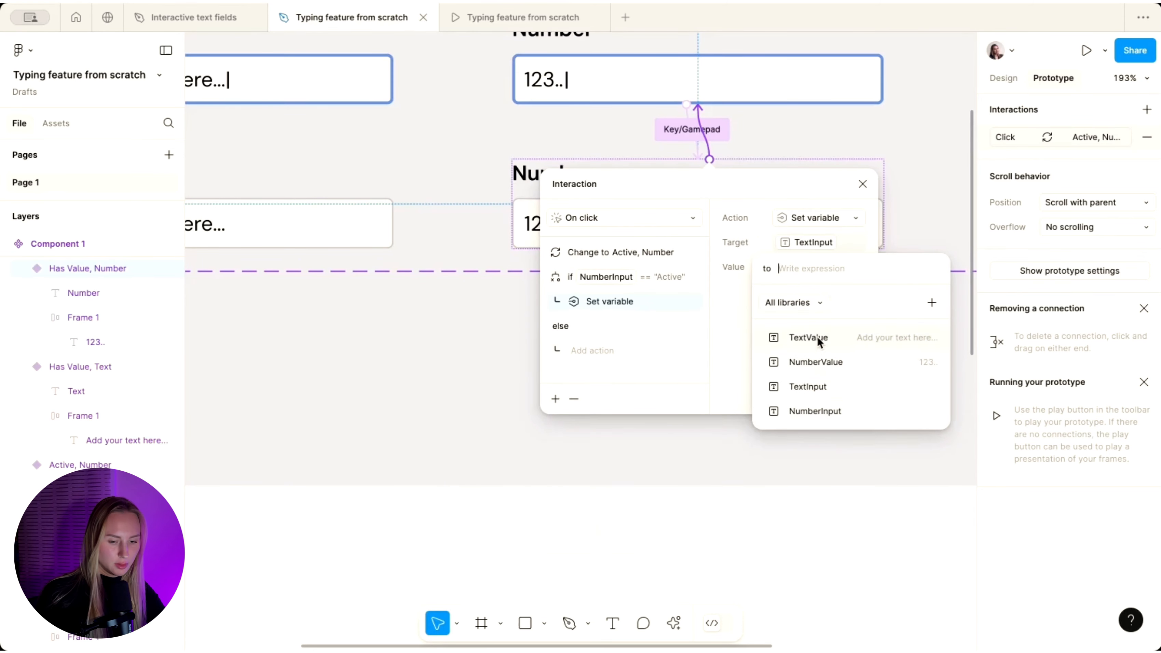
text("Has Value")
key(Return)
- In the prototype preview, enter 'Kdf' in the Text field and 2332 in the Number field
click(523, 18)
click(419, 265)
text(Kdf)
click(625, 274)
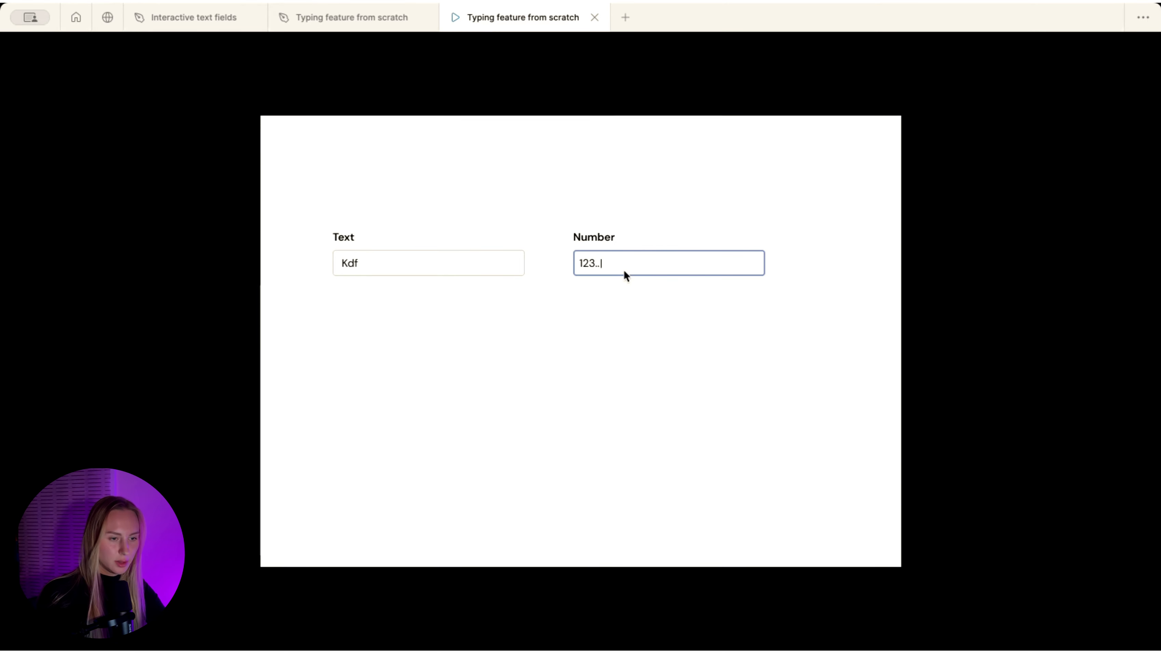
click(590, 260)
key(c)
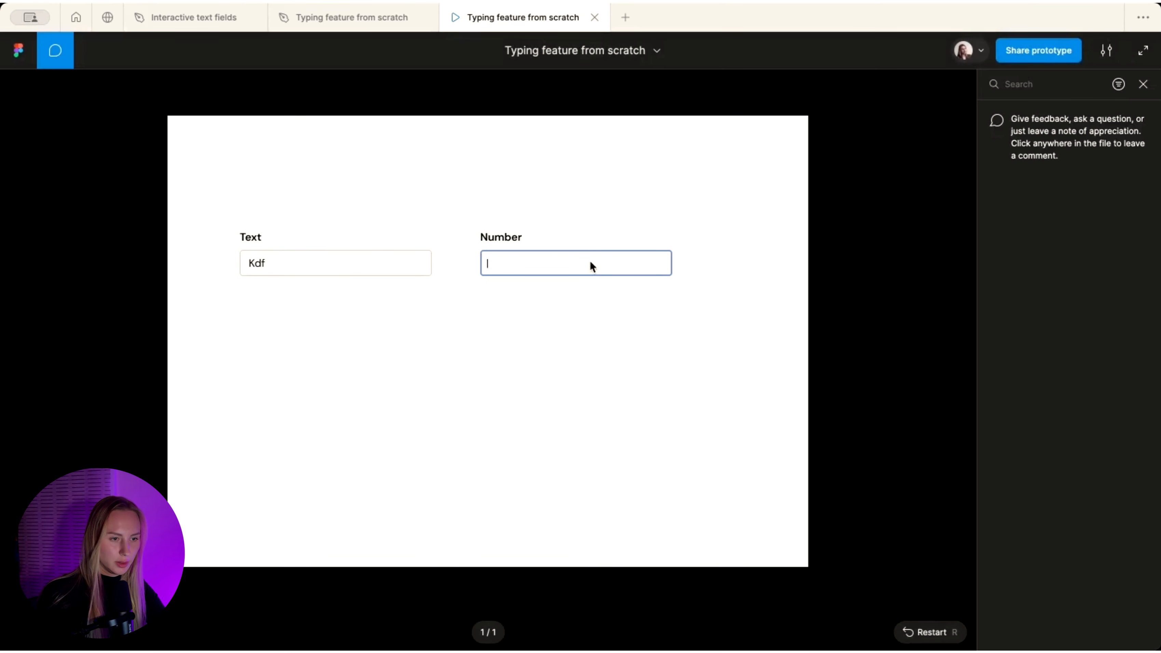
click(1143, 84)
text(2332)
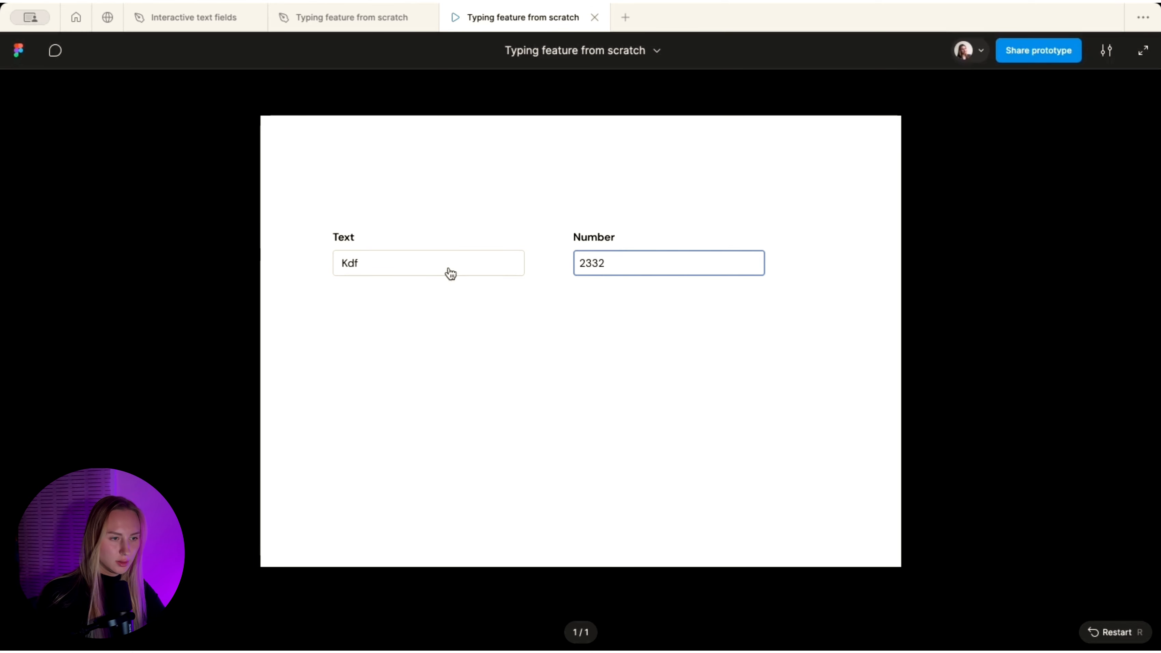
- Alternate focus between the Text and Number fields to test switching, then return to the design file
click(436, 270)
click(617, 272)
click(446, 262)
click(648, 260)
click(443, 259)
click(614, 268)
click(433, 265)
click(626, 254)
click(428, 269)
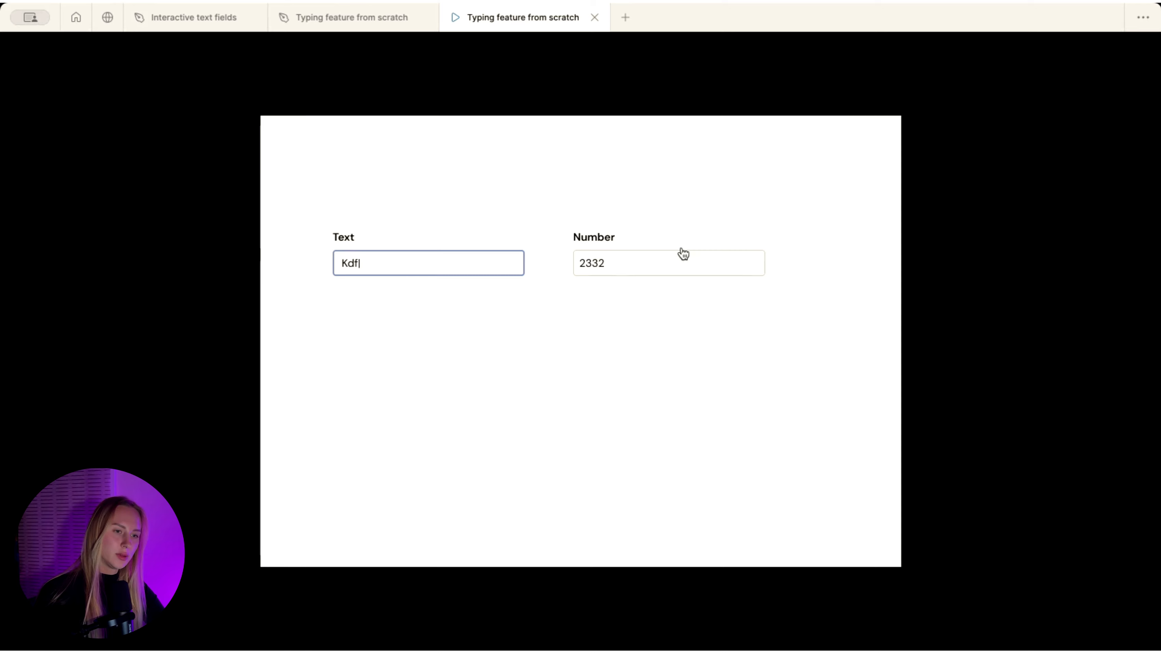
click(351, 17)
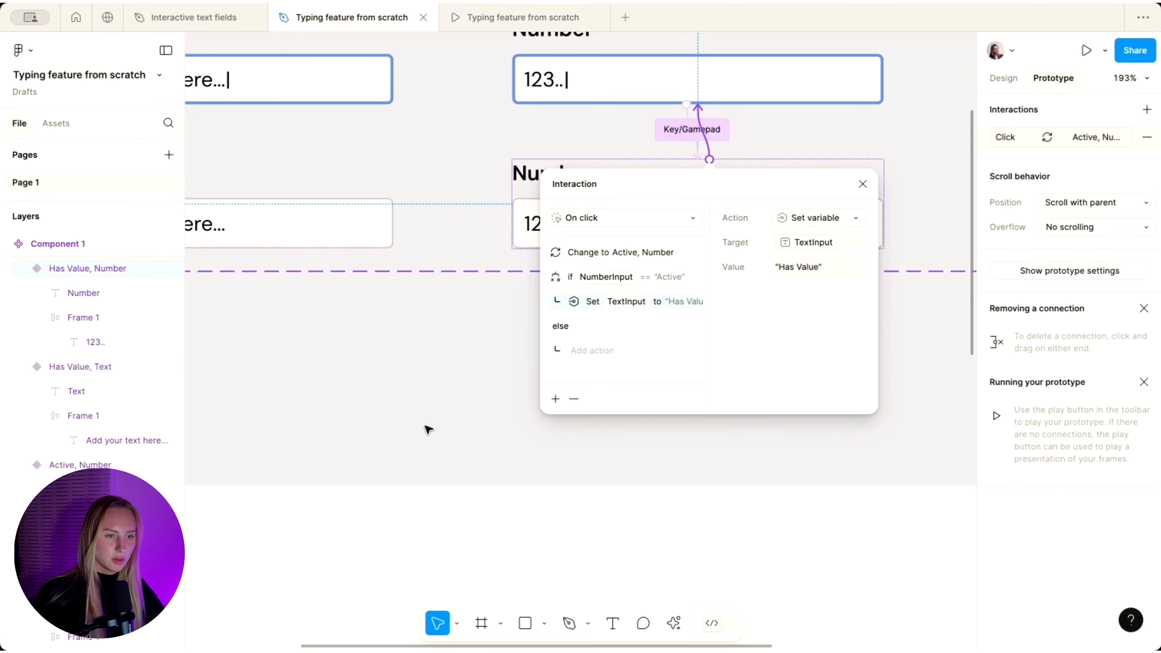
scroll(430, 364, down, 6)
click(612, 142)
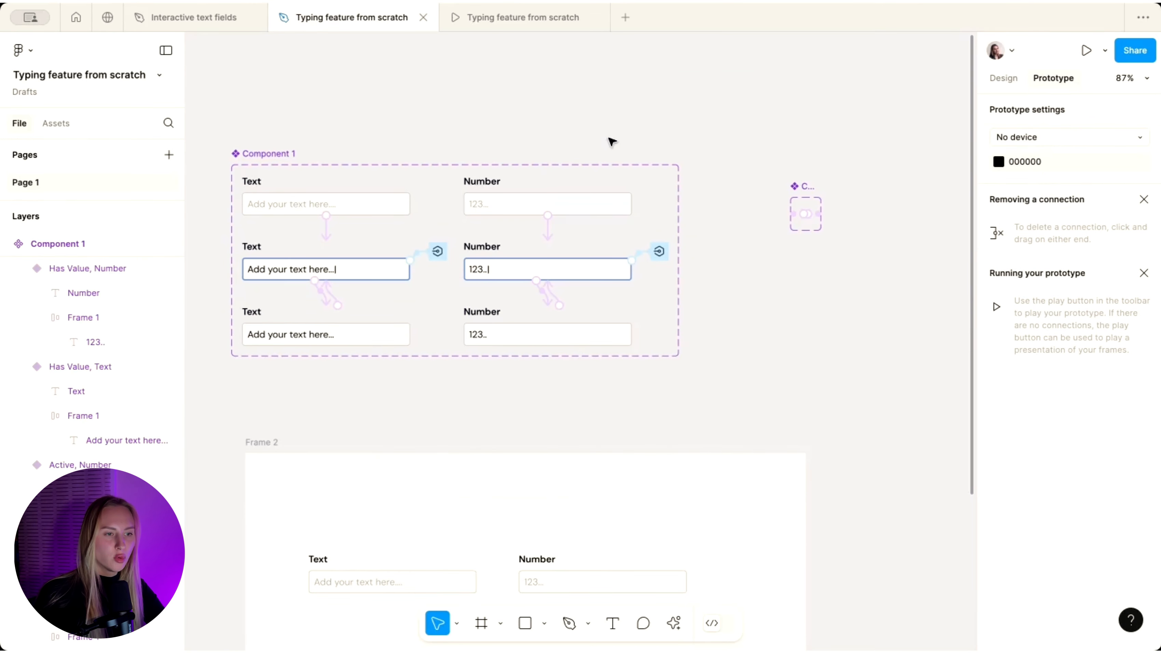
scroll(731, 273, up, 5)
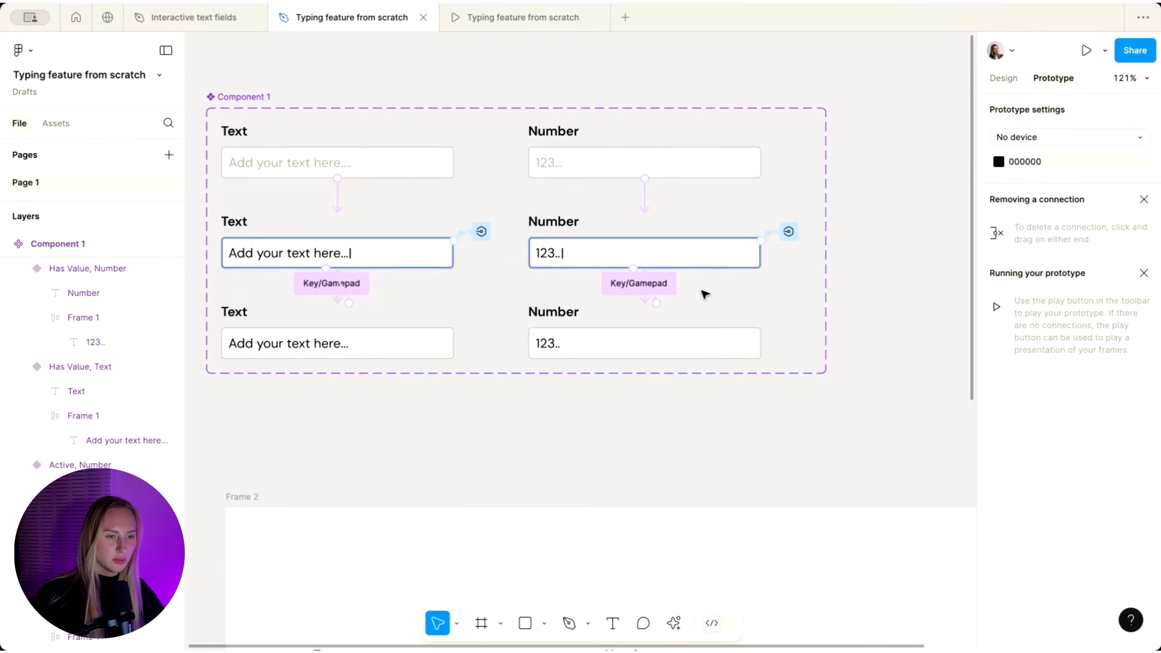
click(640, 284)
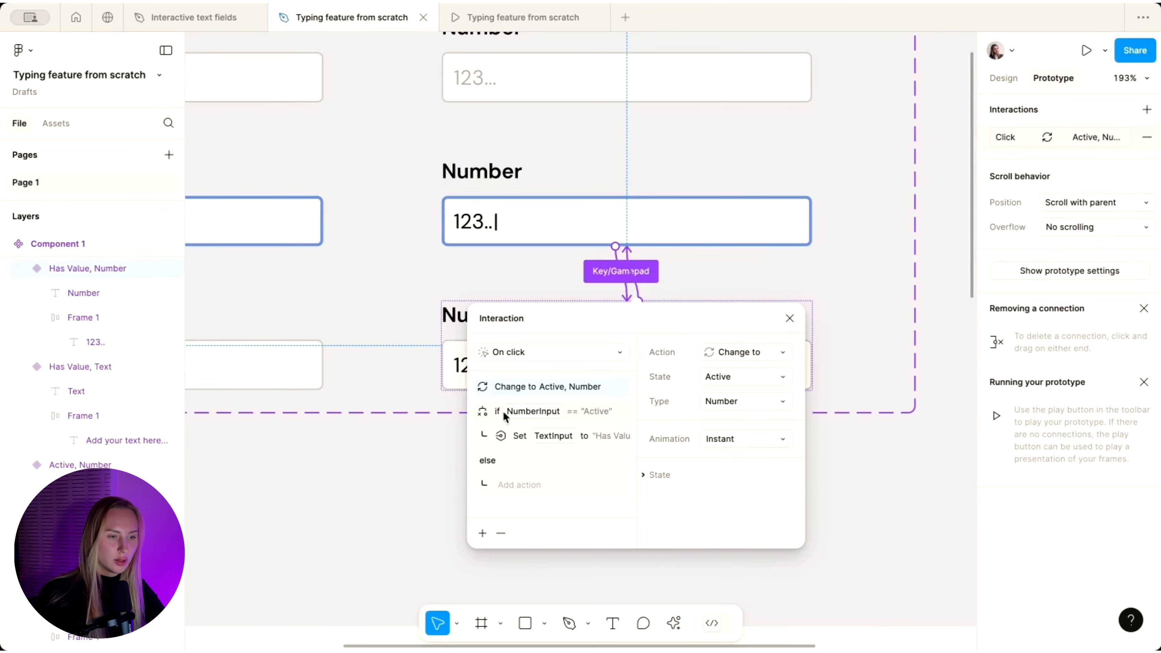
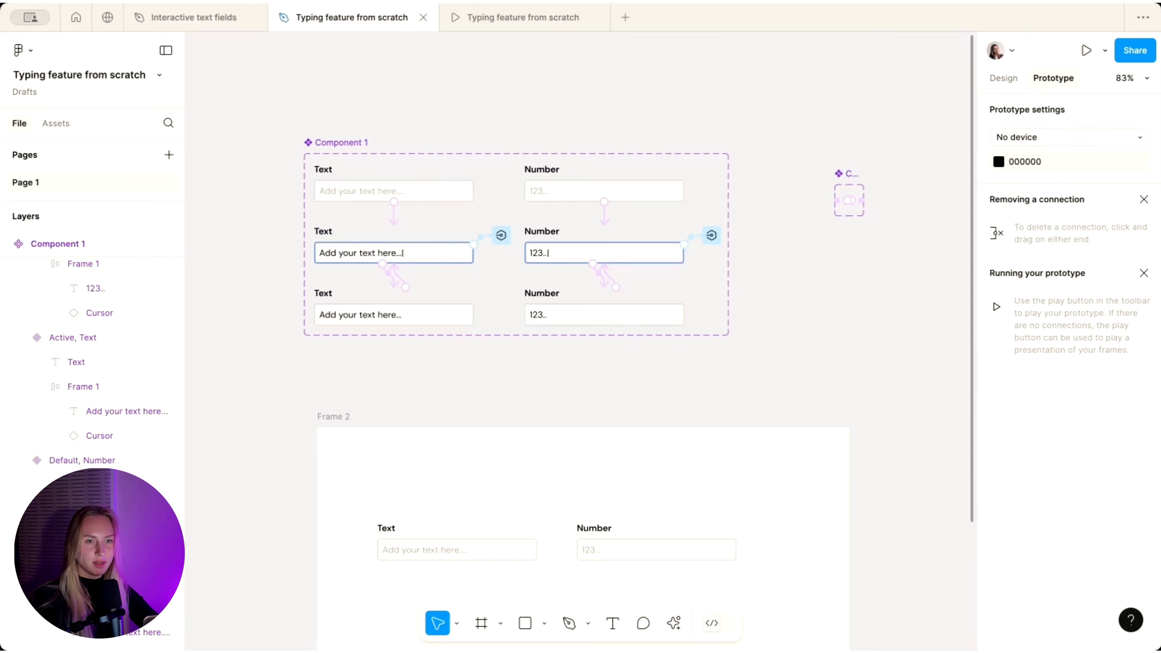
- Copy the middle 123.. placeholder text out to the right of the field
scroll(806, 315, down, 5)
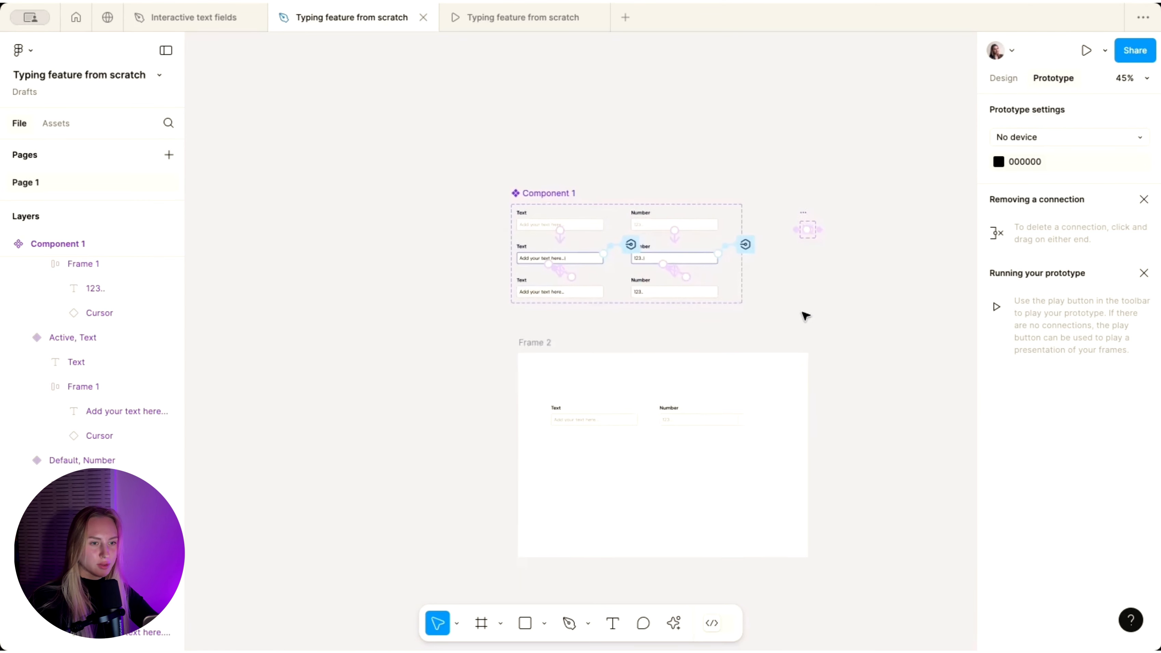
scroll(550, 177, up, 2)
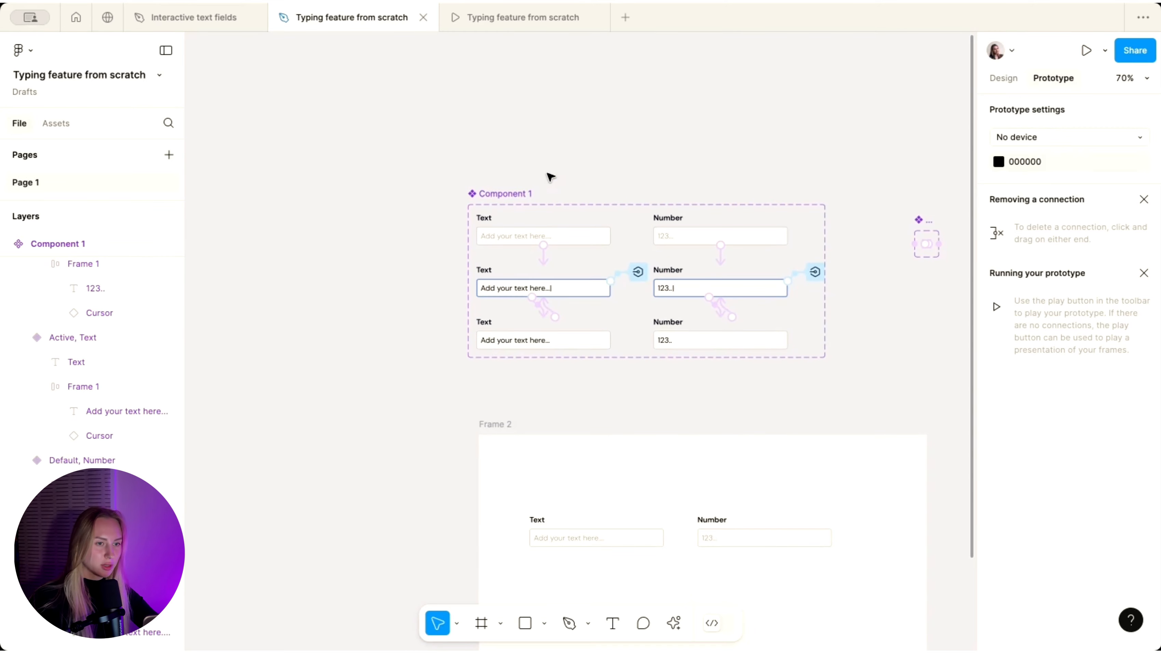
scroll(550, 177, down, 1)
scroll(551, 177, up, 3)
scroll(550, 177, right, 8)
scroll(549, 176, left, 5)
scroll(549, 177, up, 2)
scroll(550, 177, down, 4)
scroll(495, 234, up, 4)
scroll(494, 234, up, 2)
key(shift+e)
super+click(498, 300)
drag(498, 299, 880, 158)
scroll(708, 305, up, 5)
scroll(880, 158, down, 4)
scroll(880, 158, right, 5)
scroll(681, 157, up, 6)
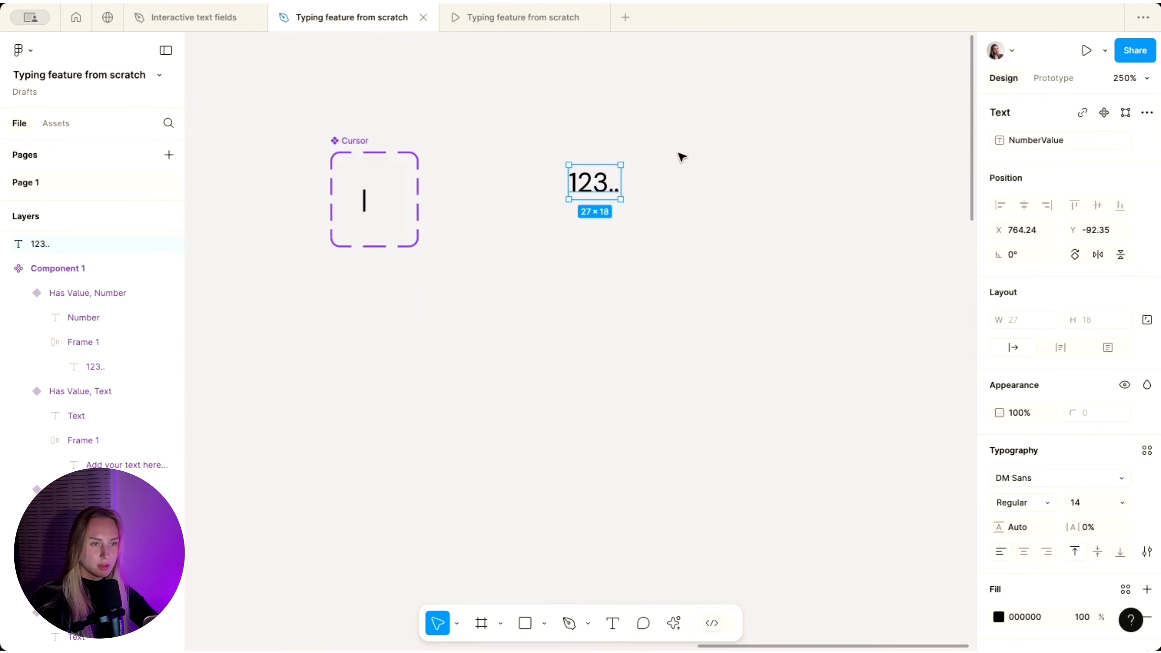
- Retype the copy as '@' and add a second copy beside it reading 'Name'
double_click(592, 185)
text(@)
click(648, 187)
click(647, 187)
drag(580, 186, 623, 185)
double_click(626, 185)
text(Name)
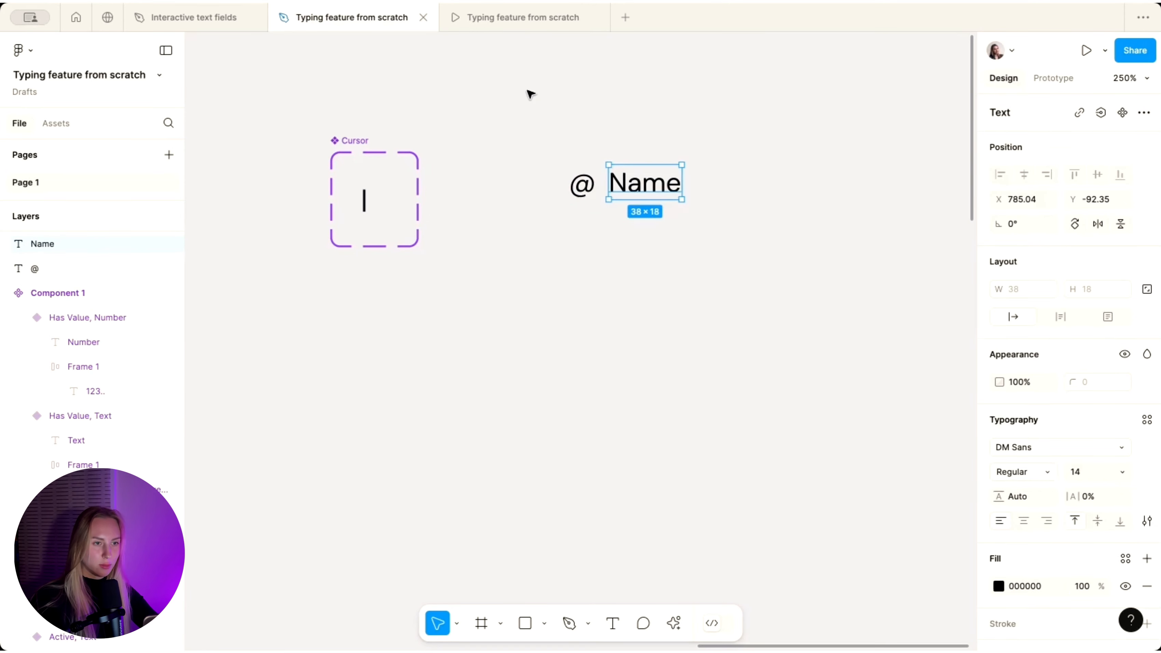
- Wrap '@' and 'Name' in an auto-layout frame with a Gray 5 fill
drag(529, 91, 708, 243)
key(shift+a)
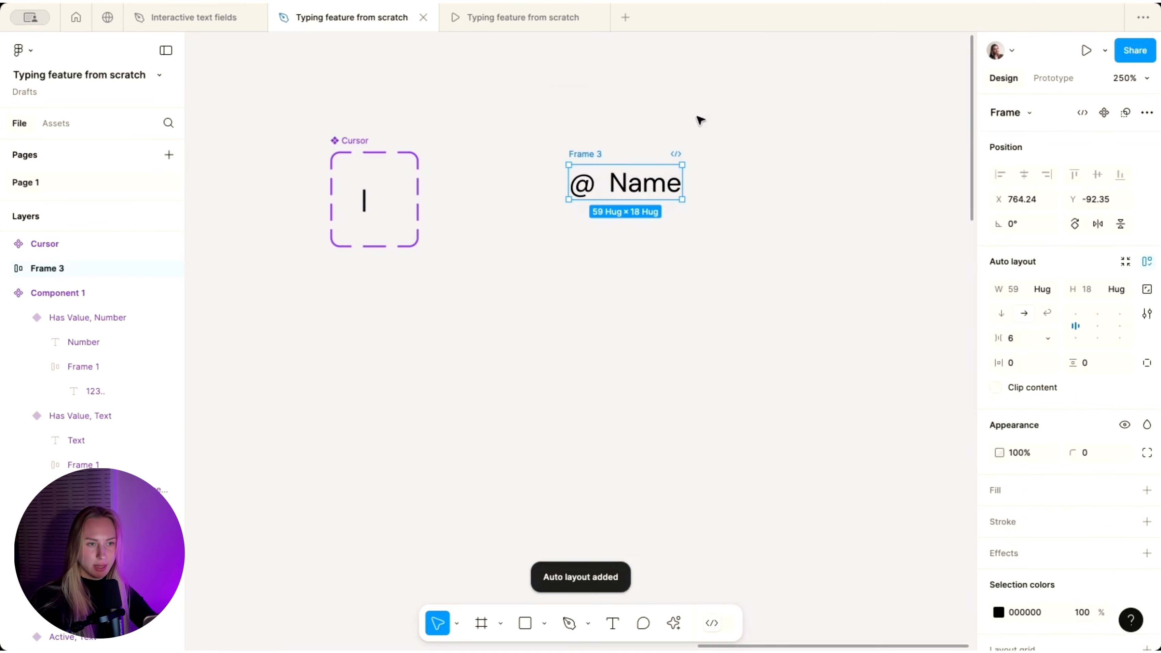
scroll(626, 202, up, 3)
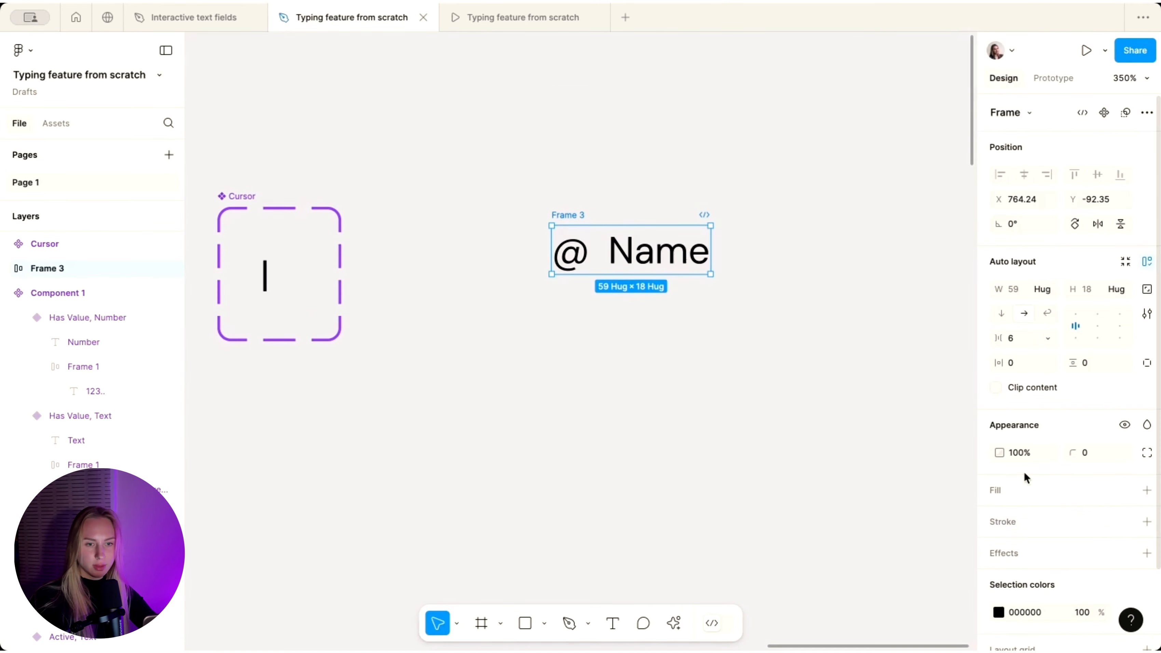
click(1126, 490)
scroll(847, 414, down, 2)
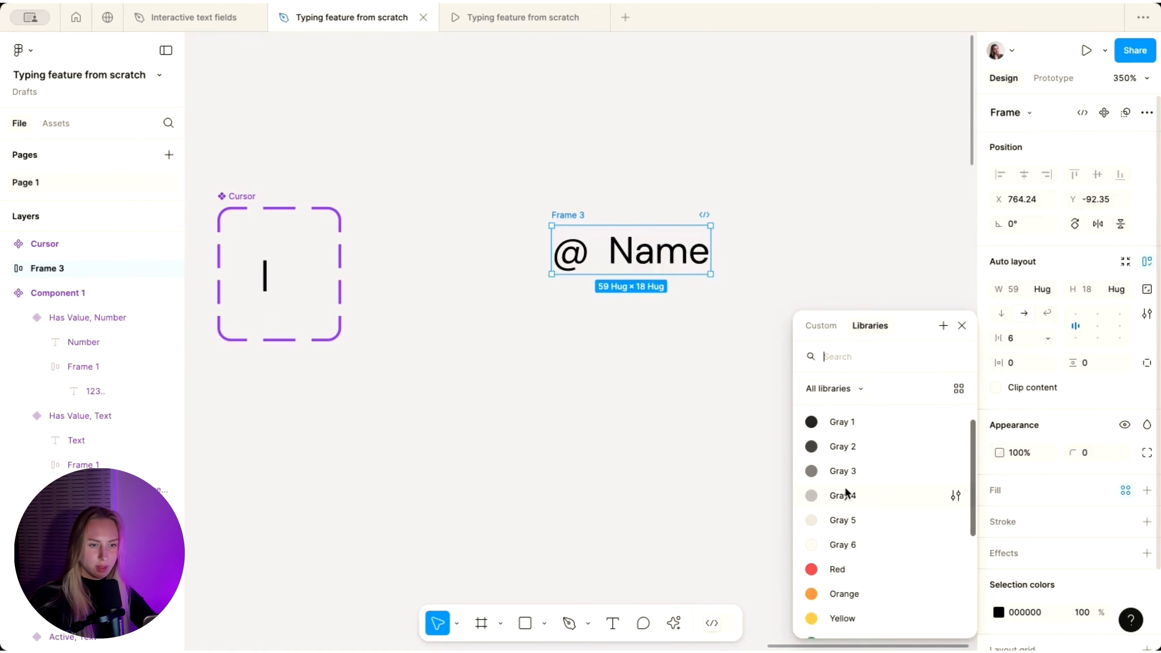
key(Escape)
- Give the frame corner radius 40 and padding 12 horizontal, 2 vertical
click(1093, 452)
text(40)
key(Return)
click(1025, 363)
text(12)
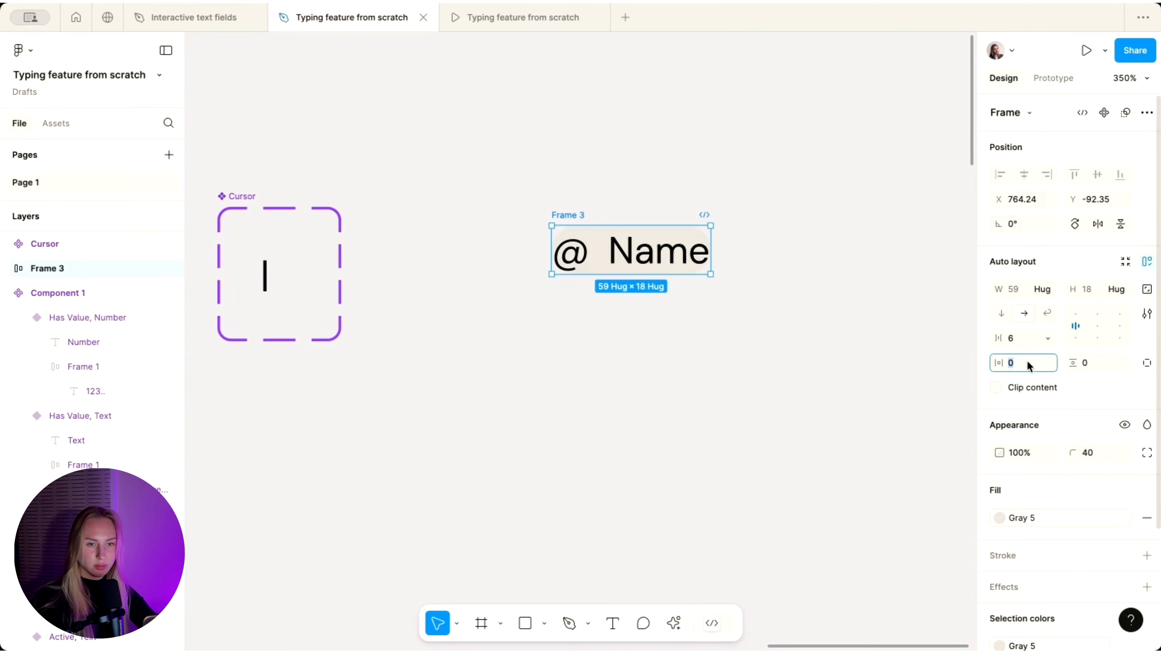
key(Return)
click(1093, 363)
text(3)
key(Return)
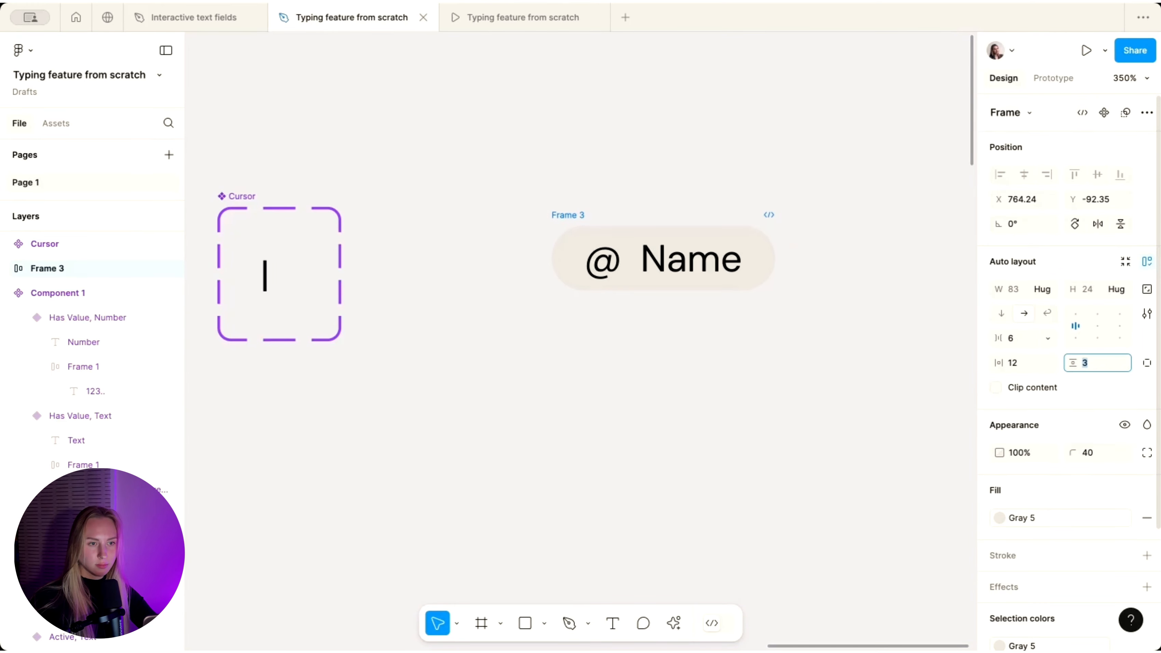
text(2)
key(Return)
- Set a gap of 2 between '@' and 'Name' in Frame 3
click(824, 171)
scroll(824, 171, down, 5)
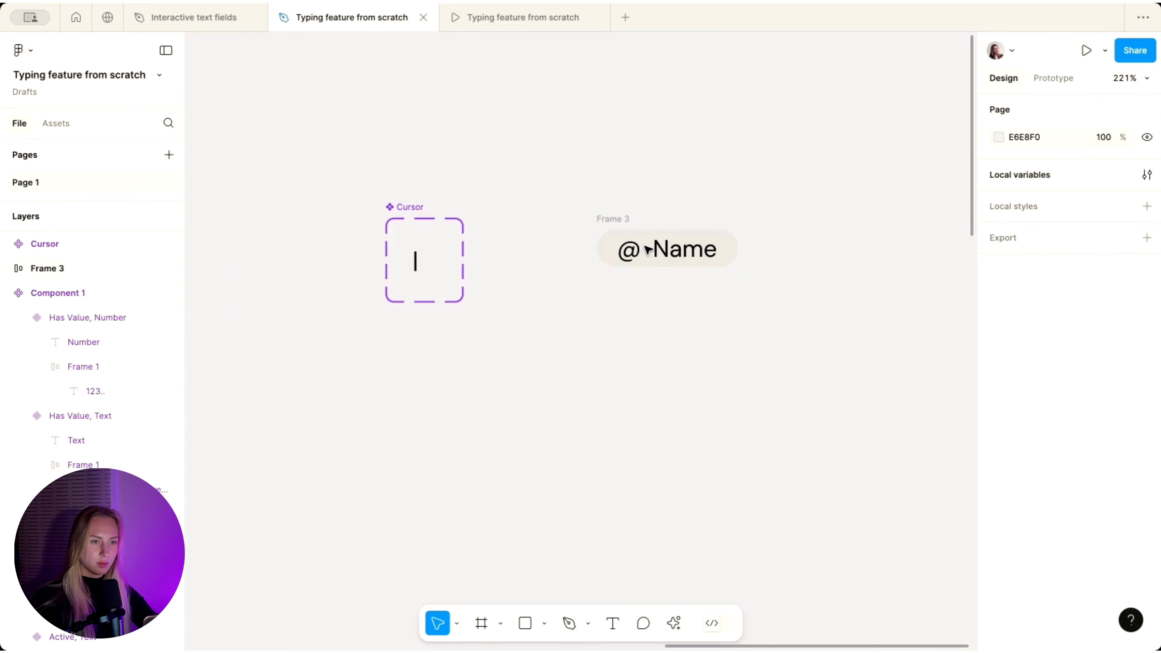
click(646, 231)
click(1016, 338)
text(2)
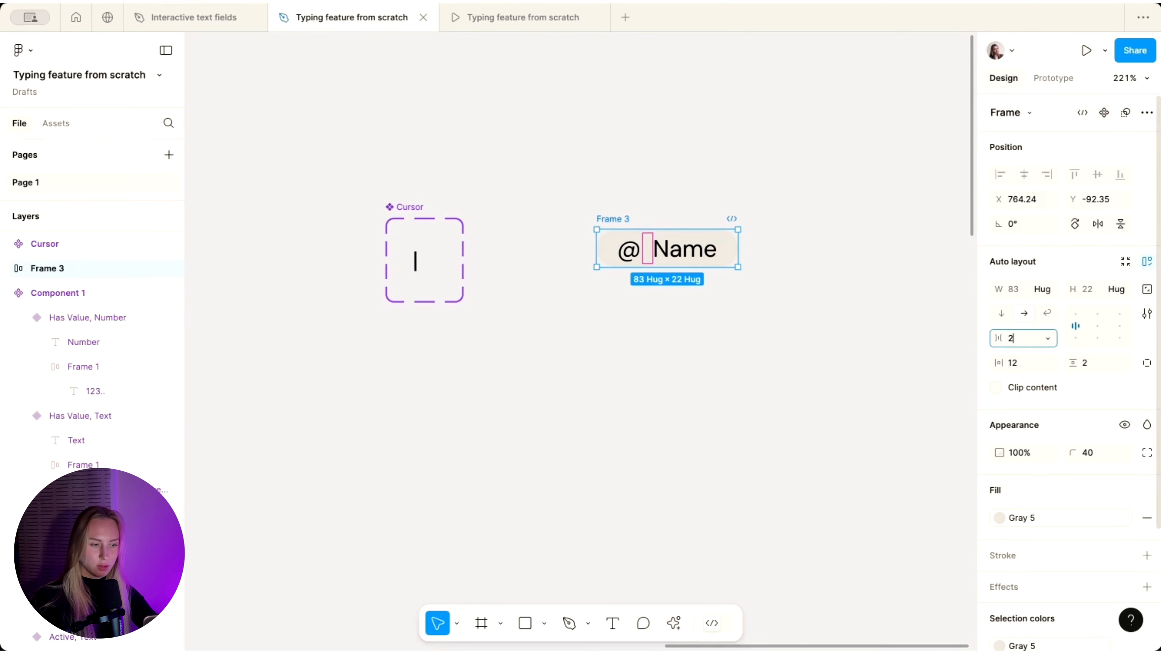
key(Return)
click(631, 147)
click(633, 255)
- Colour the '@' text 868686 and the 'Name' text 626262
scroll(633, 255, up, 5)
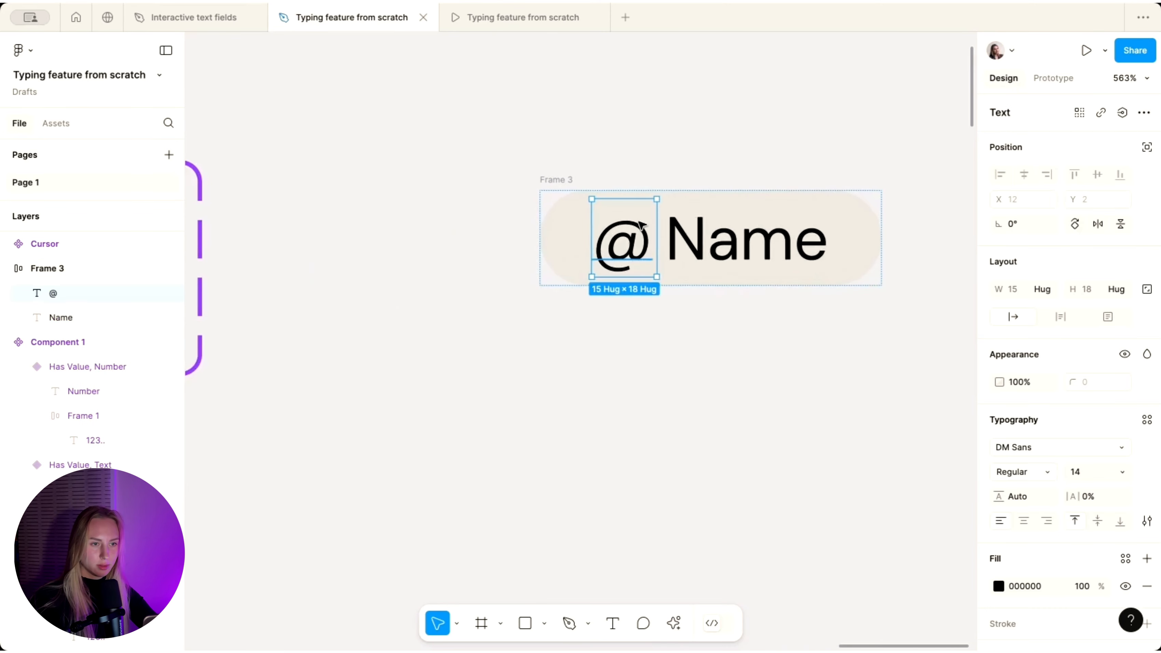
click(999, 586)
drag(795, 376, 782, 359)
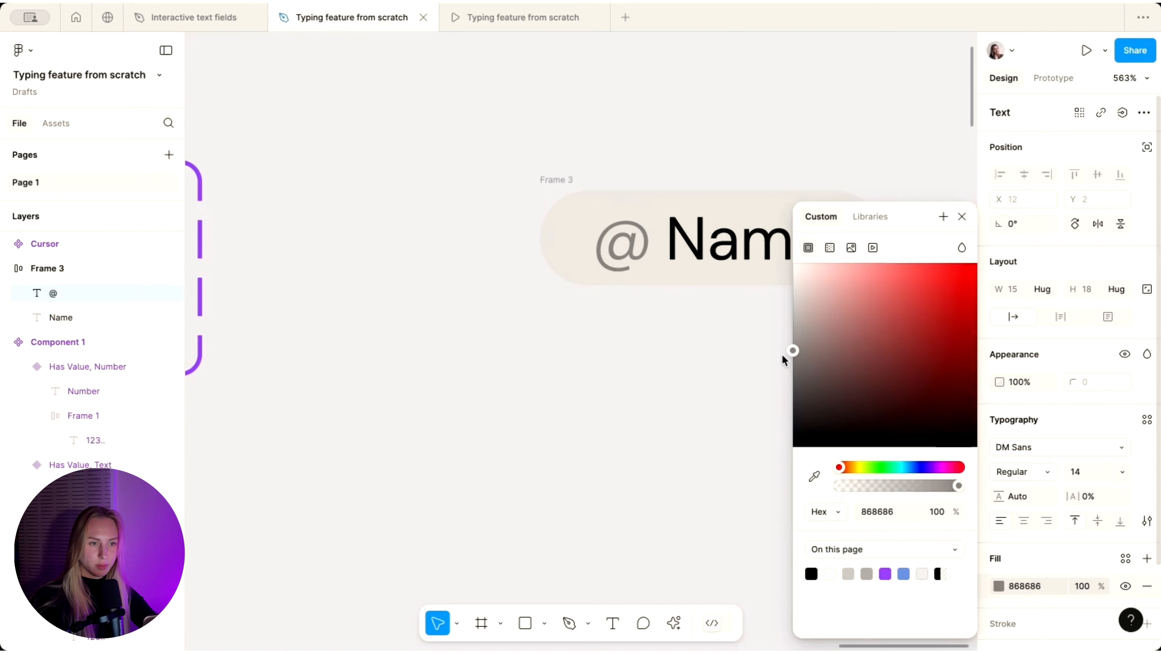
click(695, 358)
scroll(695, 357, down, 5)
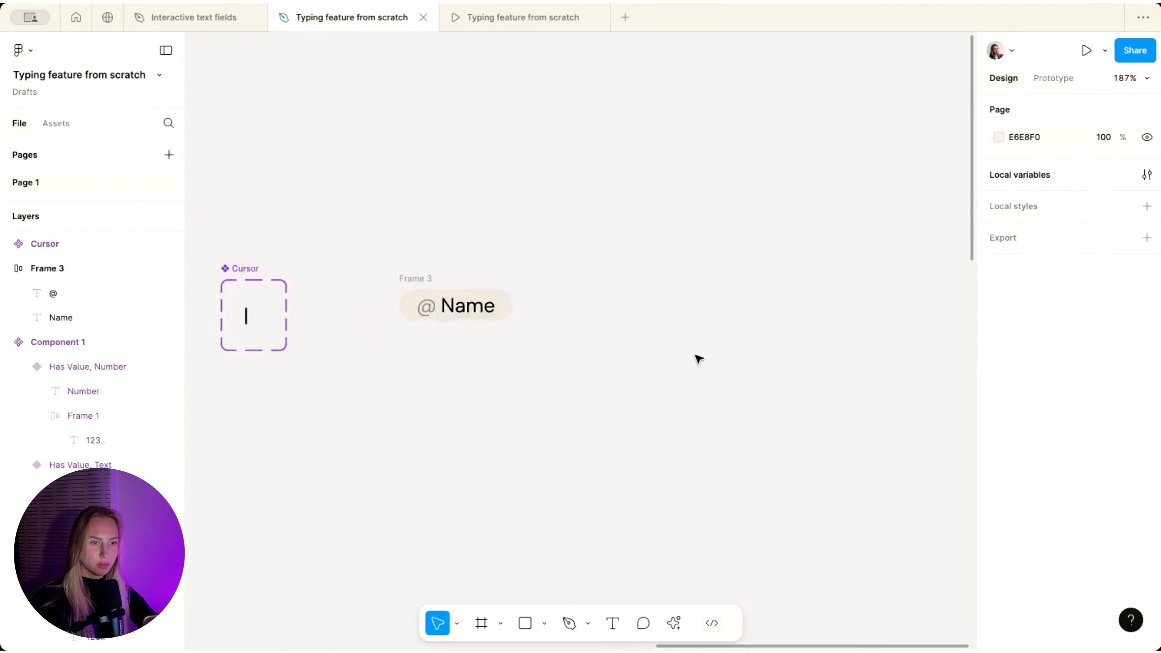
scroll(389, 218, left, 4)
scroll(392, 218, up, 2)
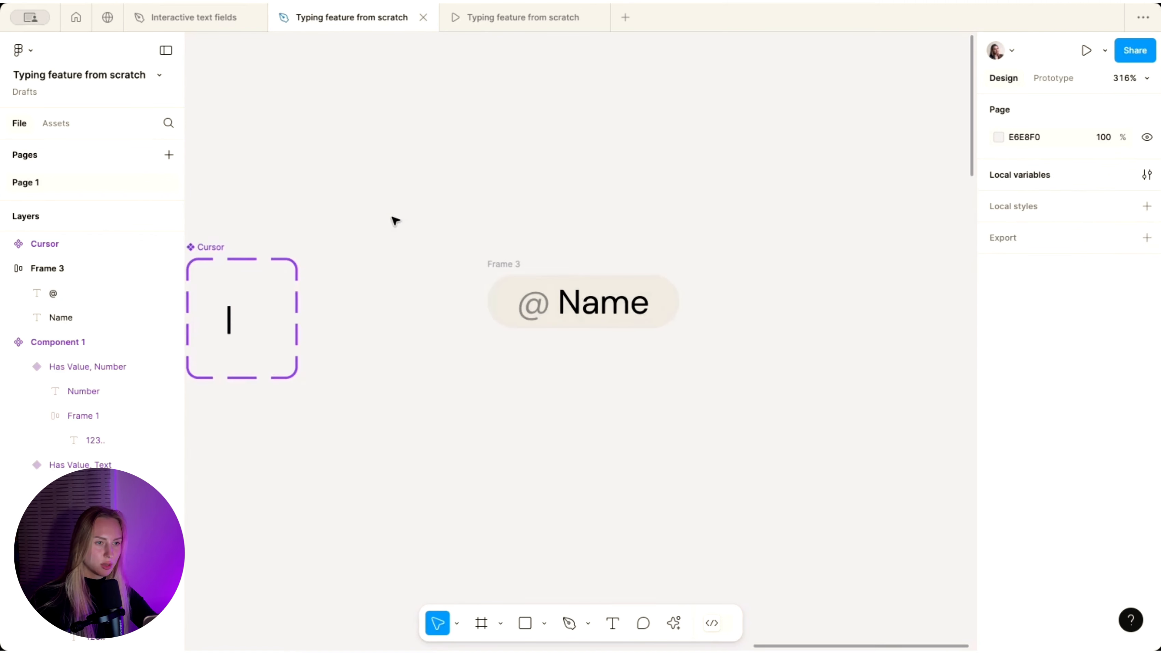
click(590, 303)
click(999, 586)
drag(888, 368, 769, 386)
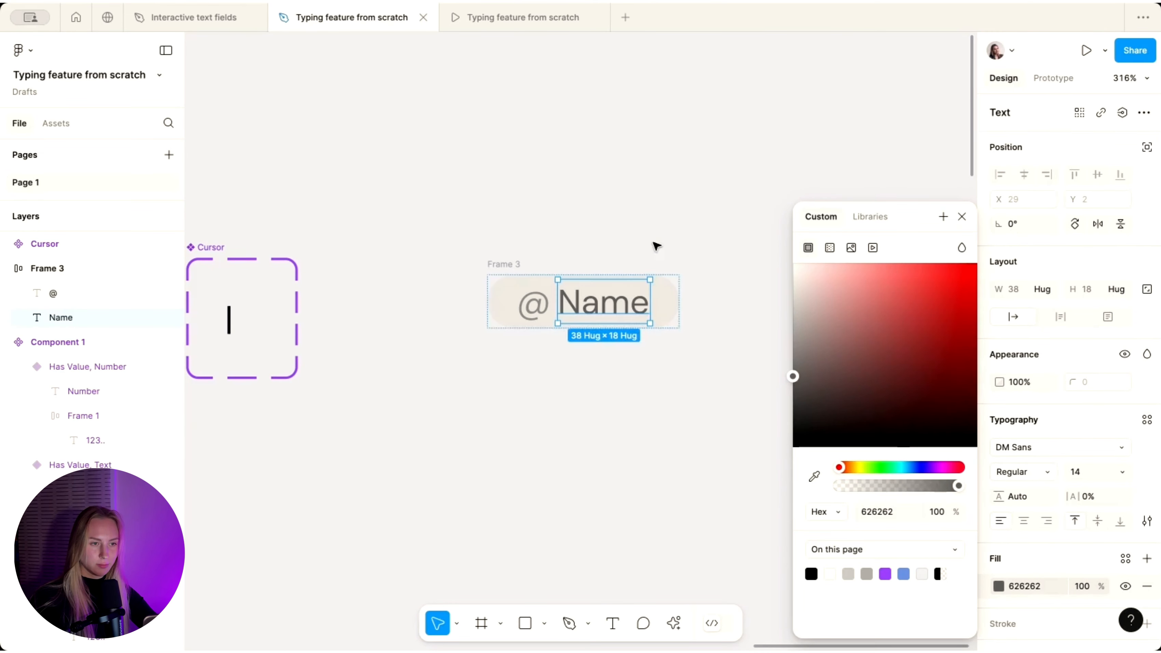
- Duplicate Frame 3 directly below it as Frame 4
scroll(655, 246, down, 5)
click(604, 234)
scroll(603, 241, down, 2)
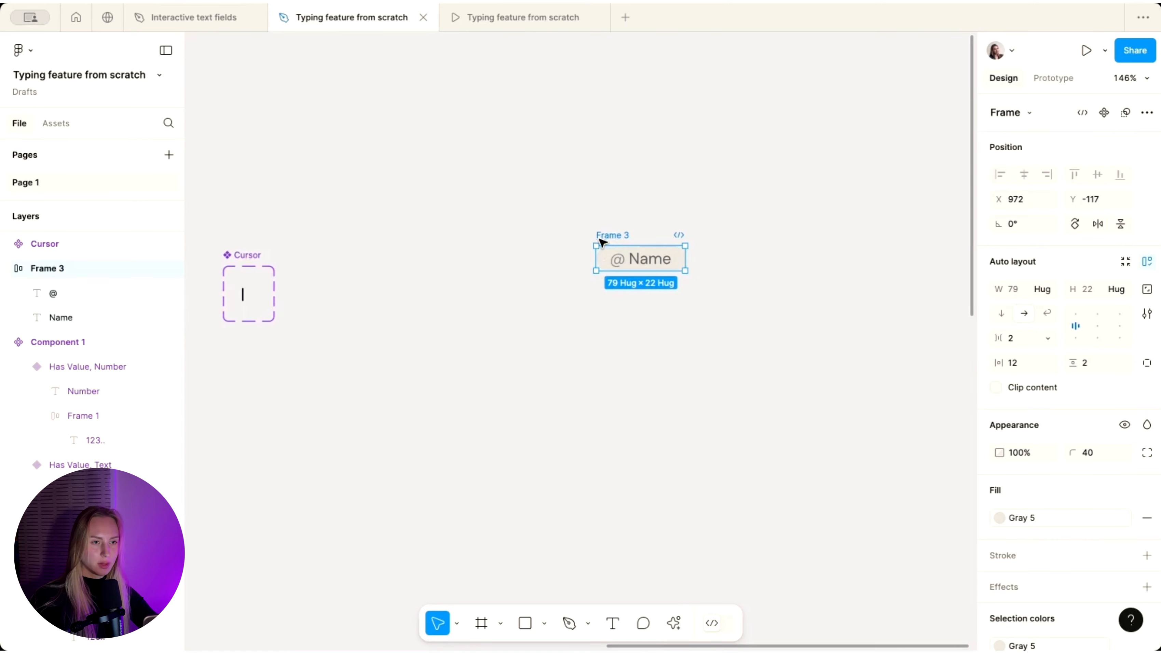
drag(617, 234, 613, 285)
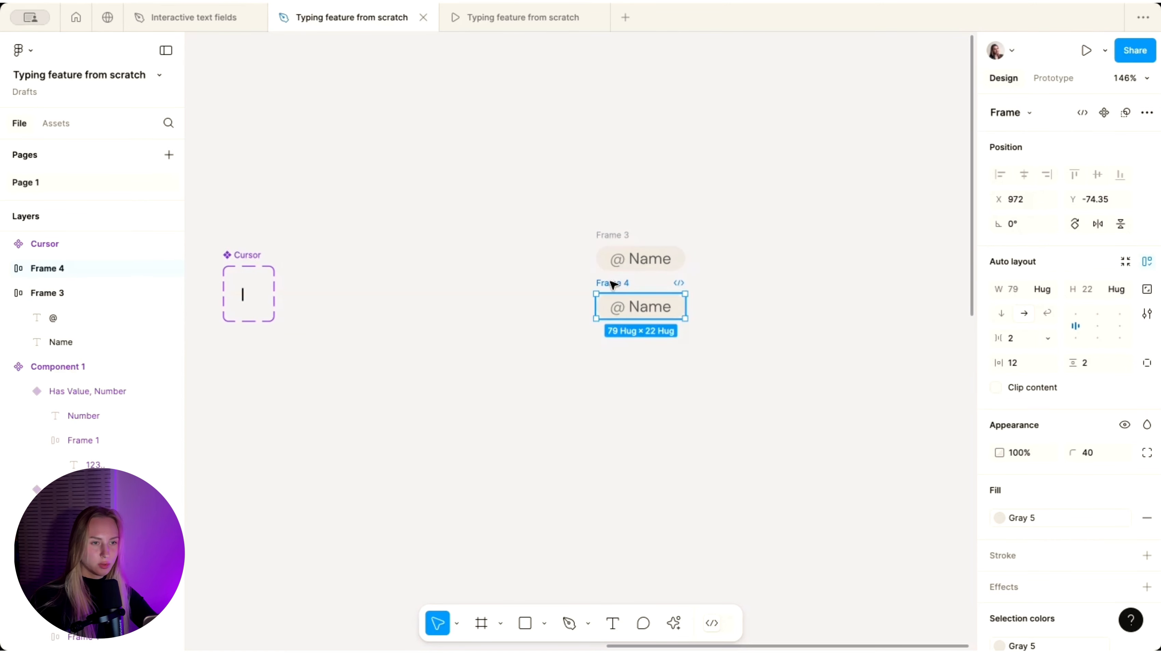
scroll(645, 307, up, 5)
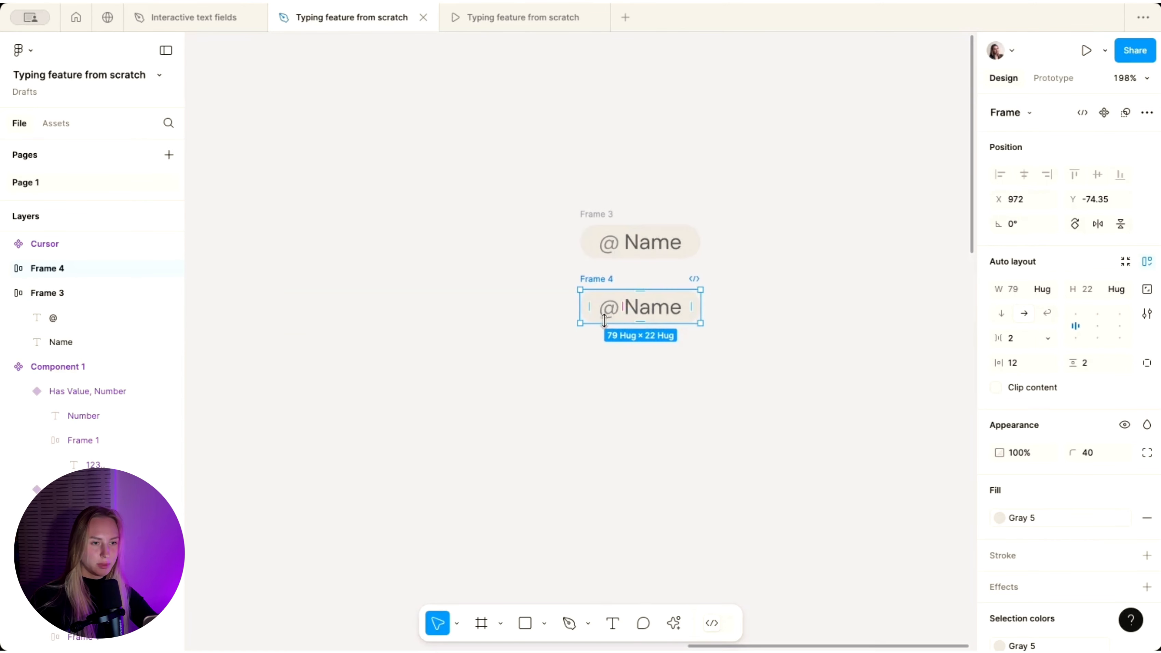
double_click(693, 296)
key(Escape)
- Clear the selection and bring up the local variables list
scroll(682, 389, down, 1)
scroll(687, 317, down, 2)
click(818, 245)
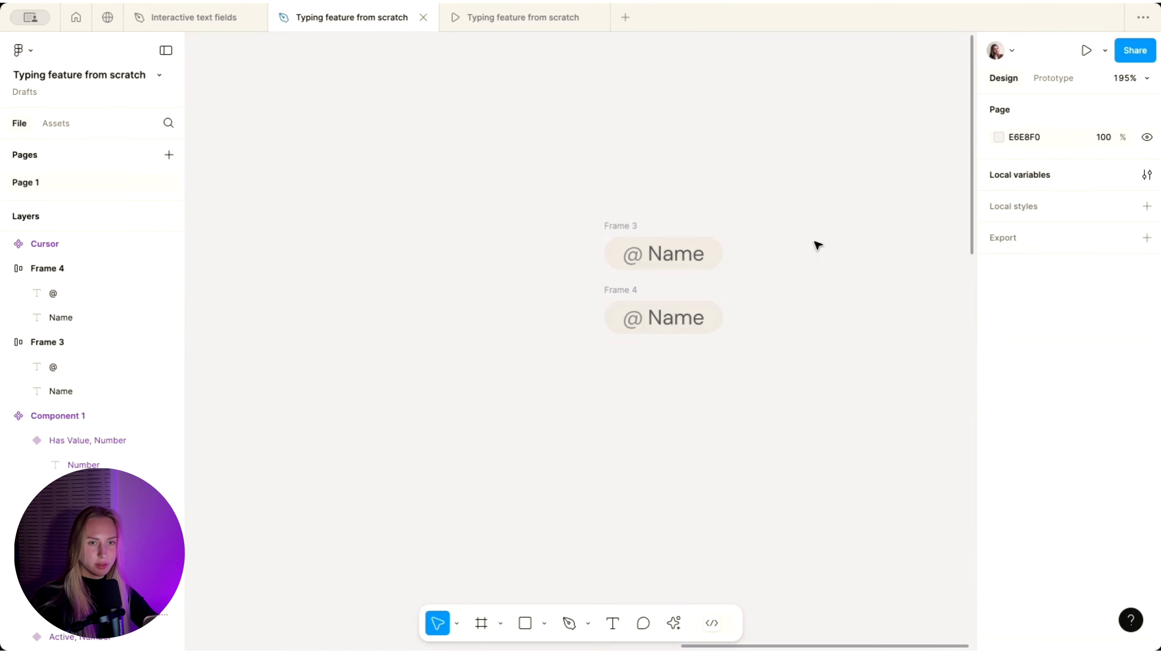
click(1148, 176)
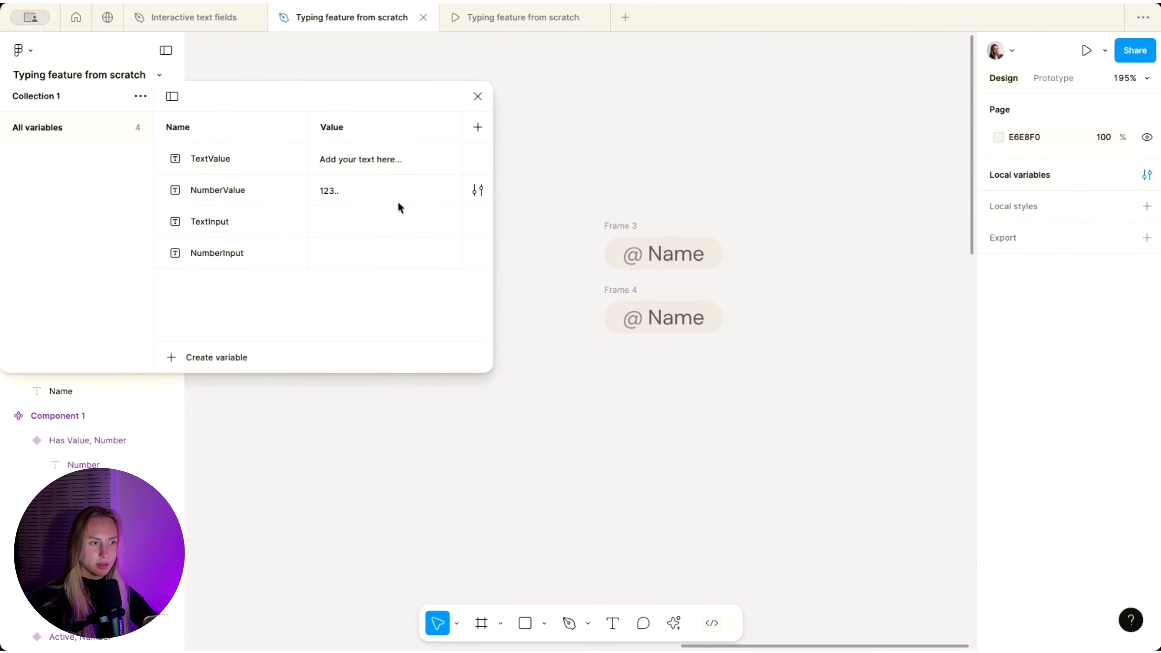
- Add a string variable named Name with an empty value, then close the variables window
click(208, 358)
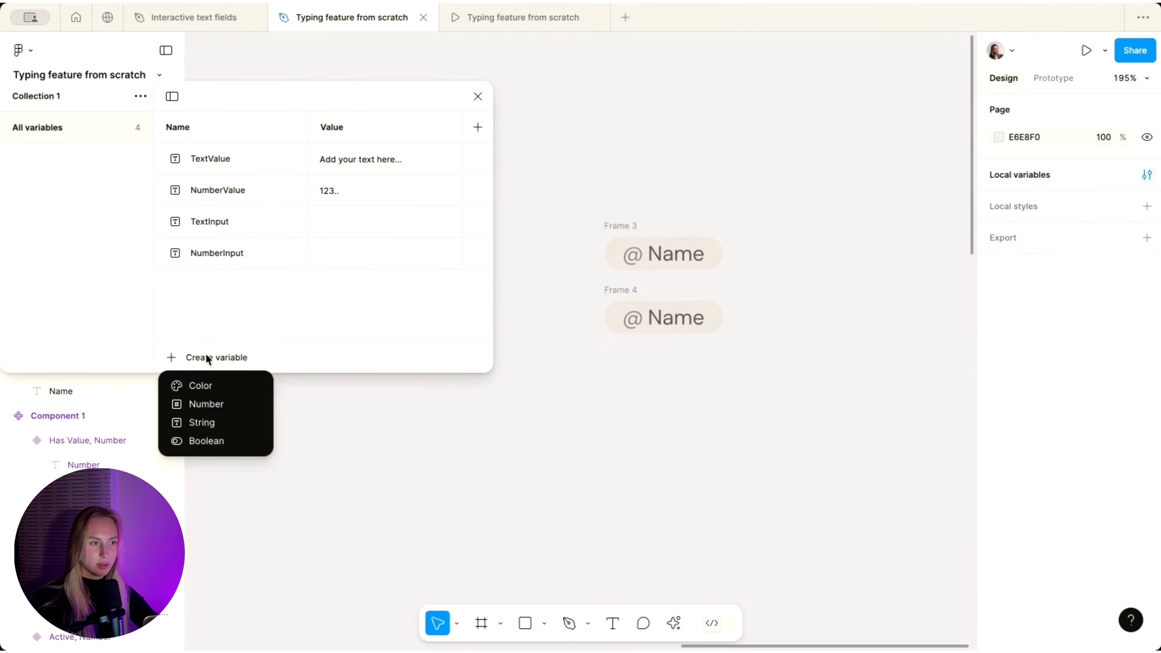
click(208, 424)
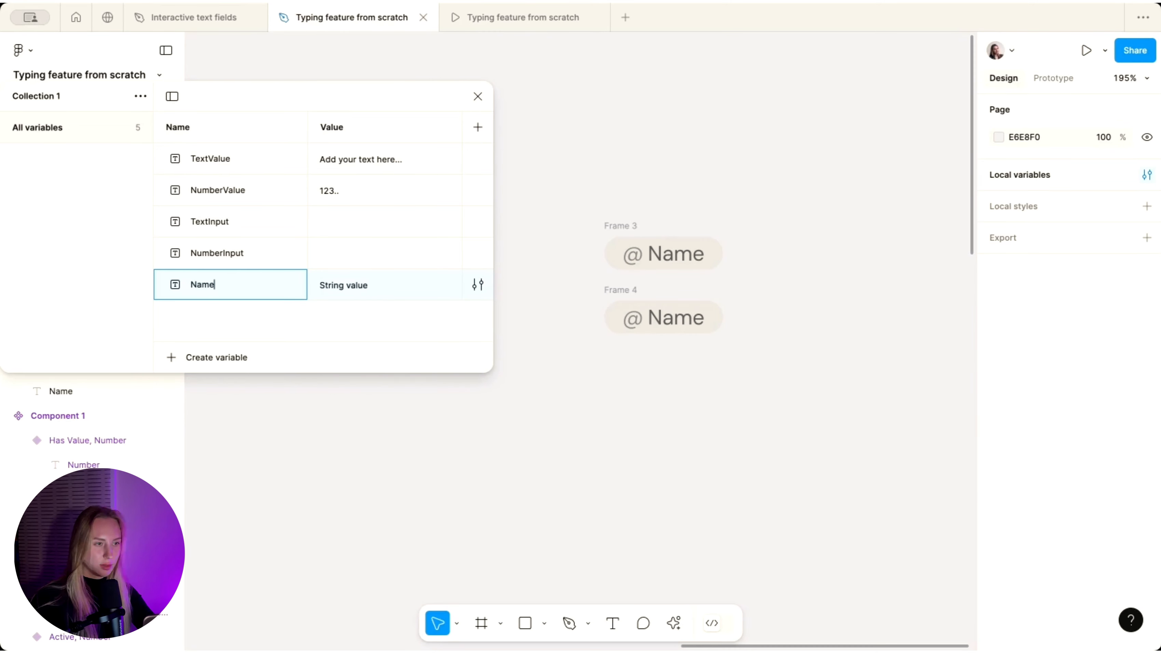
key(Return)
click(332, 291)
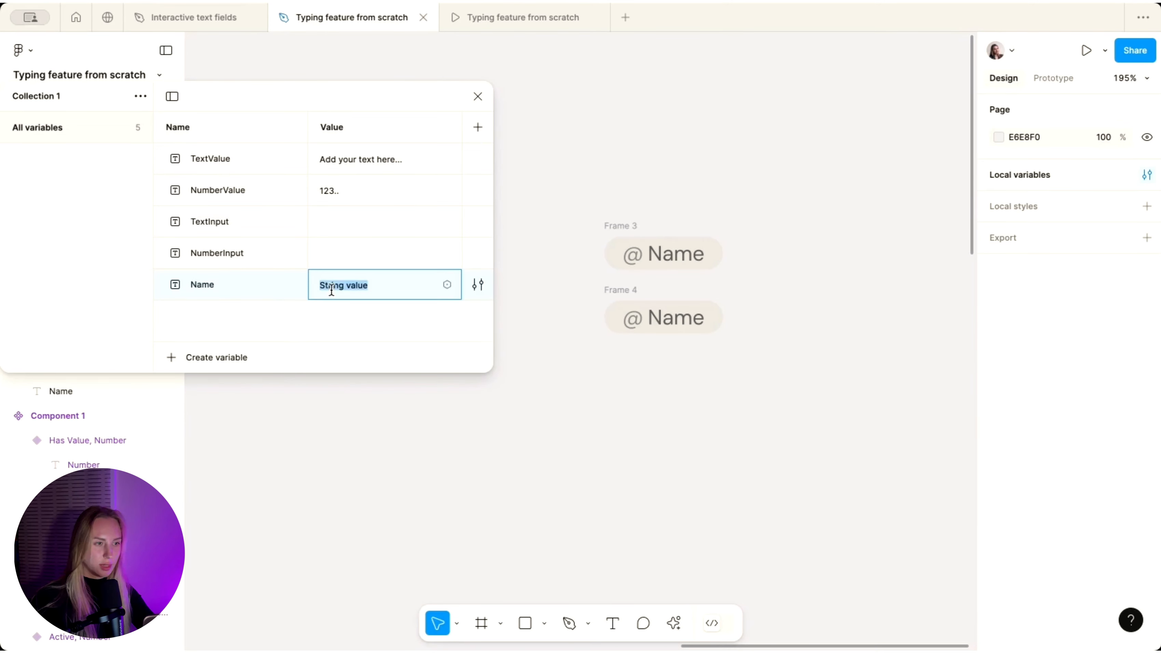
key(BackSpace)
click(397, 405)
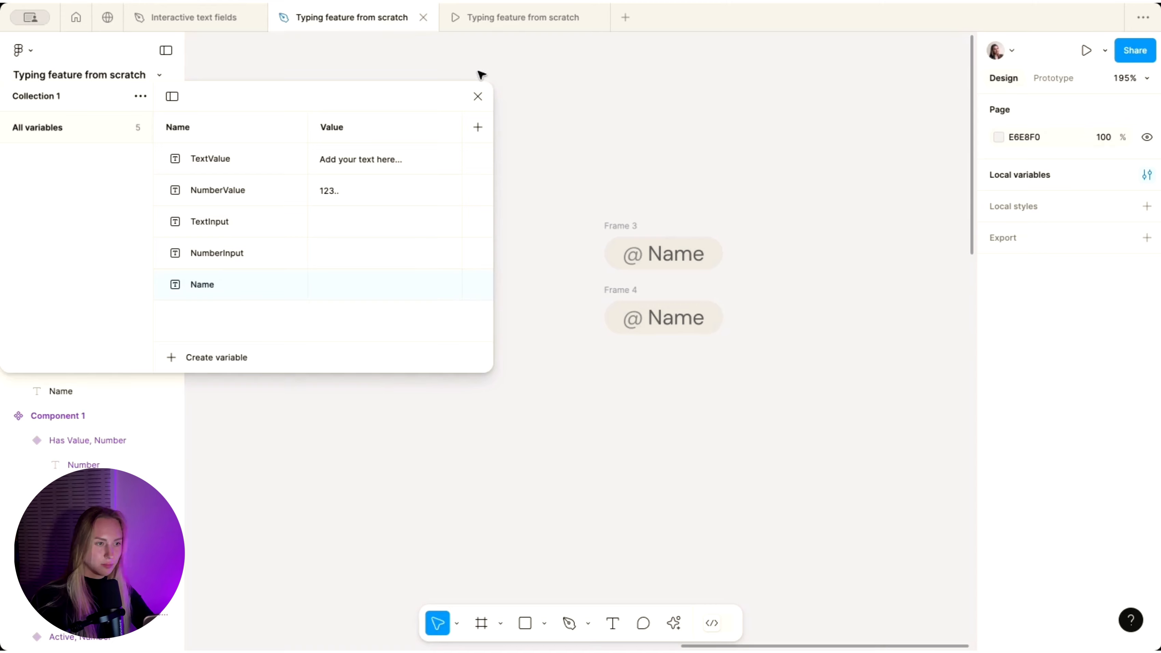
click(477, 96)
click(681, 328)
- Combine both tag frames into a component set named 'Name Label' and enlarge it
scroll(1080, 402, down, 3)
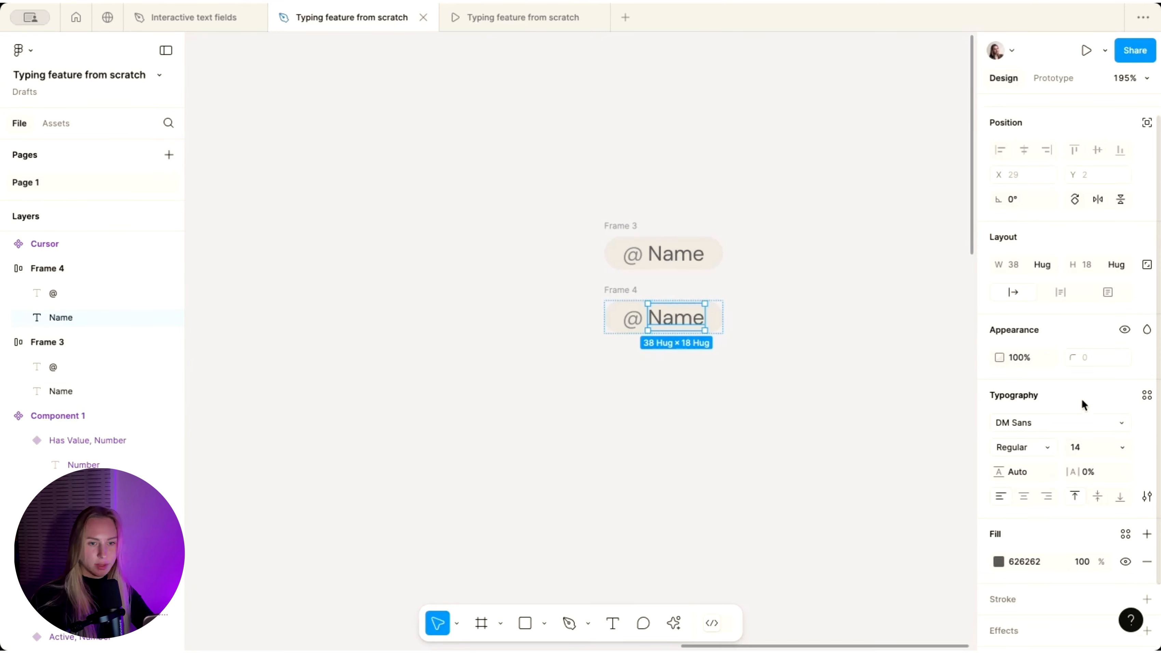
scroll(1083, 405, up, 2)
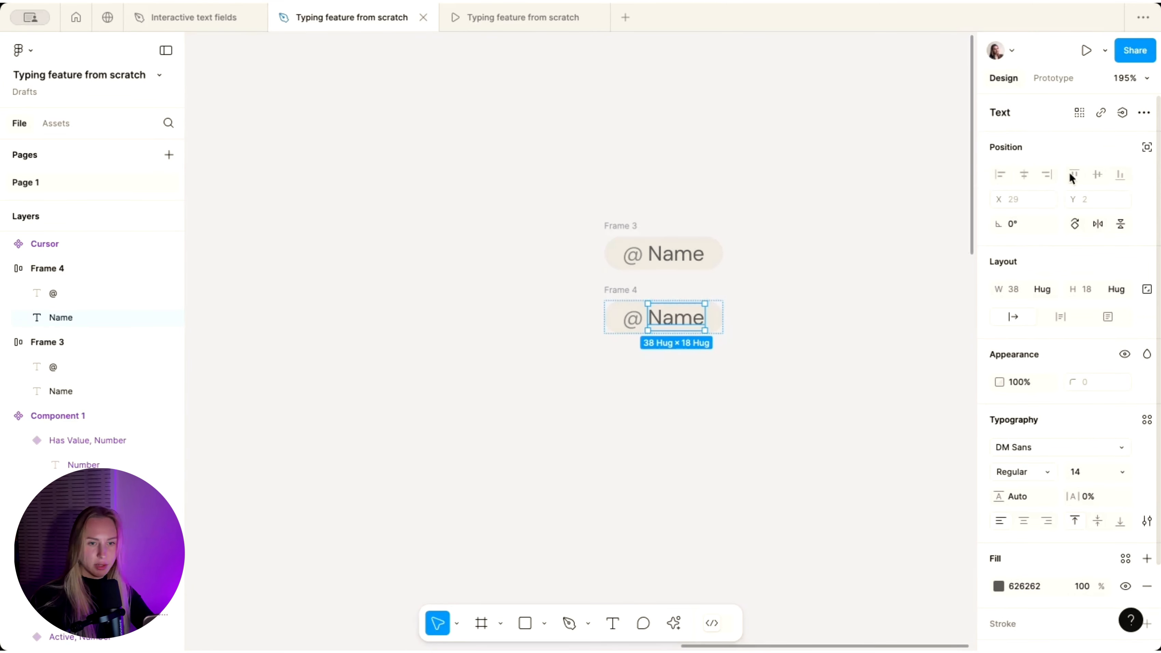
drag(453, 163, 848, 480)
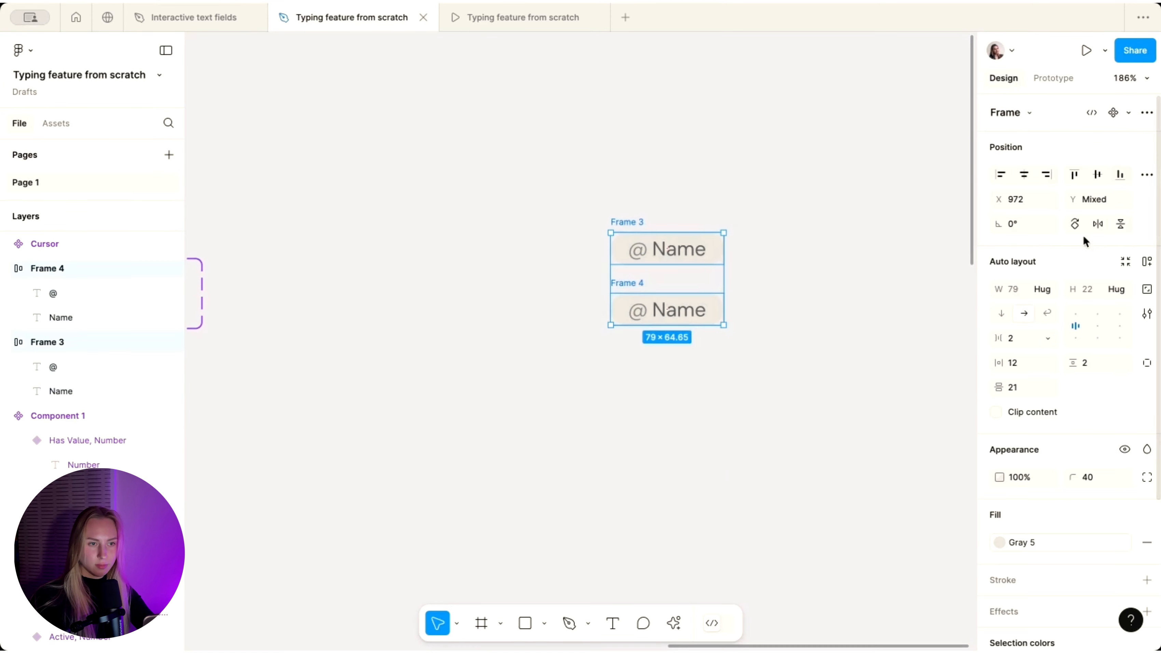
click(1147, 112)
click(1083, 214)
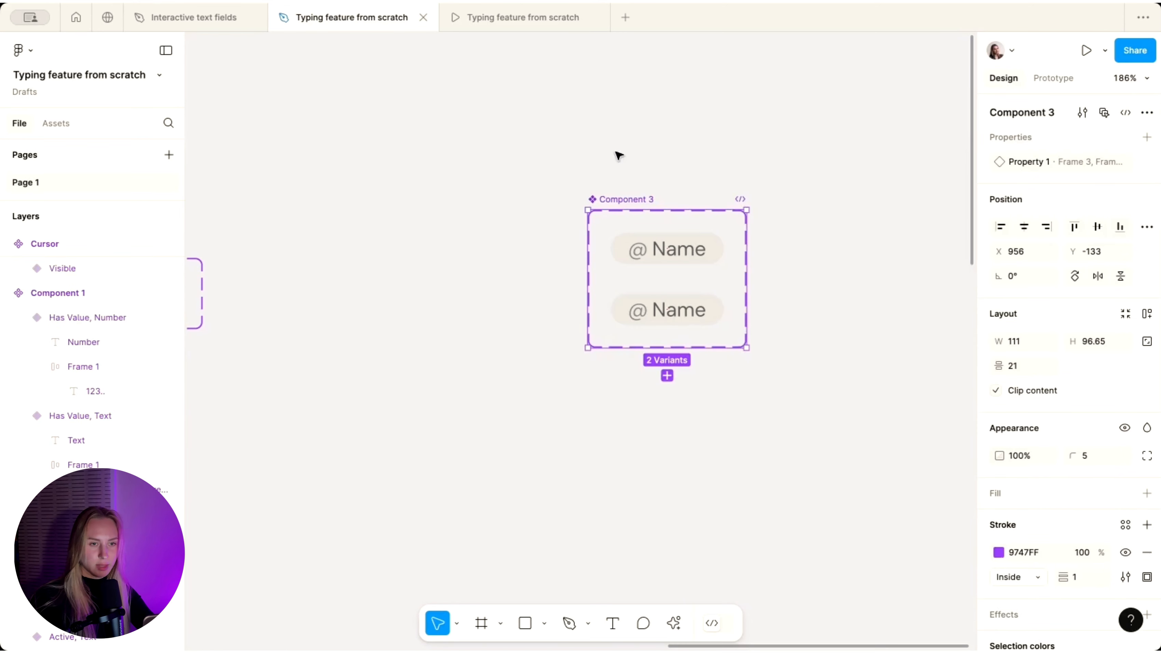
double_click(635, 200)
text(Name)
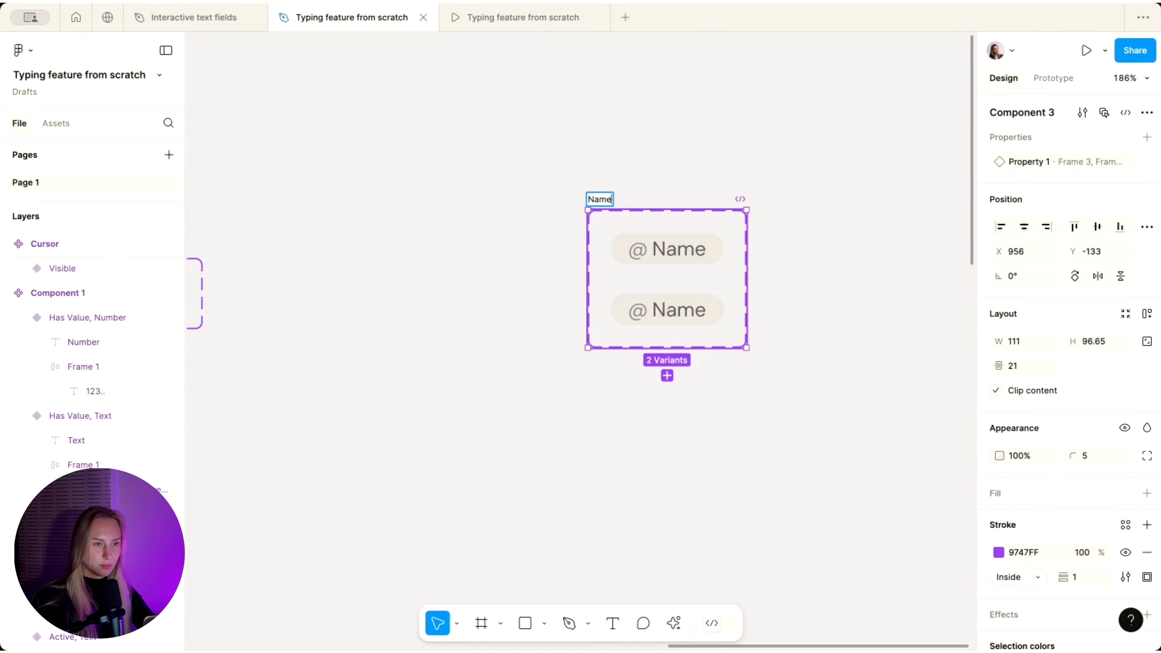
text( Label)
key(Return)
drag(655, 210, 651, 148)
drag(707, 351, 708, 436)
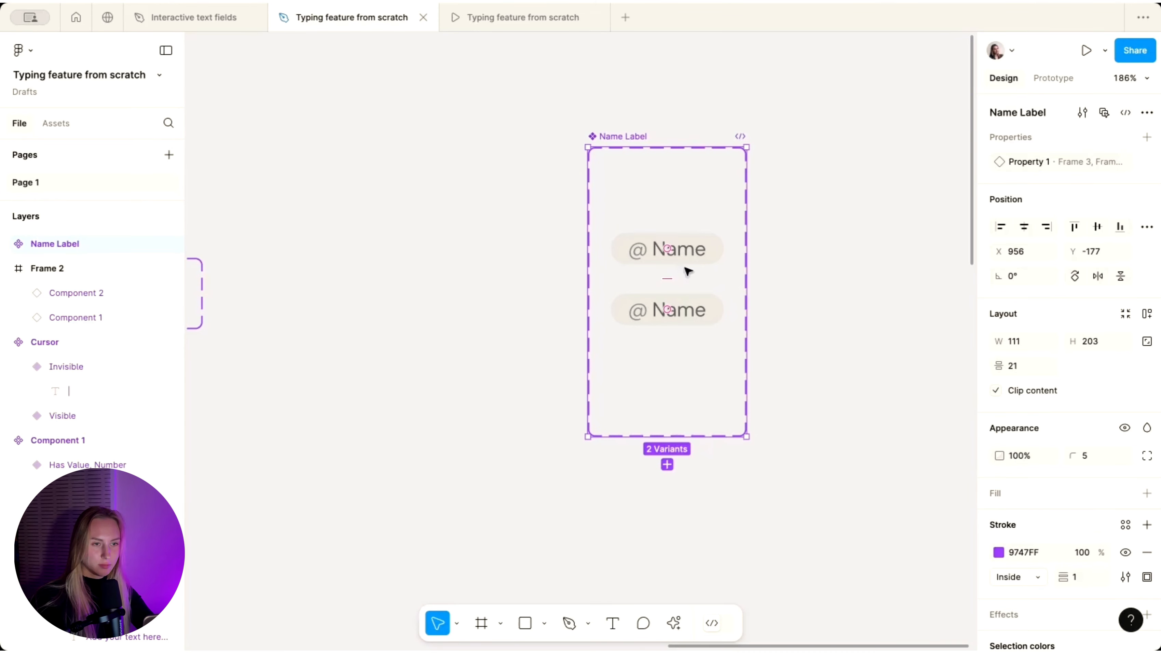
- Name the variants 'Ematy' and 'Has Value', linking Has Value's text to the Name property
click(668, 249)
click(1090, 168)
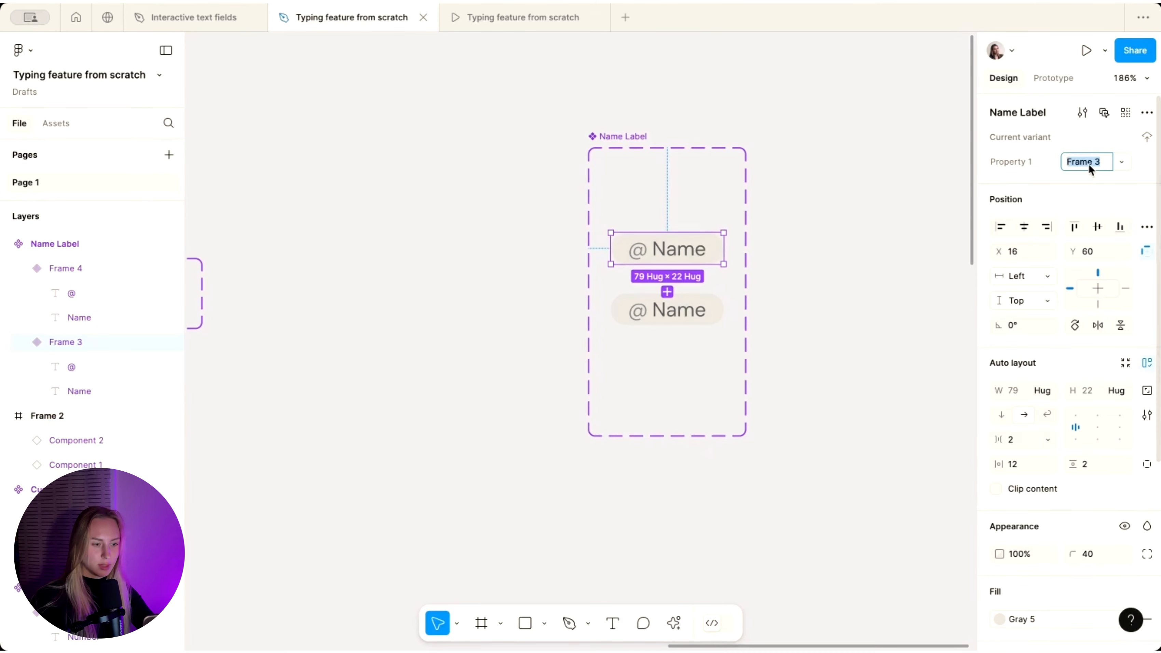
text(Ema)
text(ty)
key(Return)
click(695, 312)
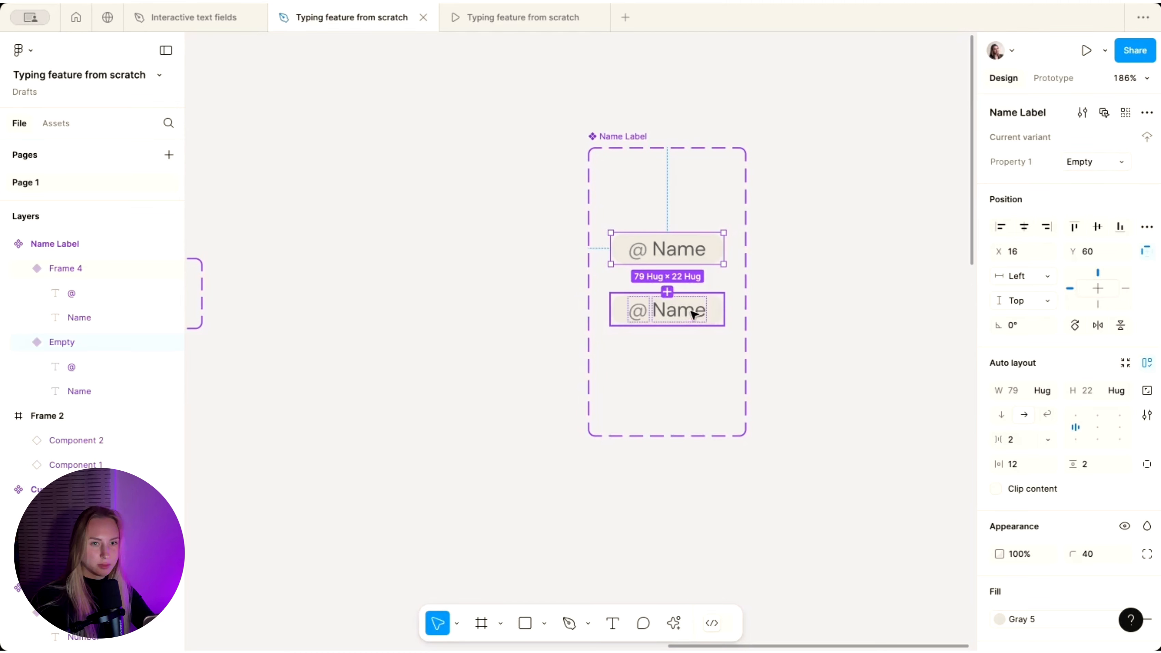
text(Ha)
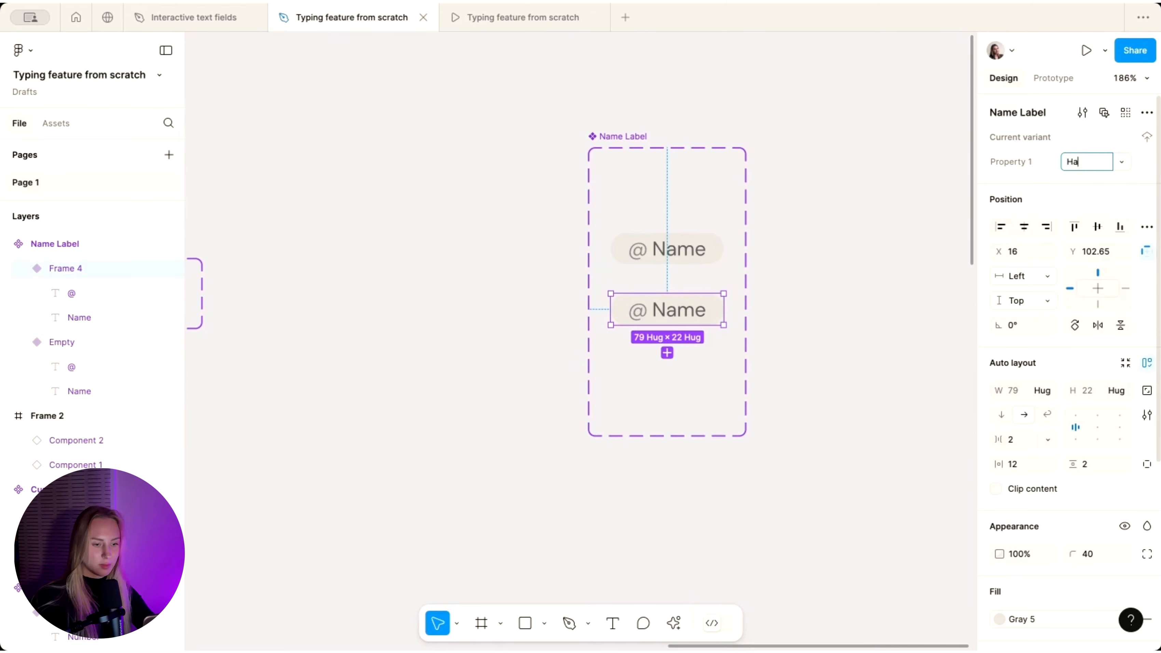
text(s Value)
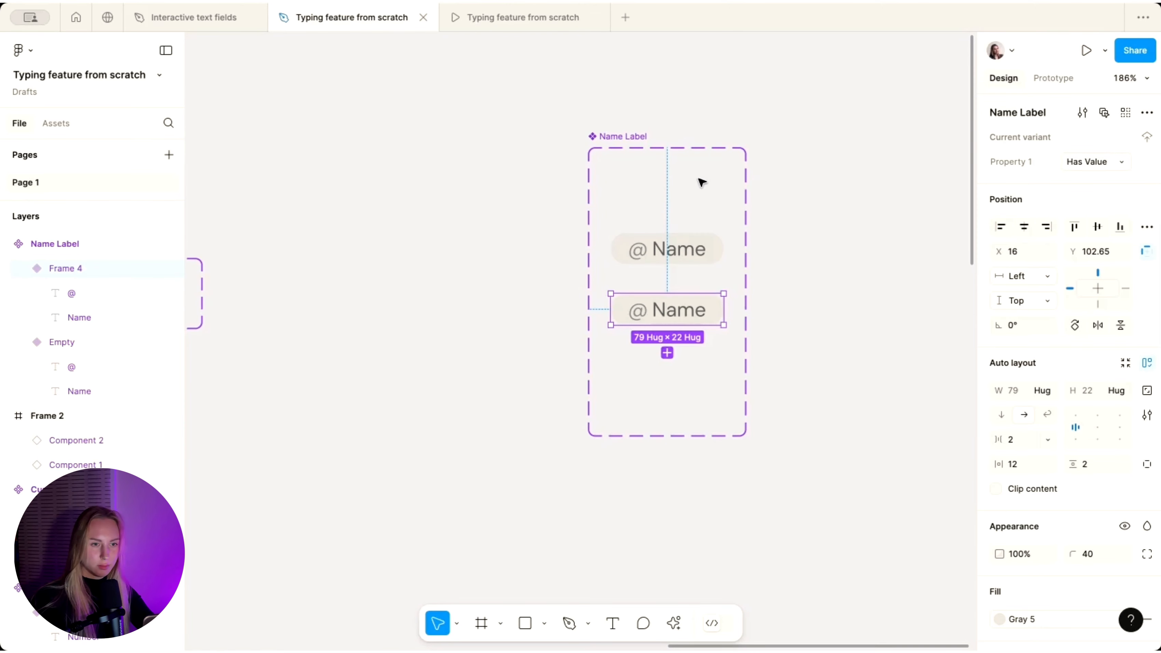
scroll(701, 305, up, 2)
double_click(704, 310)
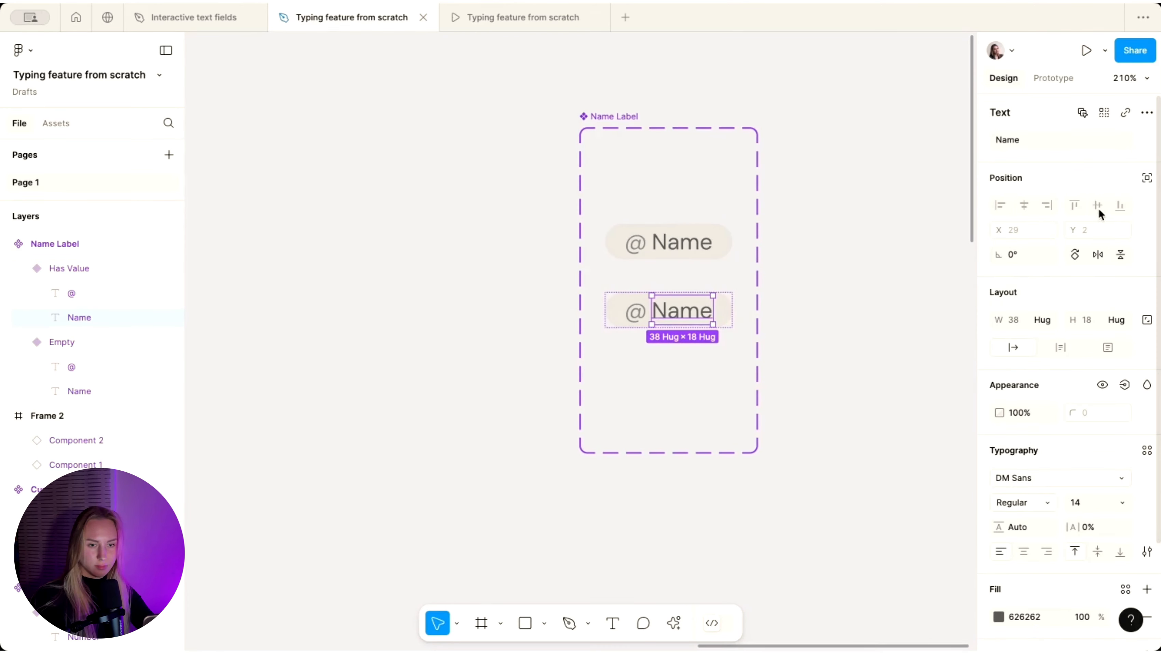
click(1146, 140)
click(1041, 336)
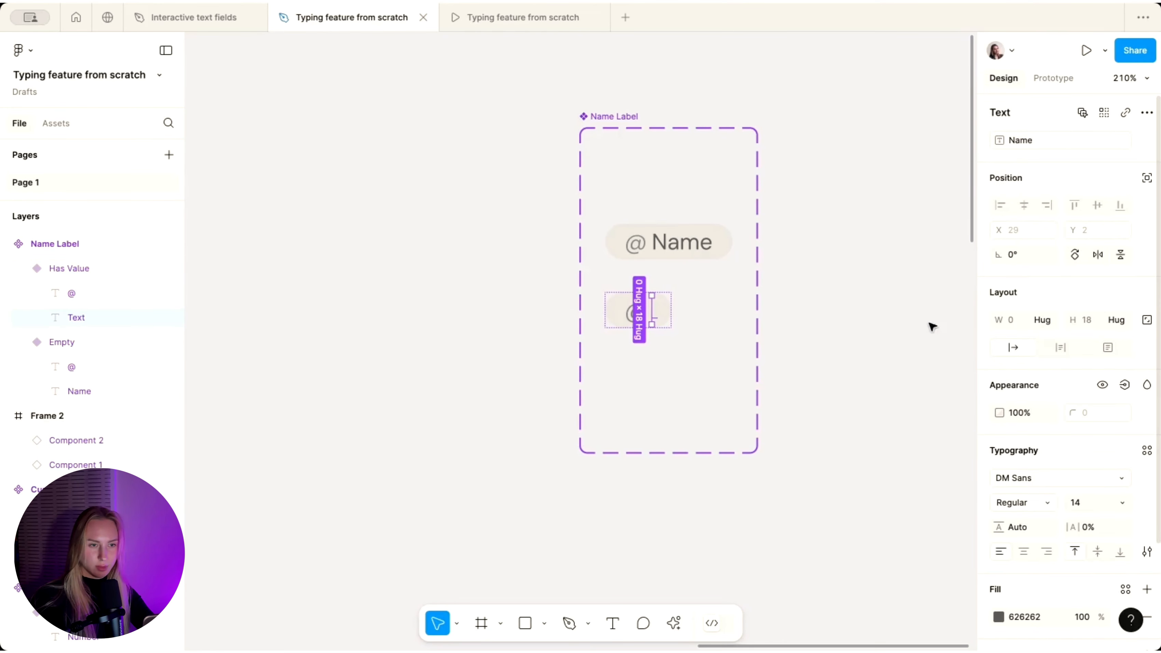
- Duplicate a pill as a new top 'Empty' variant and rename the middle one 'Active'
click(794, 254)
scroll(796, 255, down, 3)
scroll(728, 280, up, 3)
click(688, 220)
drag(688, 224, 688, 169)
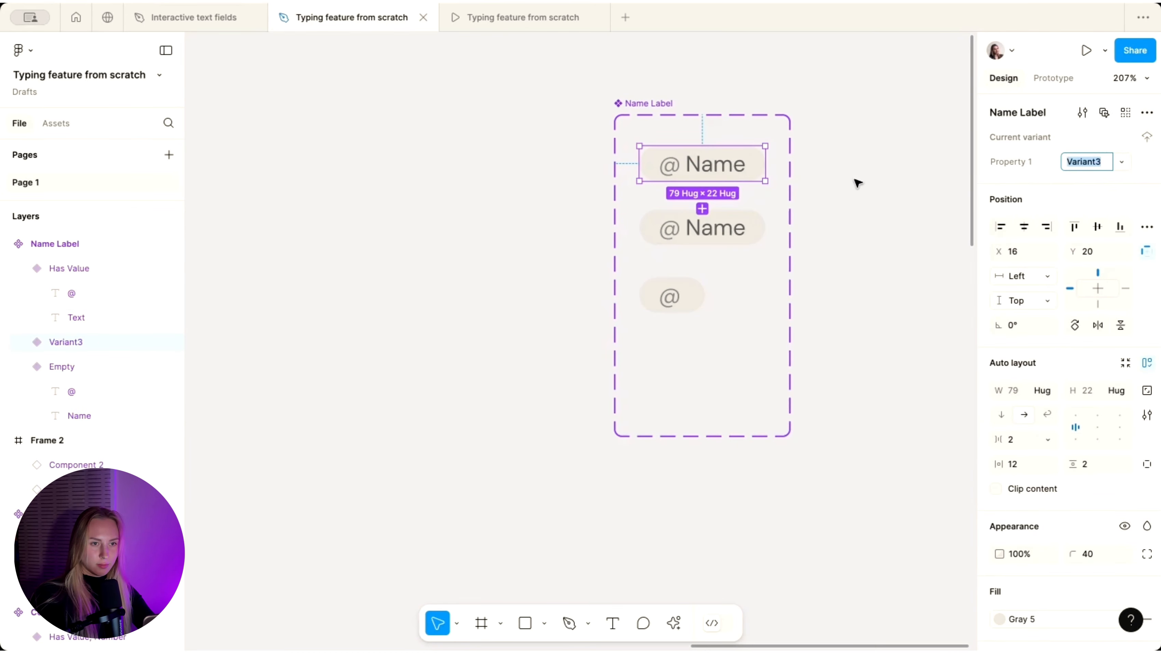
text(Empty)
key(Return)
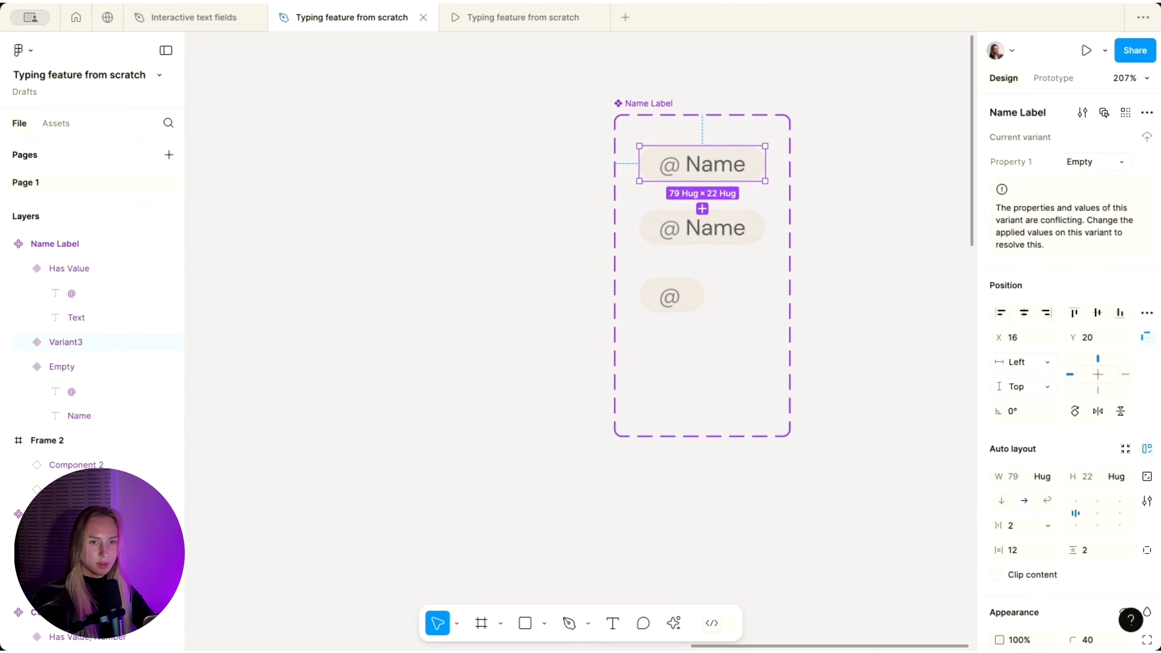
click(684, 237)
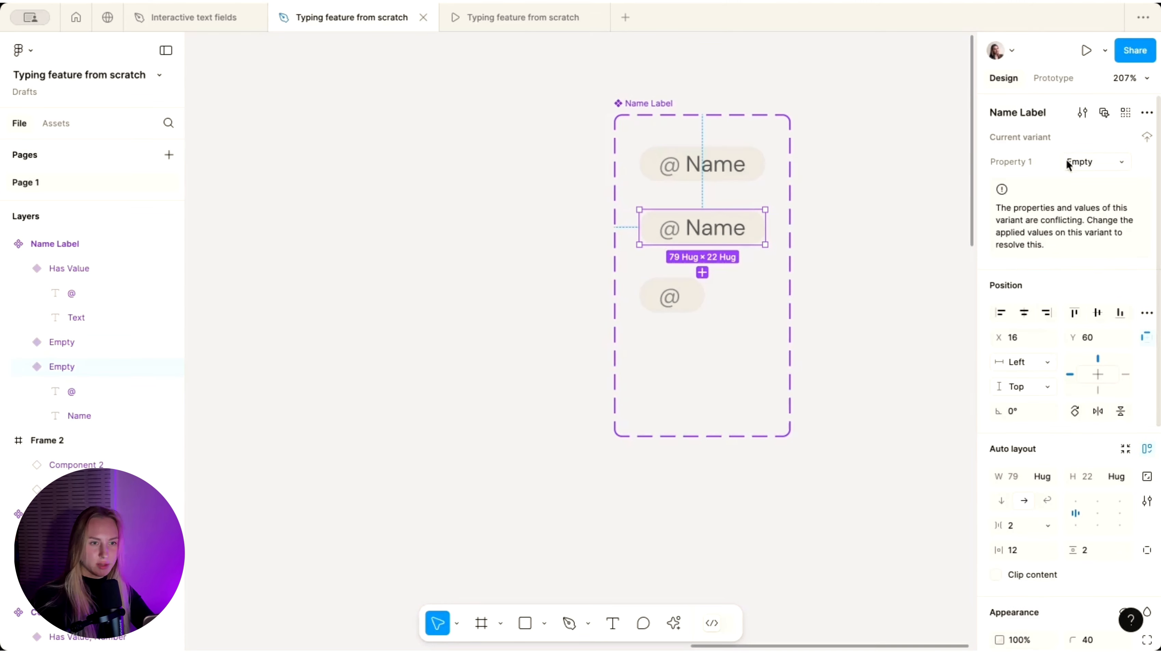
click(1083, 158)
text(Active)
key(Return)
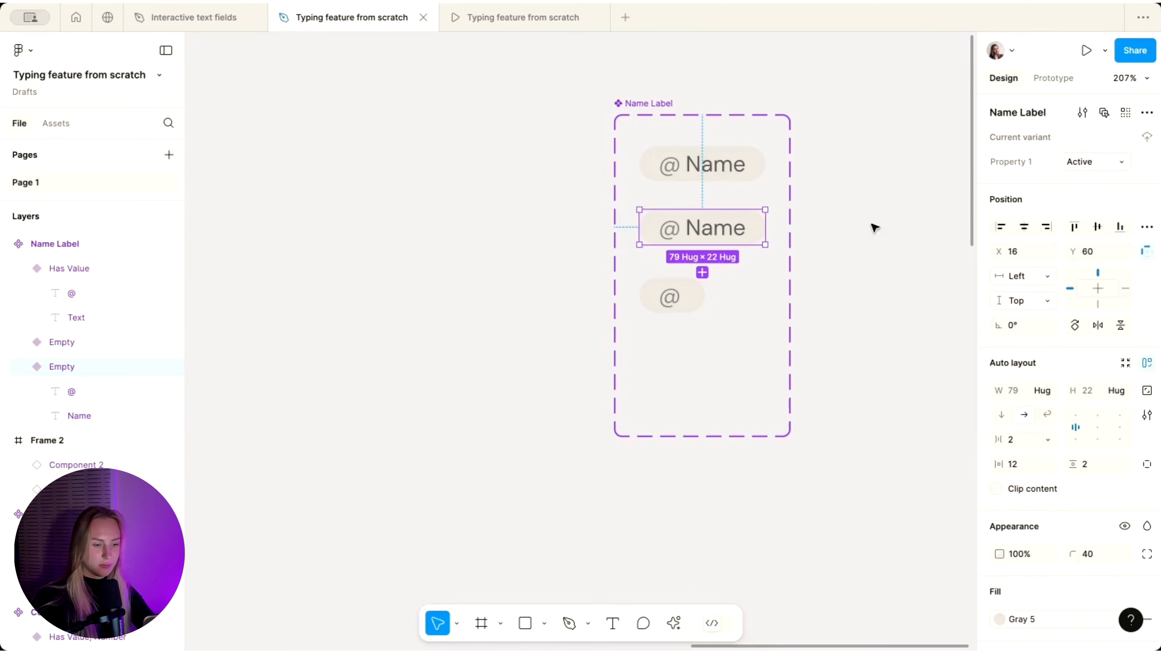
- Enlarge the component set and move the Has Value variant to the bottom
scroll(664, 307, down, 3)
key(Escape)
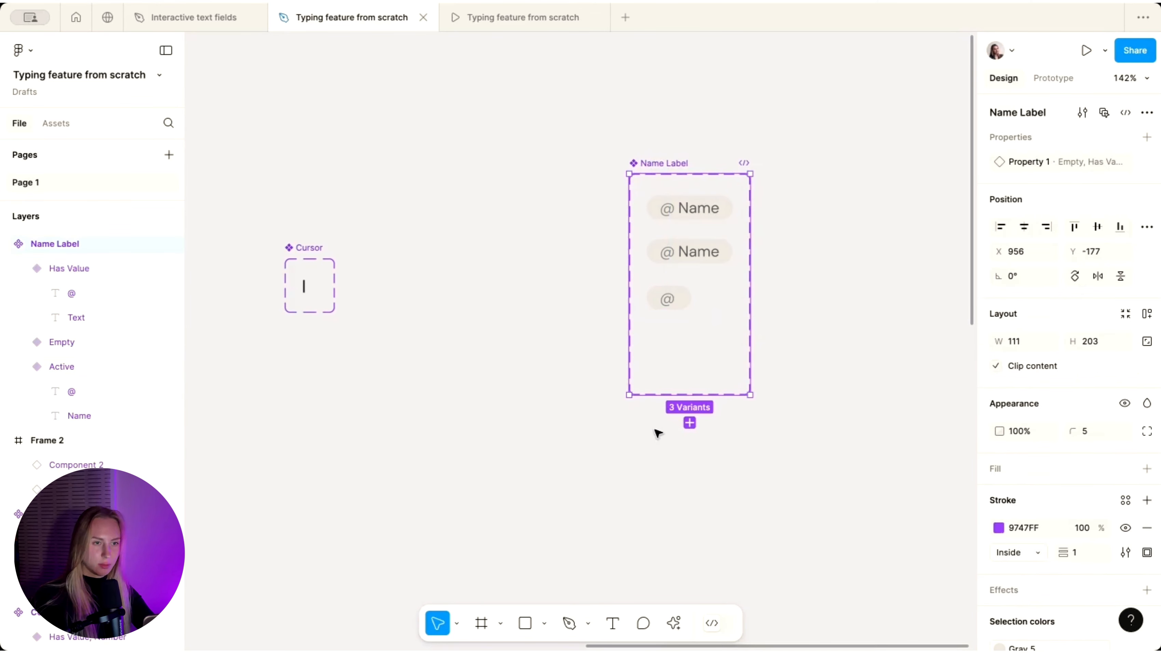
drag(652, 395, 653, 552)
click(669, 298)
drag(669, 297, 667, 498)
scroll(674, 251, up, 5)
click(691, 252)
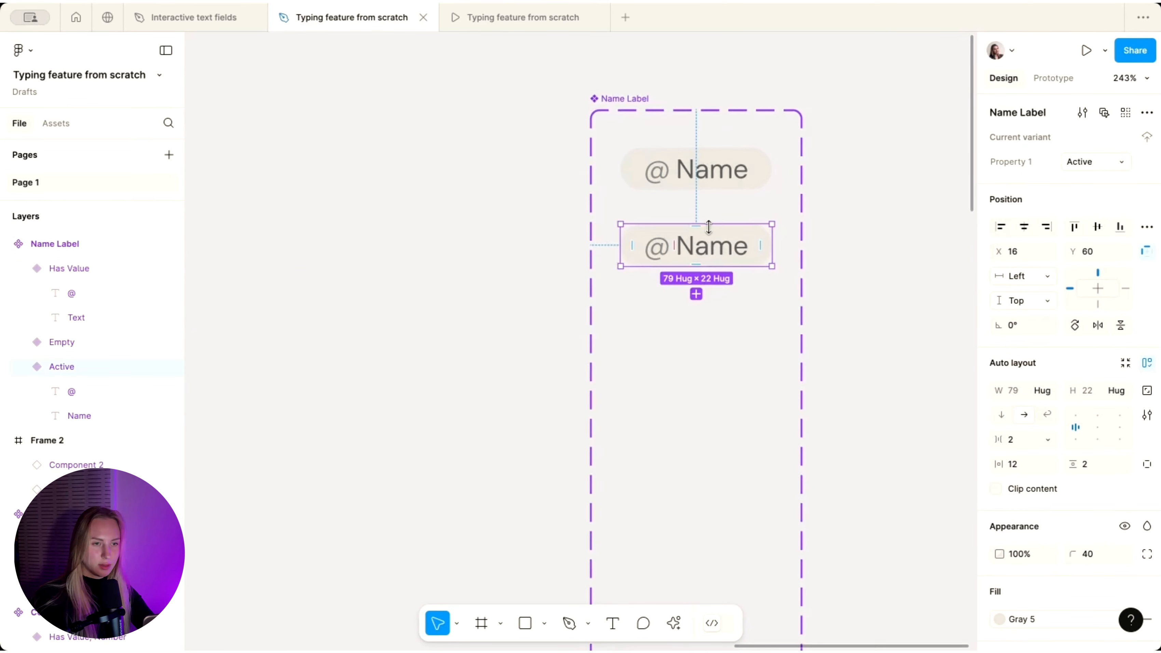
click(690, 182)
- Delete the Empty variant's '@' and 'Name' text, remove its fill, and set width 0
click(712, 172)
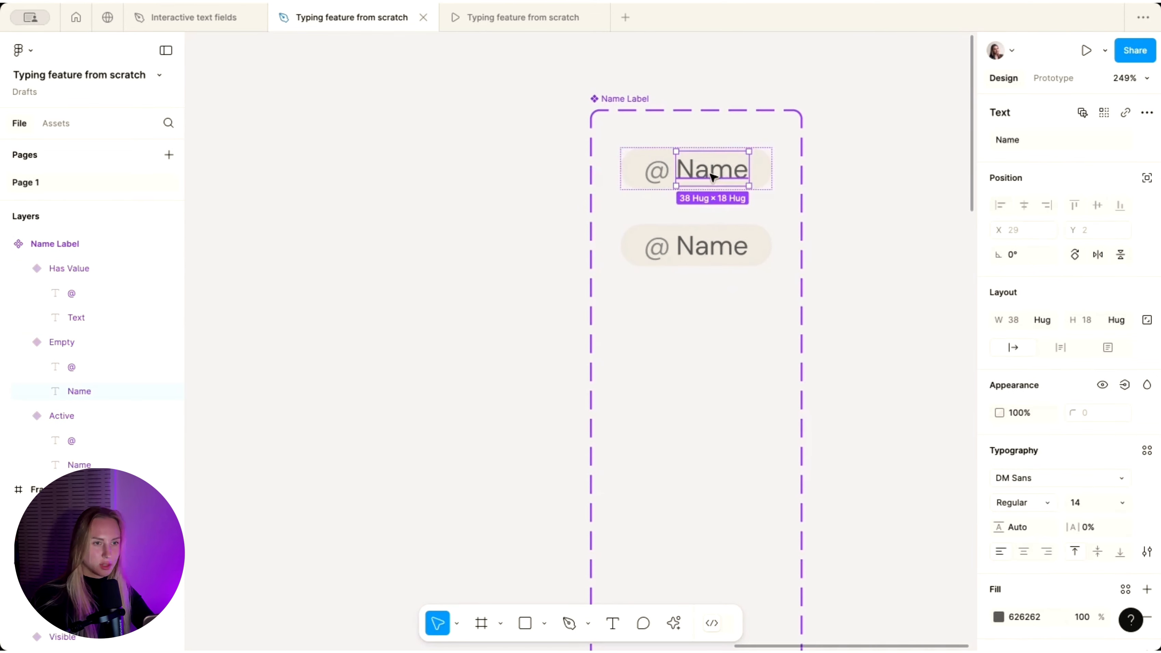
shift+click(662, 167)
key(Delete)
click(655, 169)
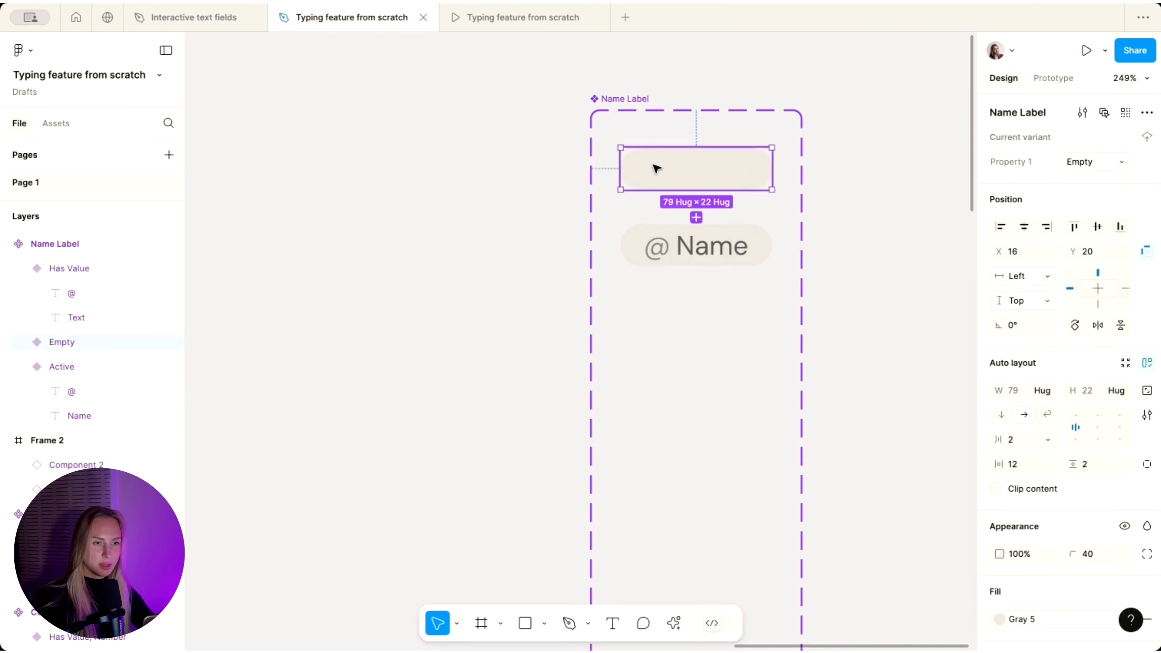
scroll(1050, 429, down, 3)
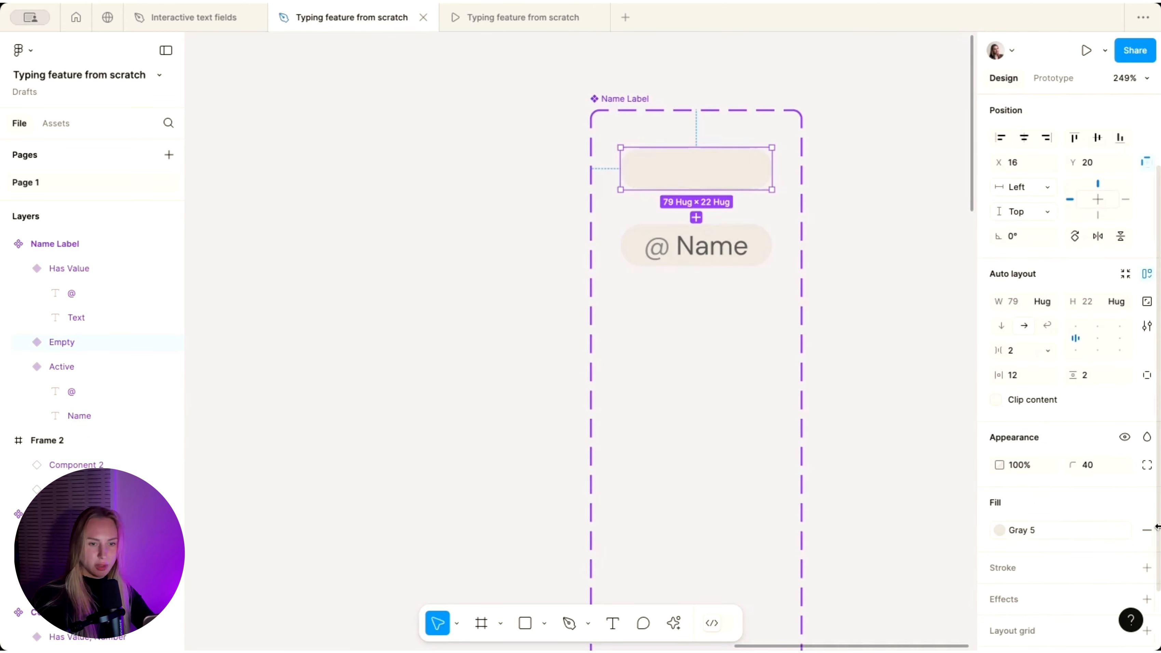
scroll(1159, 530, down, 2)
click(1146, 465)
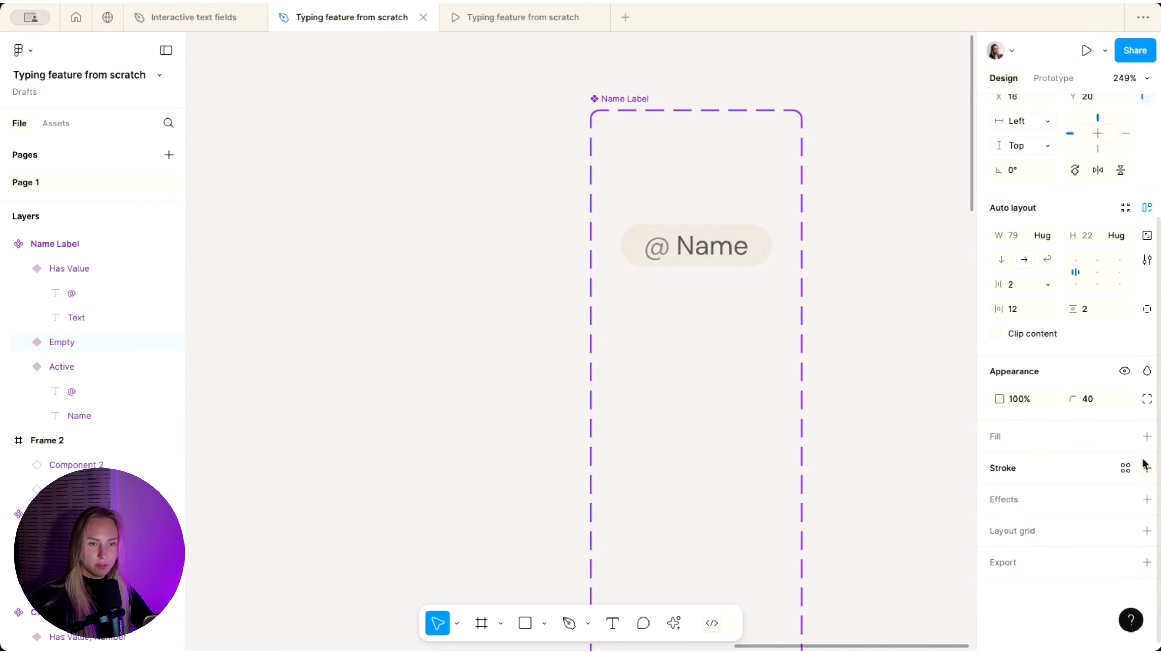
click(1017, 235)
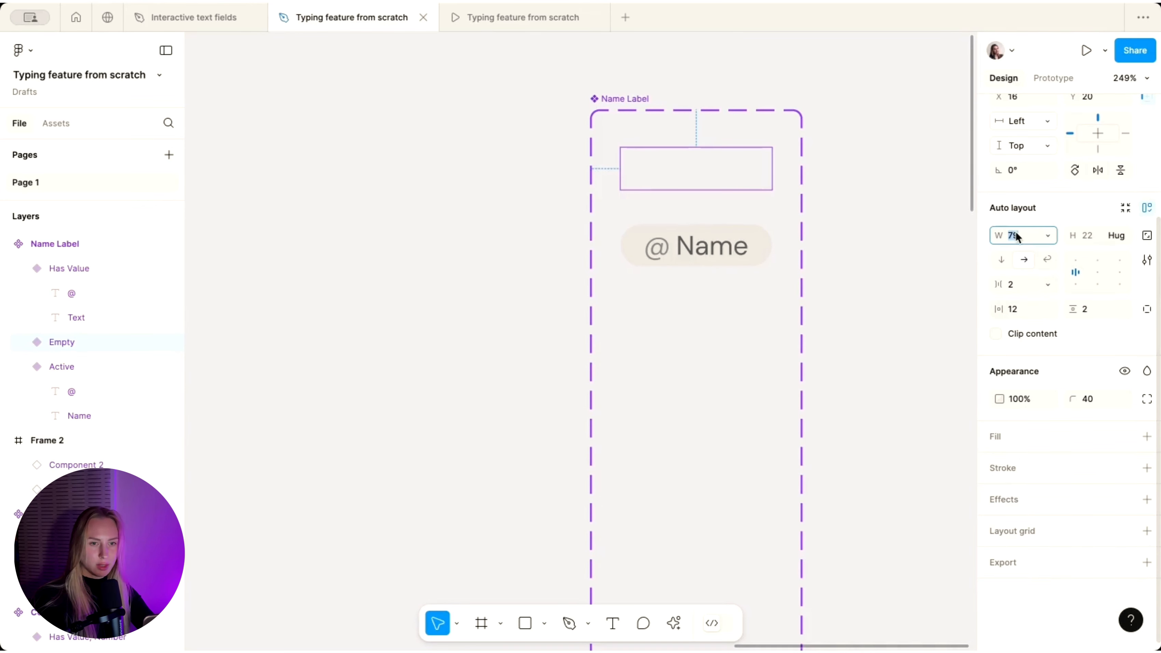
text(0)
key(Return)
click(863, 158)
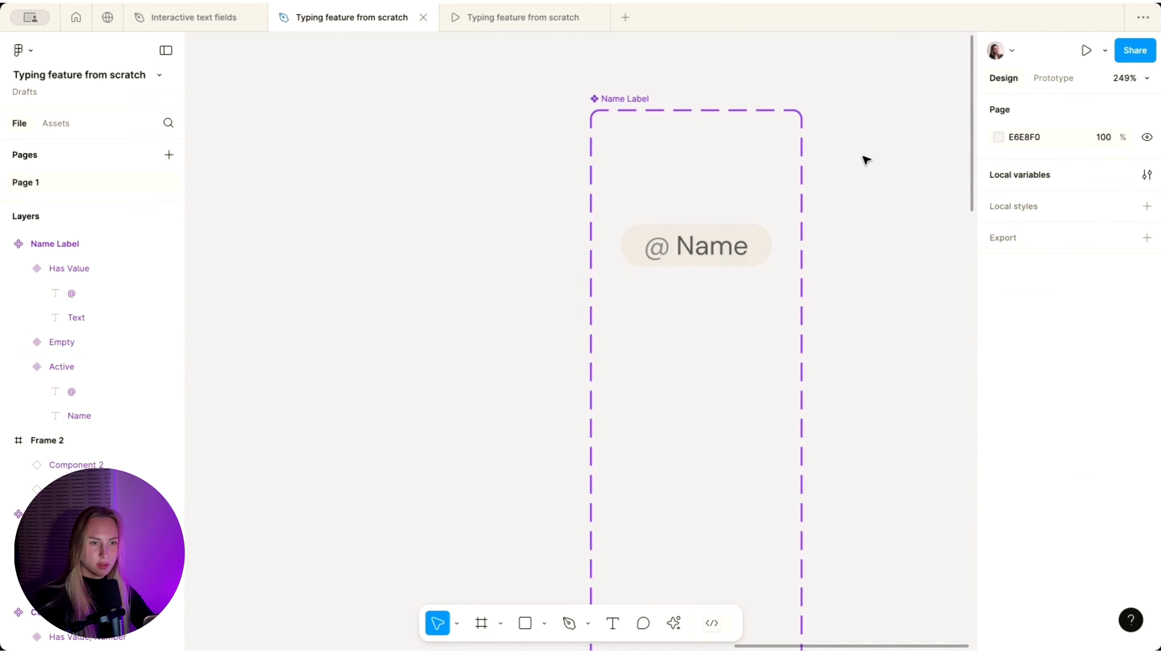
click(681, 240)
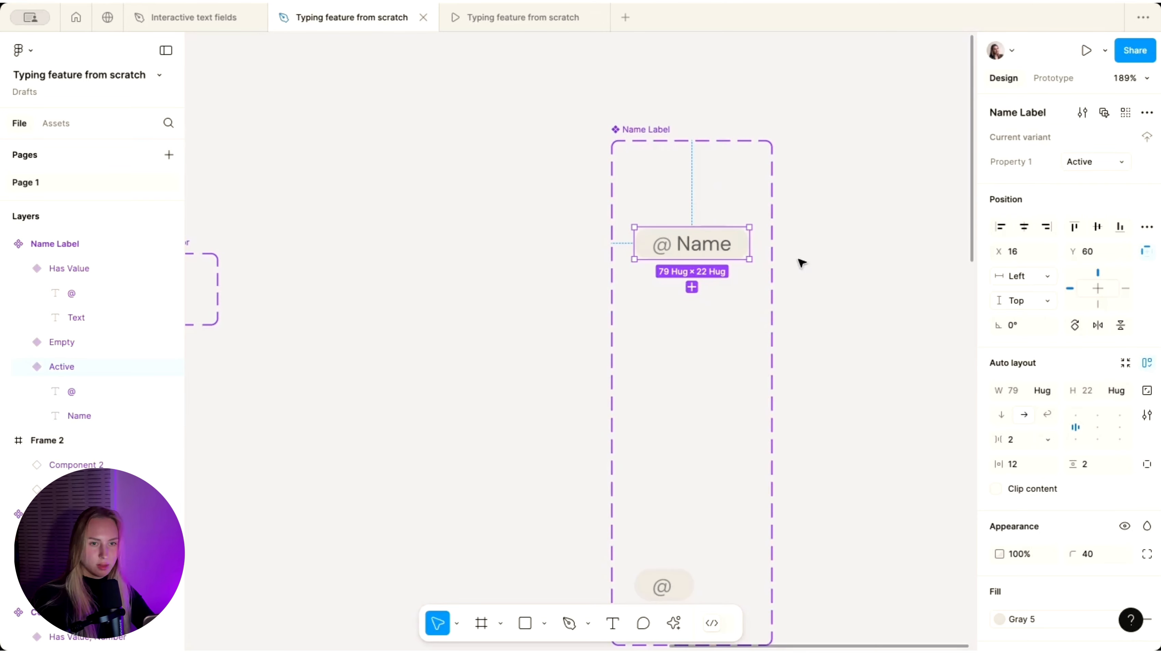
click(800, 260)
ctrl+scroll(802, 262, down, 2)
scroll(802, 262, right, 3)
ctrl+scroll(802, 264, down, 4)
scroll(802, 263, right, 3)
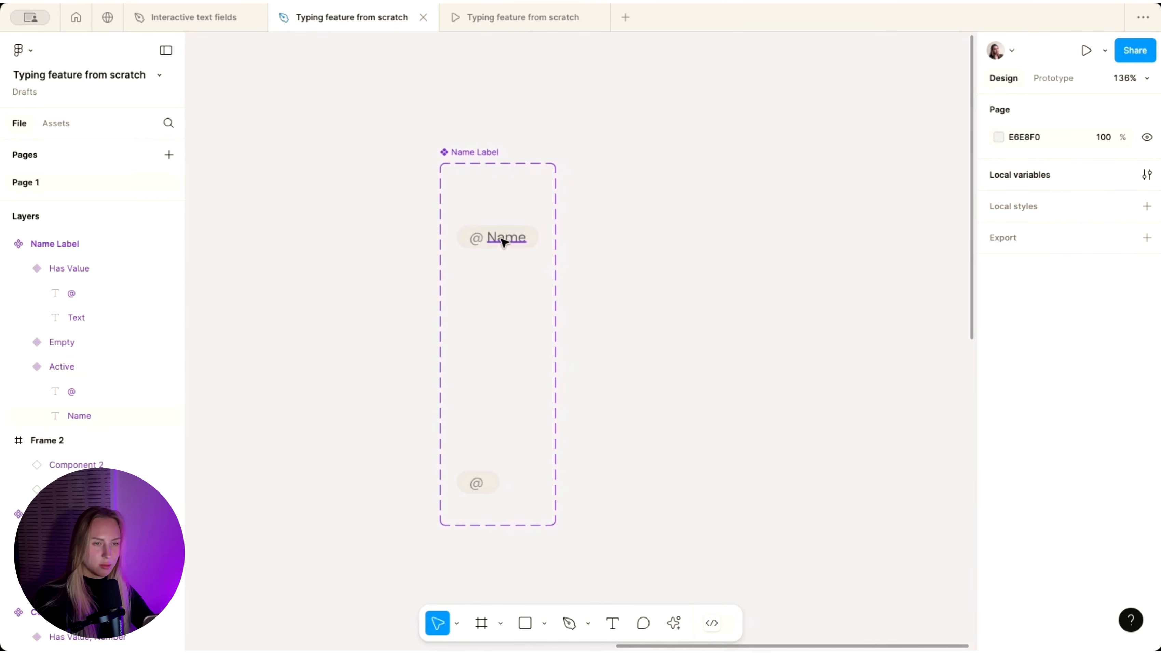
ctrl+scroll(504, 243, down, 4)
scroll(503, 243, left, 8)
- Copy the 123.. placeholder text beside Name Label and change it to 'Anna'
super+click(363, 310)
alt+drag(362, 310, 905, 229)
ctrl+scroll(905, 228, up, 4)
scroll(904, 229, right, 5)
drag(645, 233, 713, 285)
double_click(713, 274)
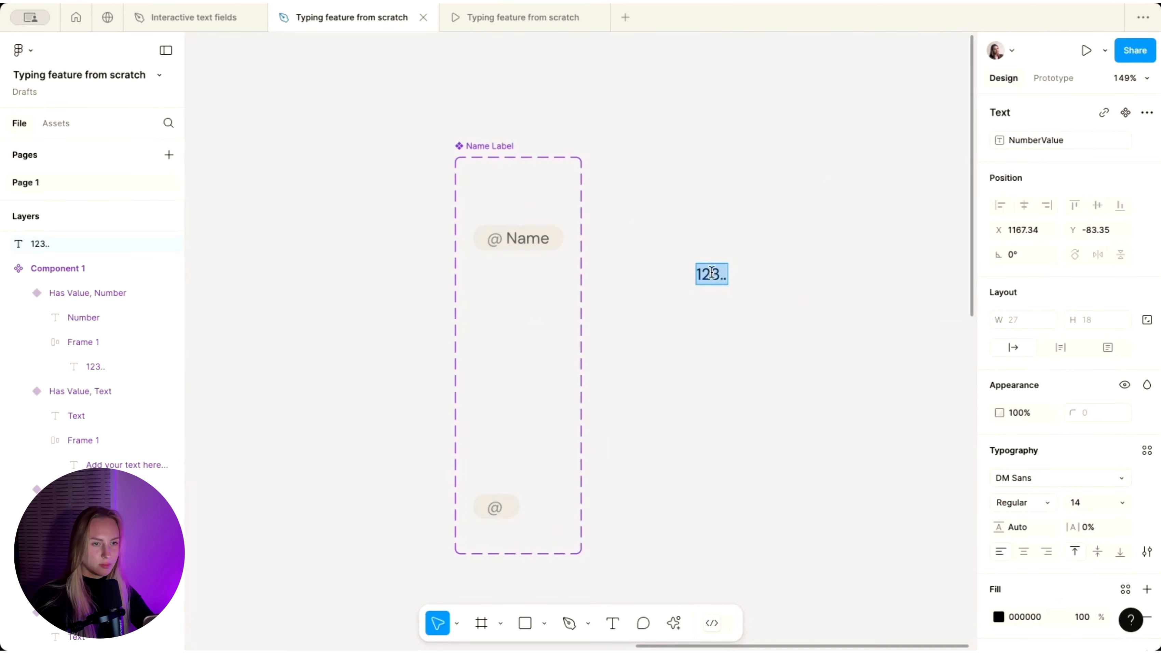
text(Anna)
key(Escape)
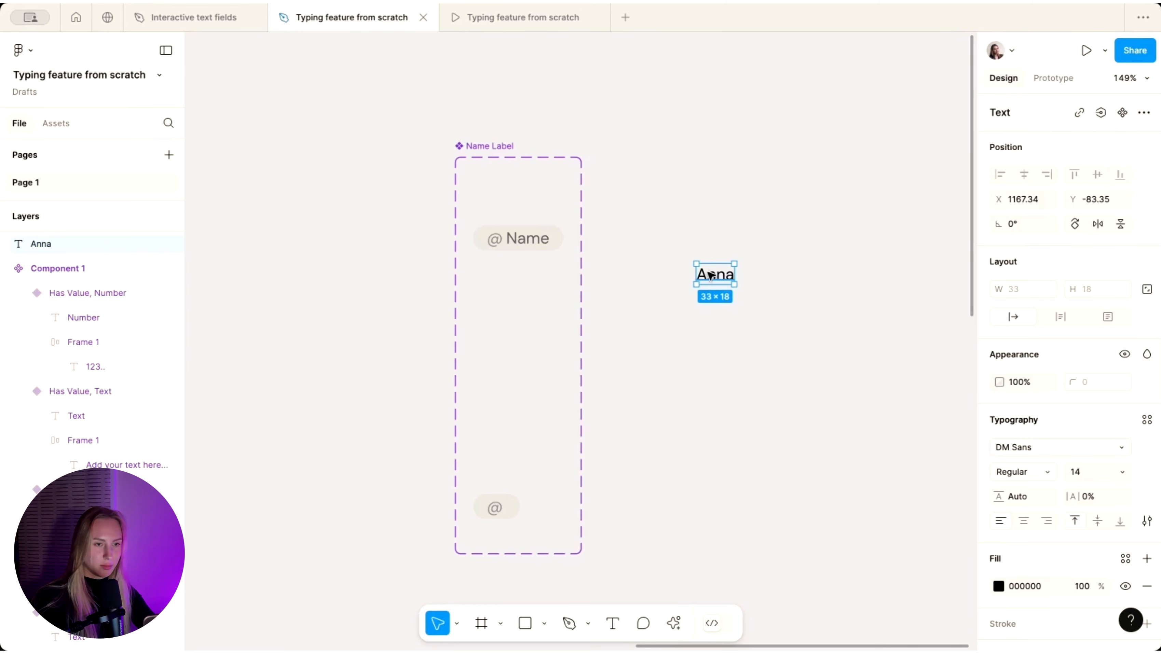
- Wrap Anna in an auto-layout frame with a white fill, 146 wide, text left-aligned
key(shift+a)
scroll(838, 262, up, 2)
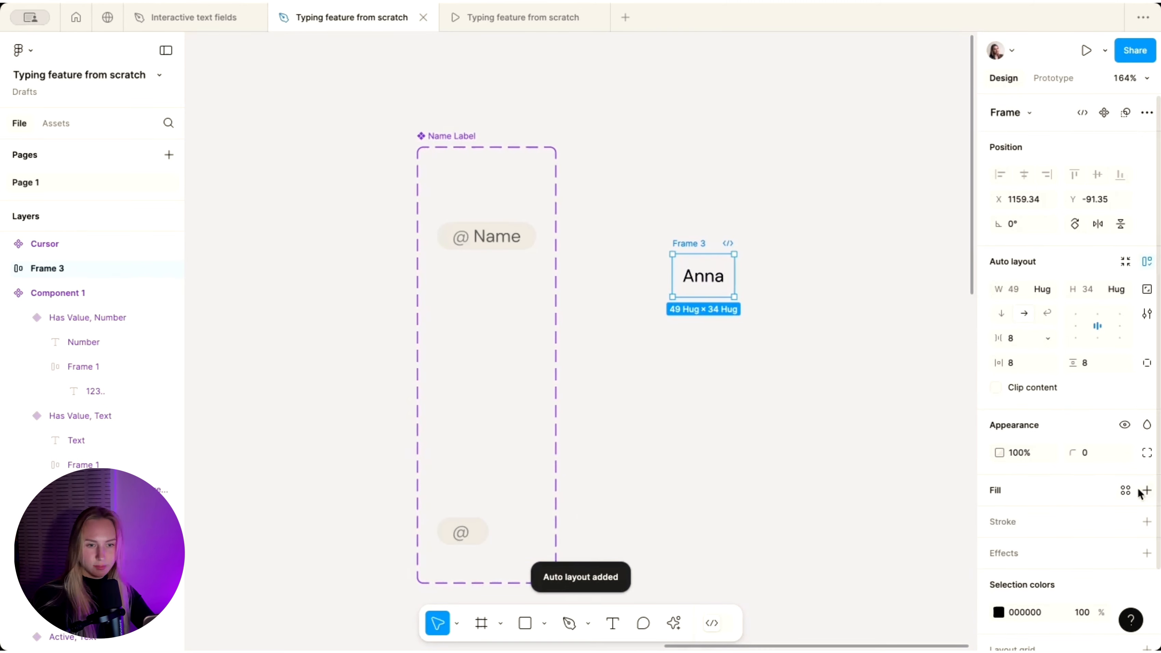
click(1147, 491)
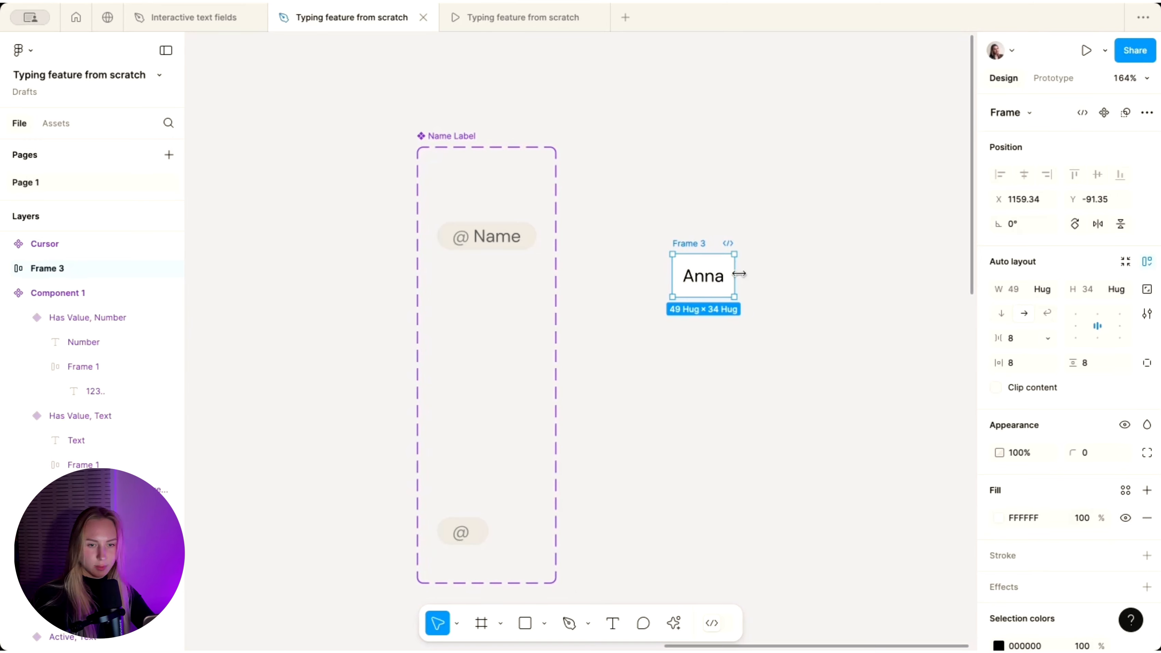
scroll(740, 273, down, 3)
drag(721, 274, 815, 274)
click(756, 217)
click(709, 251)
click(1076, 326)
- Set the Anna text to Medium font weight
scroll(730, 272, up, 3)
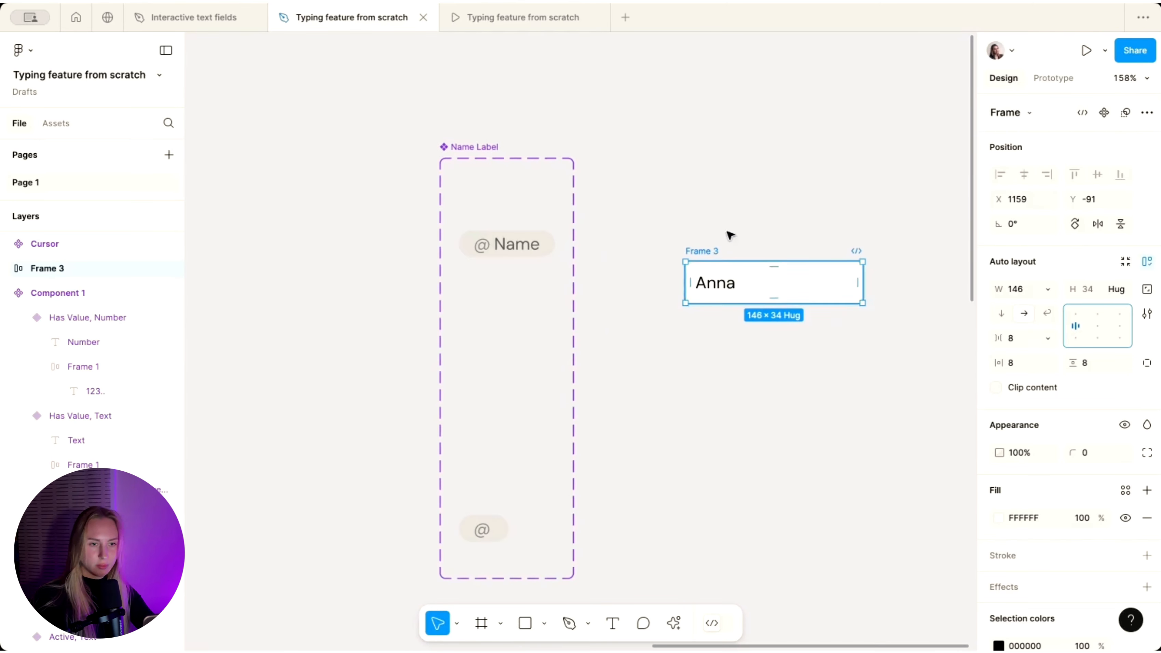
click(727, 240)
click(723, 286)
click(1020, 470)
scroll(1021, 468, down, 1)
click(1020, 458)
click(750, 332)
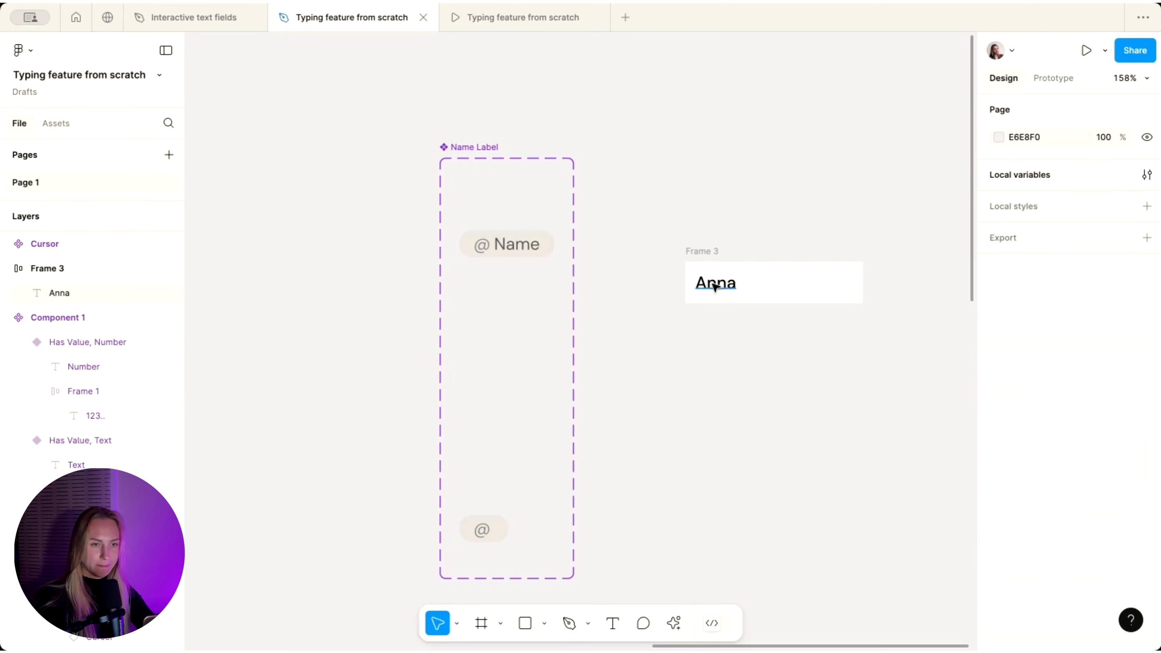
click(711, 252)
- Duplicate the Anna row below, wrap both rows in an auto-layout list, and rename the second row 'Kate'
drag(709, 252, 707, 293)
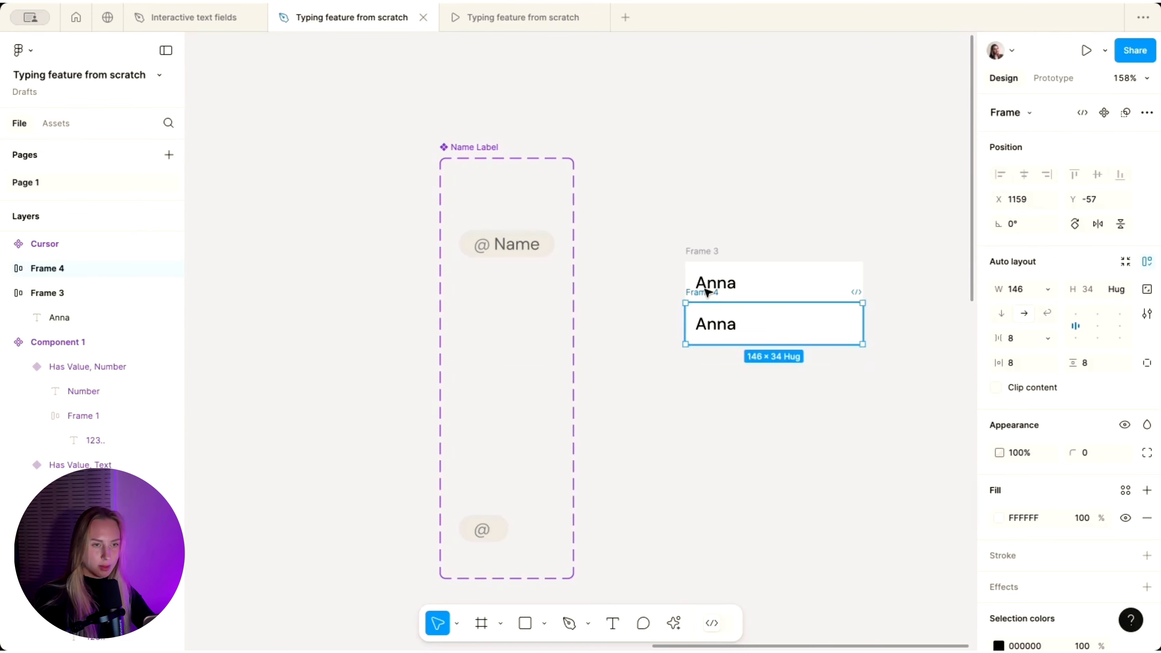
shift+click(708, 293)
key(shift+a)
double_click(716, 324)
text(Ka)
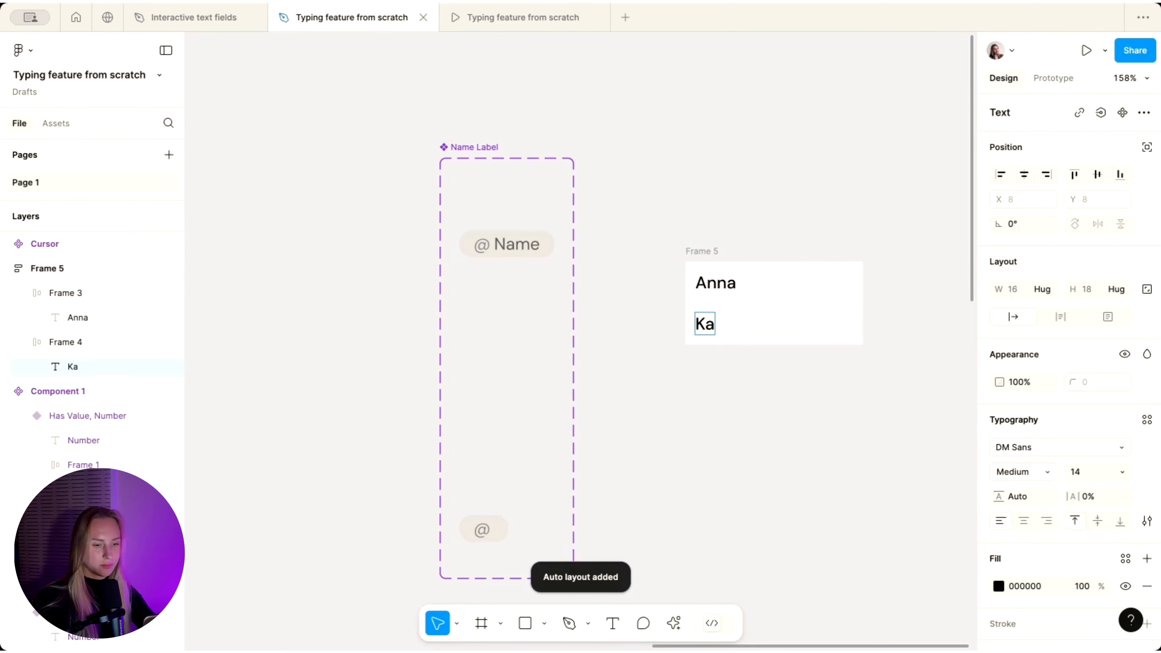
text(te)
- Duplicate the Kate row to make a third row reading 'Liza'
click(788, 329)
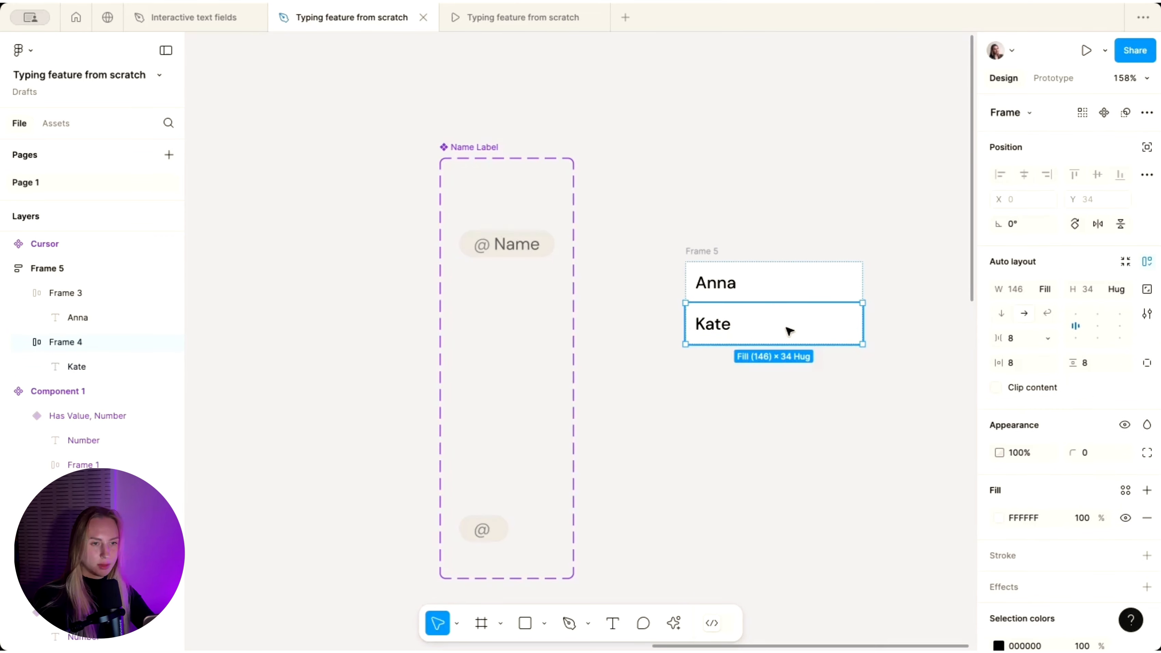
key(ctrl+d)
double_click(718, 366)
text(Liza)
key(Escape)
- Give the name list frame a corner radius of 4
click(707, 487)
scroll(707, 488, down, 3)
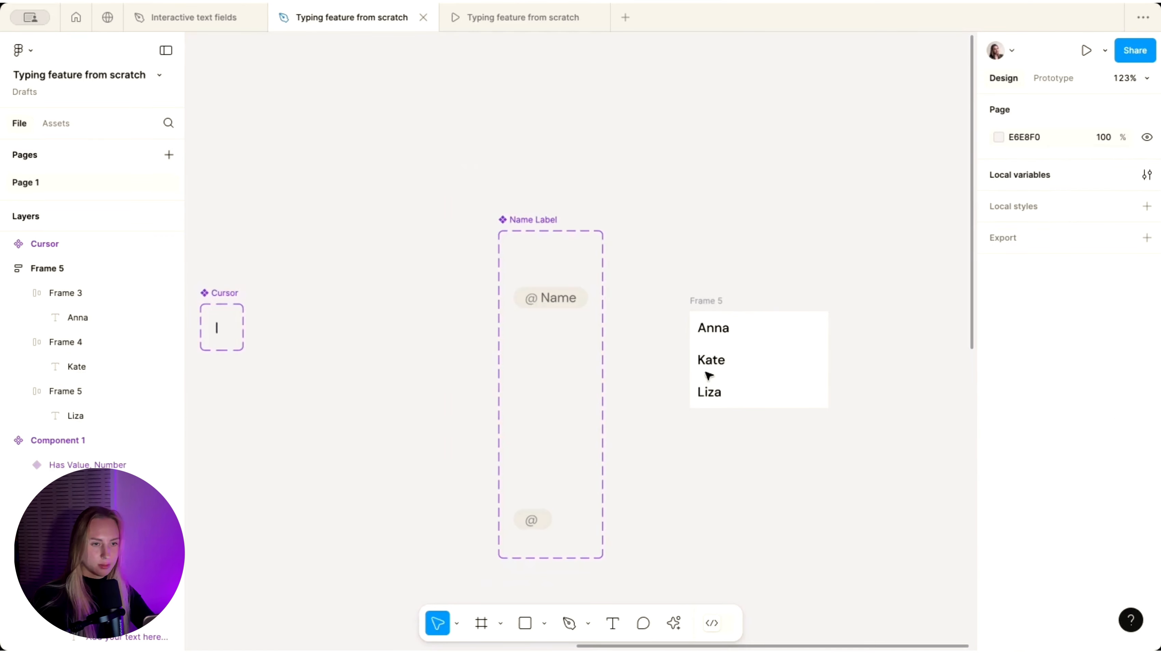
click(708, 302)
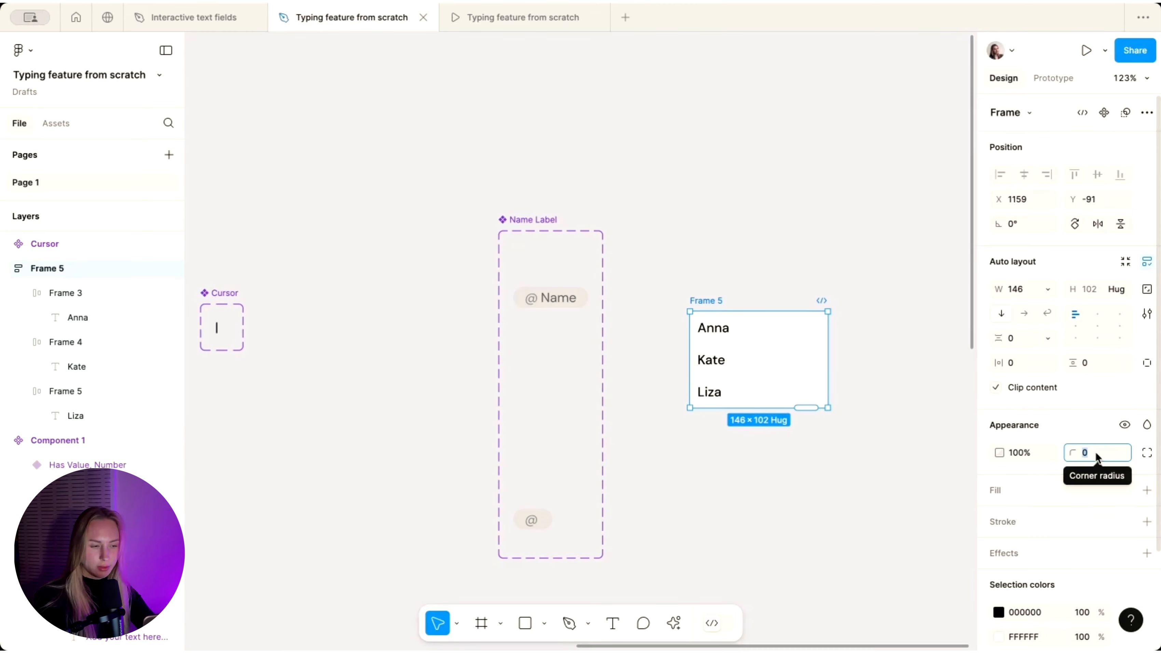
text(4)
key(Return)
scroll(816, 436, up, 2)
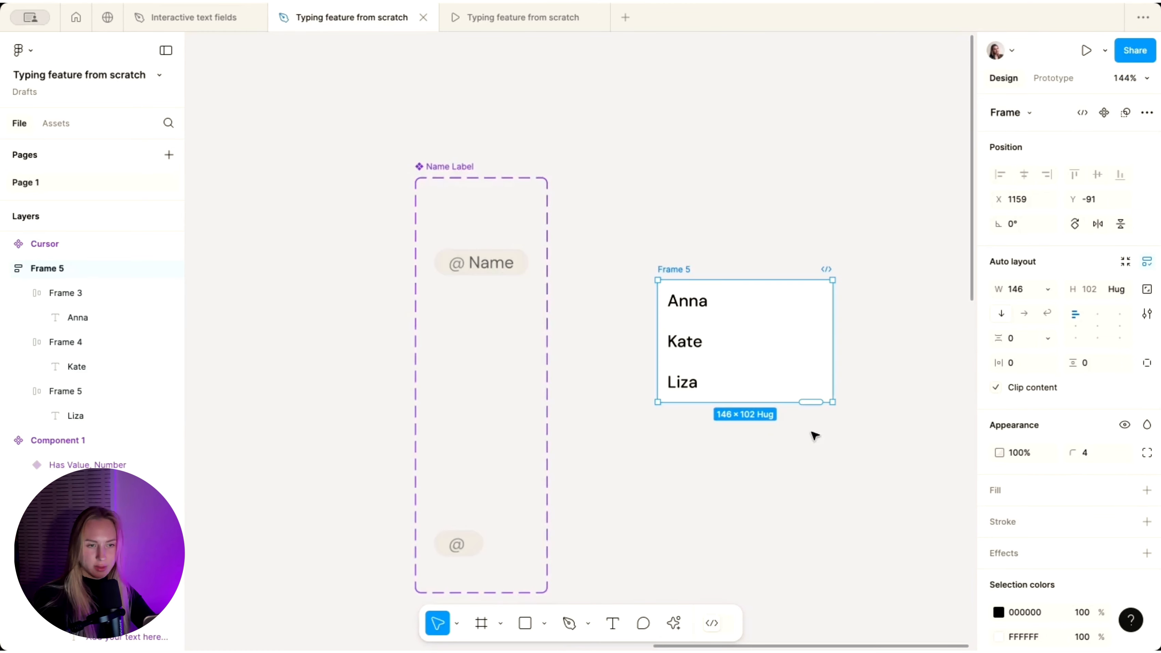
click(850, 374)
scroll(849, 374, up, 3)
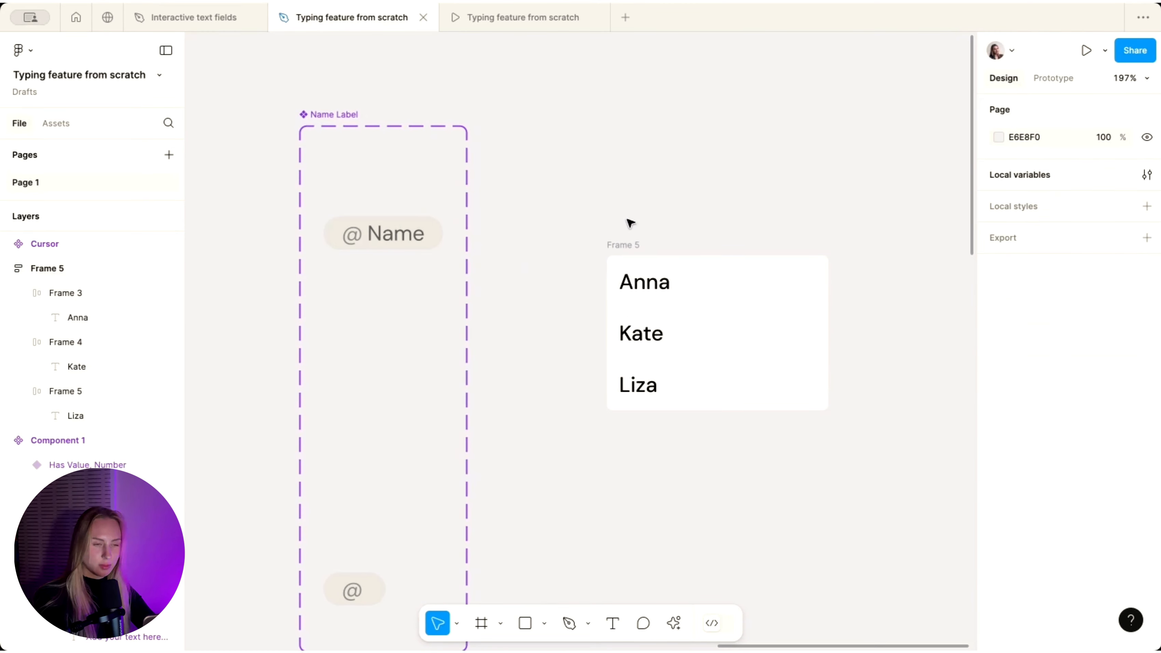
scroll(630, 243, down, 3)
- Give the Anna row an On click interaction that sets the Name variable to "Anna"
click(644, 281)
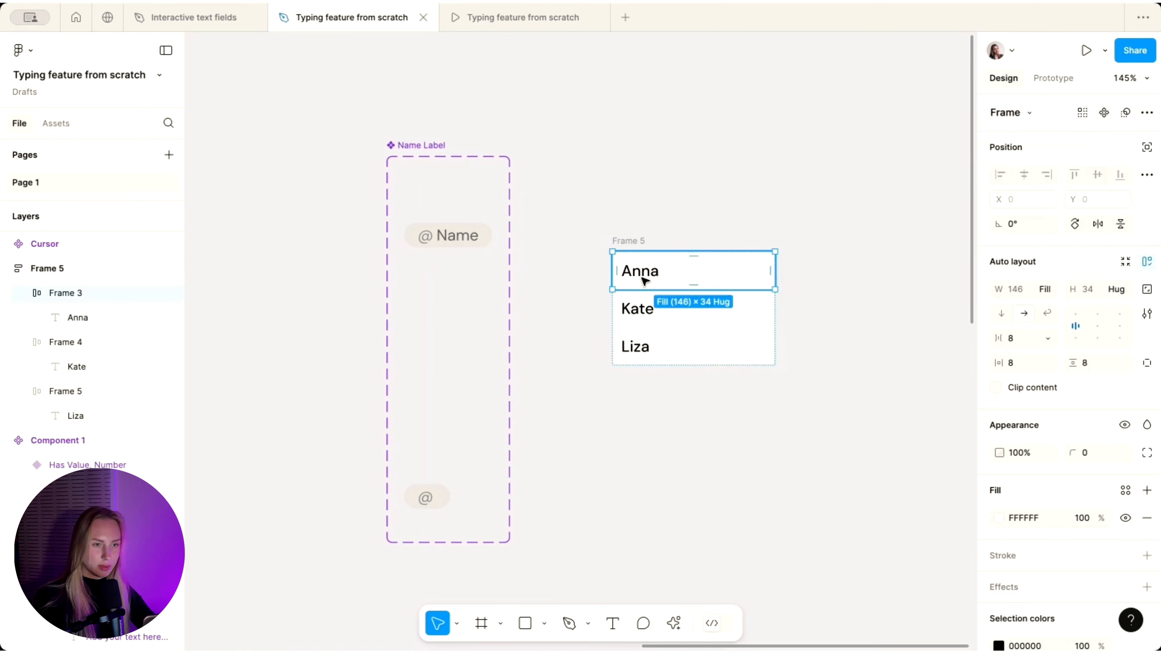
scroll(659, 197, down, 3)
click(658, 197)
click(652, 301)
click(661, 287)
scroll(661, 288, up, 3)
click(1049, 87)
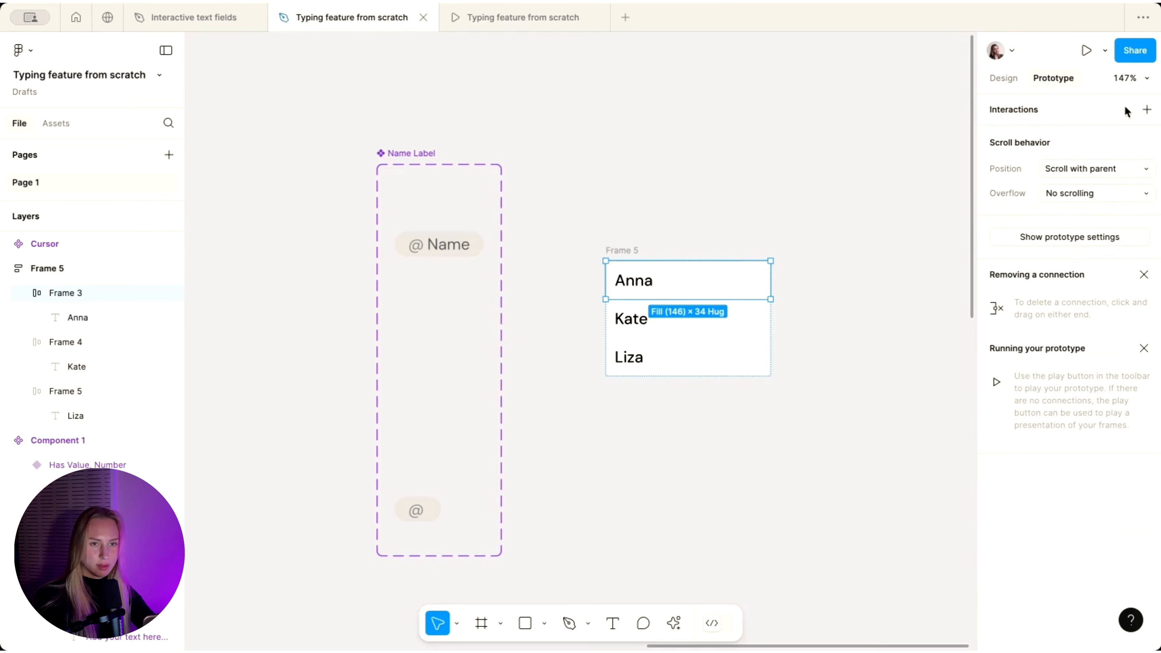
click(1147, 109)
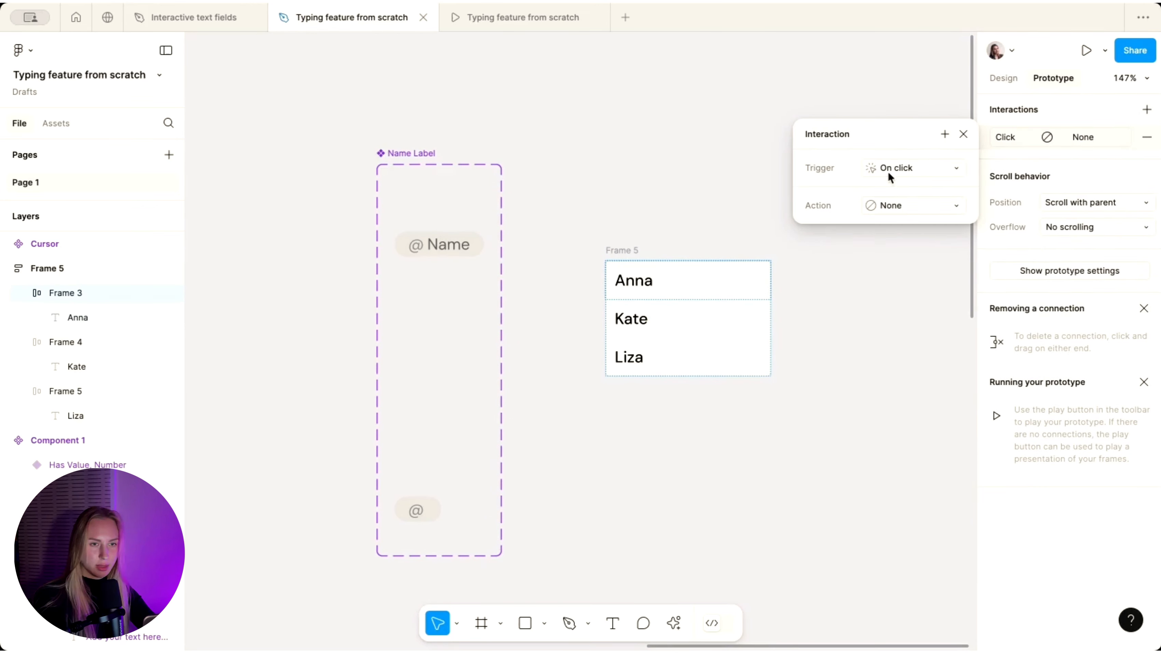
click(881, 207)
click(914, 346)
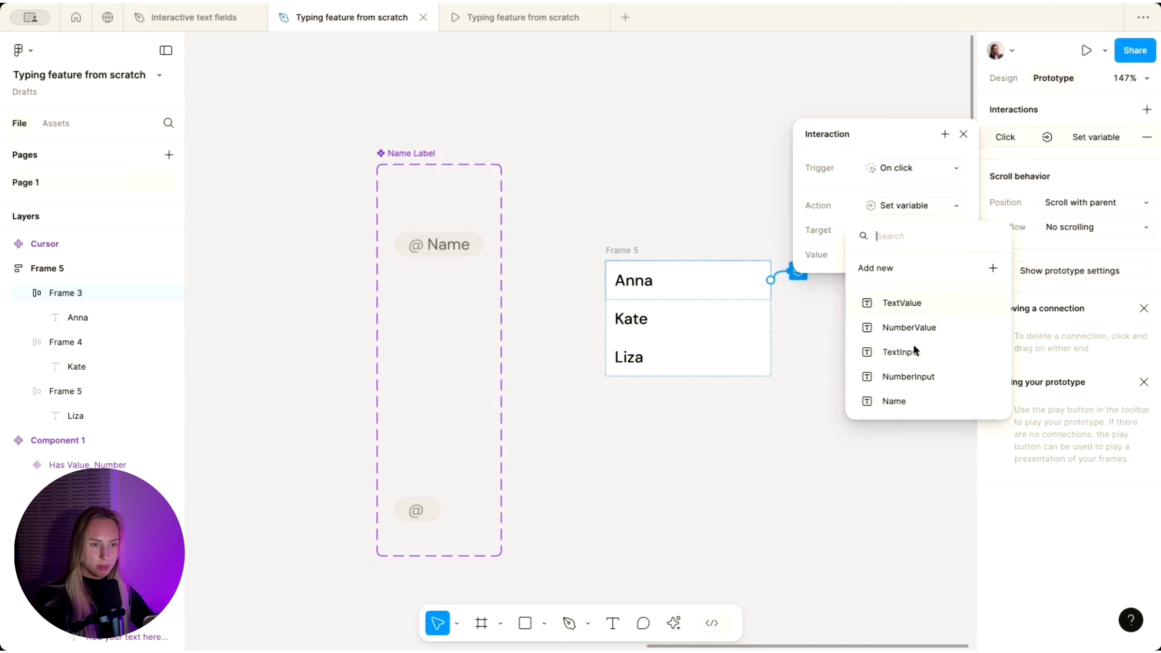
click(905, 403)
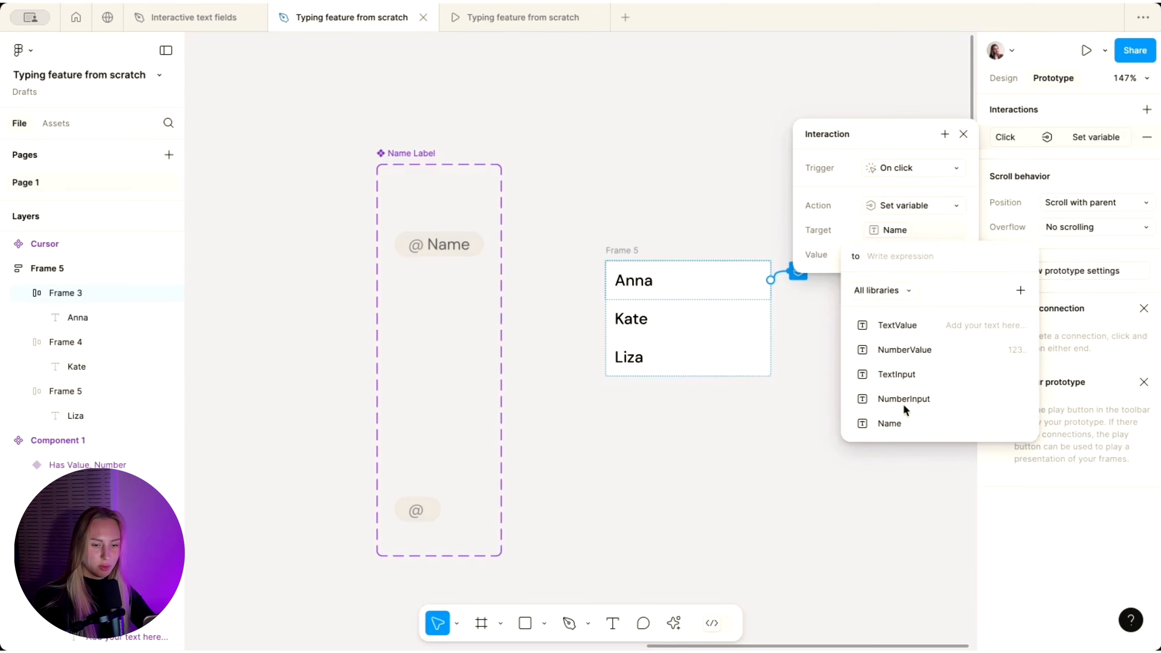
text("Anna)
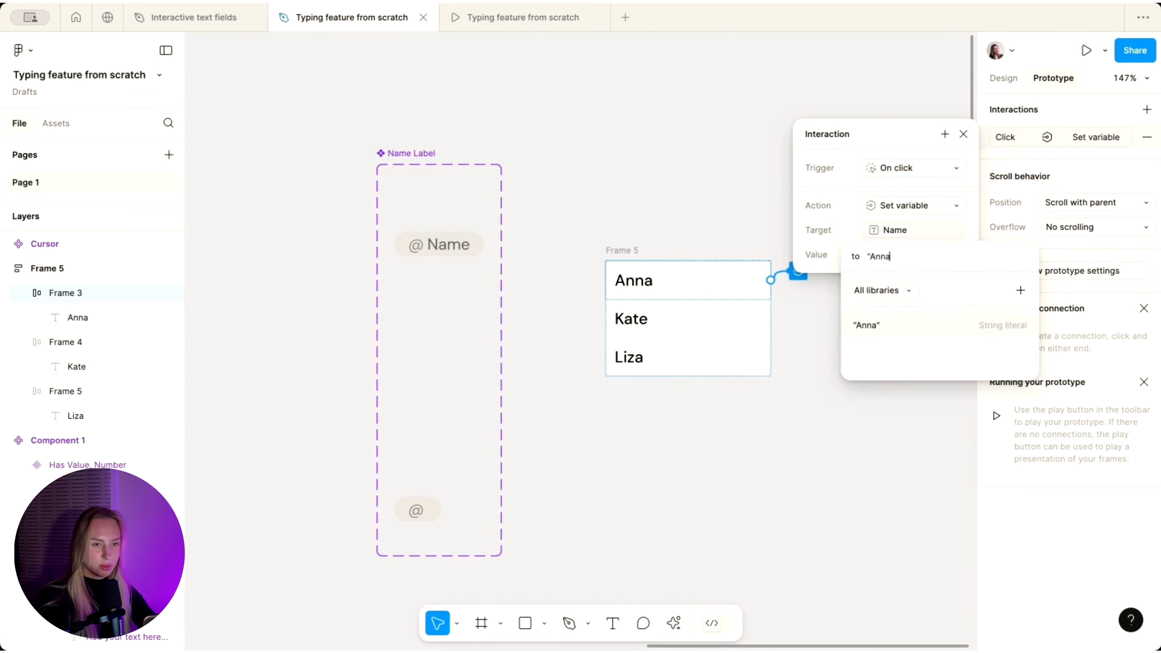
key(Return)
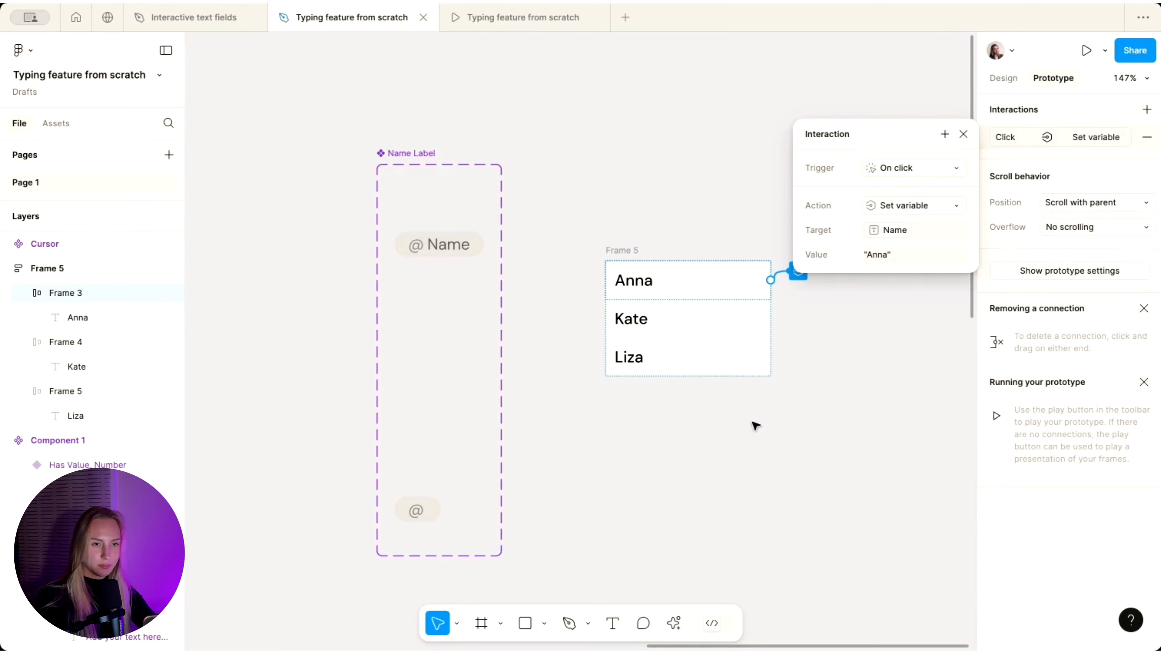
- Give the Kate row an On click interaction that sets Name to "Kate"
click(663, 333)
click(1145, 110)
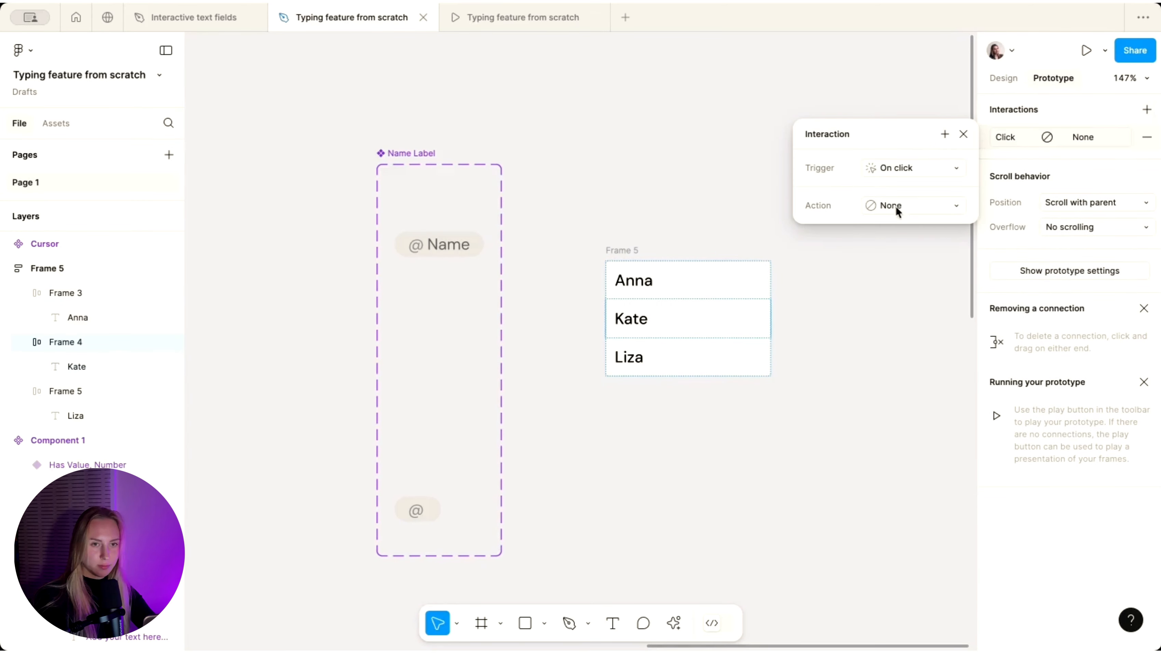
click(867, 209)
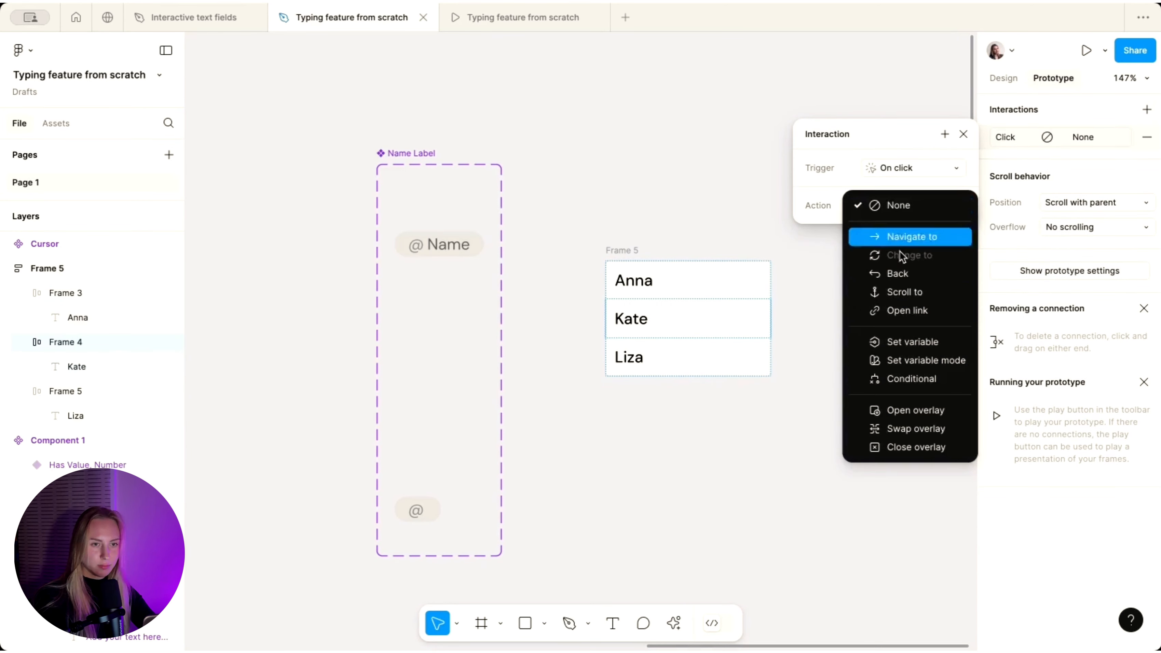
click(904, 344)
click(895, 401)
text("Kate")
key(Return)
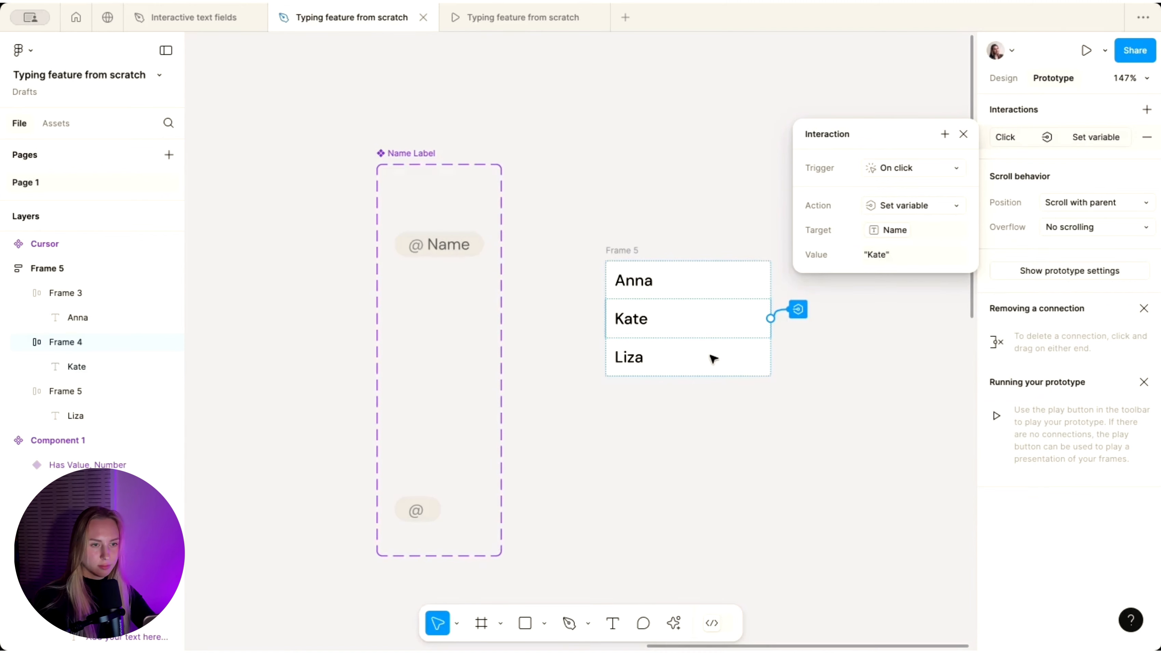
- Give the Liza row an On click interaction that sets Name to "Liza"
click(699, 352)
click(1146, 110)
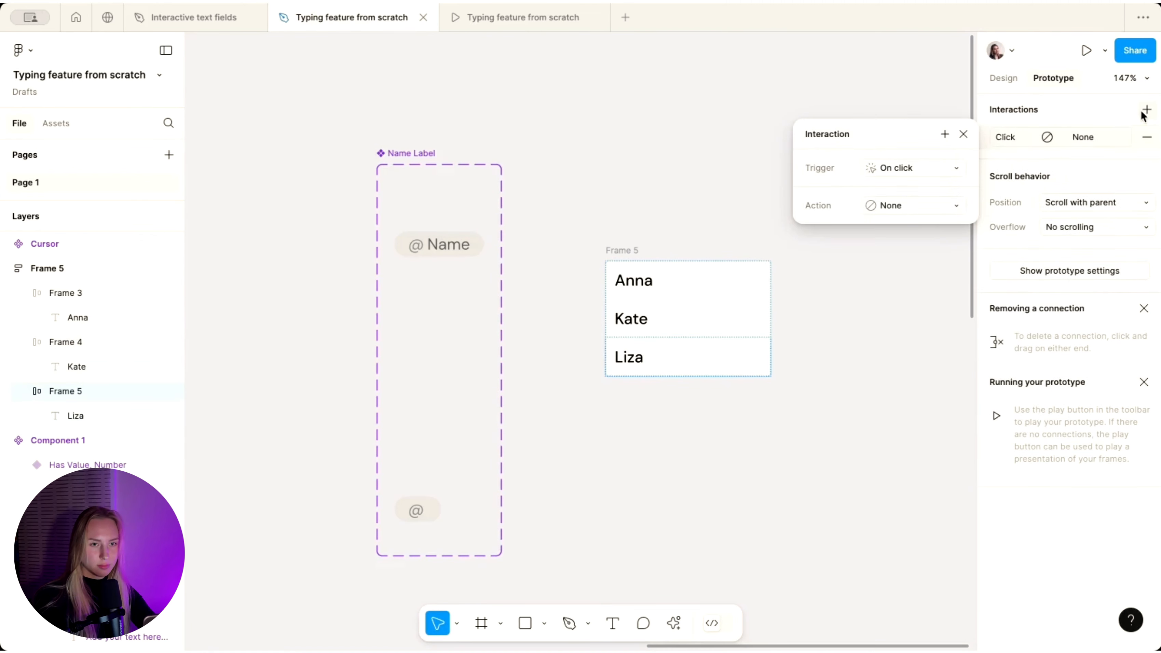
click(872, 204)
click(920, 341)
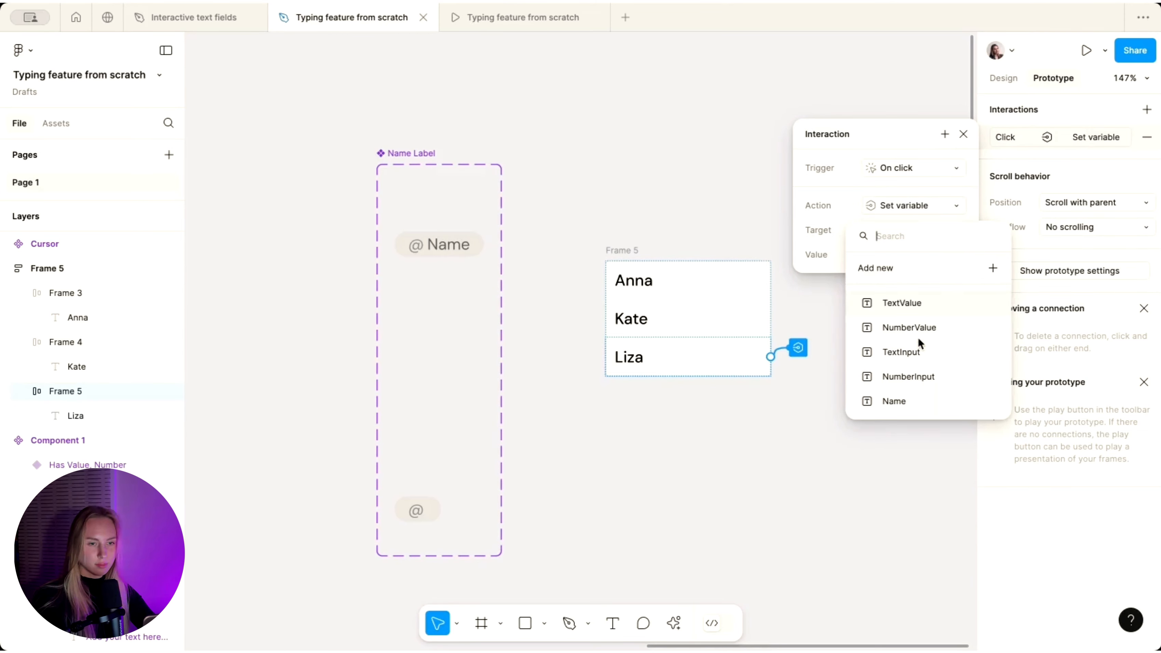
click(894, 401)
text("Liza)
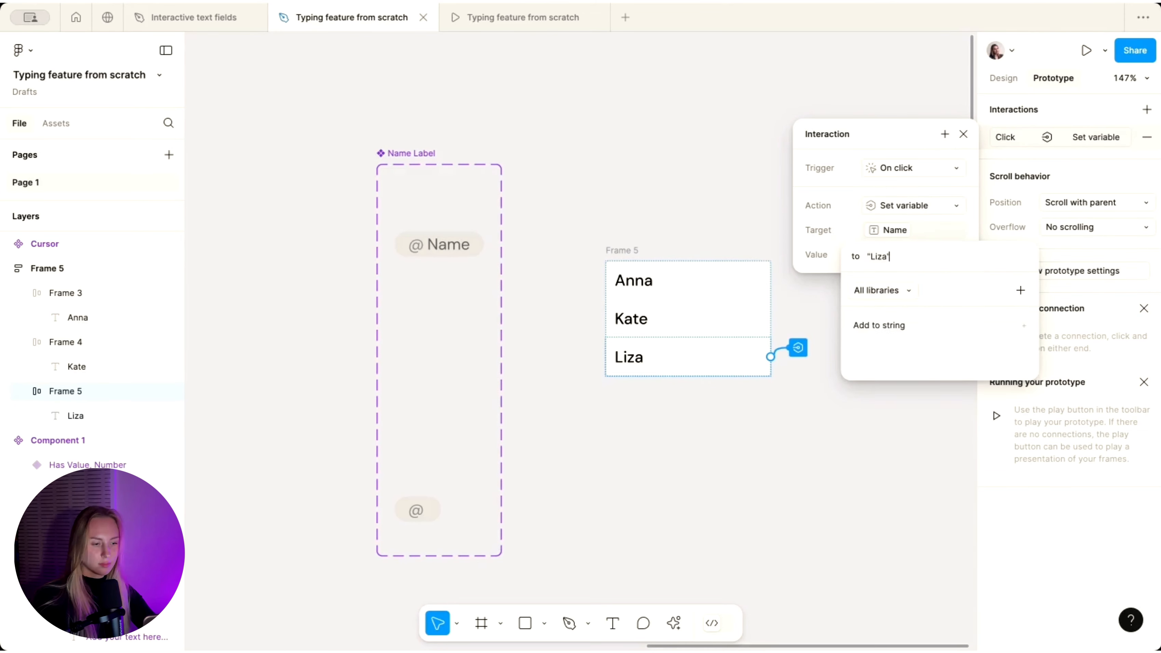
key(Return)
click(510, 225)
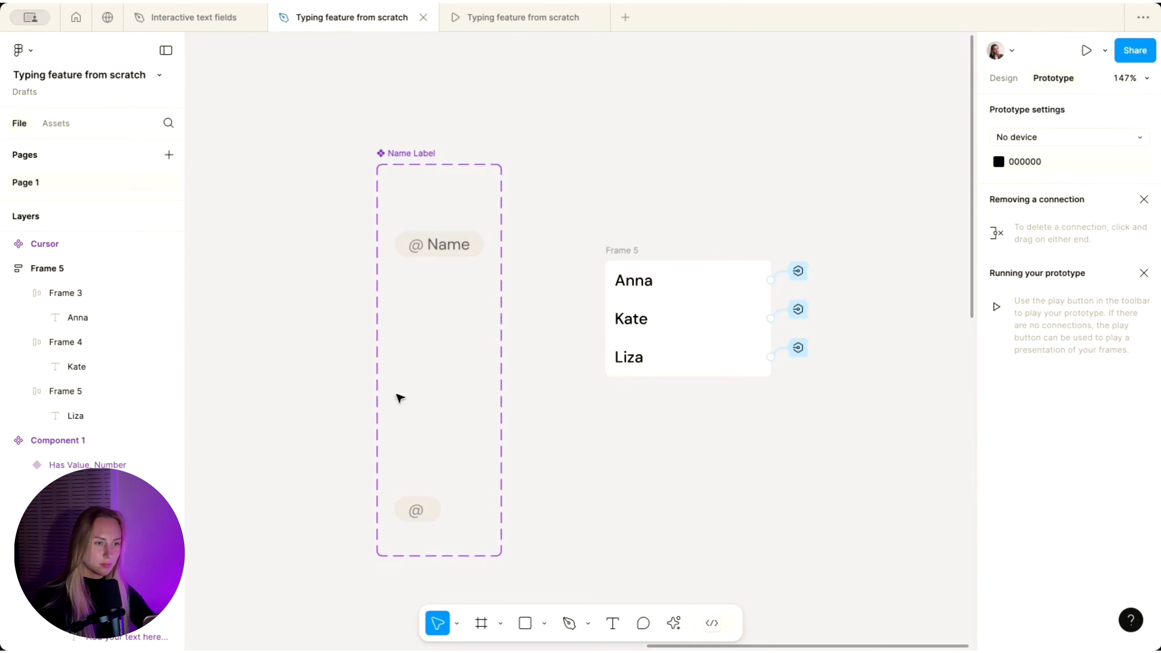
- Cut the name list frame and paste it inside the Active Name Label variant
click(449, 243)
scroll(718, 241, up, 3)
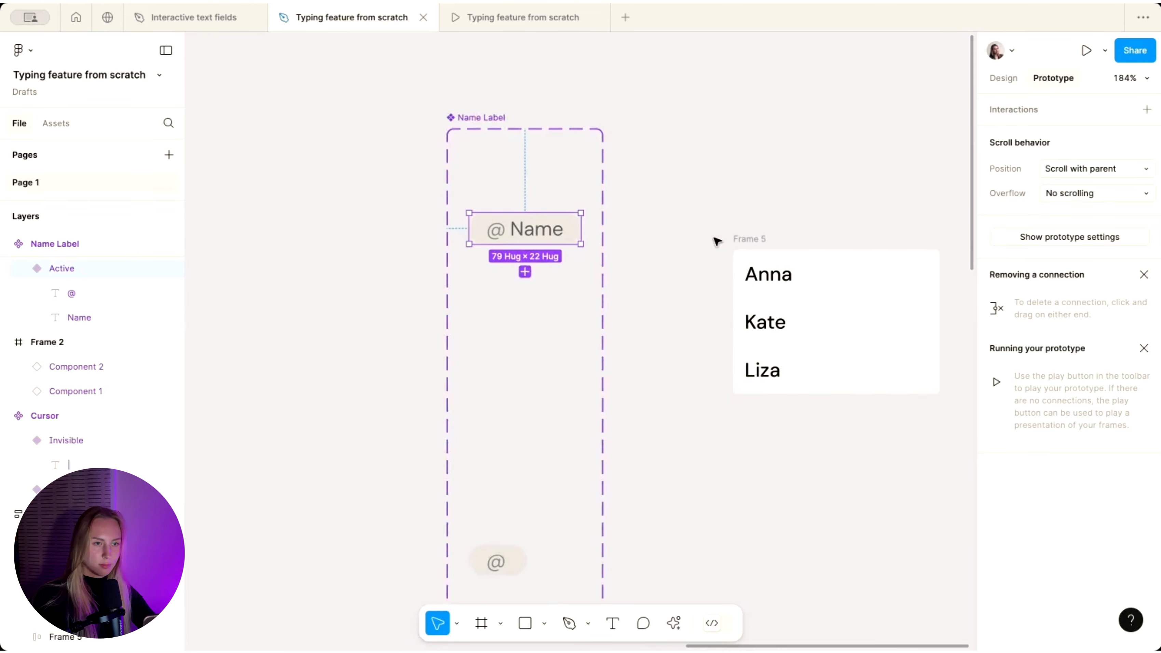
click(754, 245)
key(super+x)
click(461, 216)
key(super+v)
- Make the list absolutely positioned and nudge it under the @ Name tag, aligned to its left edge
click(1002, 79)
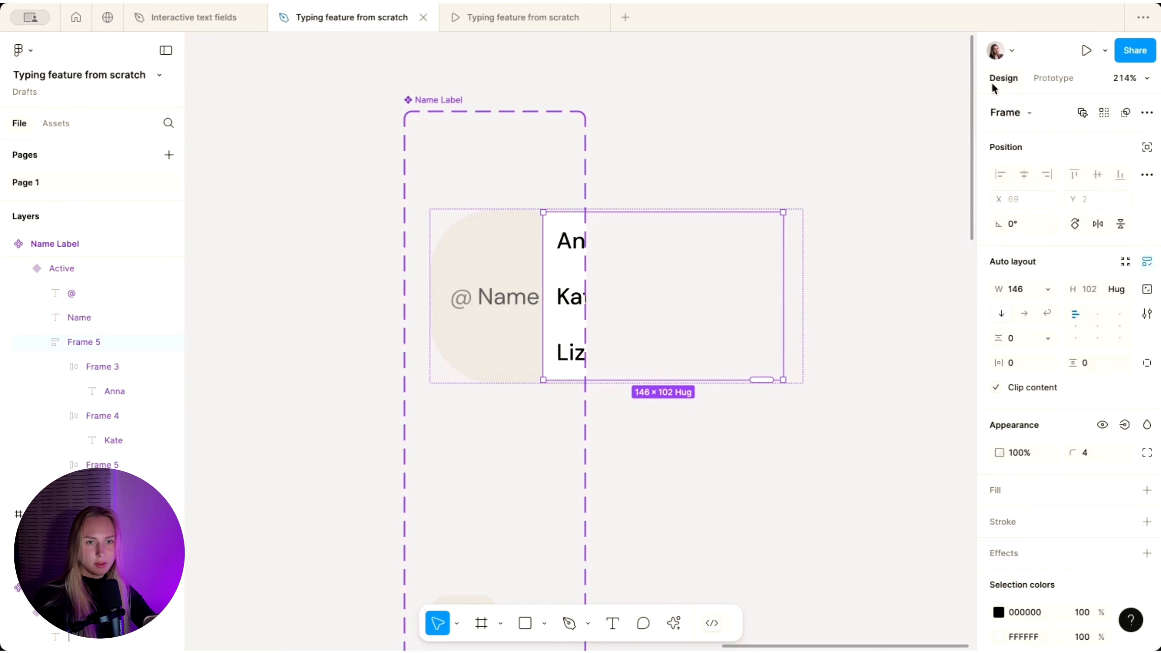
click(1145, 199)
key(shift+Down)
key(shift+Down)
key(shift+Down)
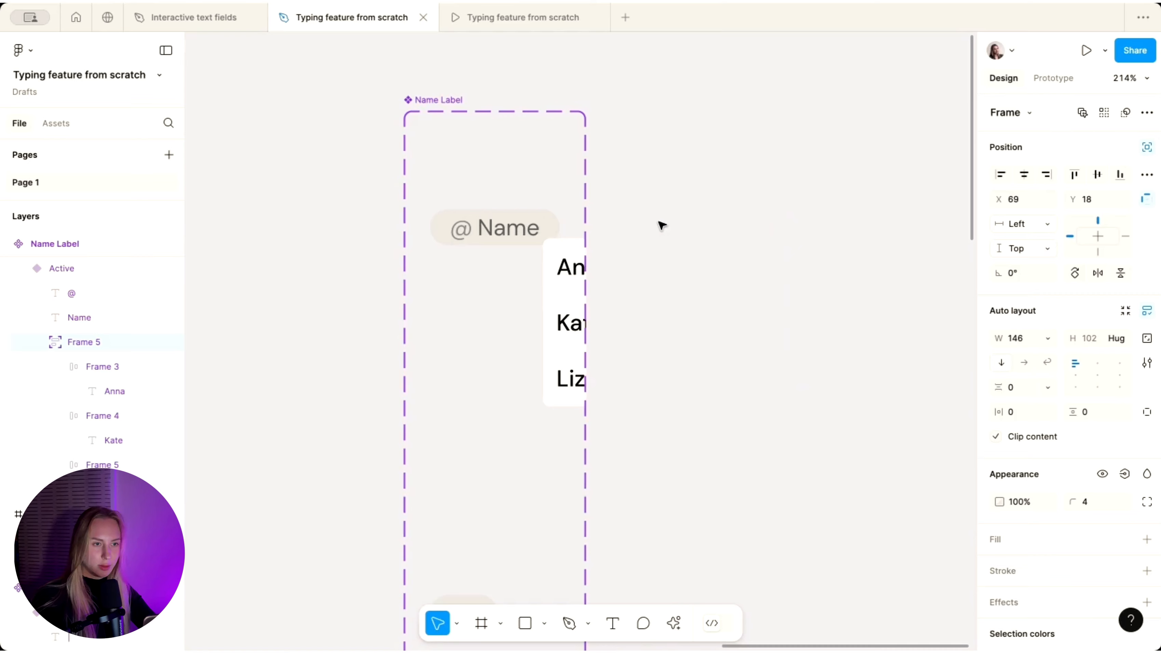
key(Up)
key(Up)
key(Up)
key(Down)
key(shift+Left)
key(shift+Left)
key(shift+Left)
key(shift+Left)
key(shift+Left)
key(shift+Left)
key(shift+Left)
key(shift+Left)
key(shift+Left)
key(Right)
key(Right)
key(Right)
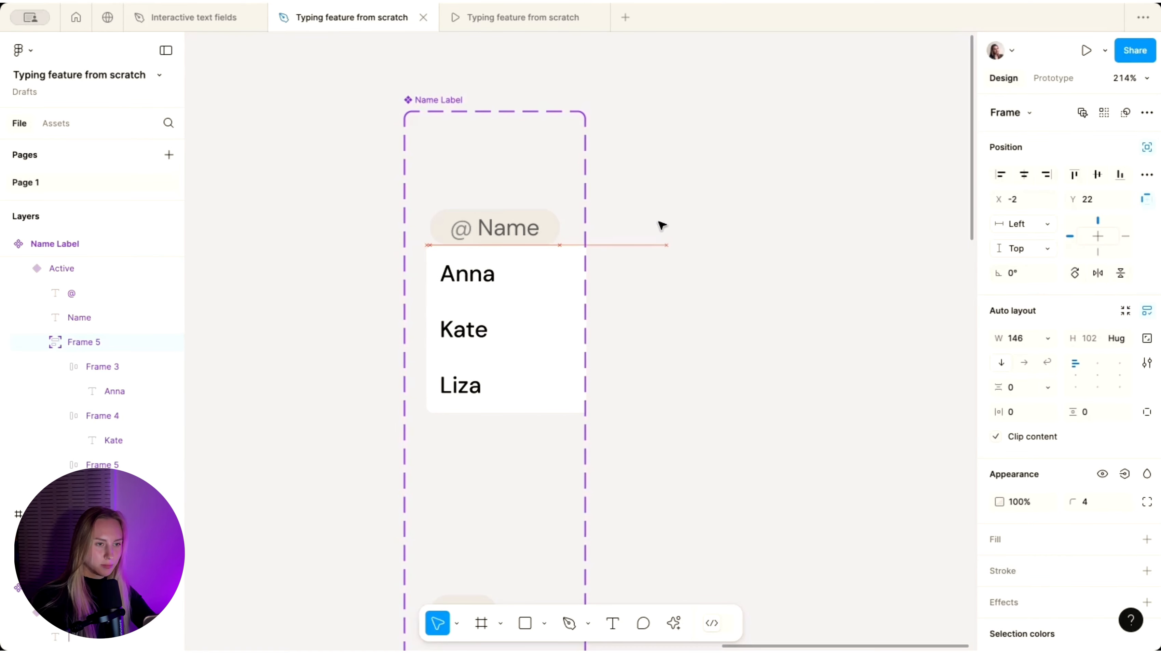
- Widen the Name Label component set to fit the dropdown list
click(443, 115)
scroll(444, 119, down, 3)
drag(538, 181, 614, 181)
click(508, 239)
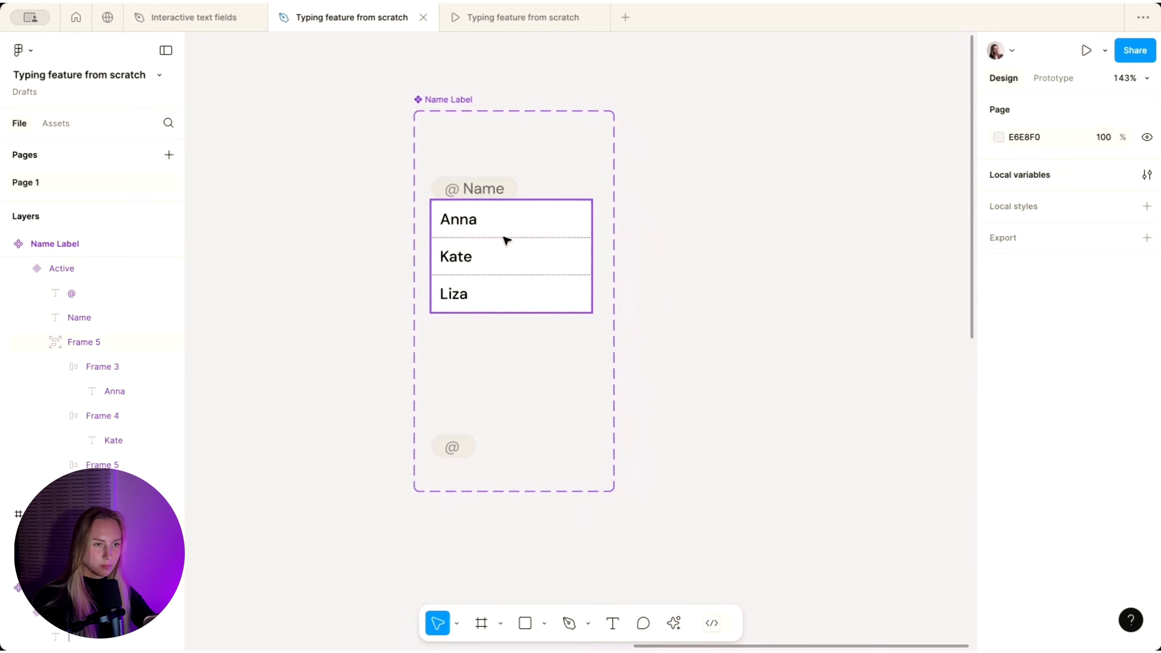
click(462, 227)
scroll(539, 189, up, 3)
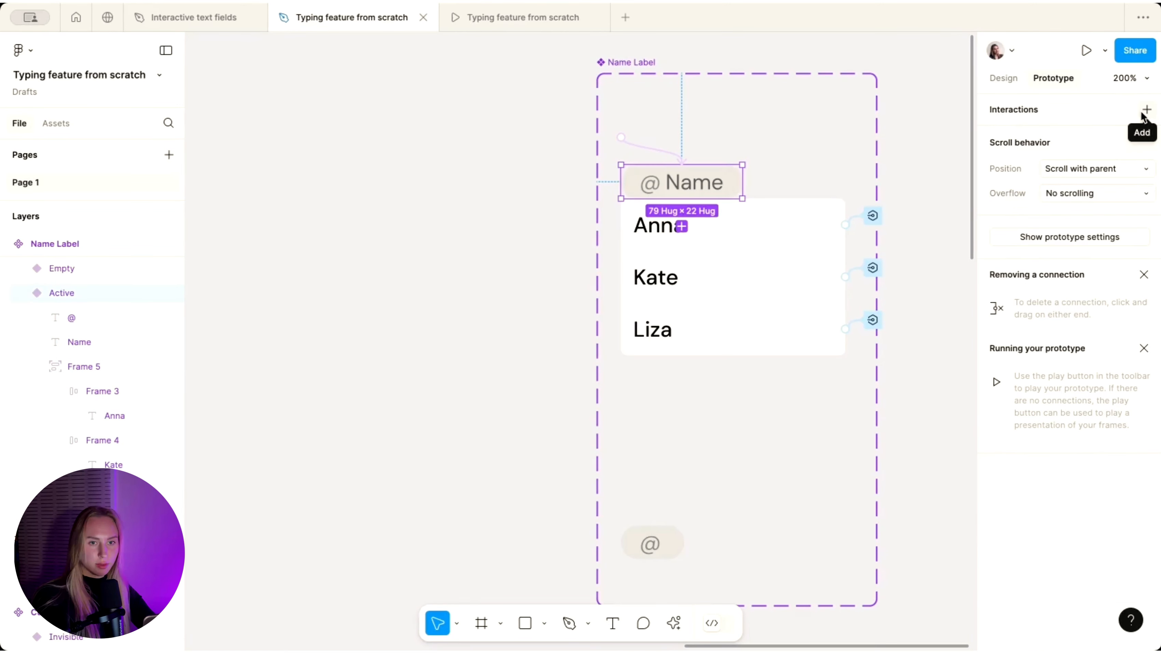
- Add a Backspace key trigger with a Change to action setting Property 1 to Empty
click(1143, 113)
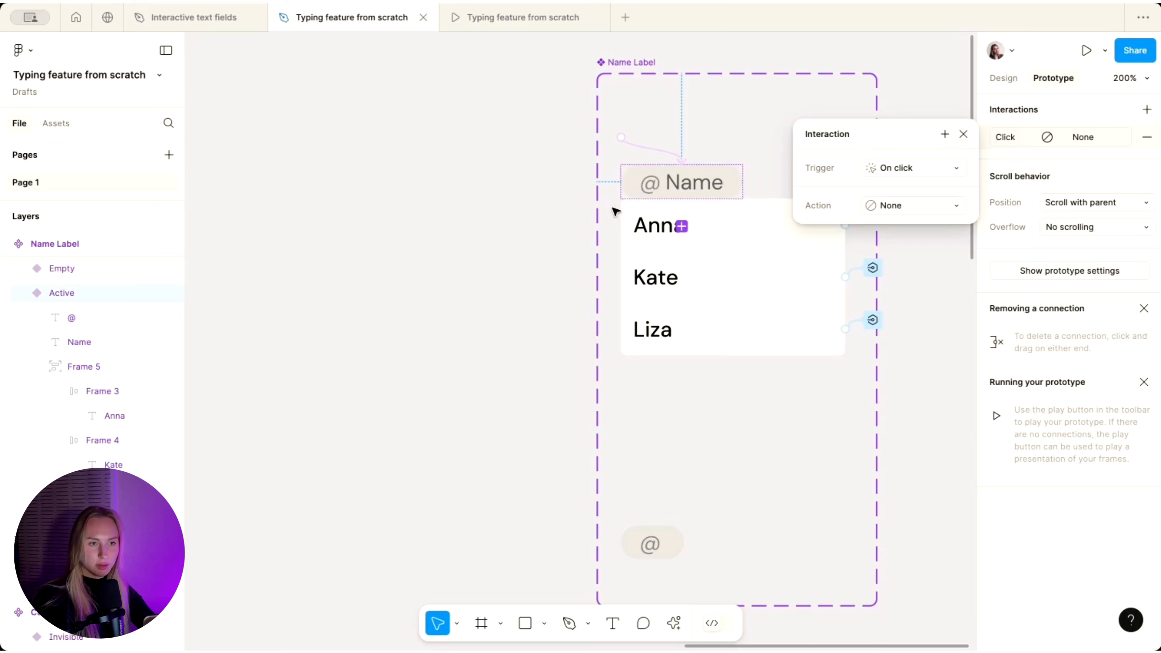
click(910, 169)
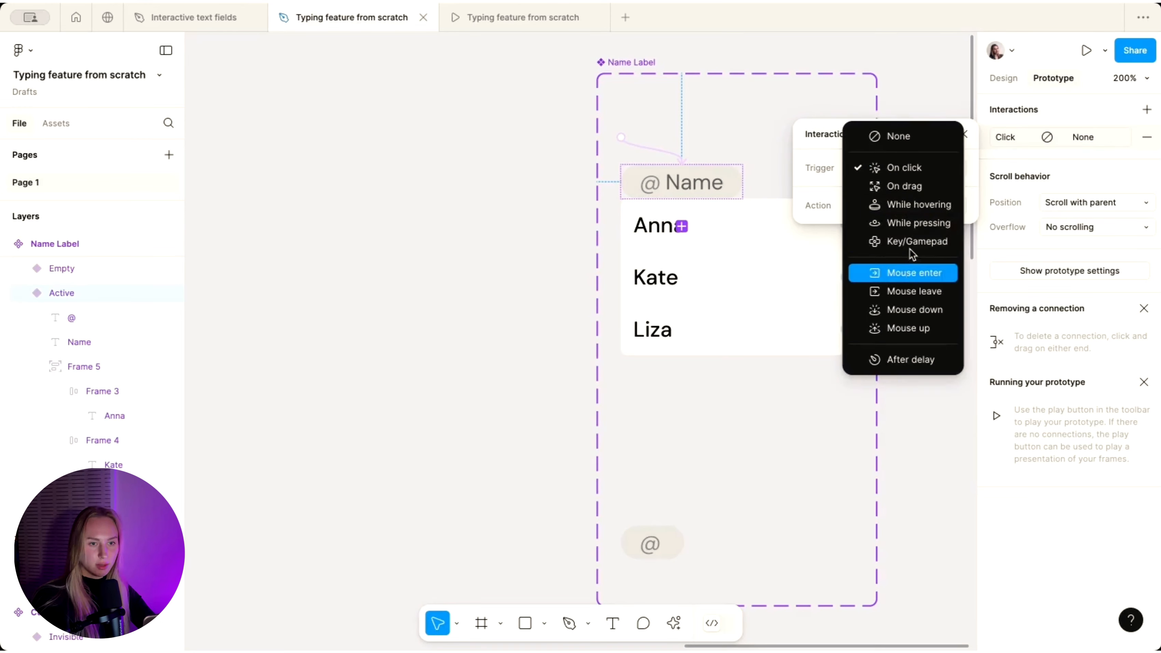
click(909, 239)
key(BackSpace)
click(890, 231)
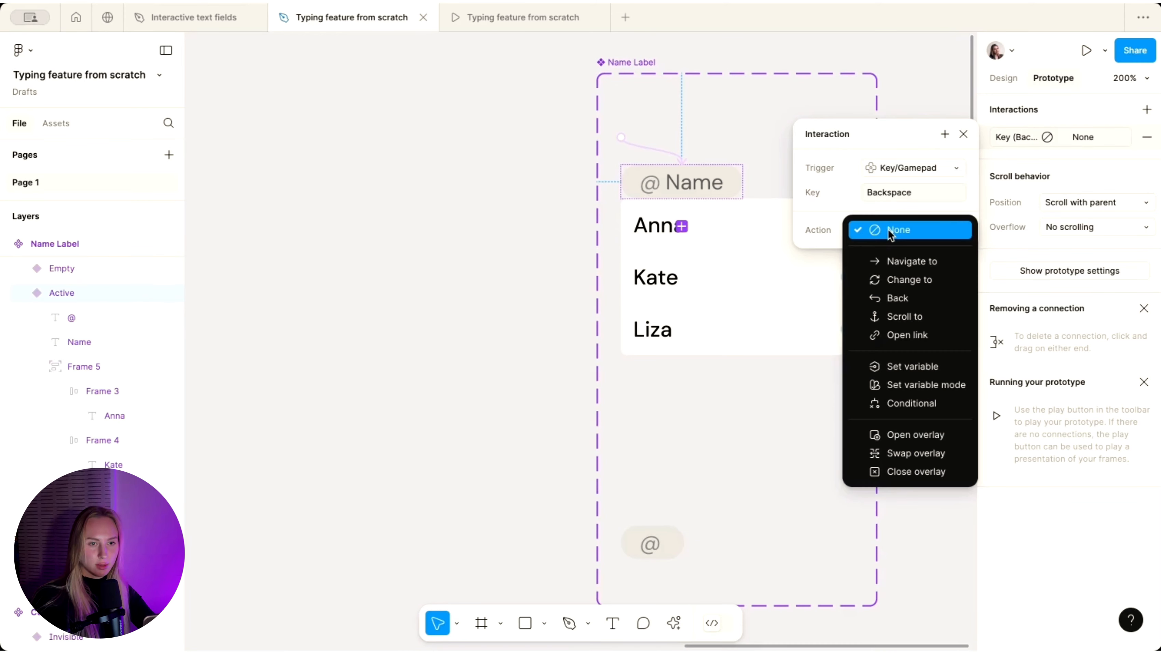
click(907, 277)
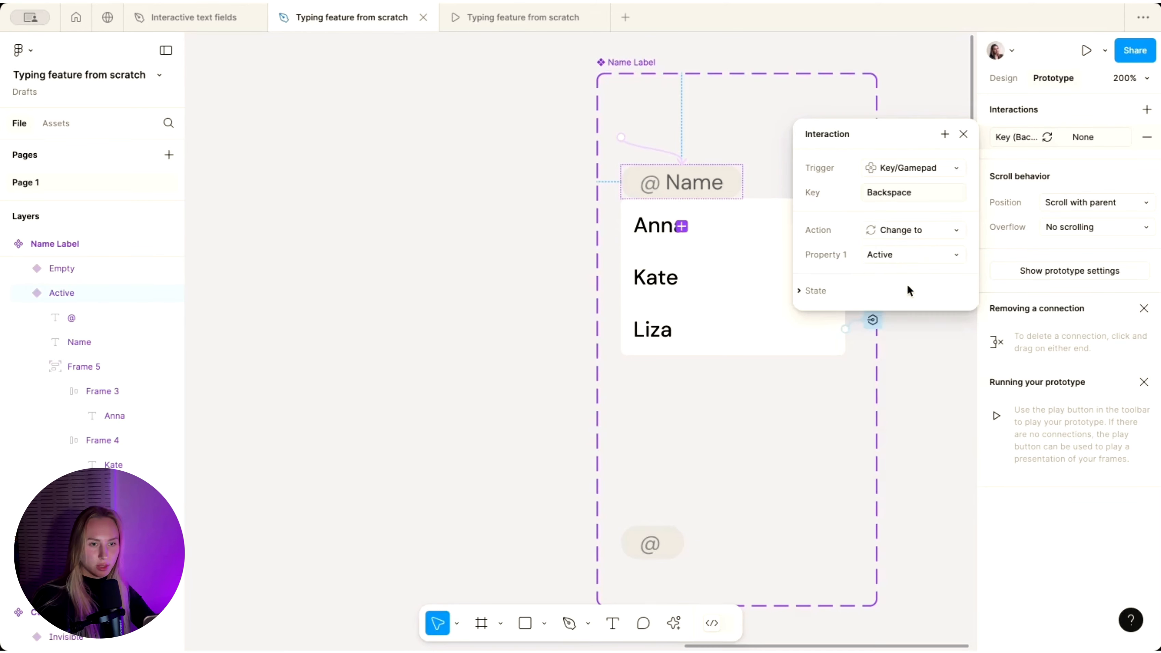
click(883, 254)
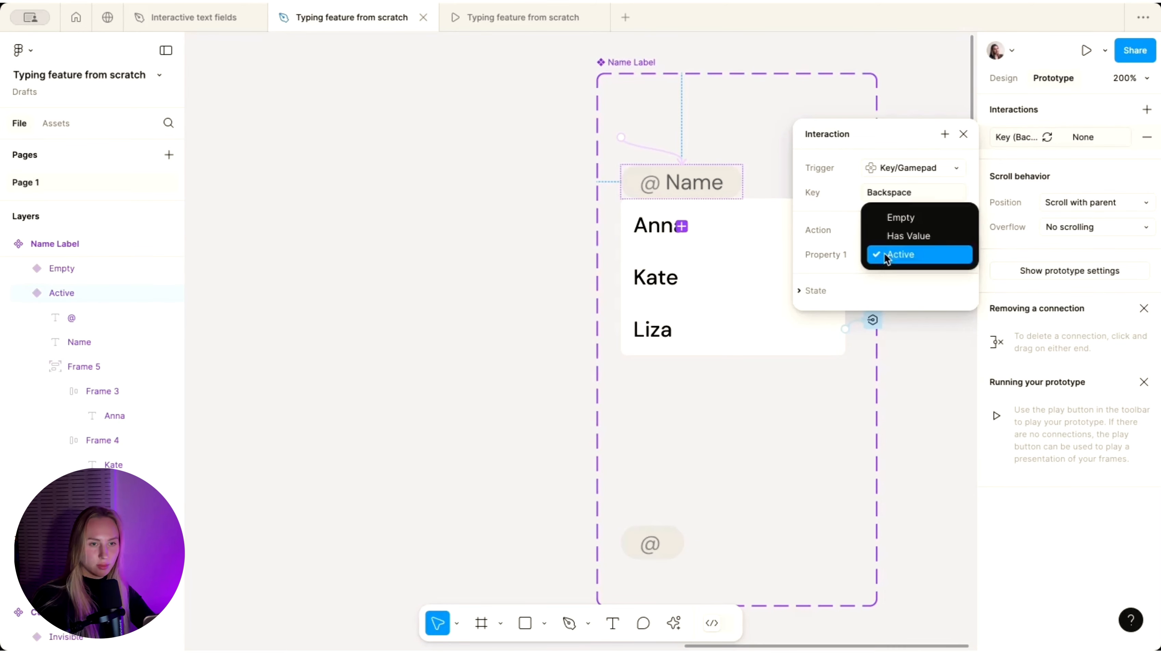
click(905, 222)
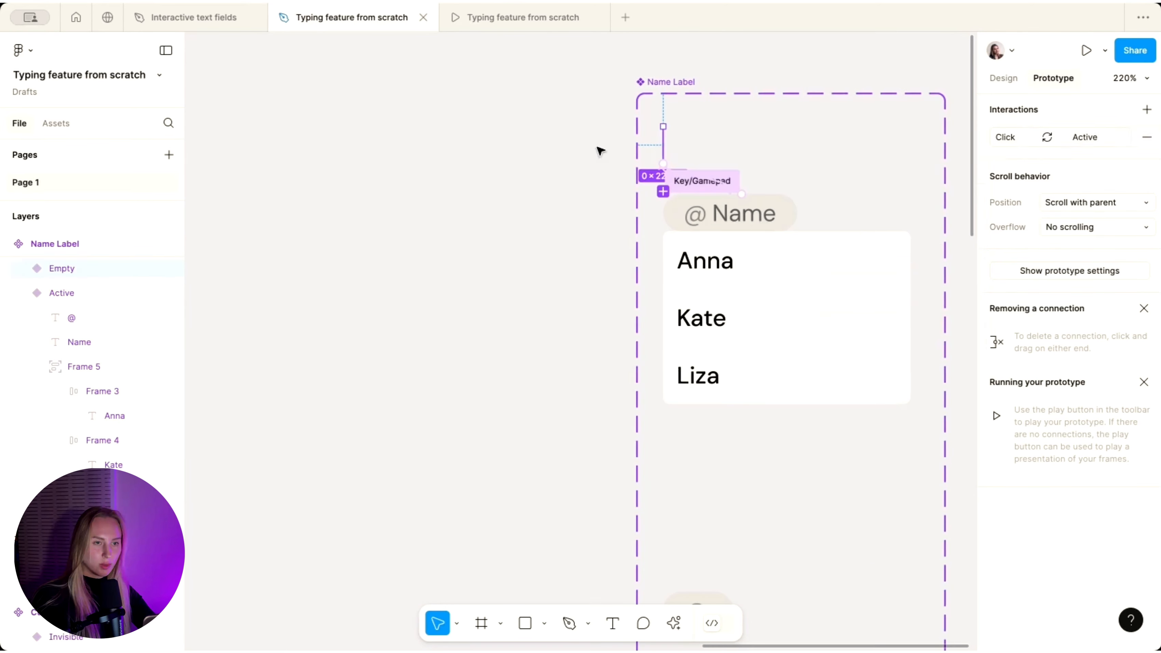
click(599, 150)
- Create a string variable named NameLabel in the local variables table
scroll(679, 121, down, 5)
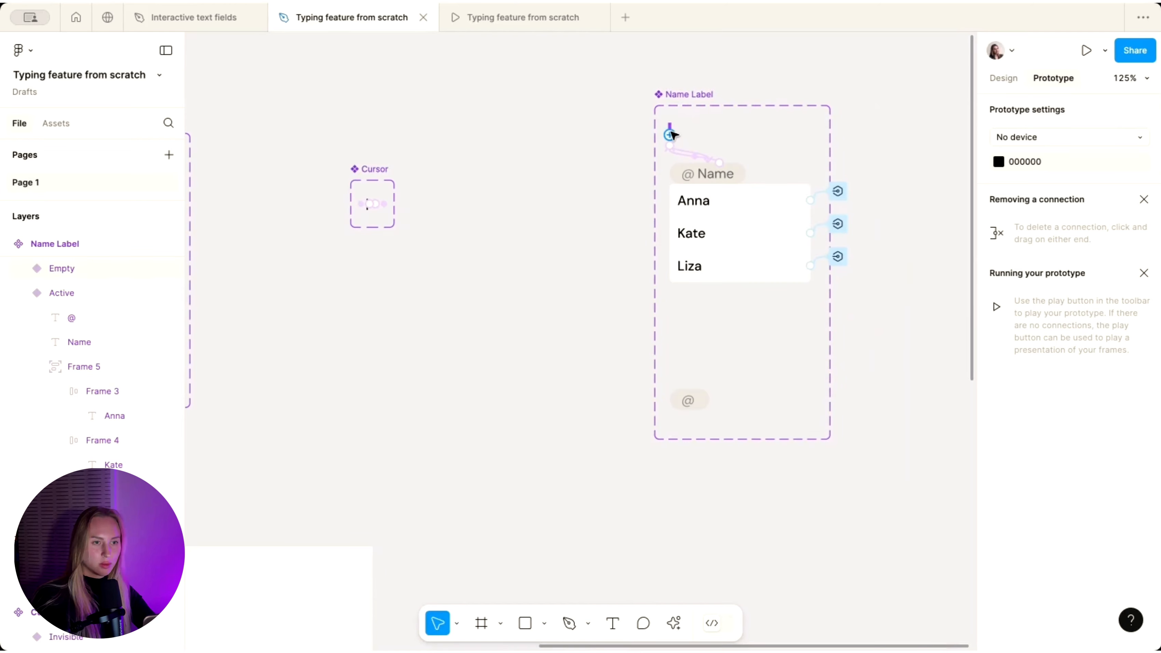
click(671, 134)
click(610, 164)
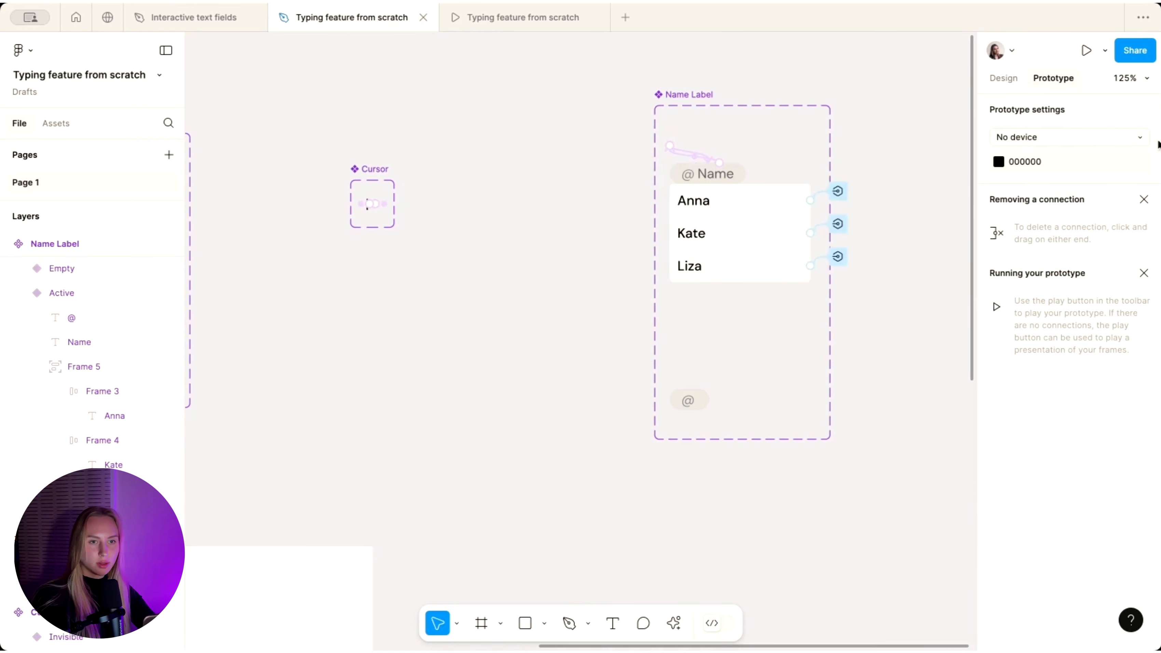
click(1003, 78)
click(1147, 175)
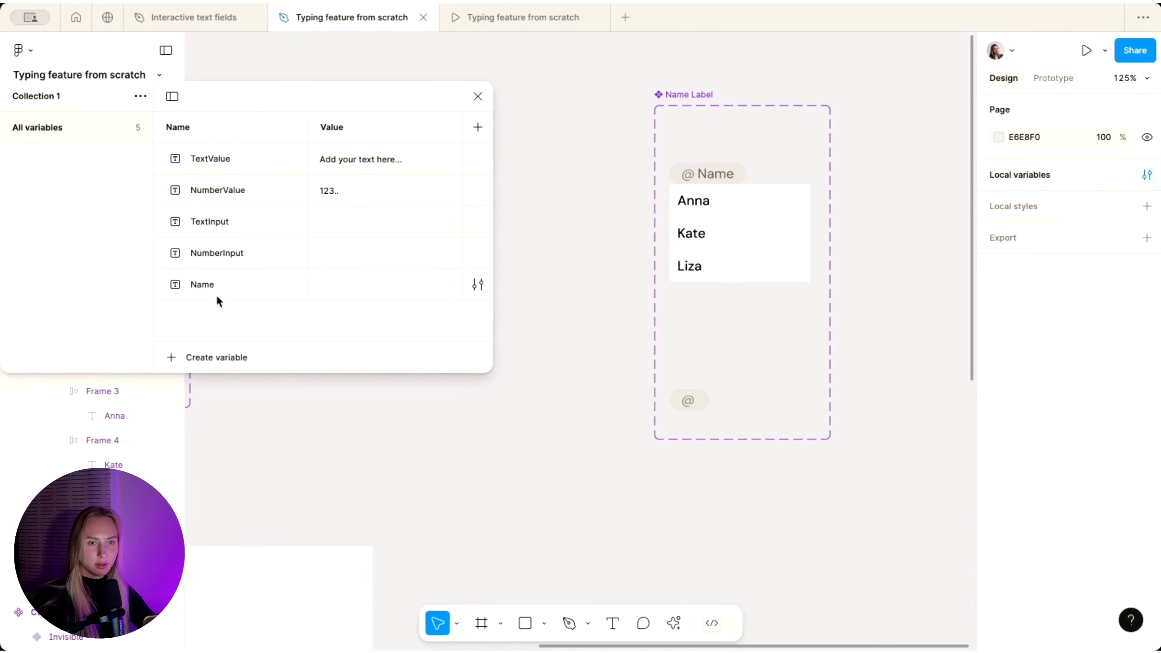
click(183, 353)
click(204, 432)
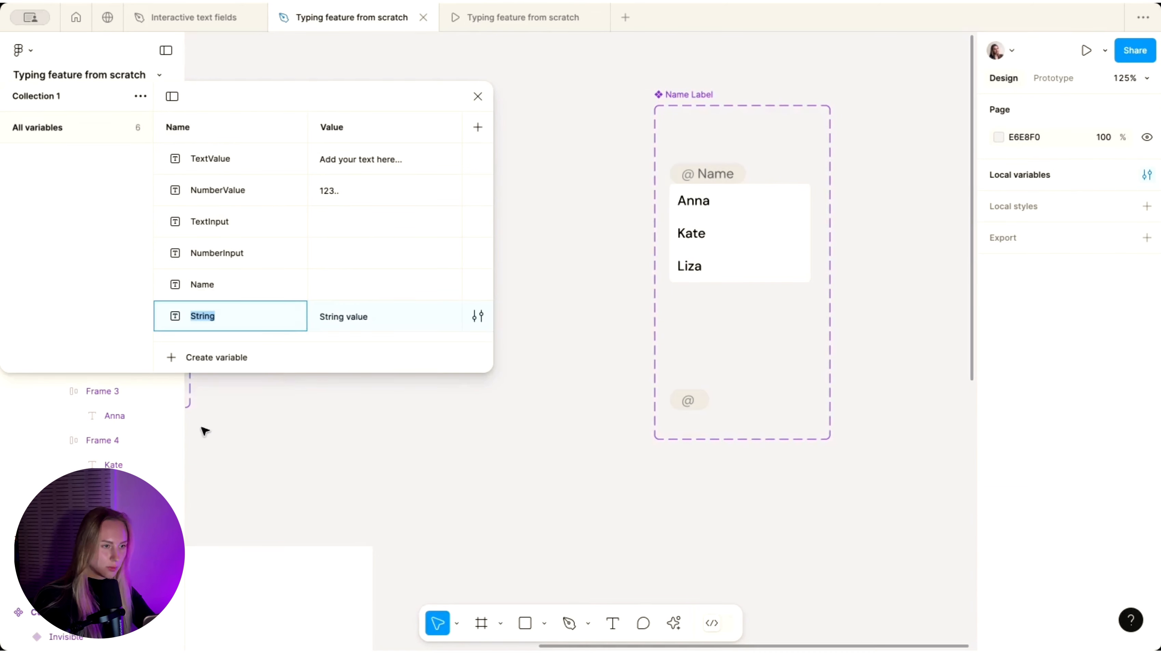
text(NameLabel)
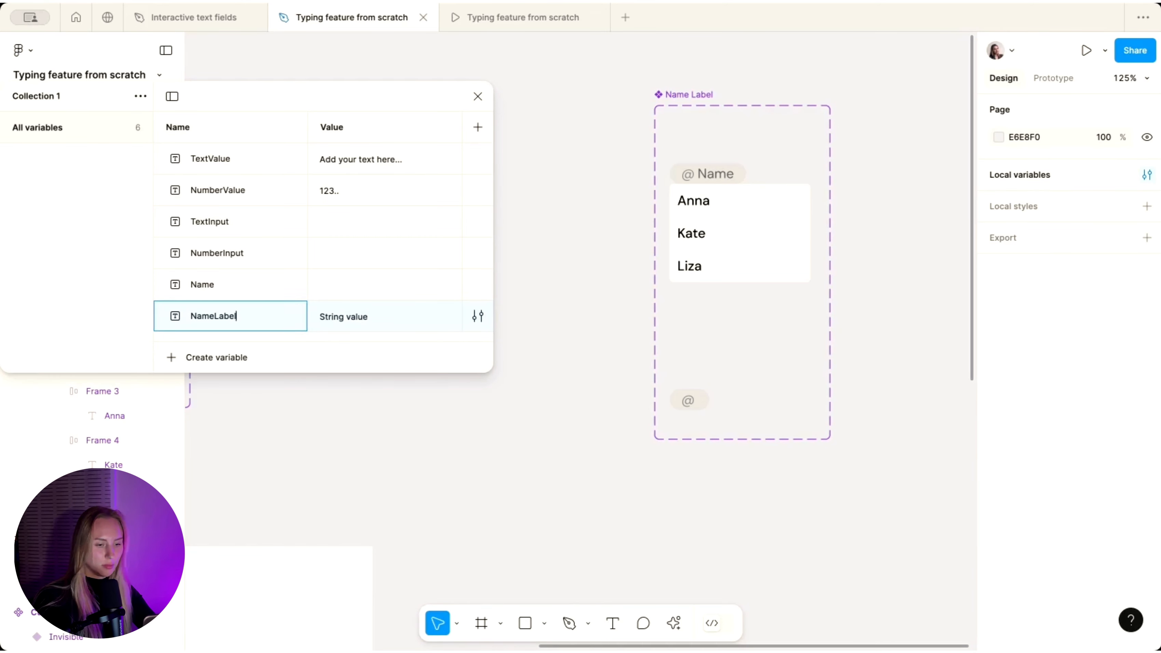
key(Return)
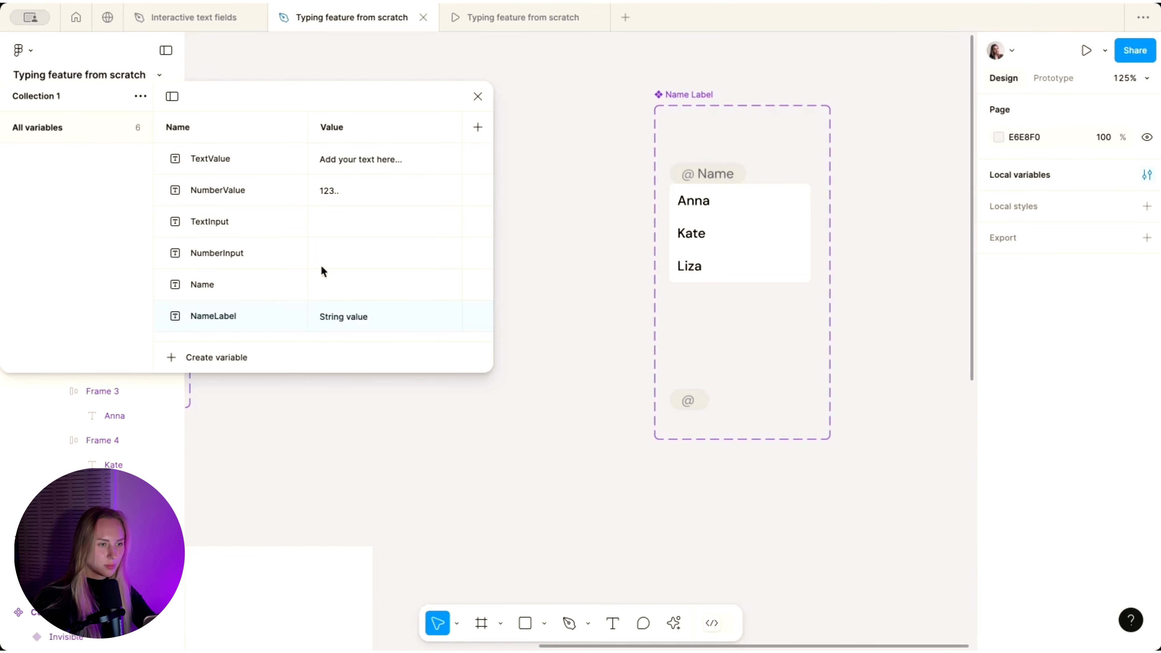
key(Return)
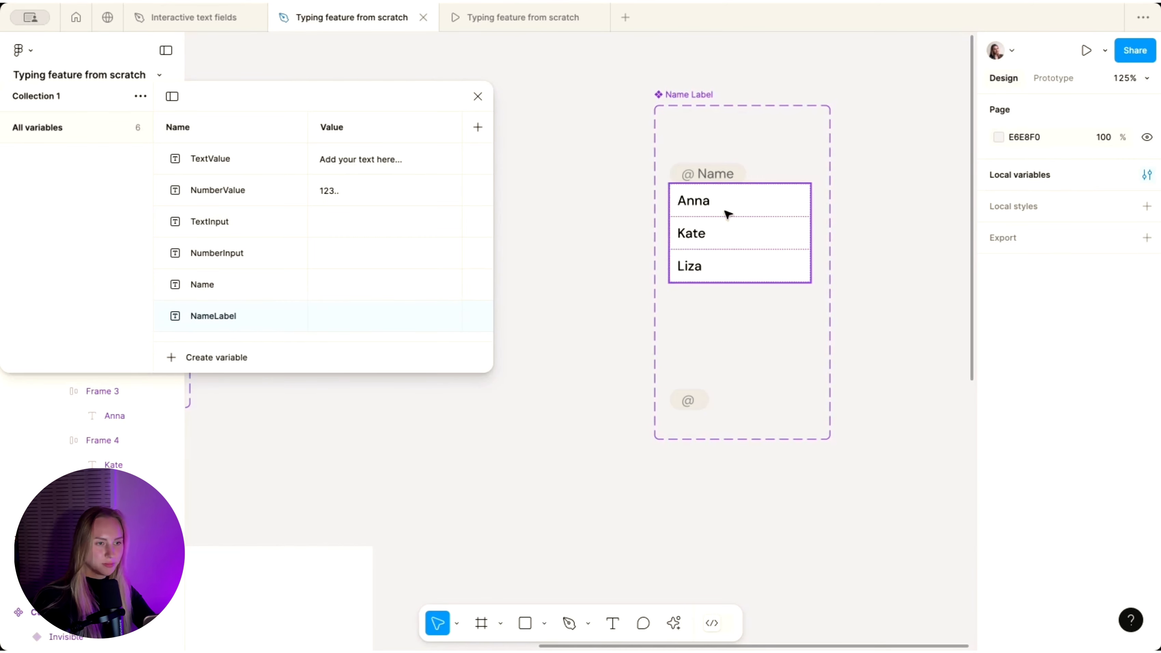
click(476, 97)
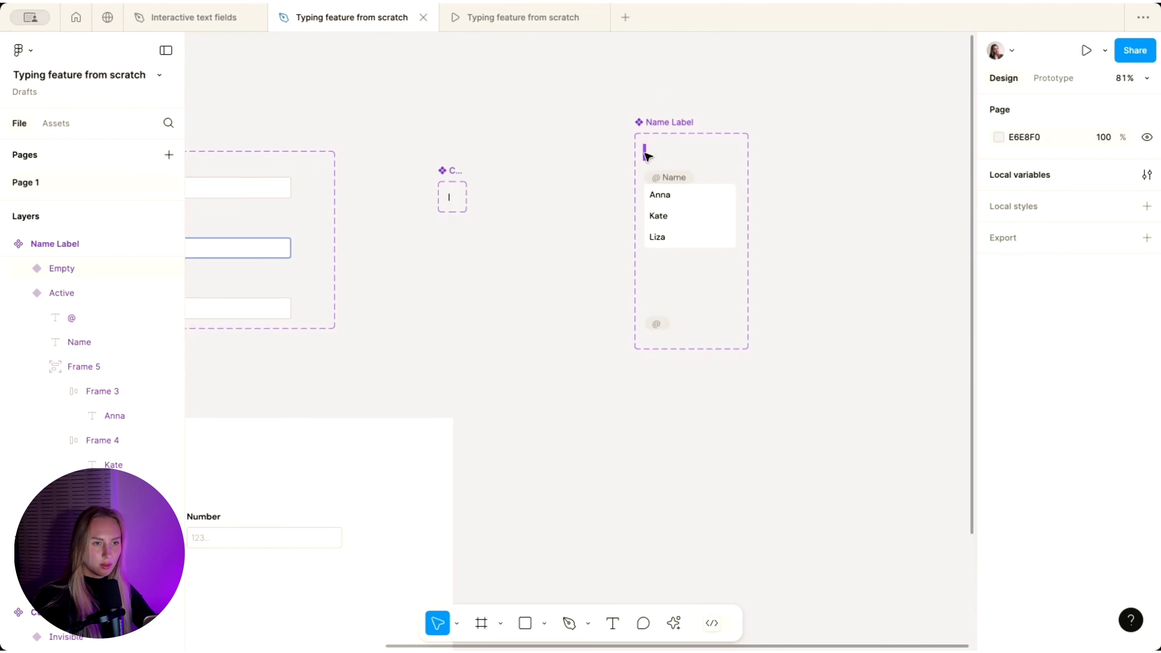
- Select the Empty Name Label variant and inspect the middle field's text and label layers
click(644, 153)
scroll(645, 152, down, 5)
scroll(645, 154, left, 10)
scroll(646, 155, up, 4)
scroll(646, 155, right, 7)
scroll(645, 156, up, 4)
click(371, 268)
double_click(370, 268)
double_click(370, 268)
scroll(370, 269, up, 3)
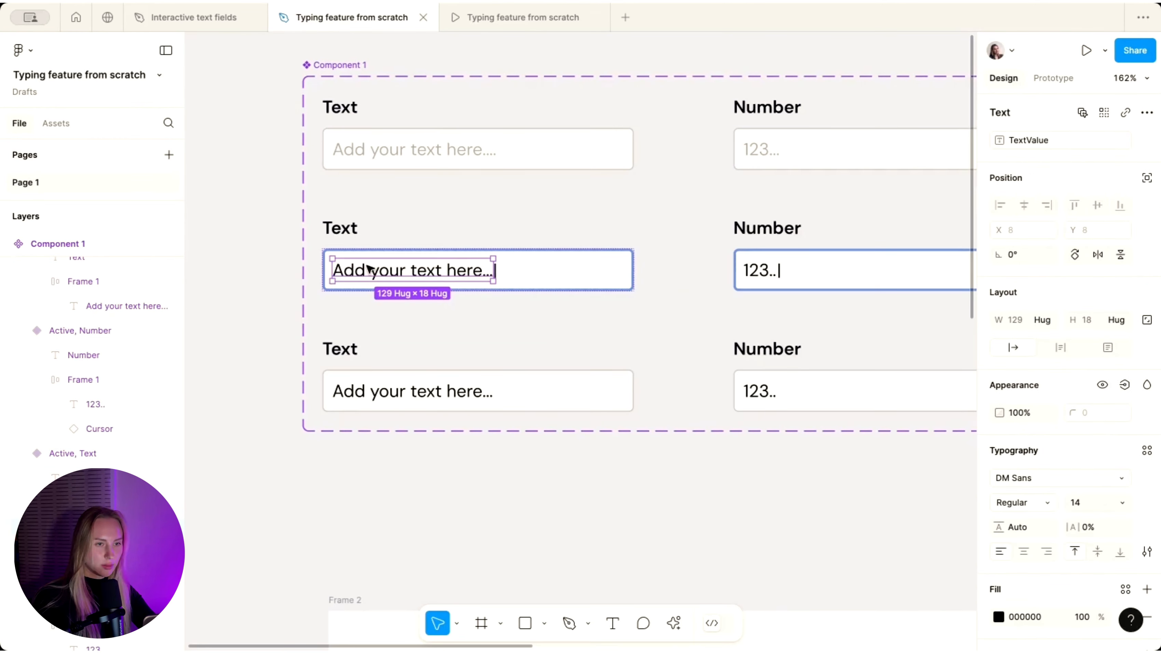
key(Tab)
key(super+z)
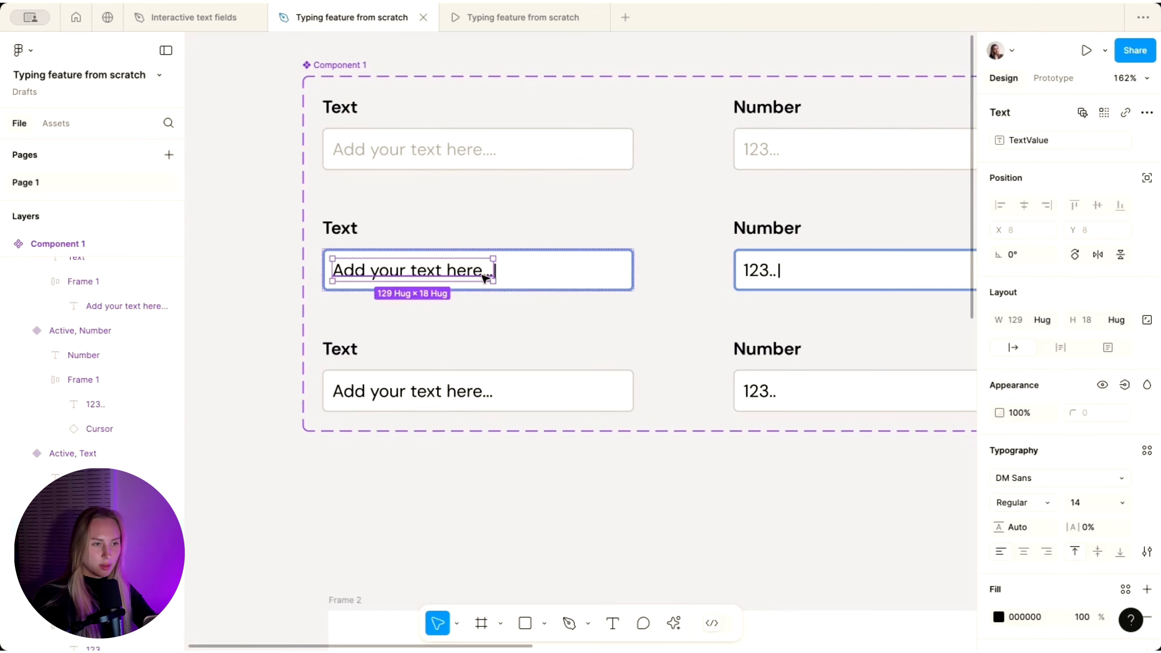
- Compare the middle and bottom fields' frame height sizing and the middle field's label order
click(537, 278)
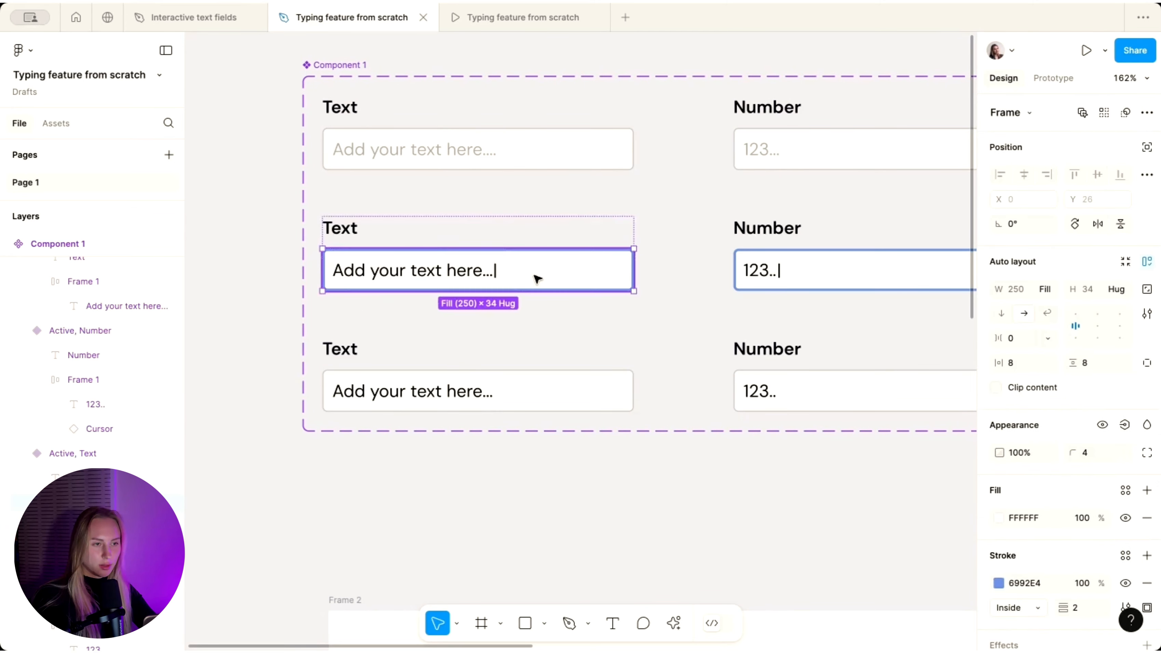
click(1127, 291)
click(1040, 270)
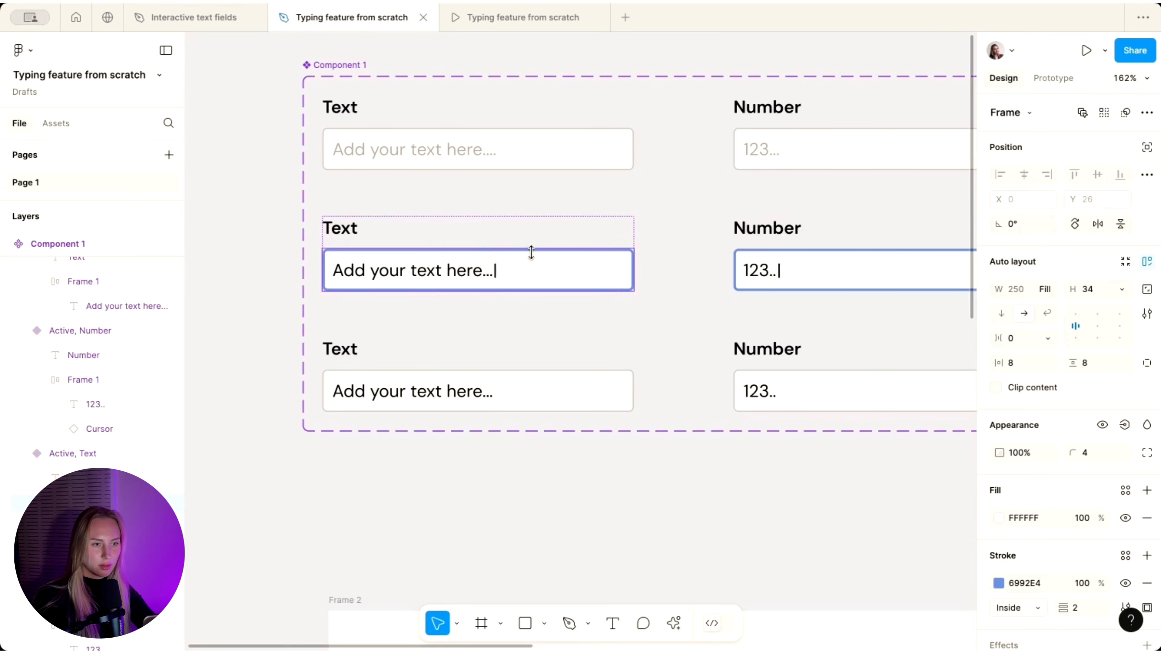
click(494, 398)
click(493, 398)
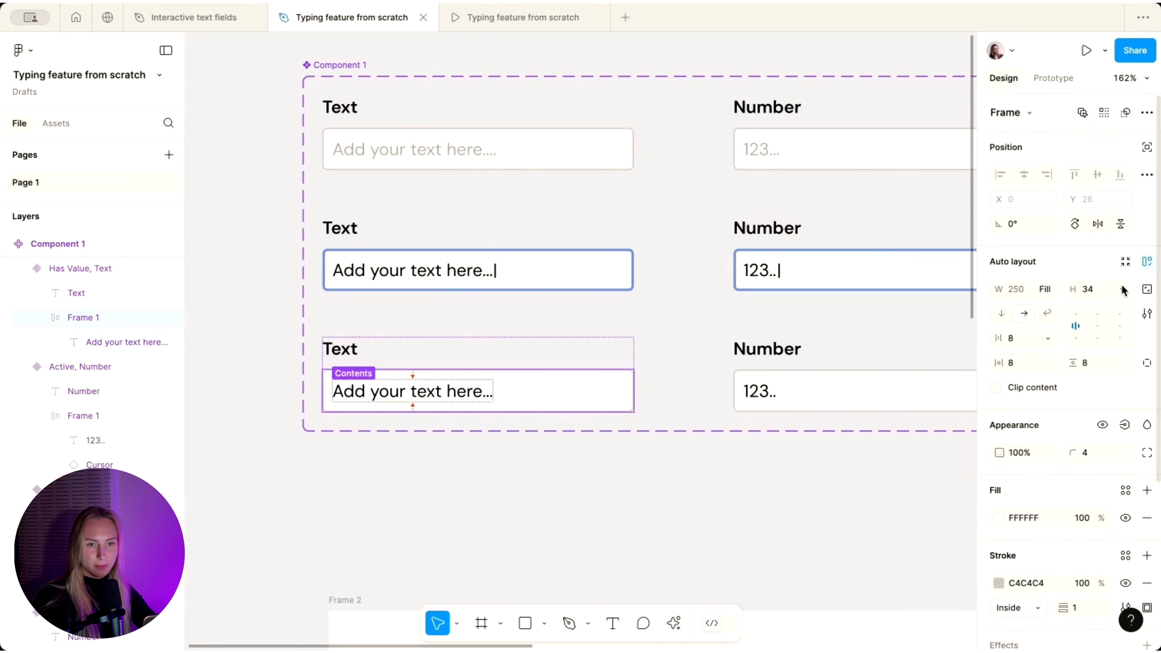
click(1111, 289)
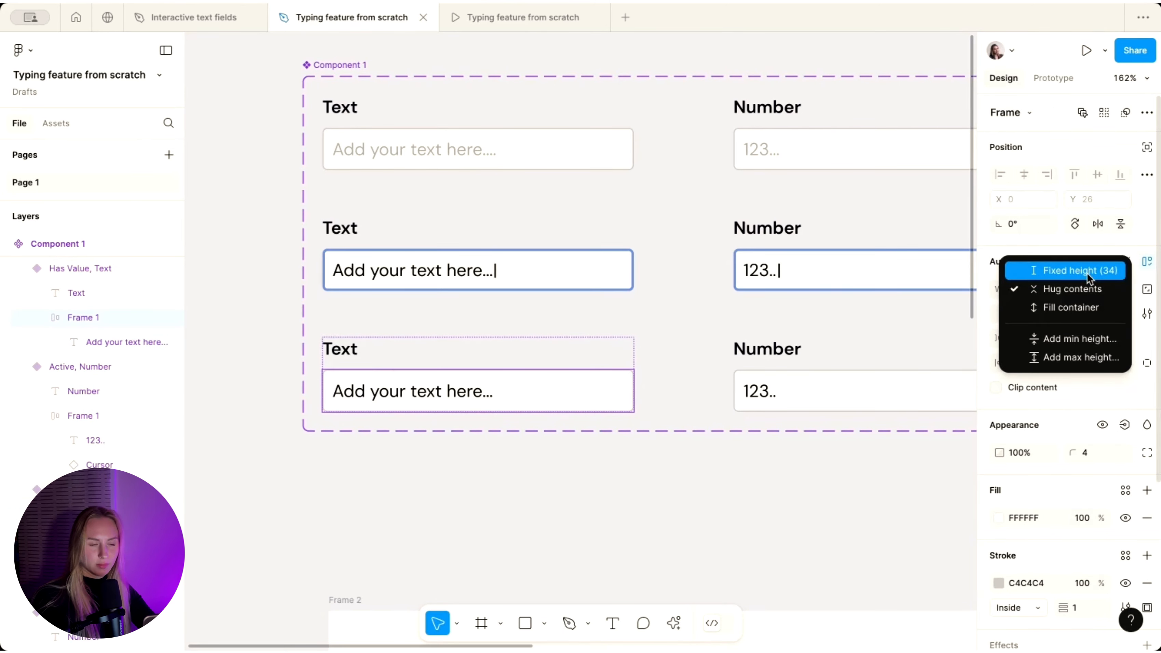
click(1088, 274)
double_click(456, 268)
double_click(455, 266)
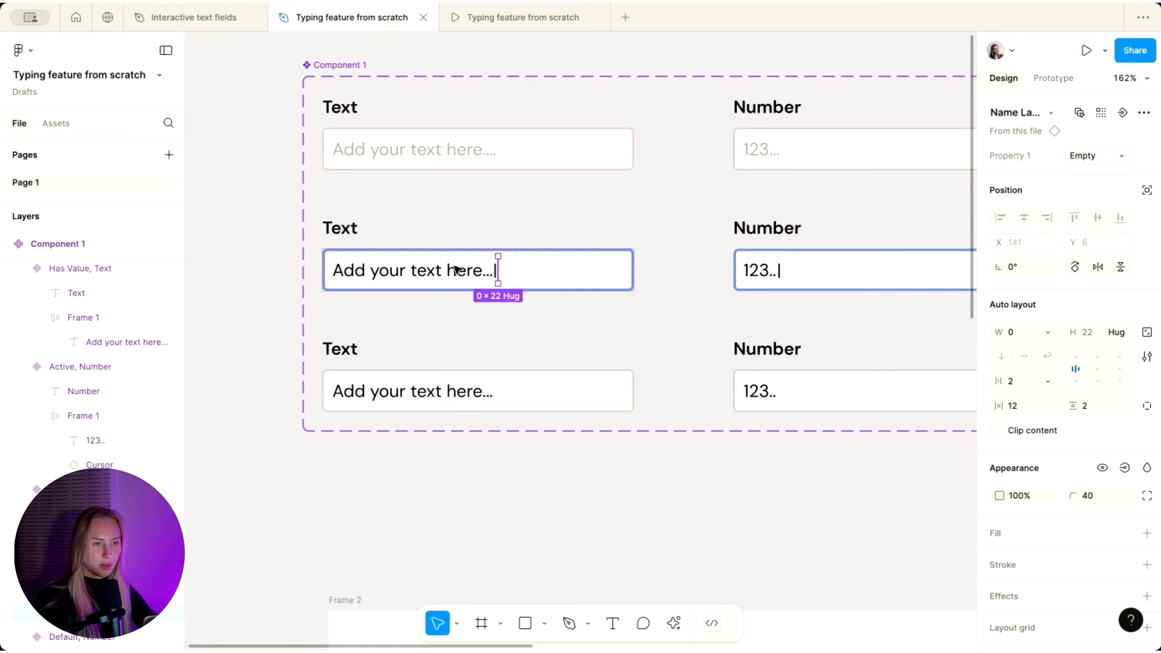
key(Left)
key(Right)
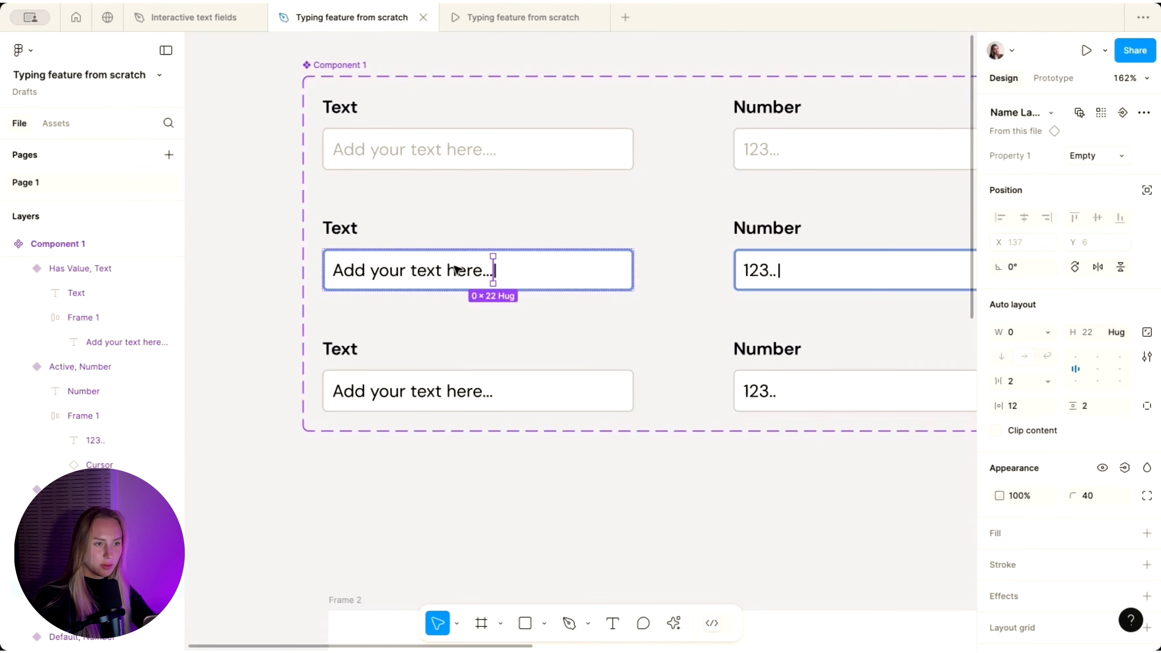
- Paste a Name Label instance after the bottom Has Value field's text
double_click(446, 394)
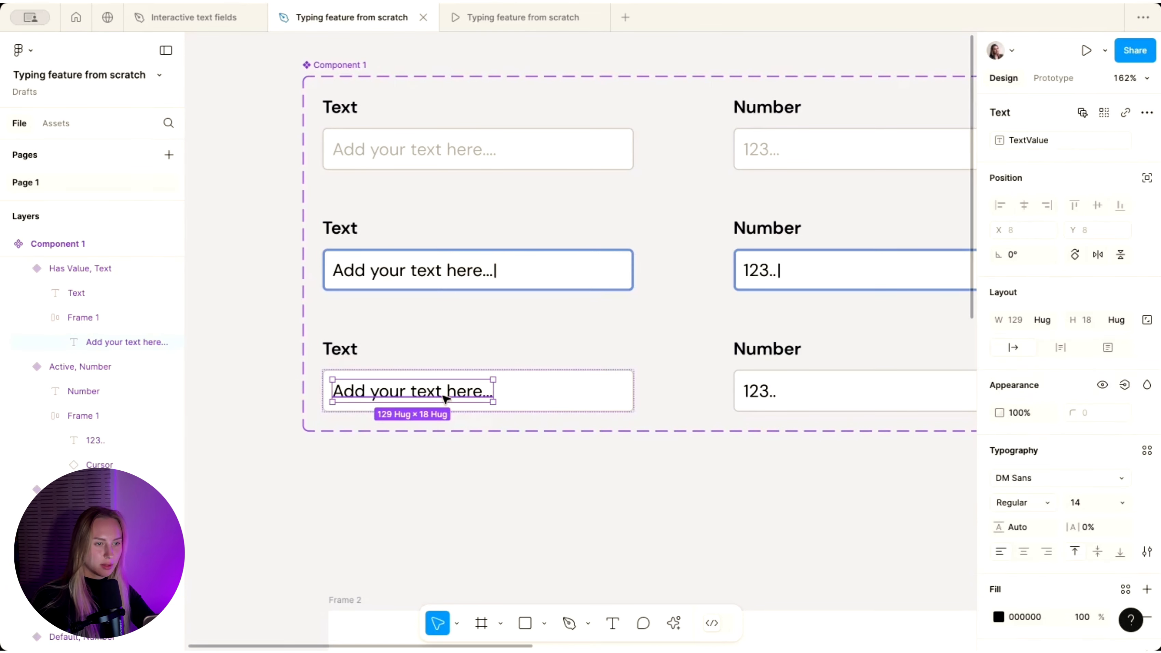
key(ctrl+v)
key(Left)
key(Right)
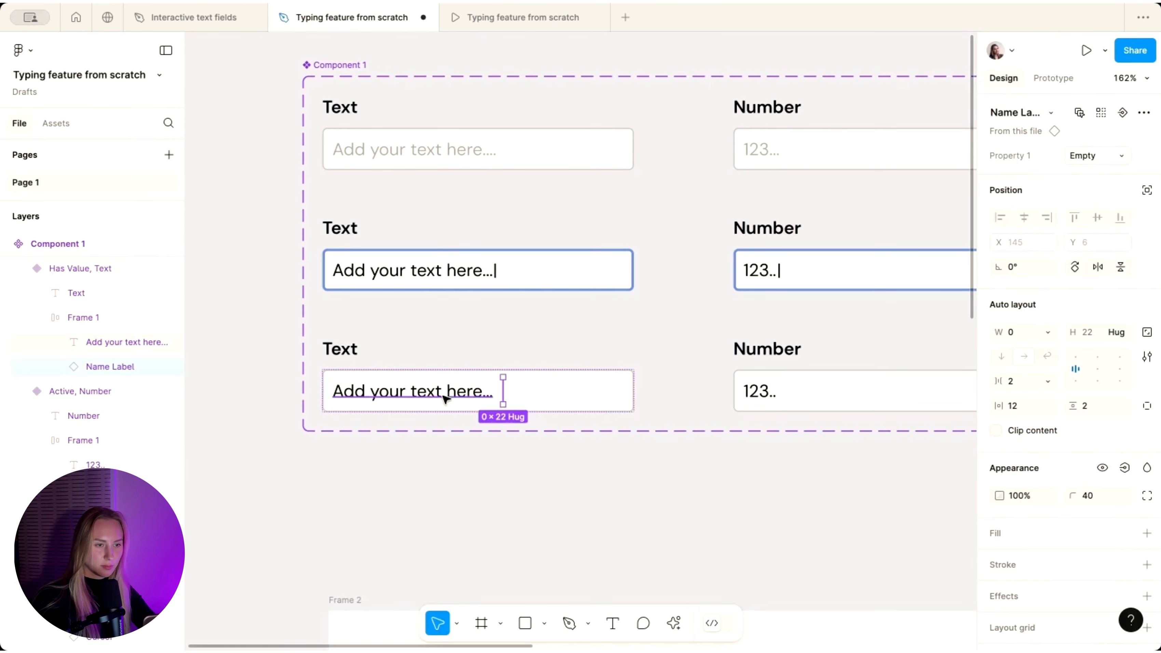
- Set the bottom field frame's auto layout gap to 2
click(526, 403)
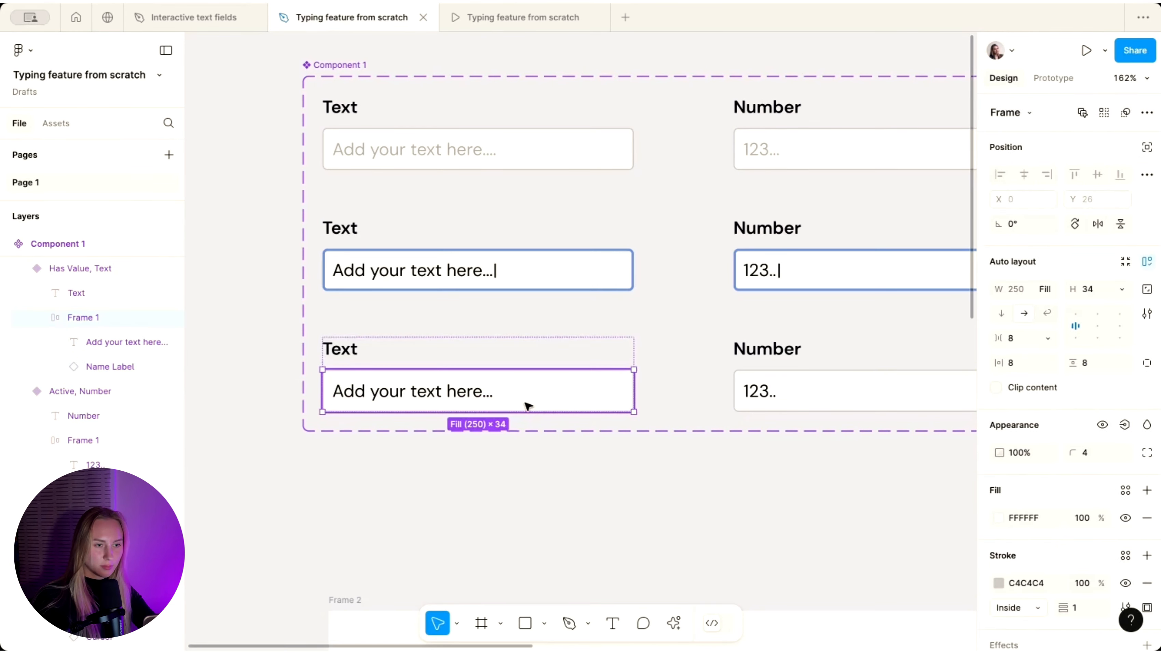
click(1024, 339)
text(2)
key(Return)
scroll(500, 319, down, 3)
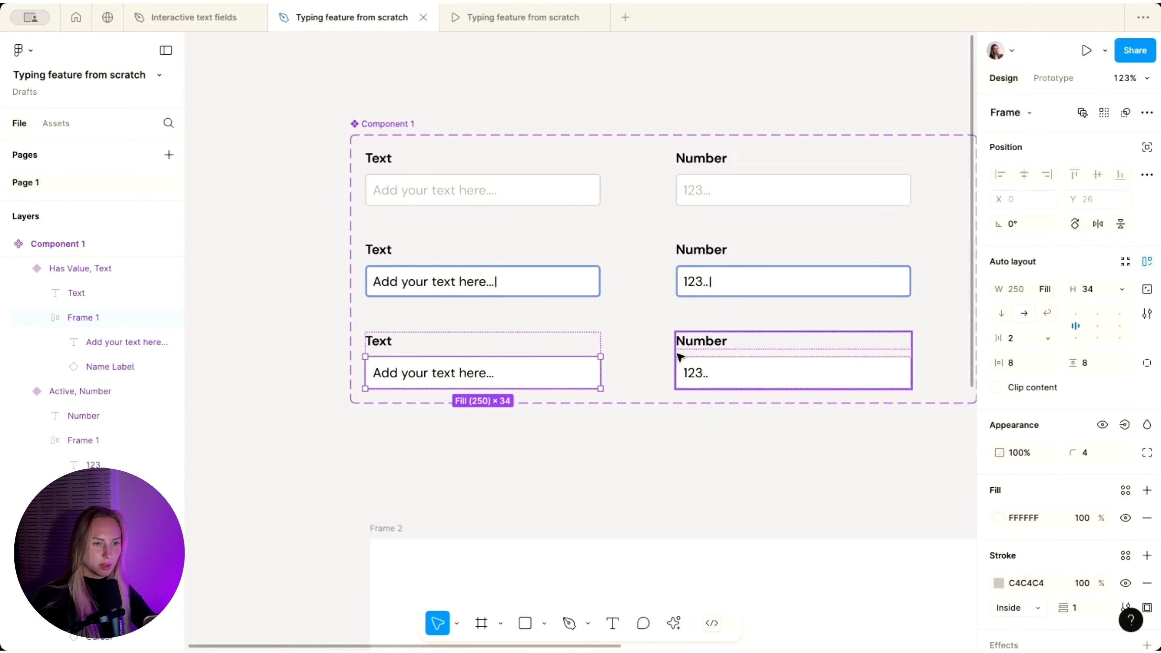
scroll(678, 356, up, 3)
click(591, 494)
scroll(591, 494, down, 2)
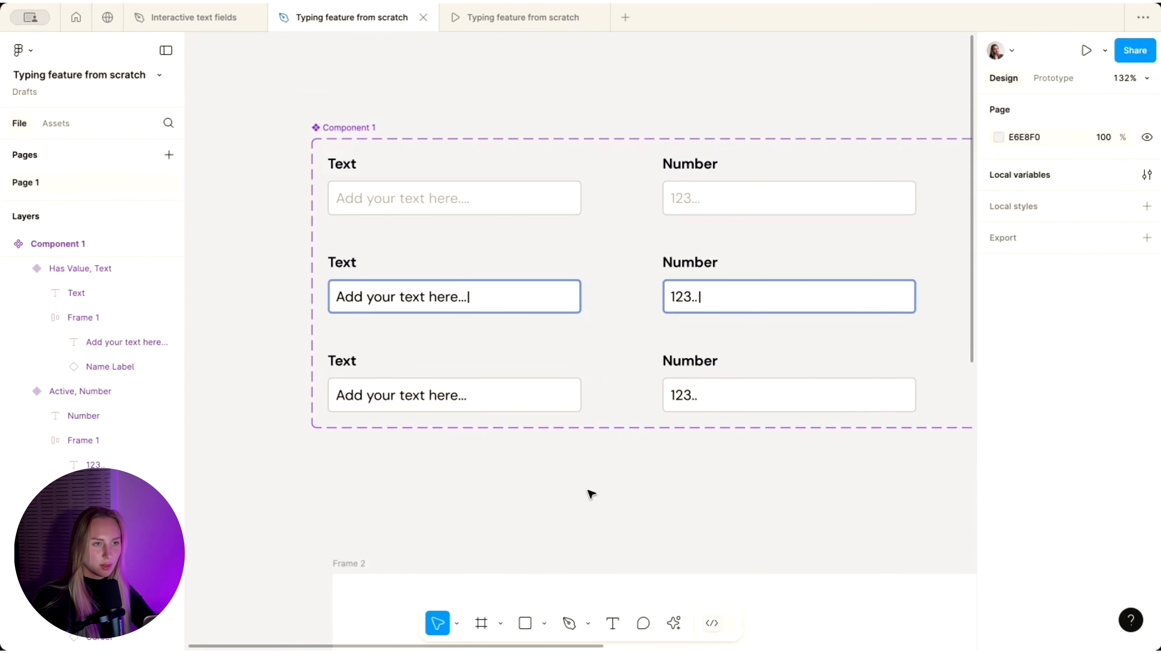
scroll(481, 321, down, 3)
- Bind Property 1 of the Active text field's Name Label instance to NameLabel
click(459, 281)
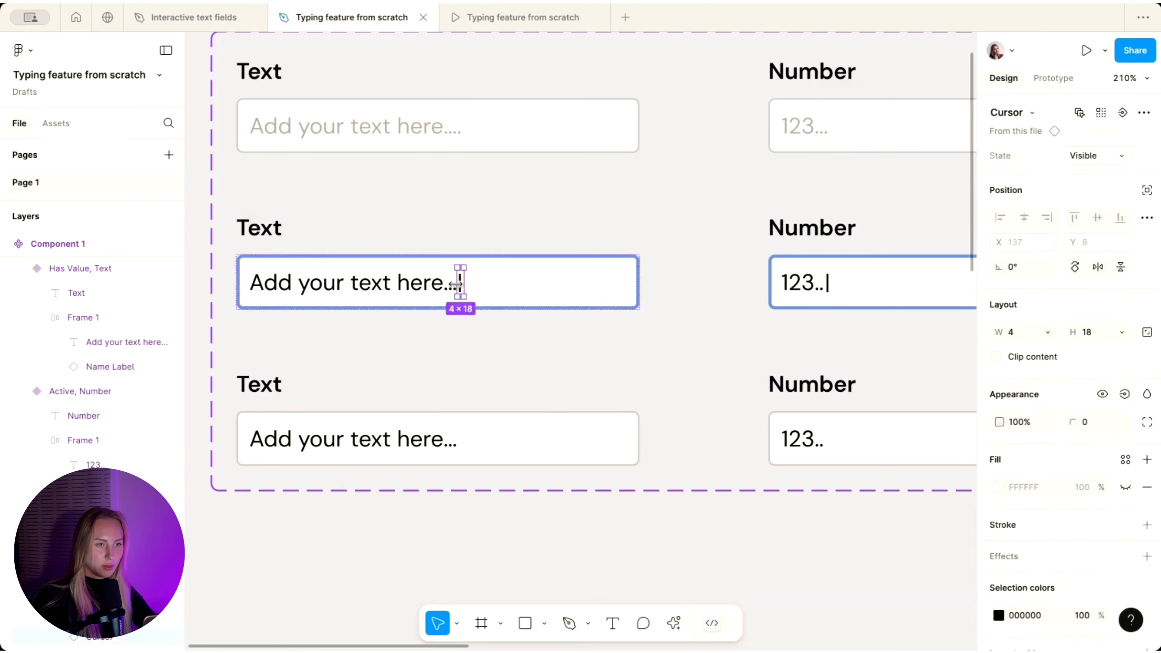
scroll(459, 286, up, 5)
scroll(459, 286, up, 2)
click(112, 405)
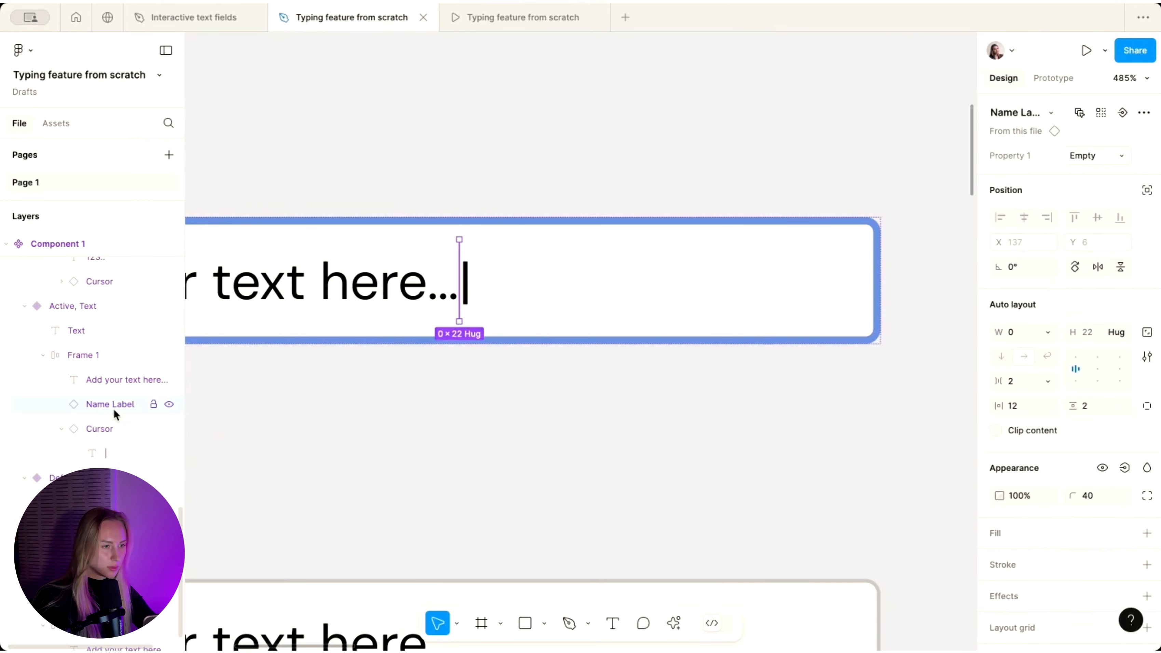
click(1146, 156)
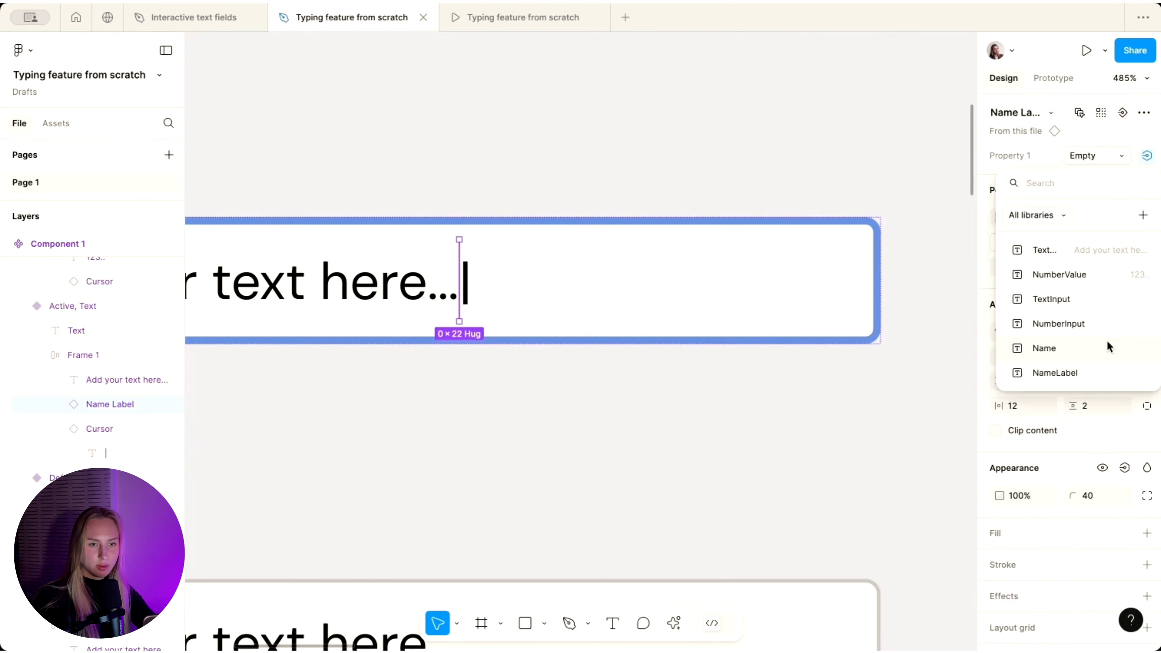
click(1069, 375)
scroll(519, 298, down, 5)
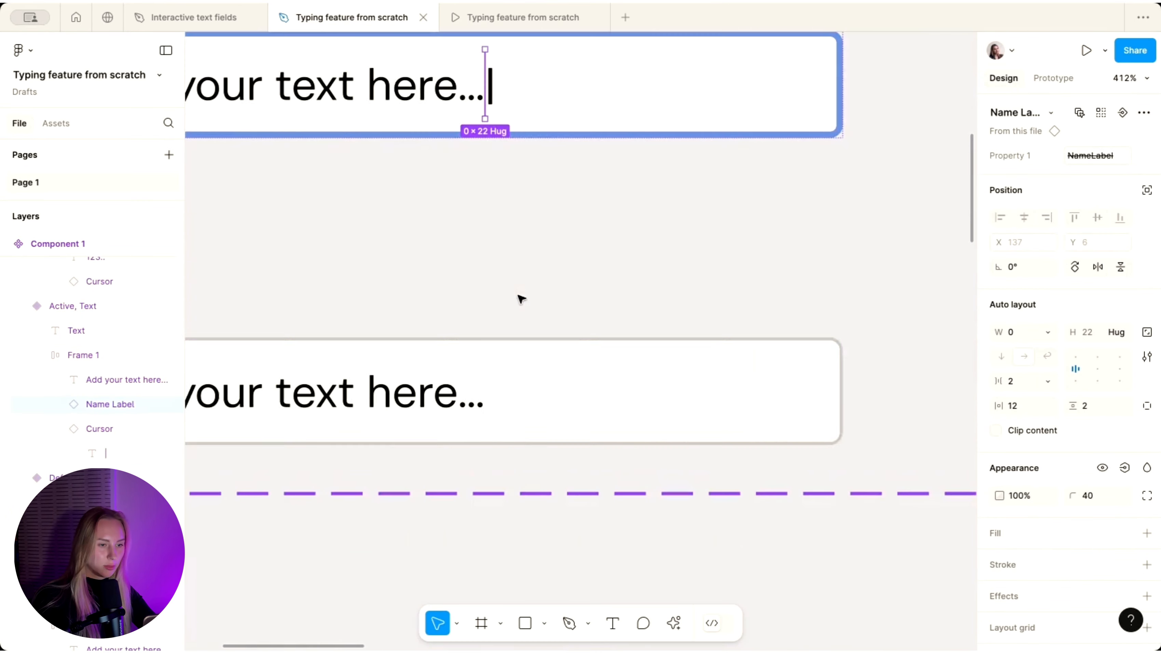
- Bind Property 1 of the Has Value field's Name Label instance to NameLabel as well
click(469, 397)
double_click(471, 396)
key(Escape)
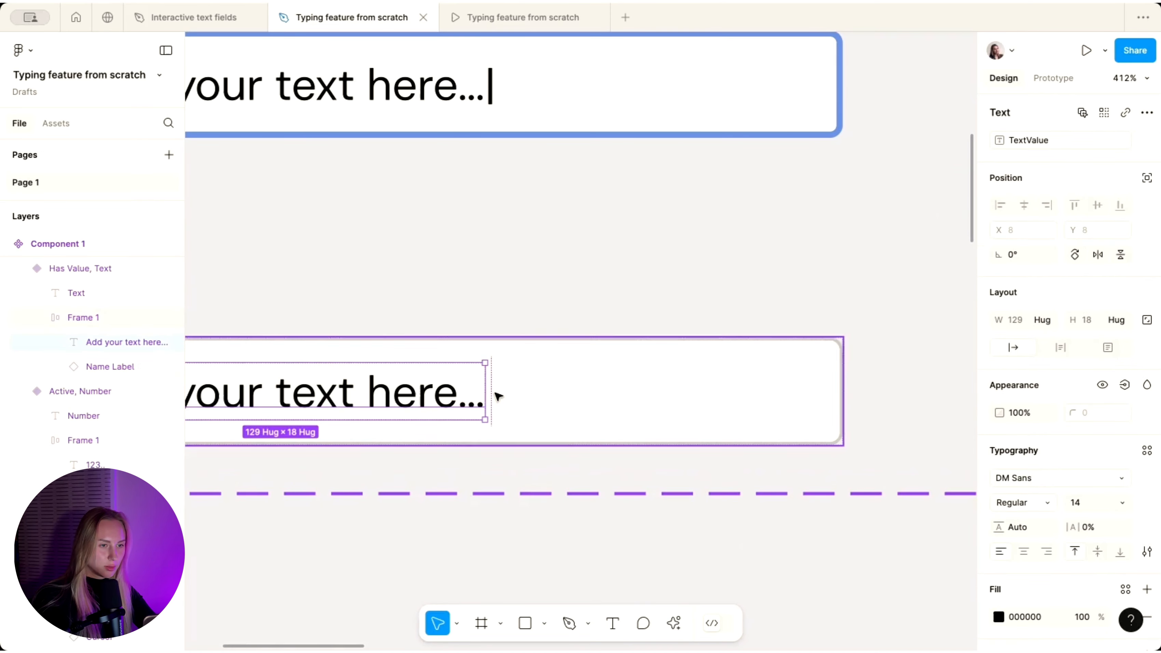
click(103, 368)
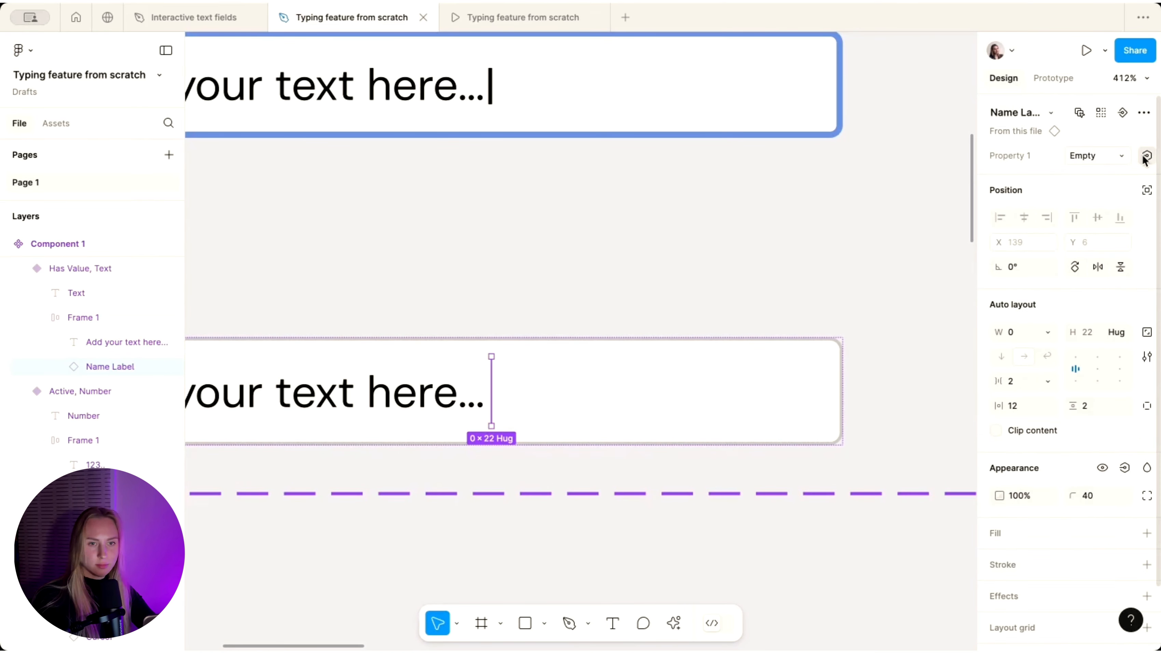
click(1146, 157)
click(1057, 381)
scroll(449, 304, down, 5)
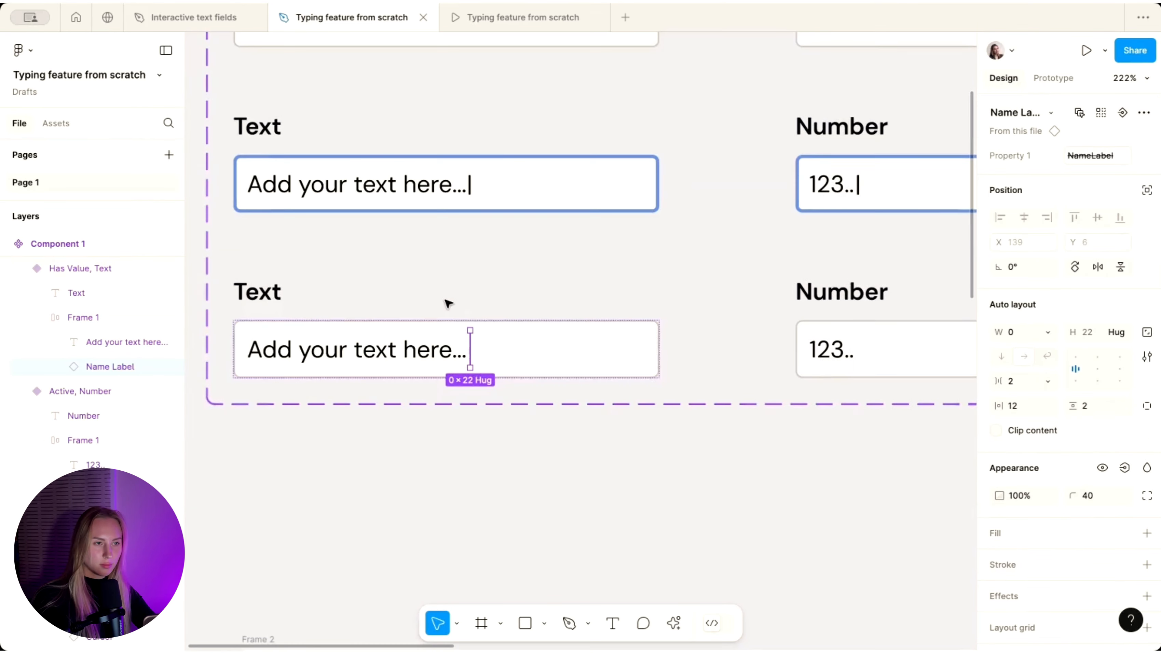
click(436, 464)
scroll(438, 463, down, 3)
scroll(436, 462, down, 3)
scroll(435, 461, right, 5)
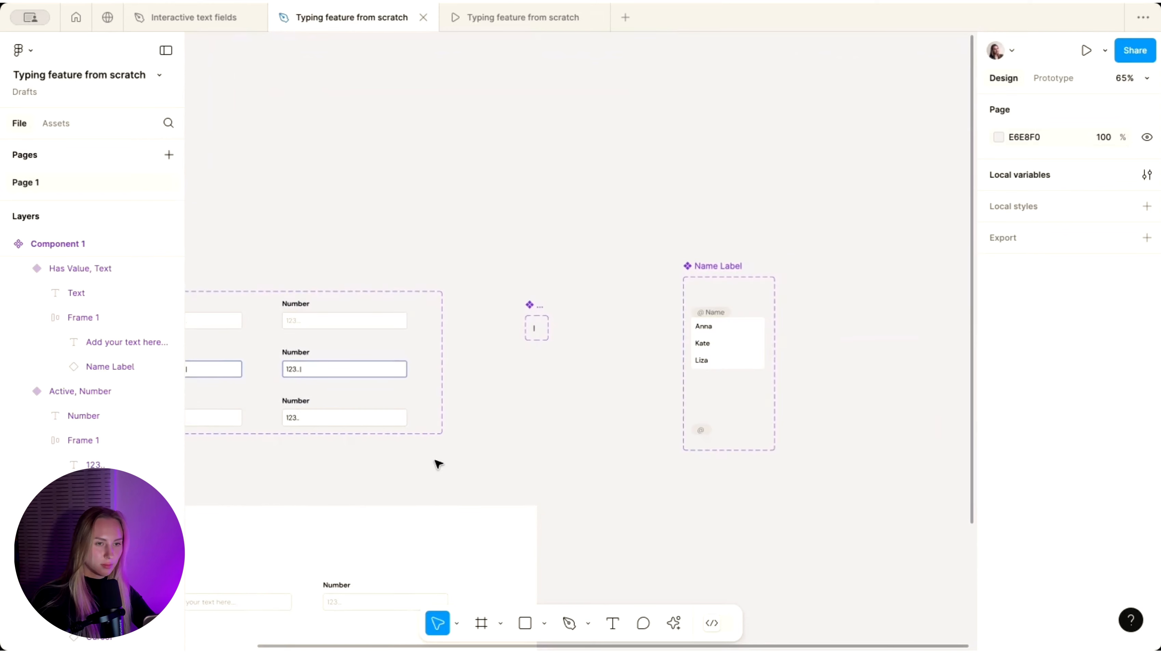
- Select the Anna row in the name dropdown and show its prototype interactions
scroll(675, 365, up, 3)
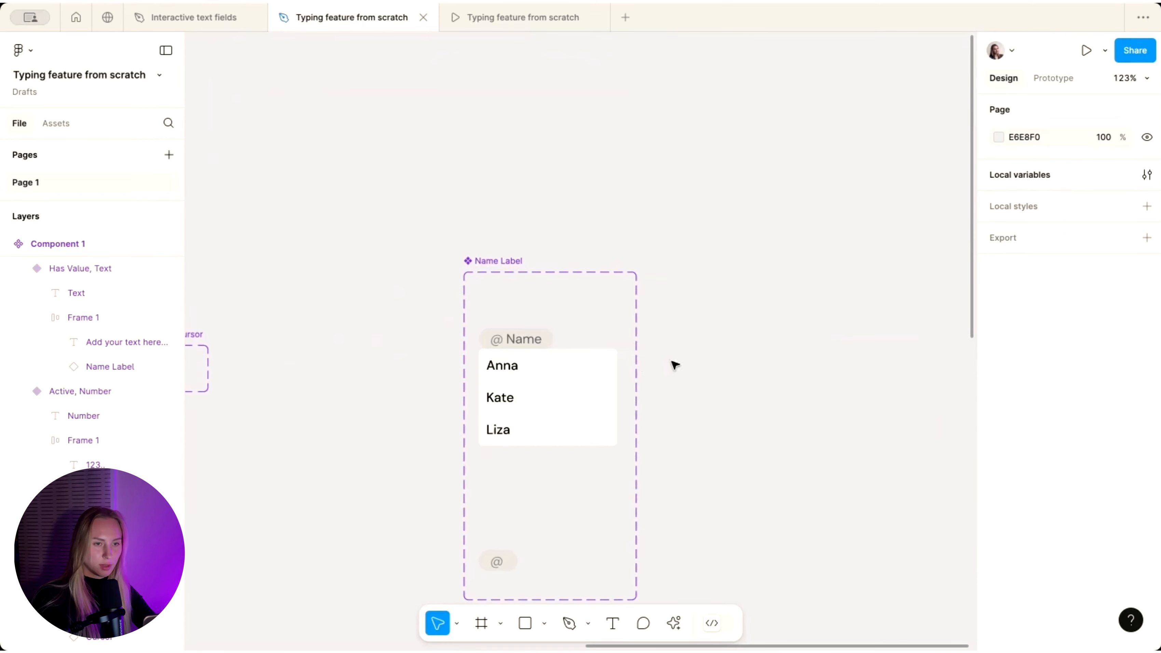
double_click(543, 363)
scroll(544, 364, up, 2)
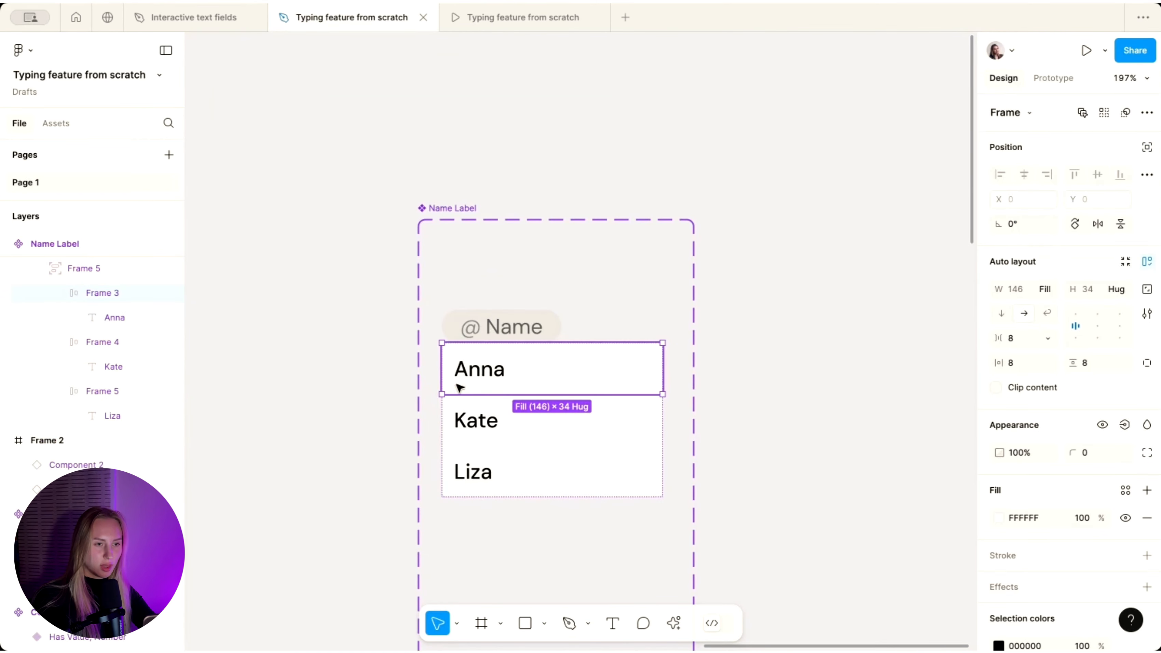
scroll(495, 397, down, 3)
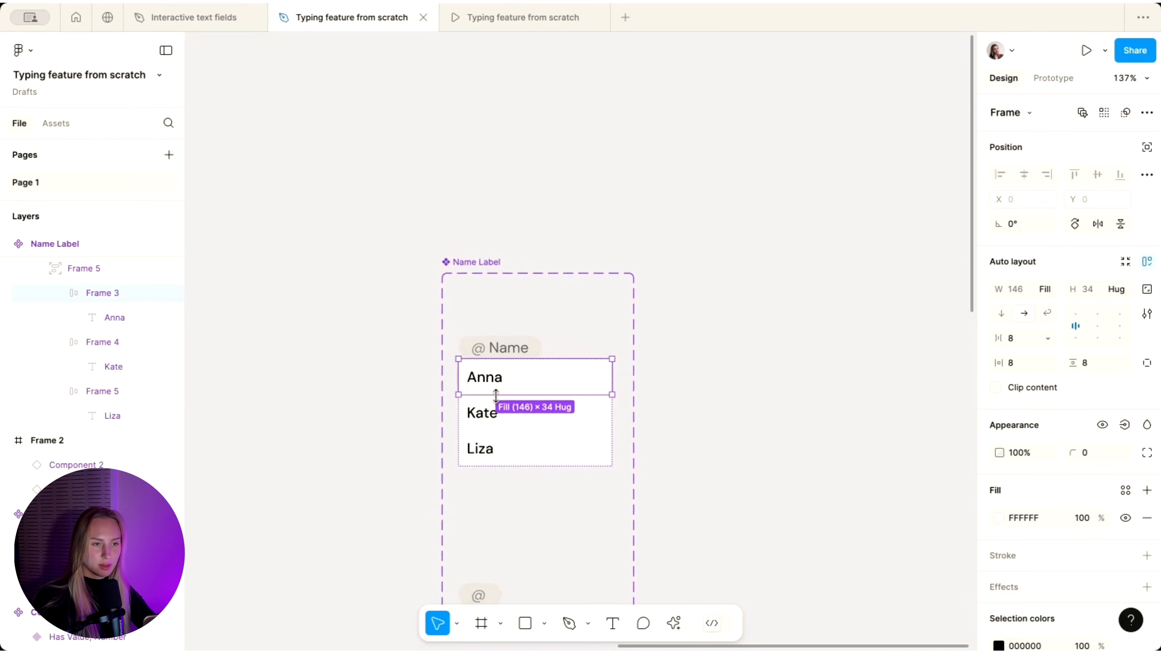
scroll(497, 398, down, 4)
scroll(499, 401, up, 2)
click(1053, 78)
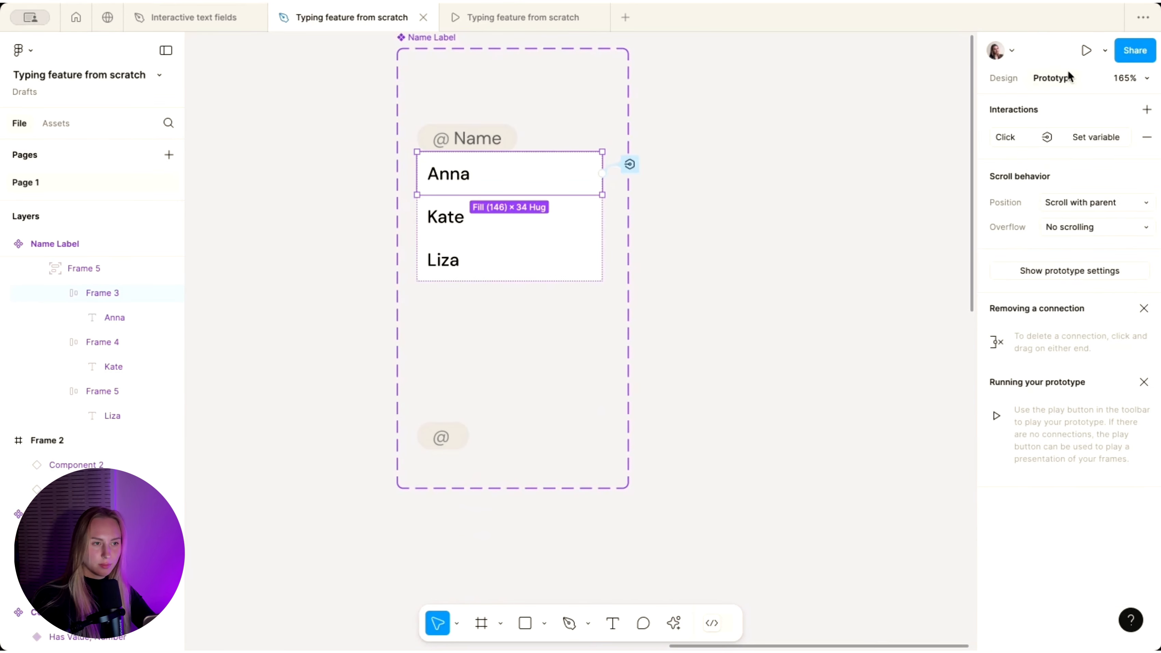
scroll(492, 175, up, 1)
scroll(491, 175, up, 2)
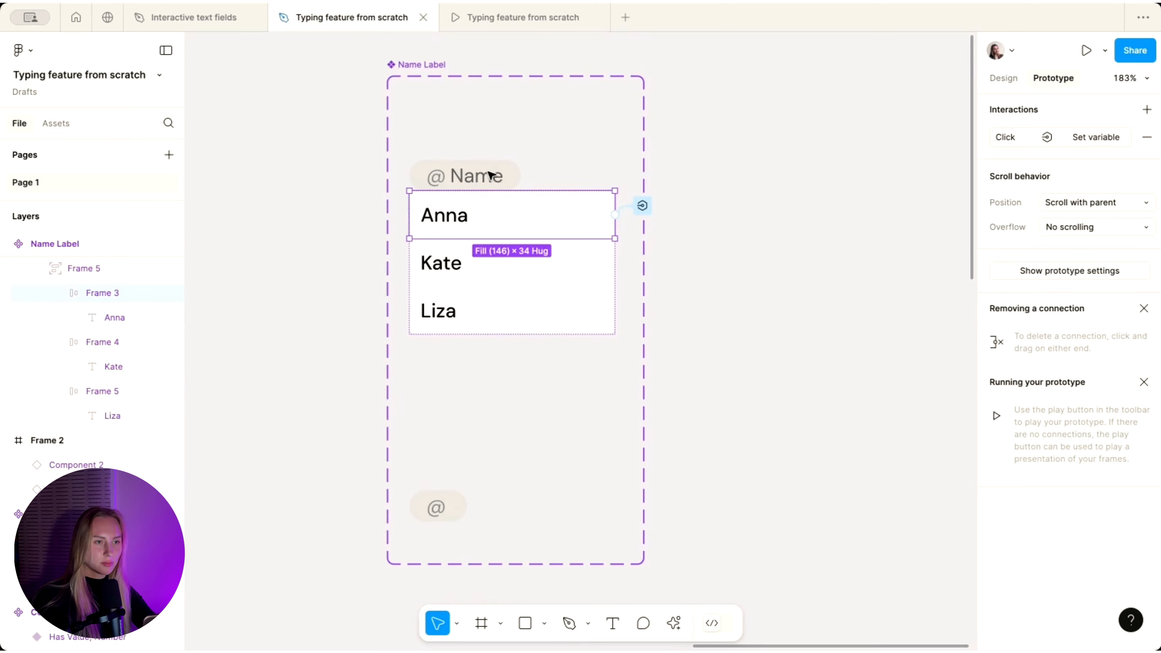
right_click(491, 176)
key(Escape)
click(528, 227)
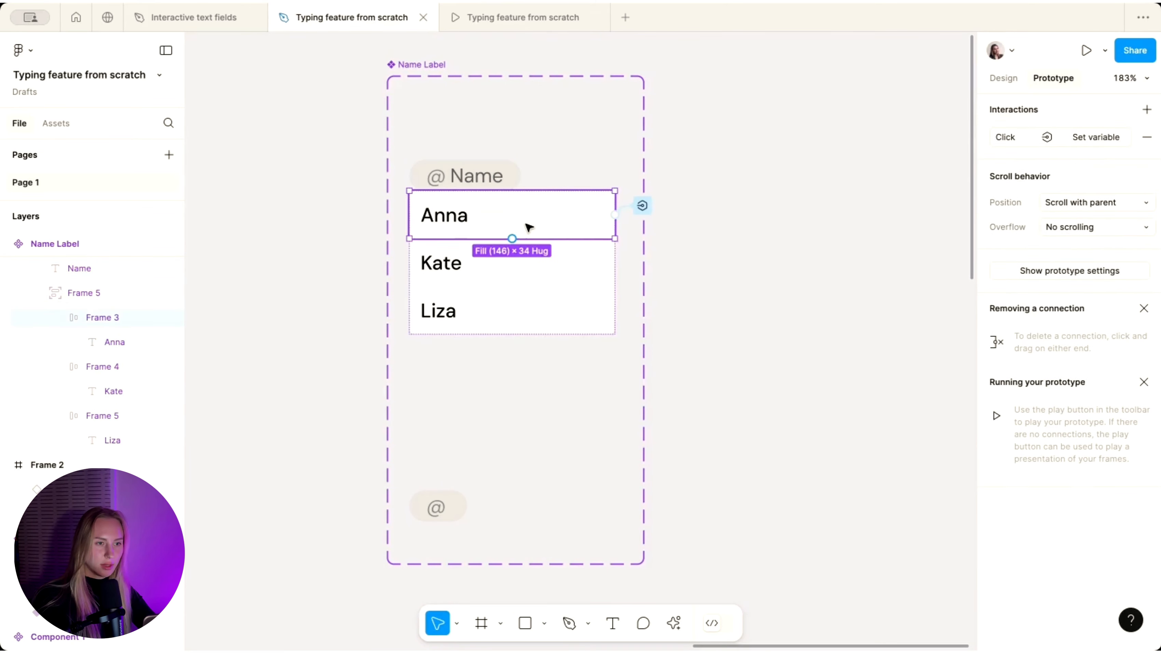
- Add a Change to Has Value action to Anna's click interaction
click(1016, 142)
click(946, 141)
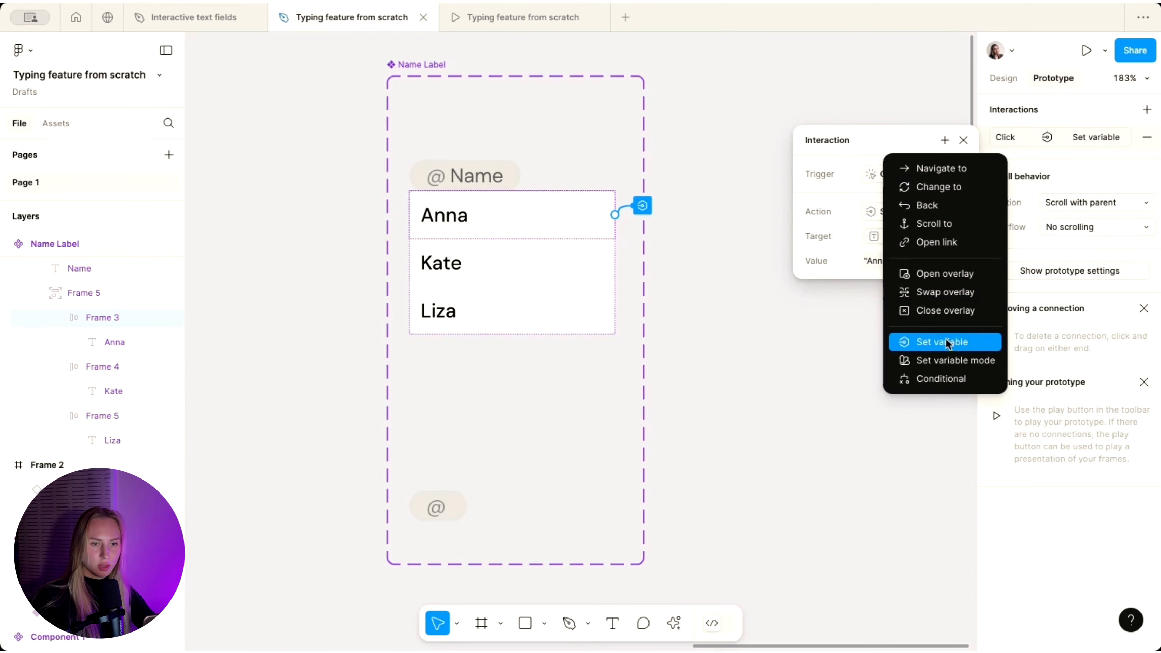
click(941, 185)
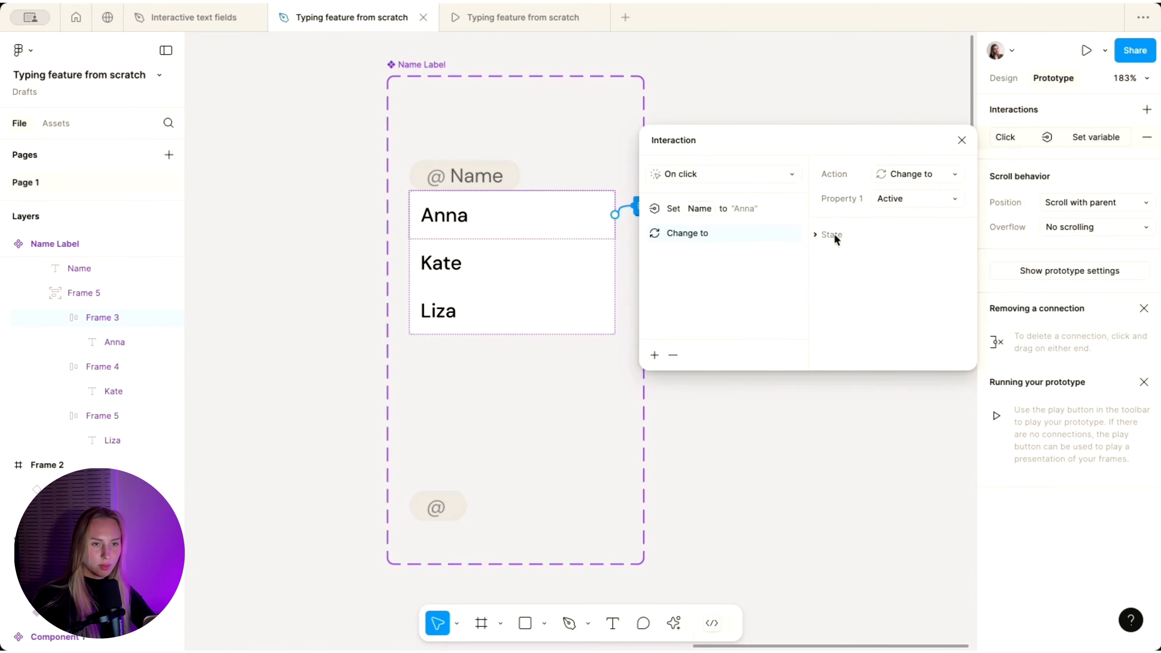
click(896, 199)
click(912, 182)
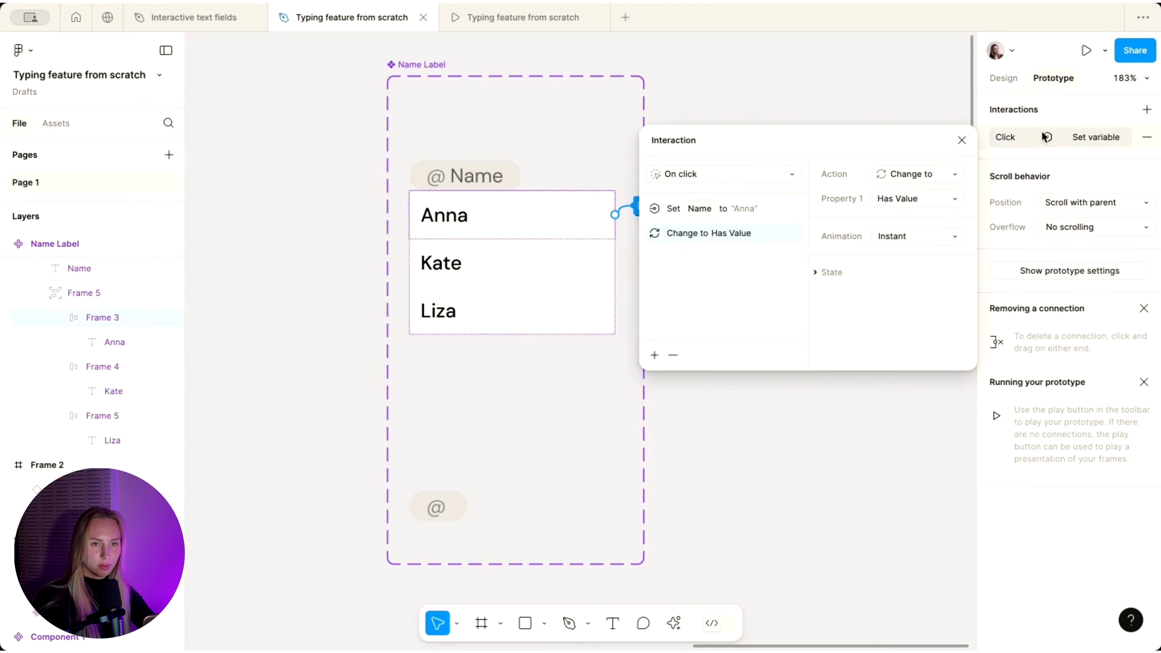
- Add a Change to Has Value action to Kate's click interaction
click(466, 265)
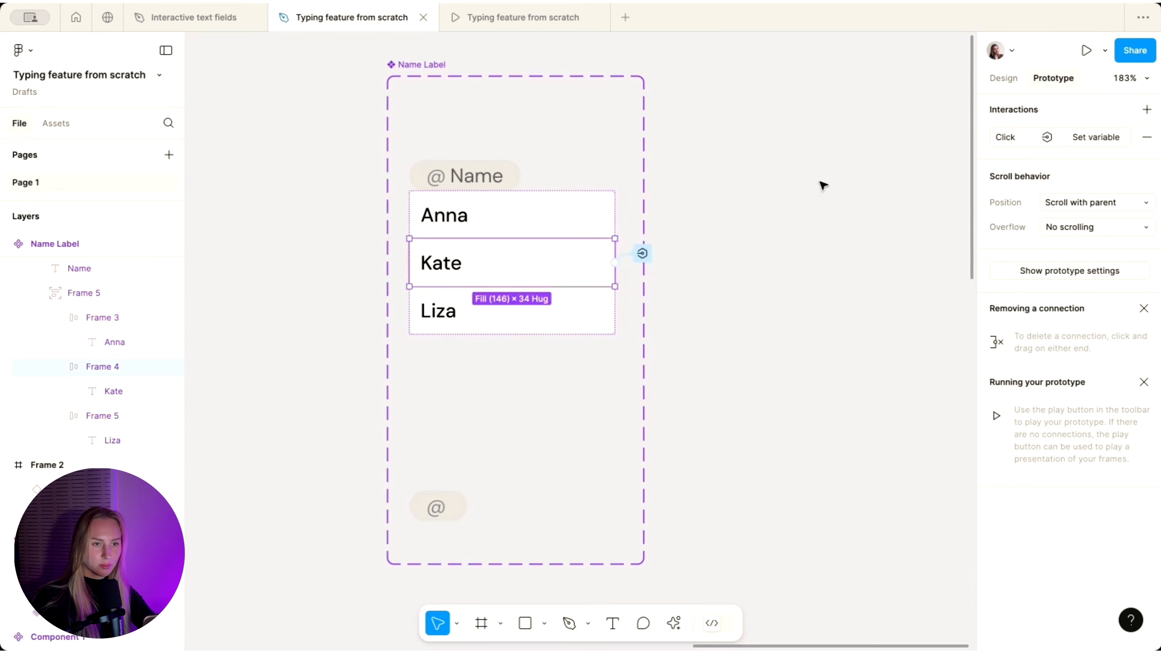
click(1068, 137)
click(945, 140)
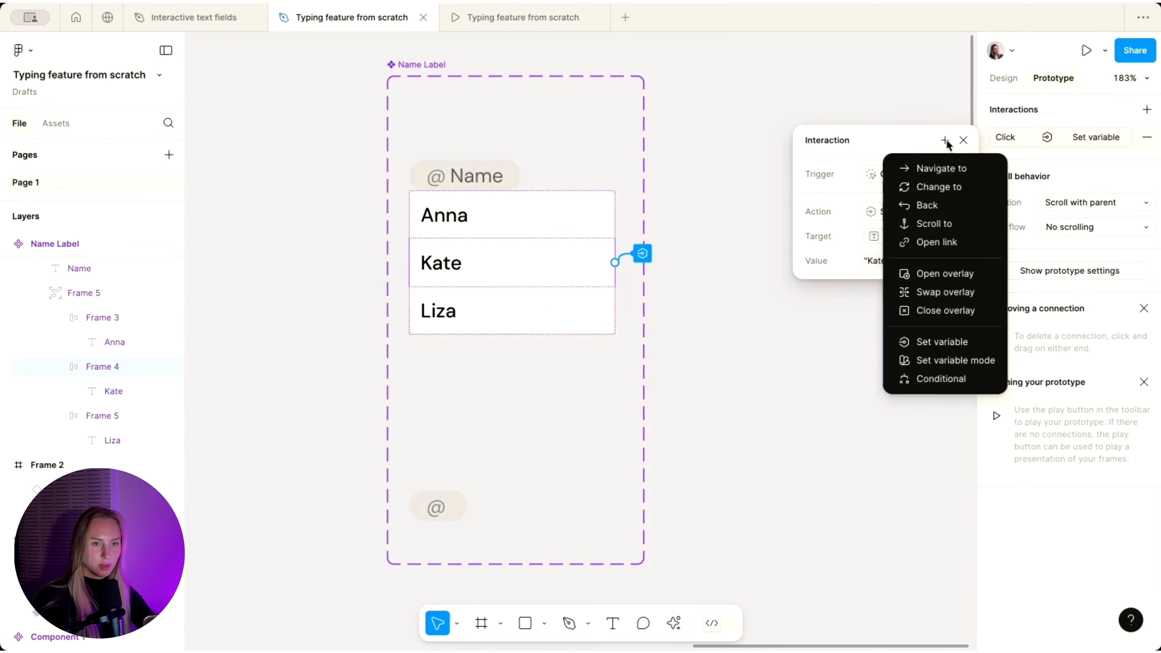
click(956, 186)
click(908, 201)
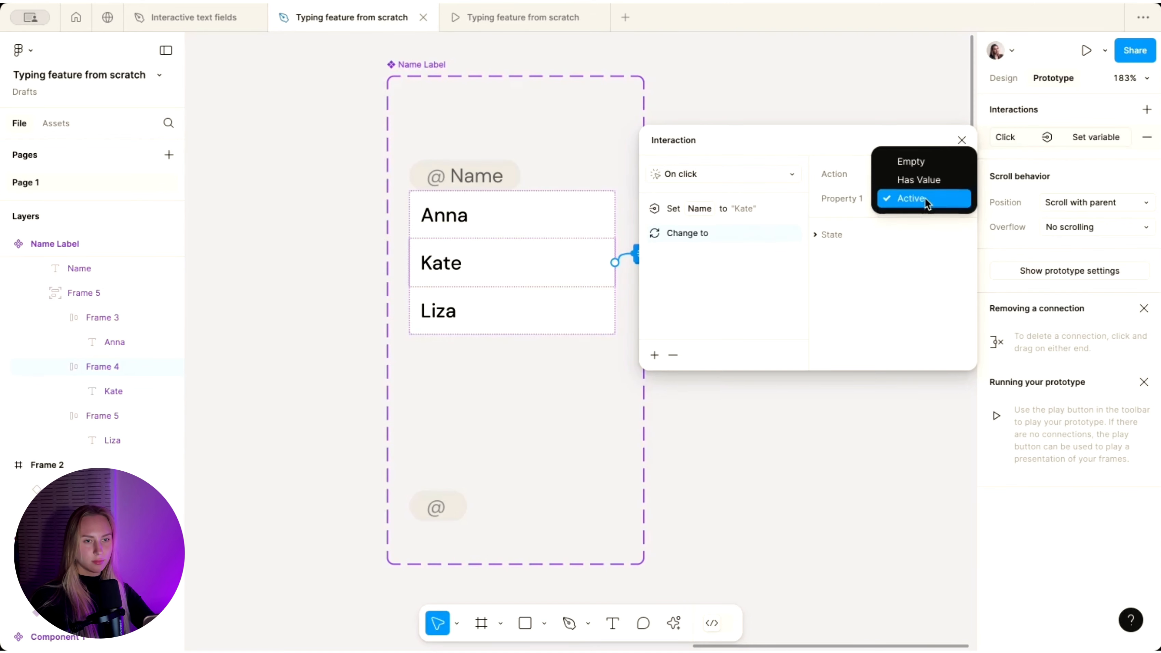
click(927, 179)
- Add a Change to Has Value action to Liza's click interaction
click(506, 310)
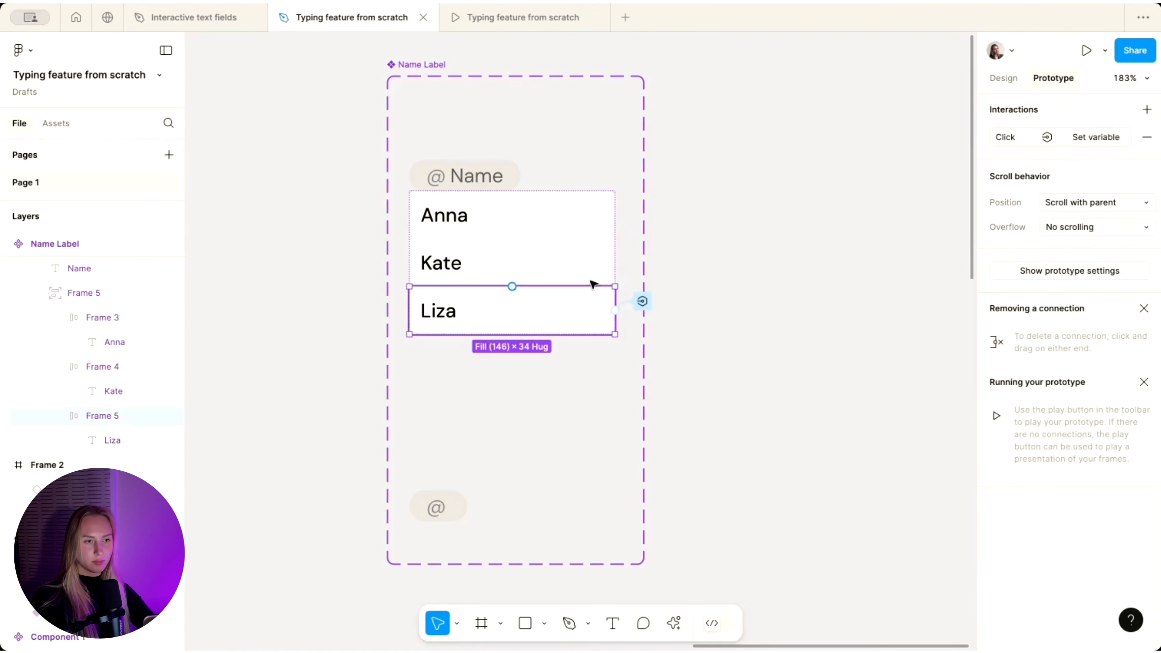
click(1095, 138)
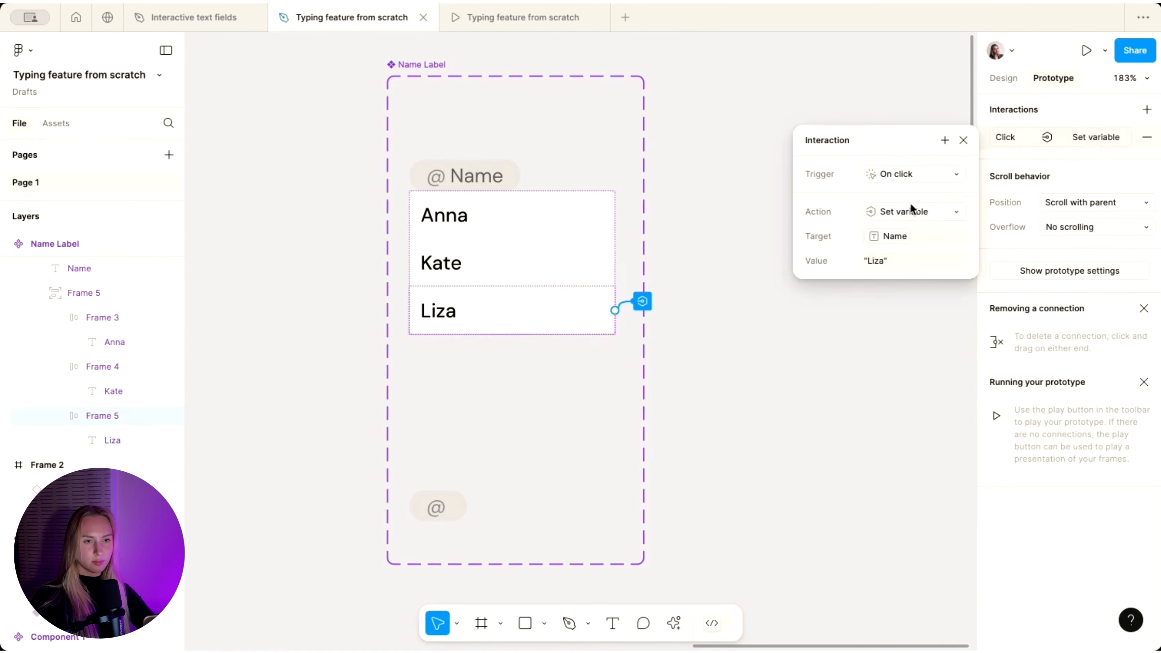
click(945, 140)
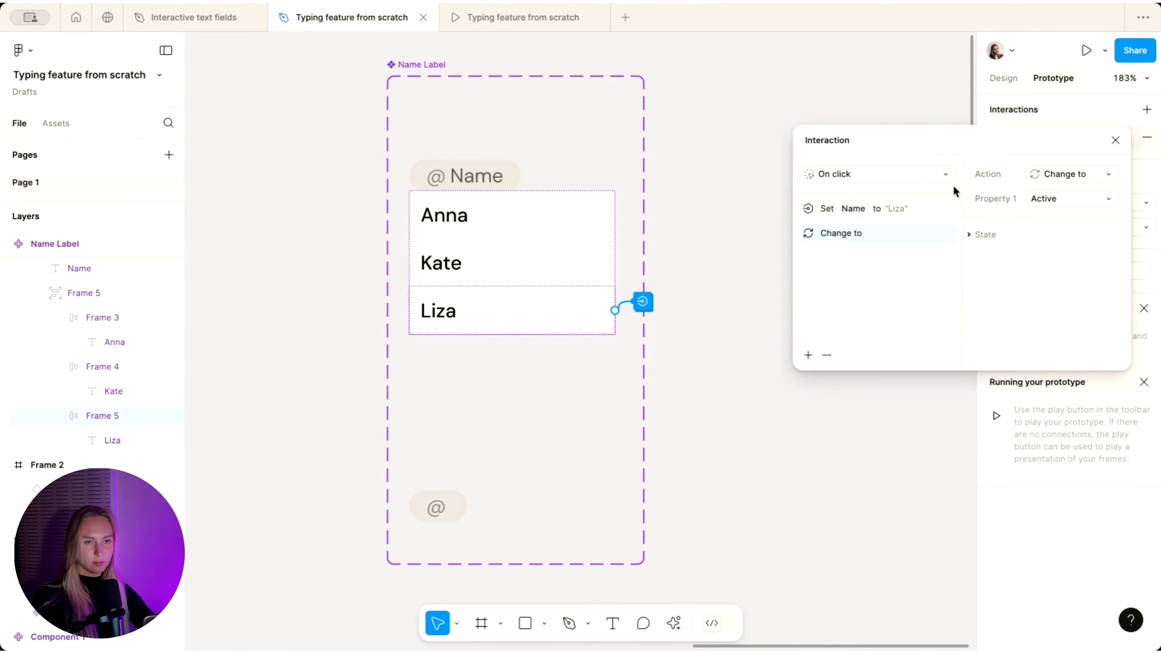
click(1059, 203)
click(1067, 182)
- Review the text fields' click and Enter key interactions in the Prototype panel
click(738, 114)
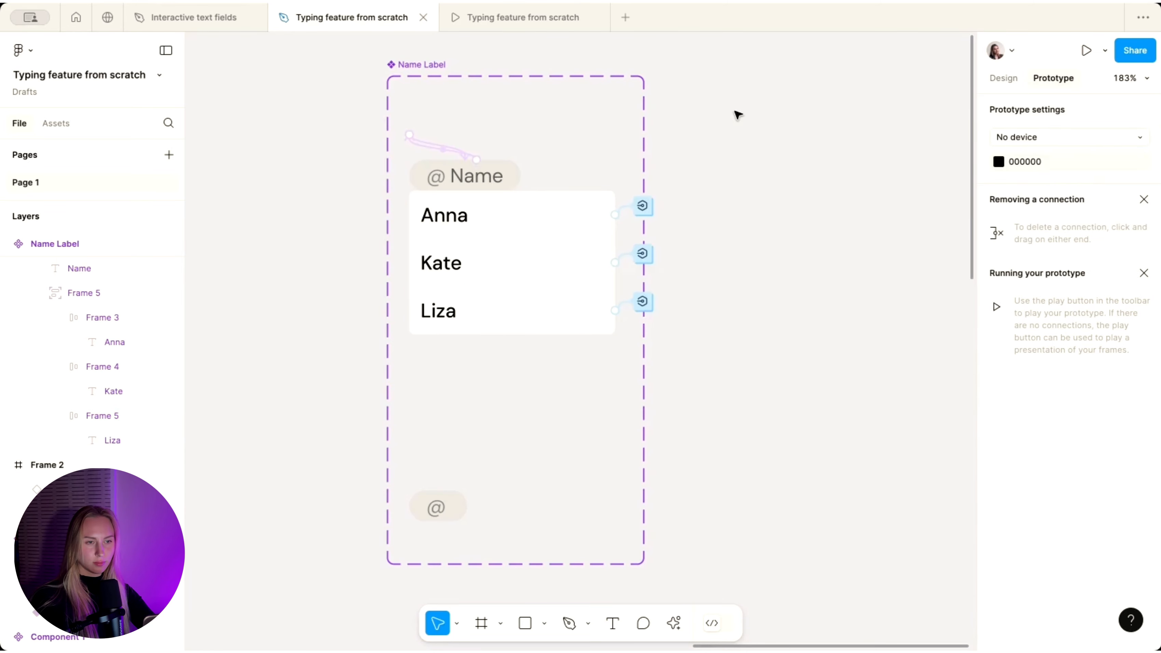
scroll(737, 114, down, 6)
scroll(737, 114, up, 2)
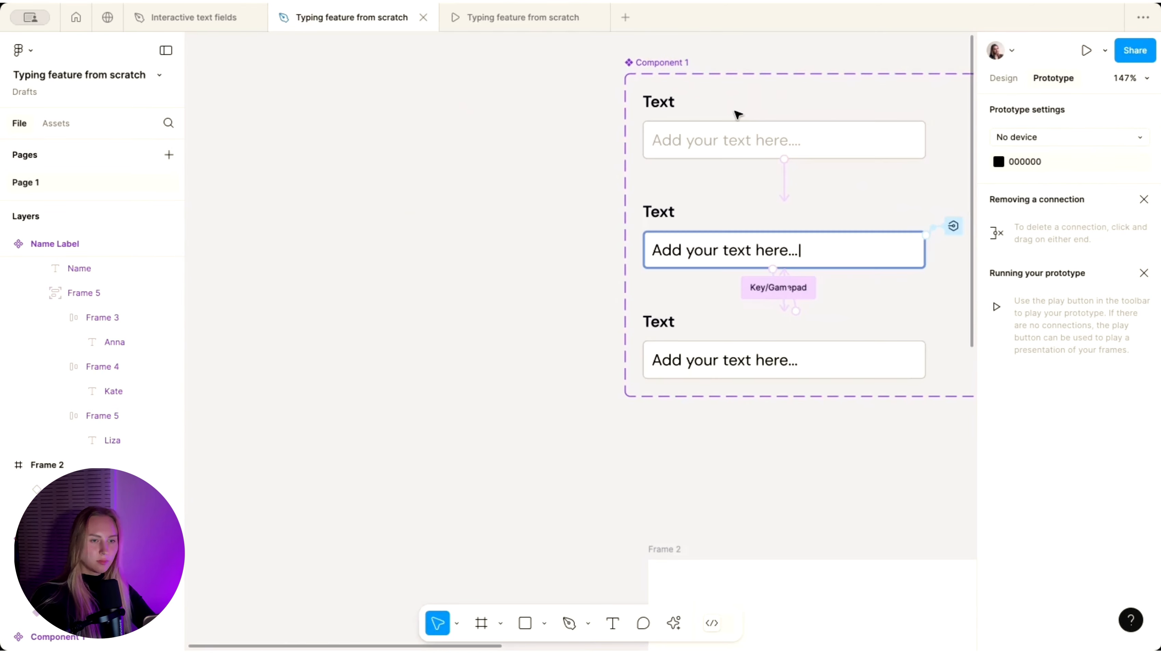
scroll(787, 176, up, 5)
double_click(735, 273)
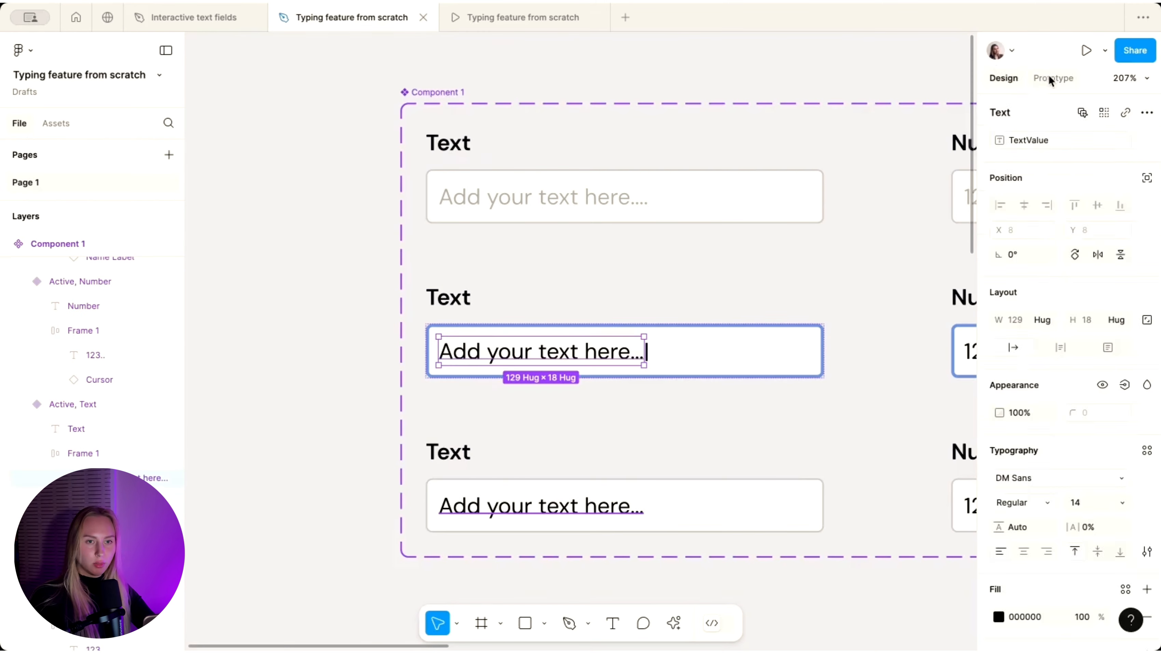
click(1051, 76)
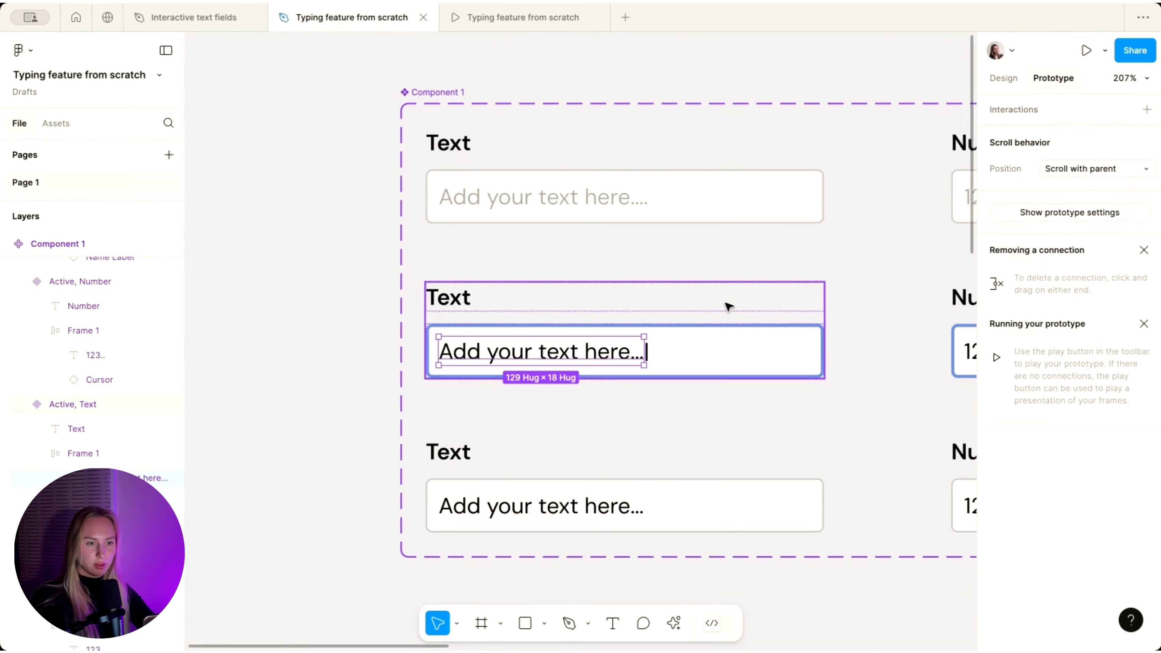
click(735, 201)
scroll(734, 201, up, 3)
click(595, 290)
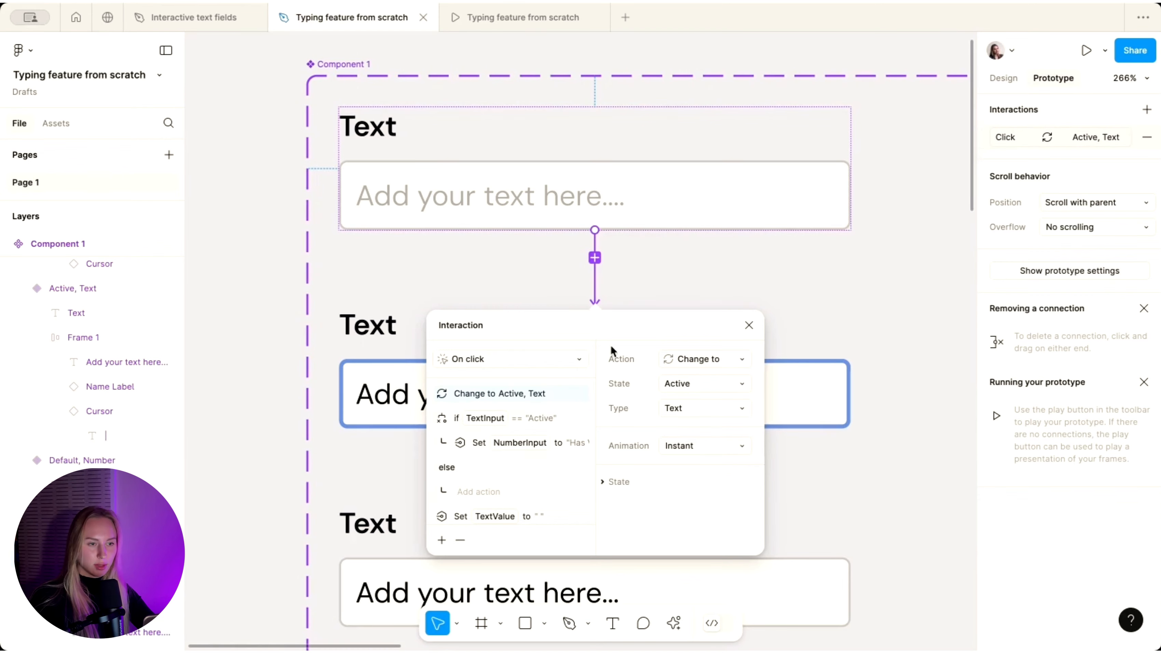
click(682, 166)
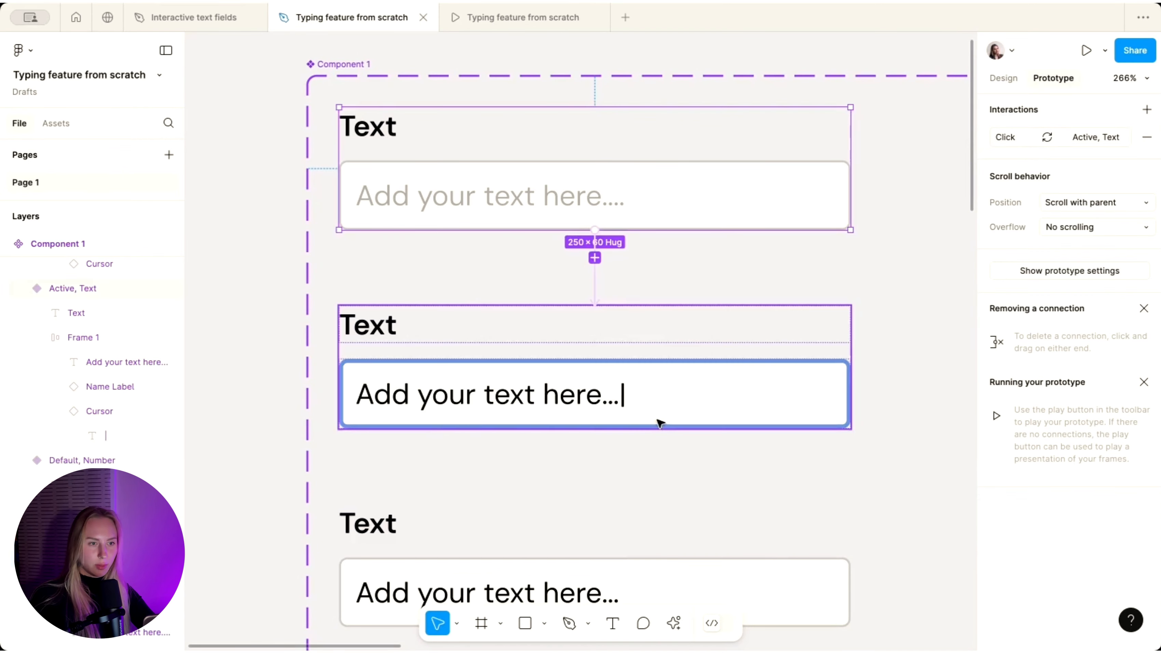
click(659, 424)
scroll(661, 420, up, 2)
scroll(662, 420, down, 3)
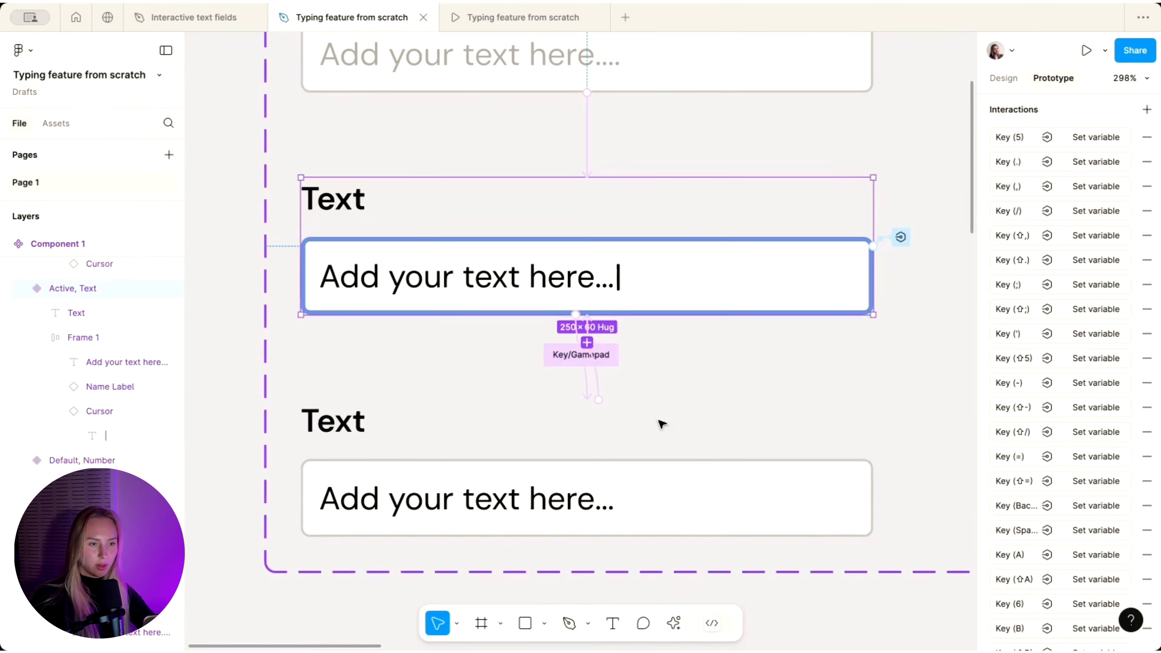
click(588, 393)
scroll(1081, 272, down, 8)
scroll(1082, 271, down, 15)
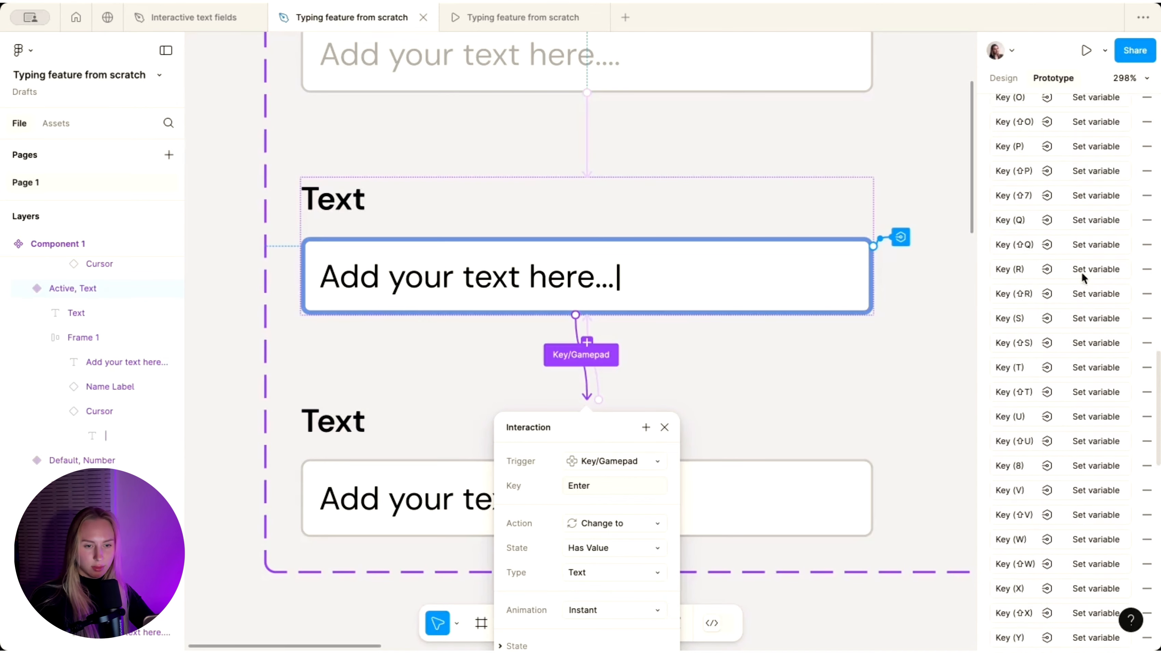
scroll(1081, 271, down, 12)
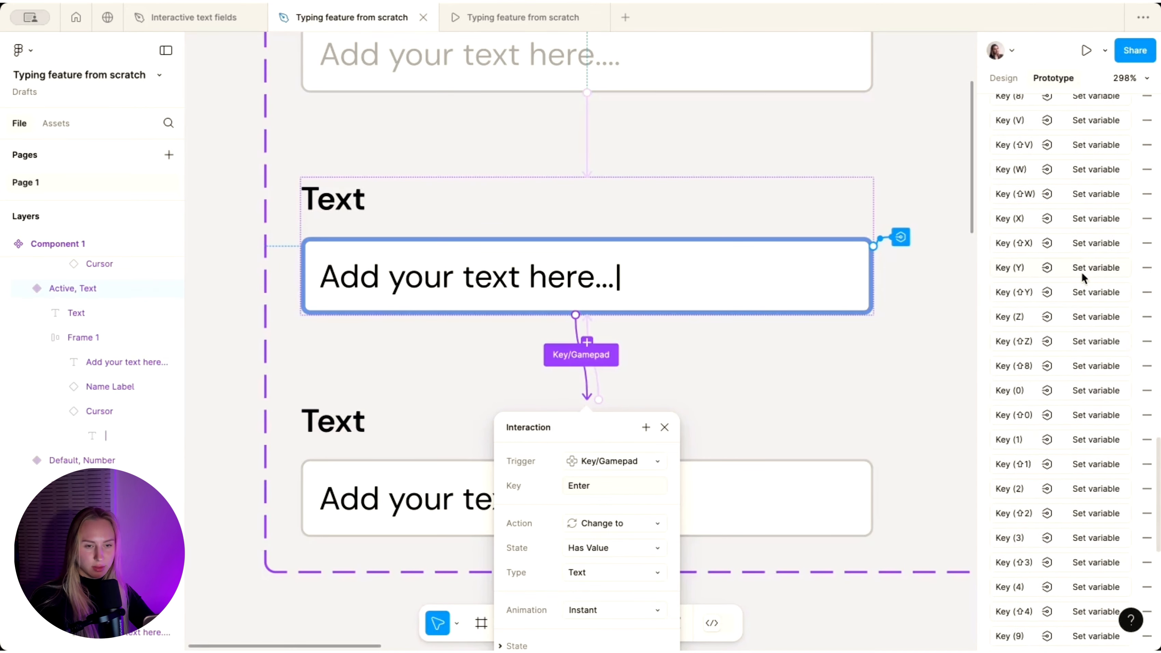
scroll(1082, 272, down, 2)
- Retarget the @ key interaction to NameLabel with the value "Active"
click(1082, 468)
click(923, 591)
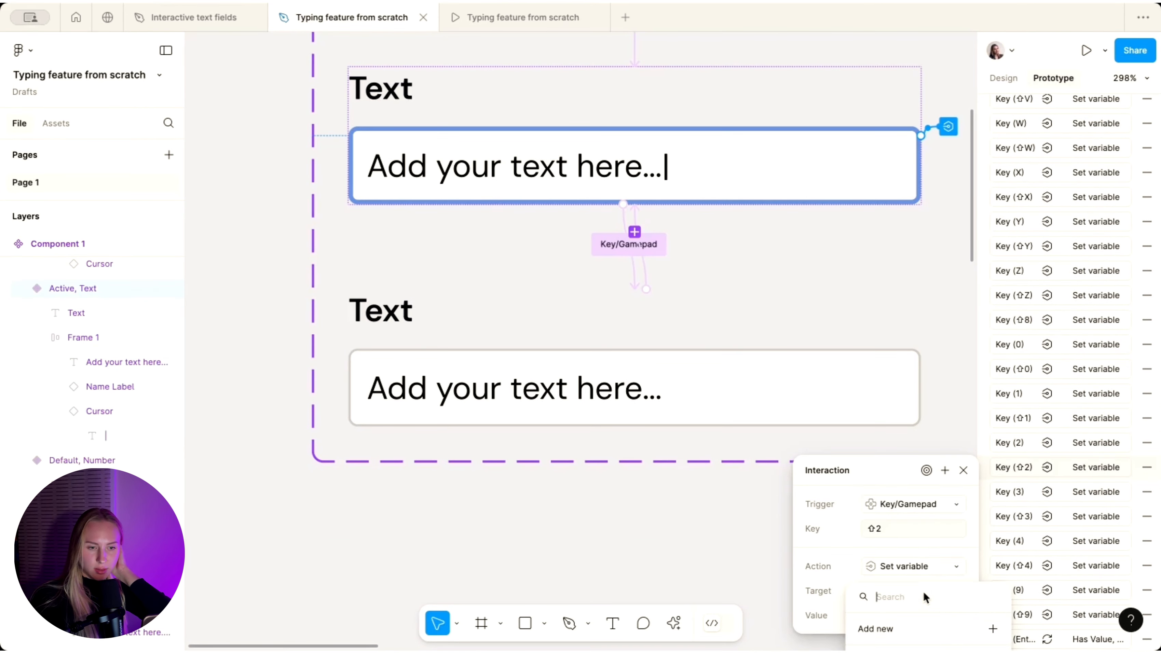
scroll(954, 497, down, 5)
click(1044, 454)
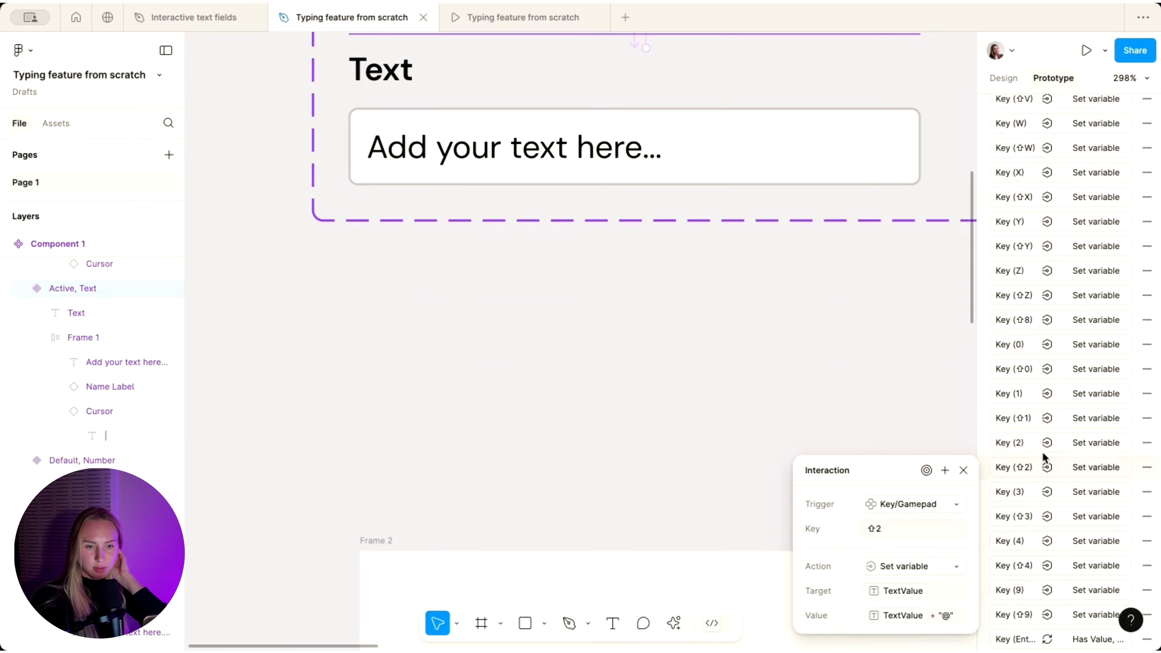
scroll(1044, 456, down, 6)
click(963, 471)
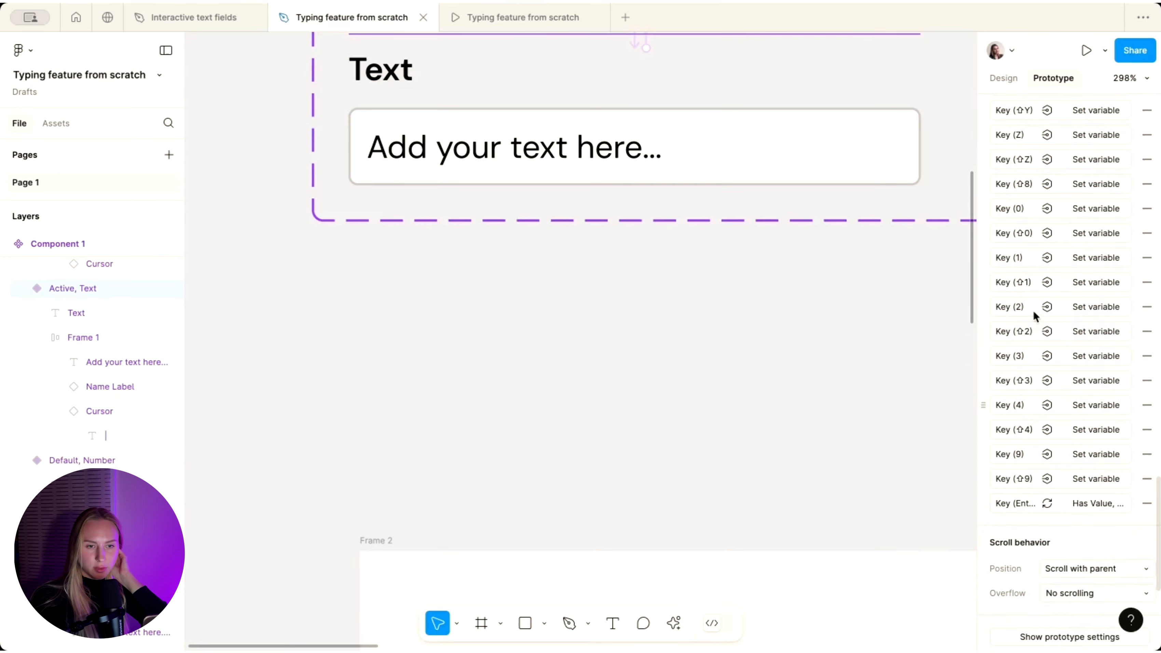
click(1021, 334)
click(903, 455)
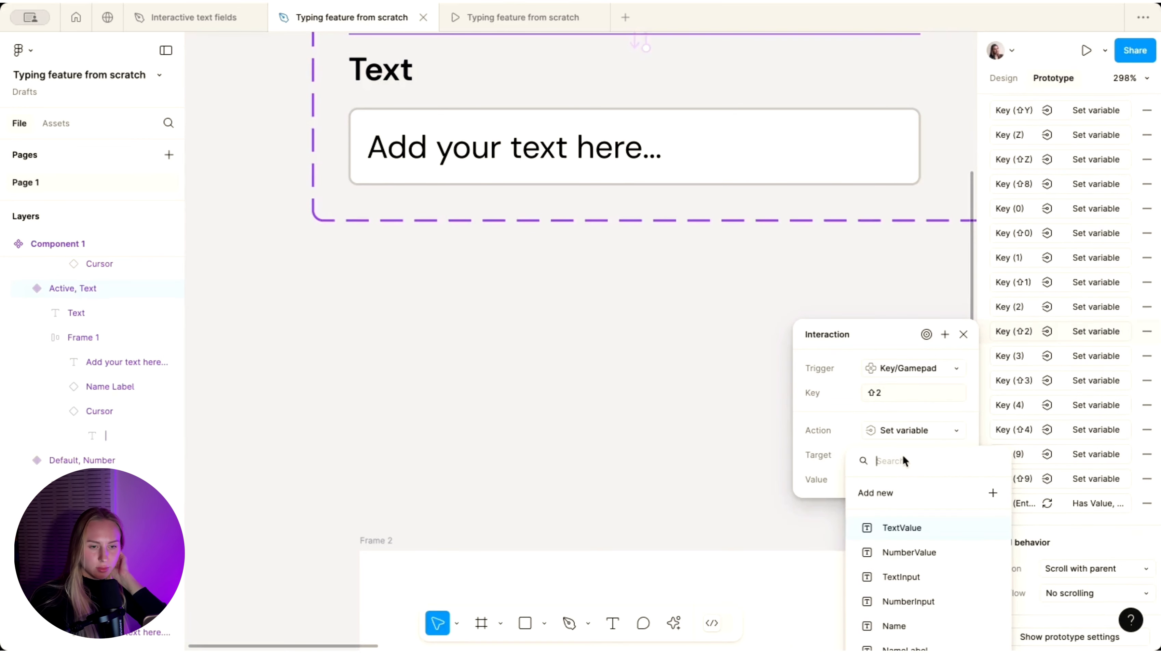
click(917, 646)
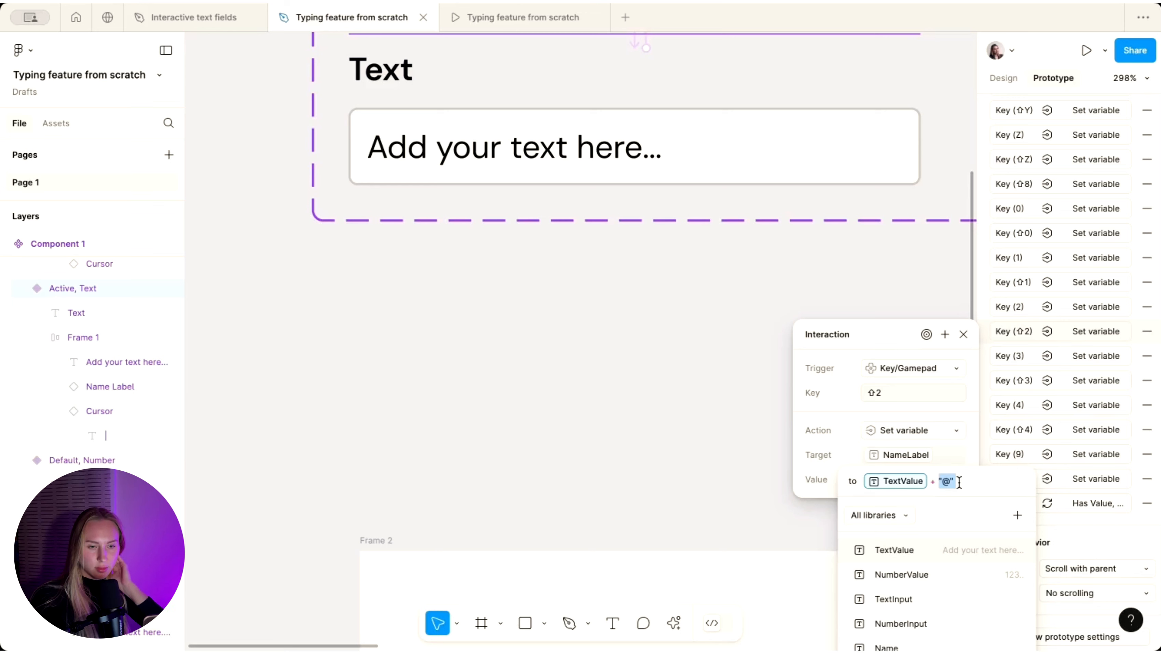
key(BackSpace)
key(BackSpace)
key(BackSpace)
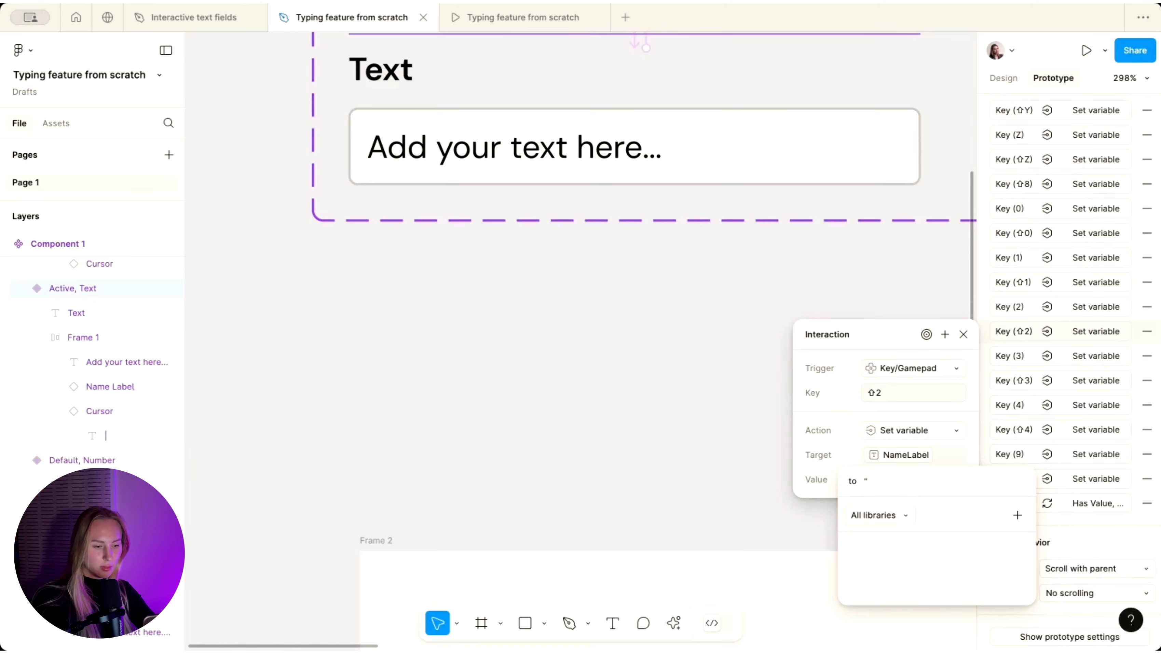
text("Active)
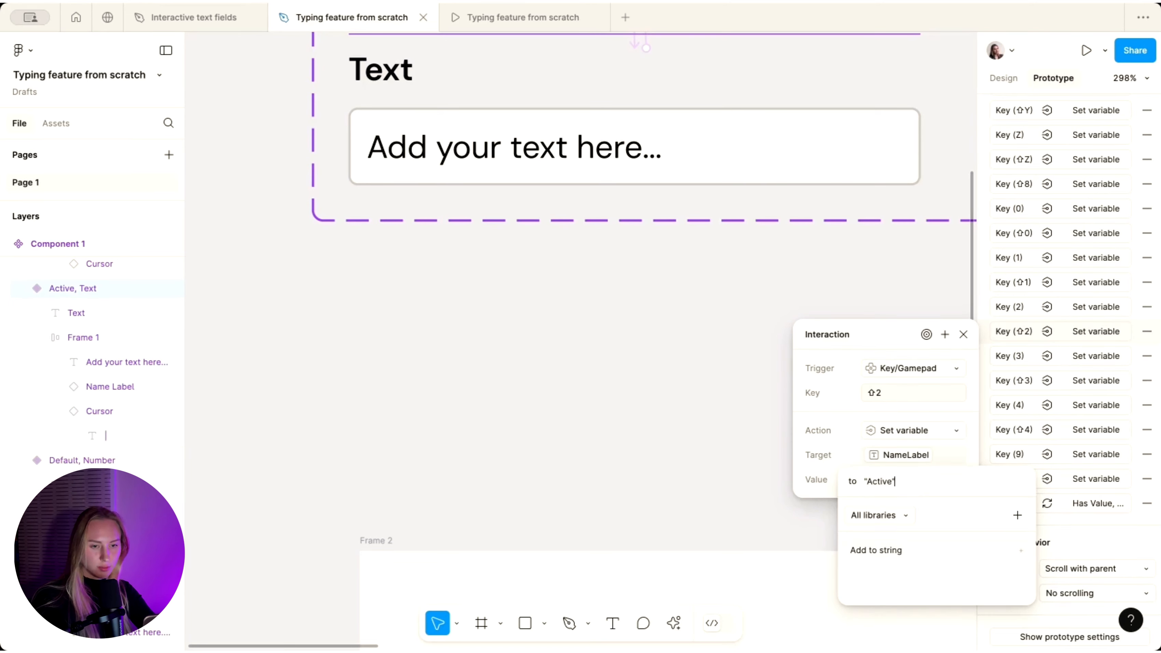
key(Return)
- Restart the prototype and type 'sdf @' into the Text field
click(513, 26)
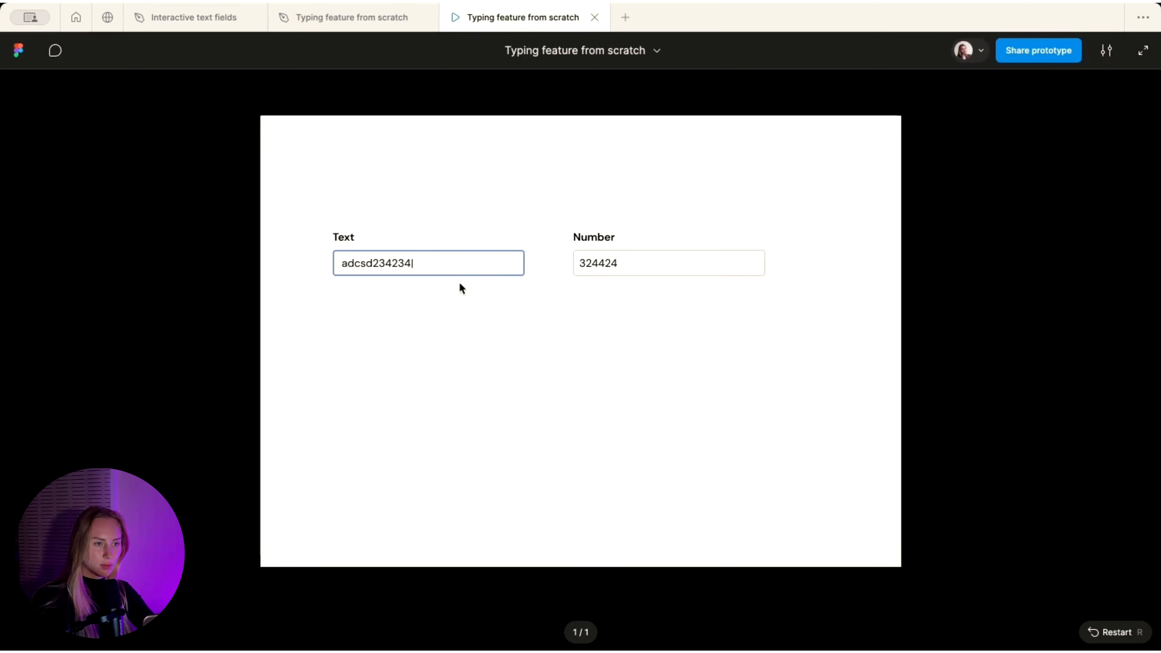
click(471, 442)
key(r)
click(401, 260)
text(sdf @)
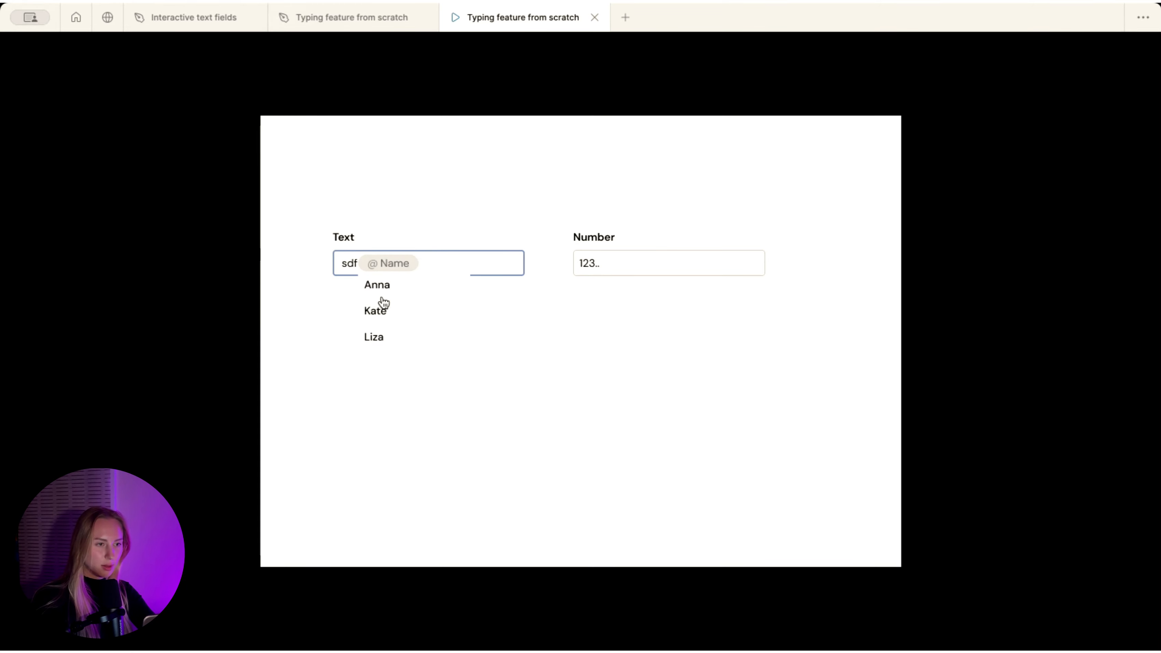
- Back in the editor, select the Anna/Kate/Liza list frame and show its design properties
click(362, 17)
scroll(605, 329, down, 5)
scroll(605, 329, right, 12)
click(637, 201)
click(1005, 78)
scroll(1109, 503, down, 3)
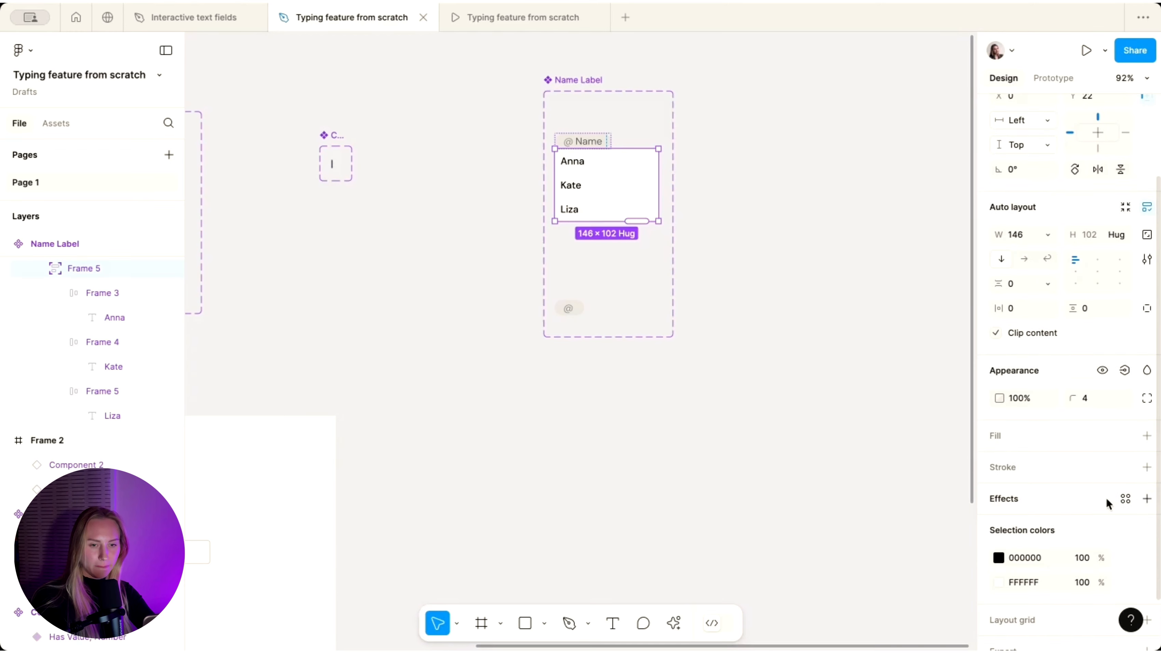
- Add a drop shadow to the name list and test picking Anna in the prototype
click(1146, 499)
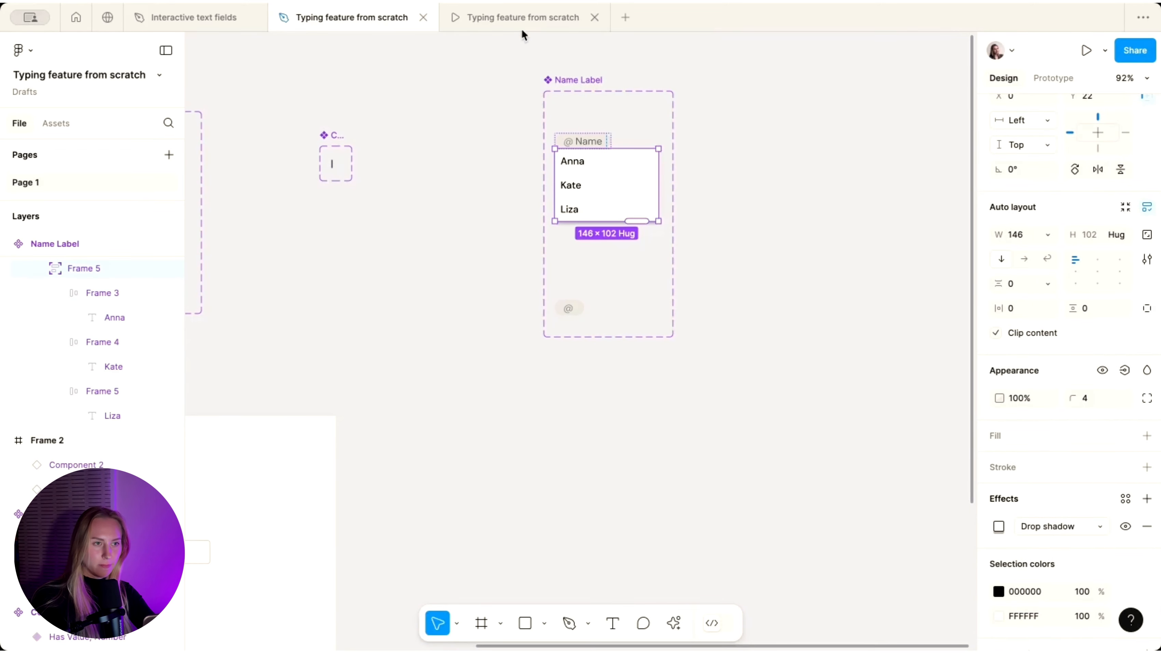
click(523, 28)
click(381, 286)
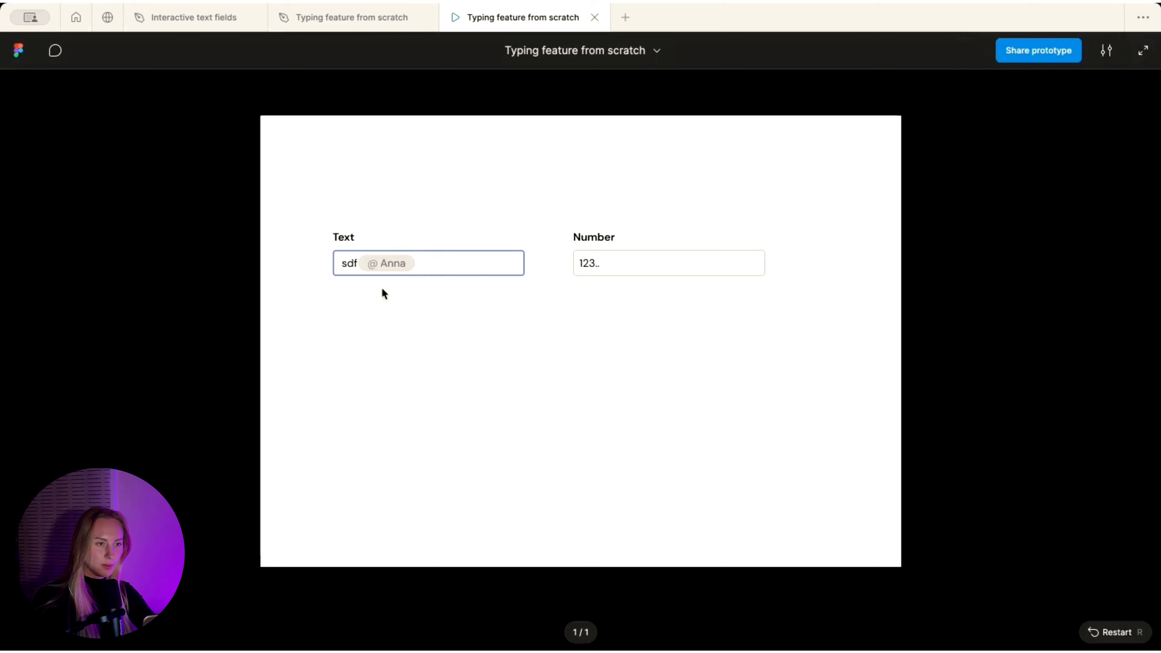
click(309, 26)
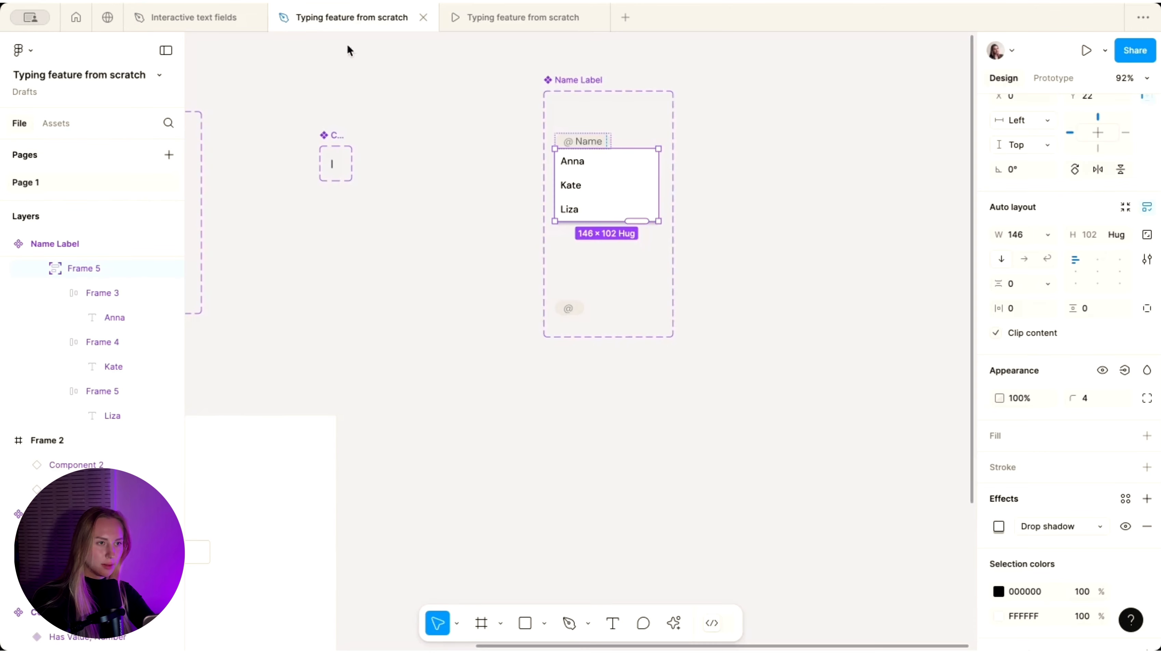
- Set the @ chip's empty text fill to 000000
scroll(550, 265, up, 3)
click(598, 335)
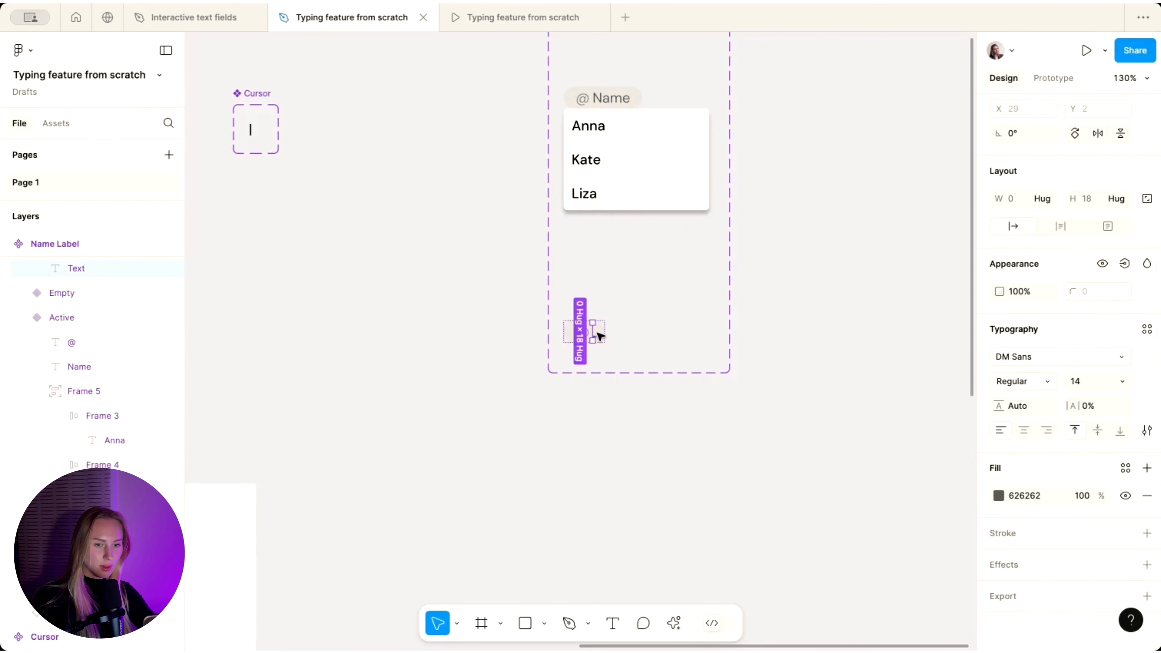
click(999, 496)
drag(881, 358, 730, 484)
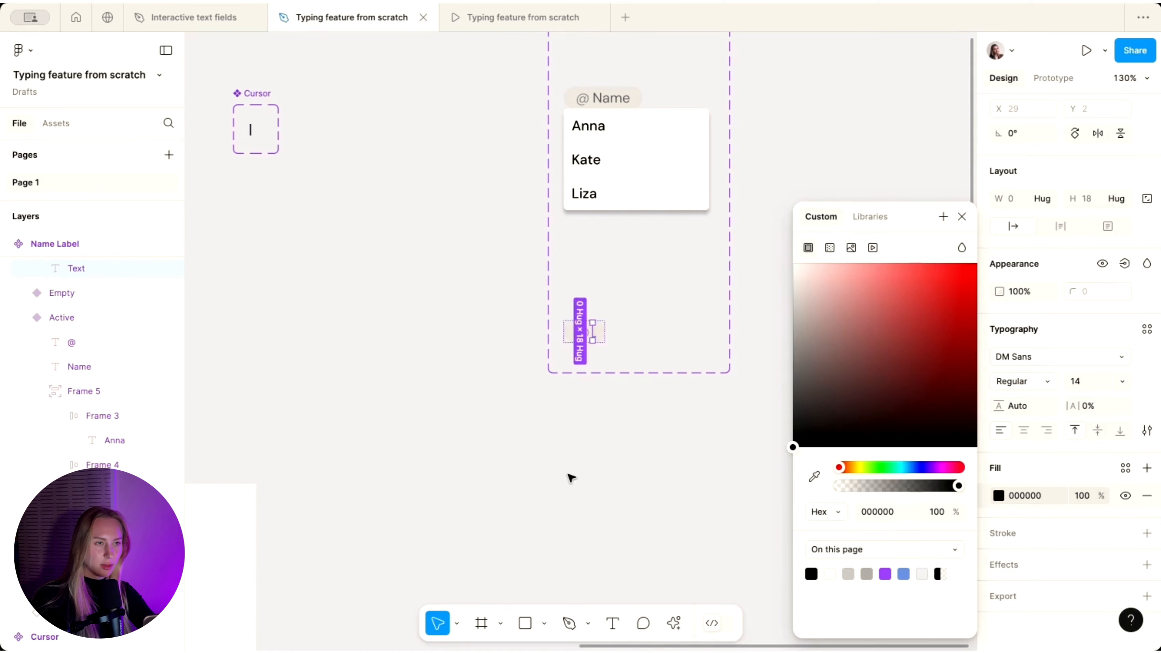
click(571, 477)
- Recheck the prototype, then select the active Text field variant in the editor
click(511, 19)
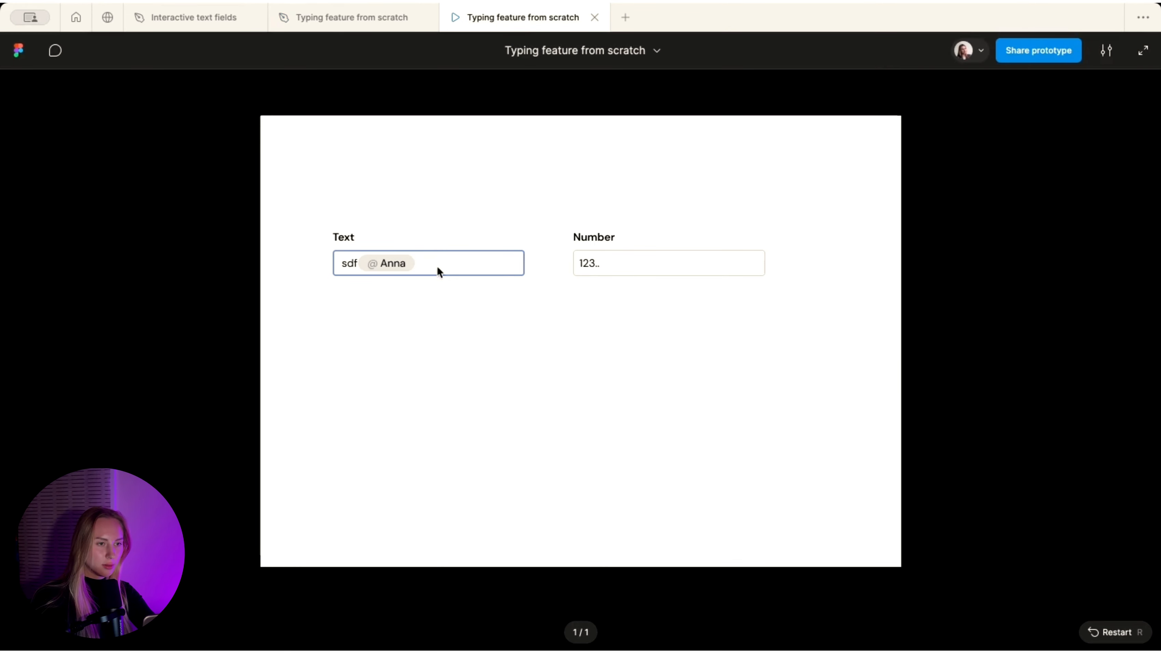
click(339, 21)
scroll(573, 277, left, 10)
scroll(570, 272, up, 5)
click(499, 220)
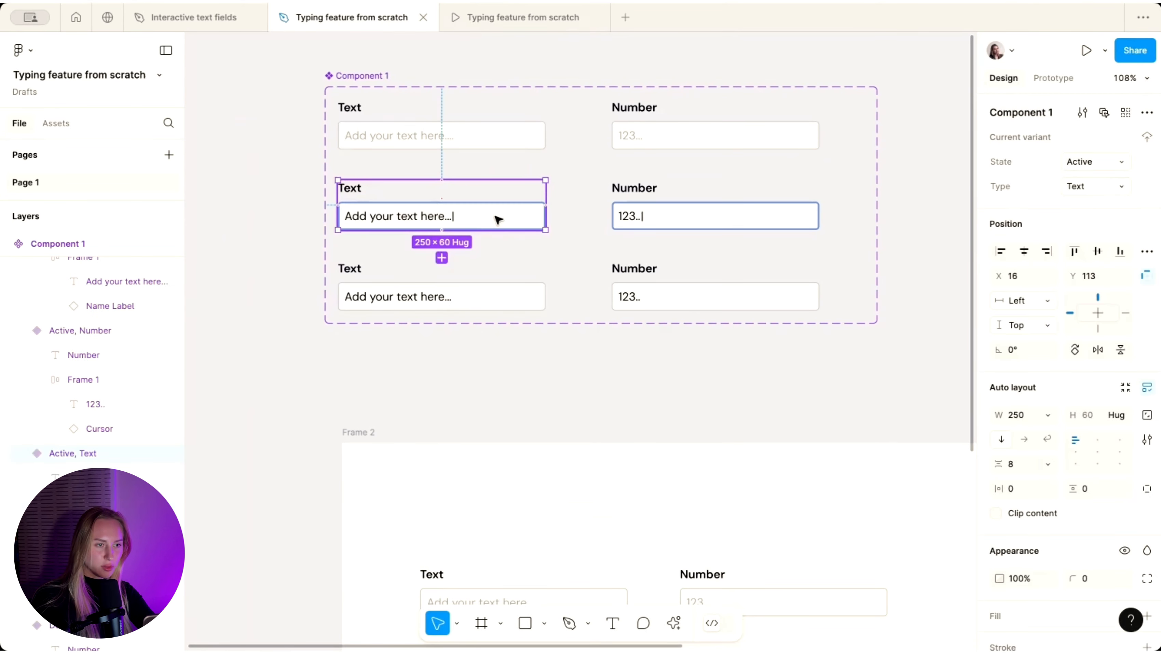
- Set the auto layout gap of the Active Text field's input box to 3
click(499, 220)
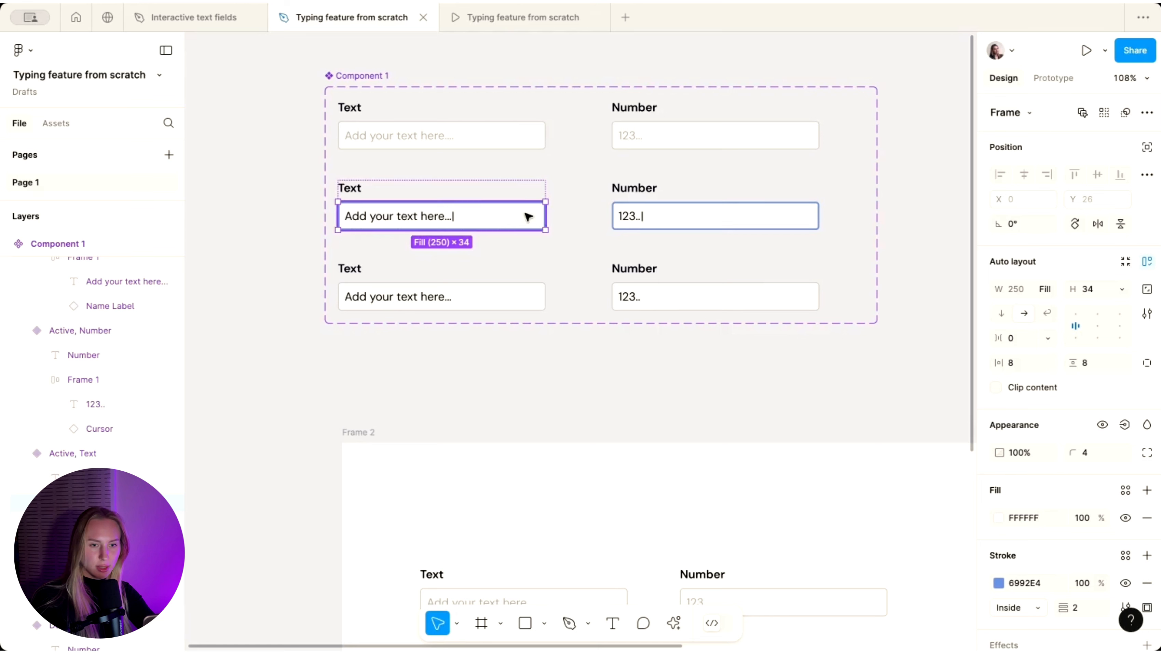
click(1011, 338)
text(3)
key(Return)
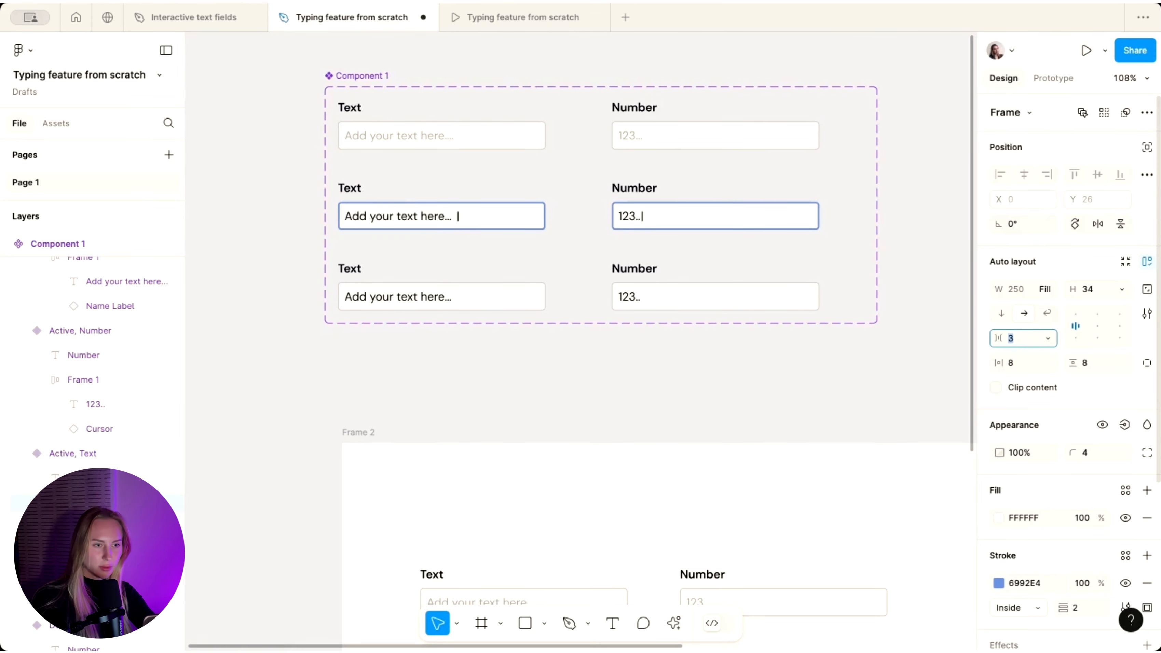
- Select the Has Value variant's input box and preview the field in the prototype
click(478, 302)
click(479, 302)
click(529, 19)
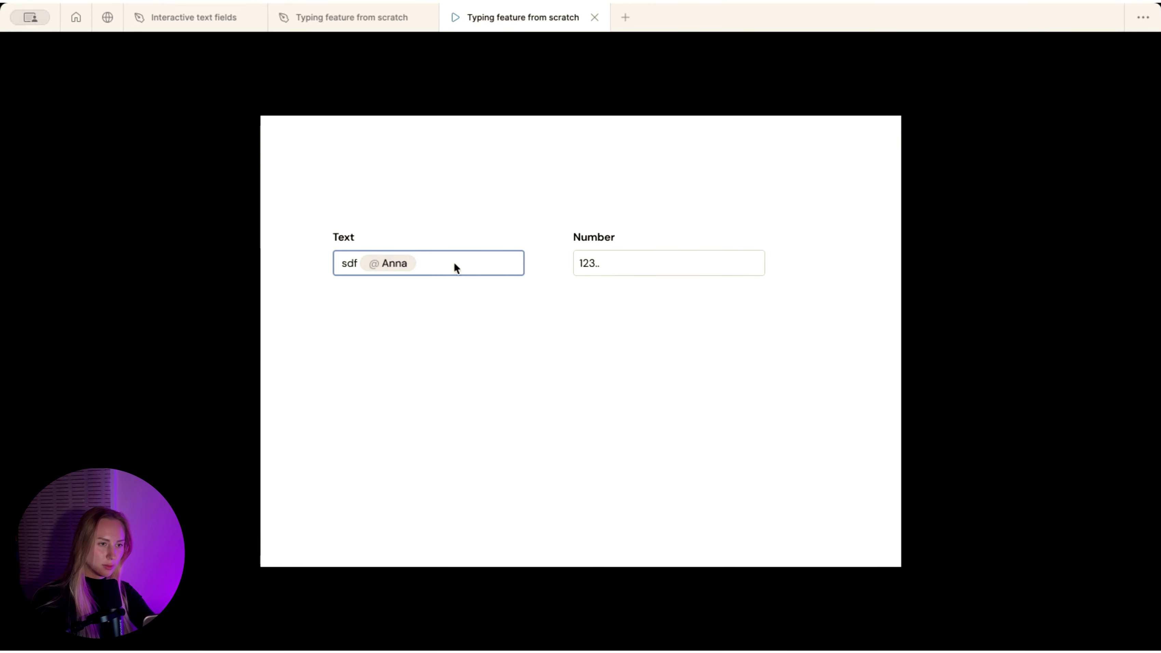
click(385, 267)
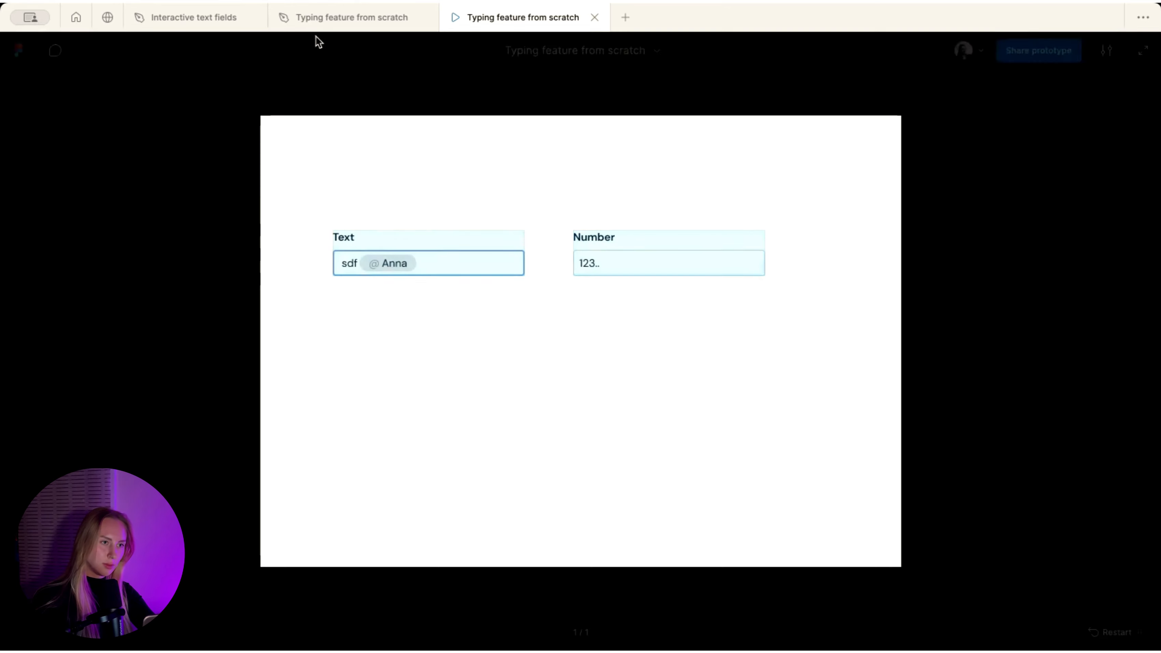
click(324, 16)
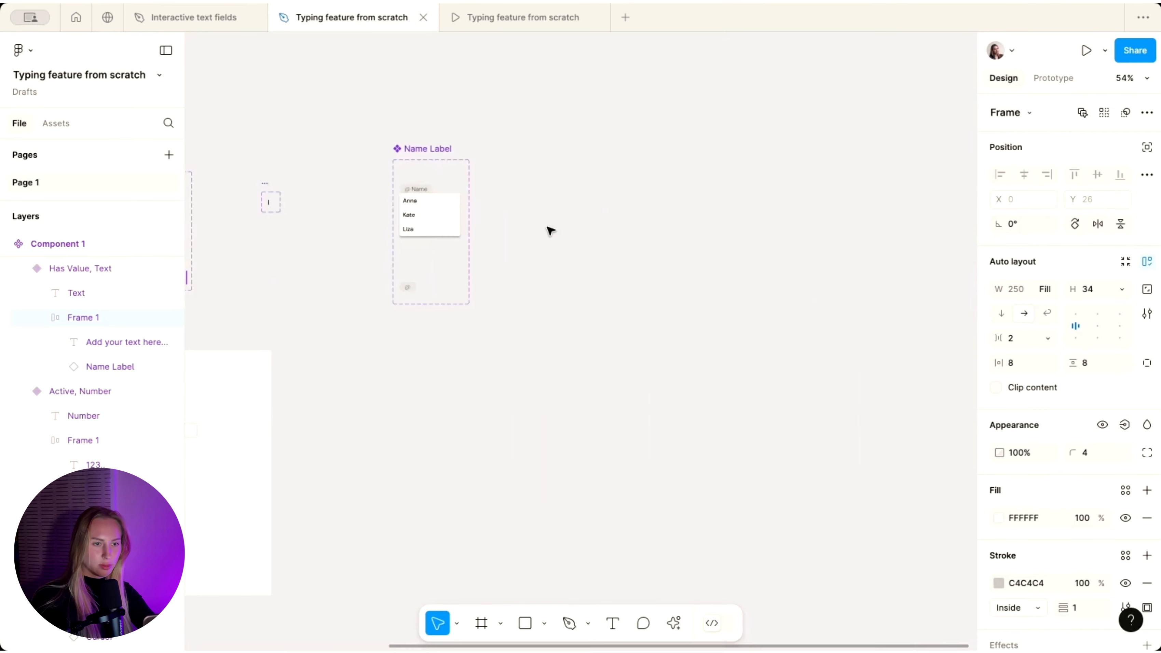
- Connect the filled @ chip to the @ Name state with On click → Change to Active
ctrl+scroll(551, 231, up, 3)
click(486, 403)
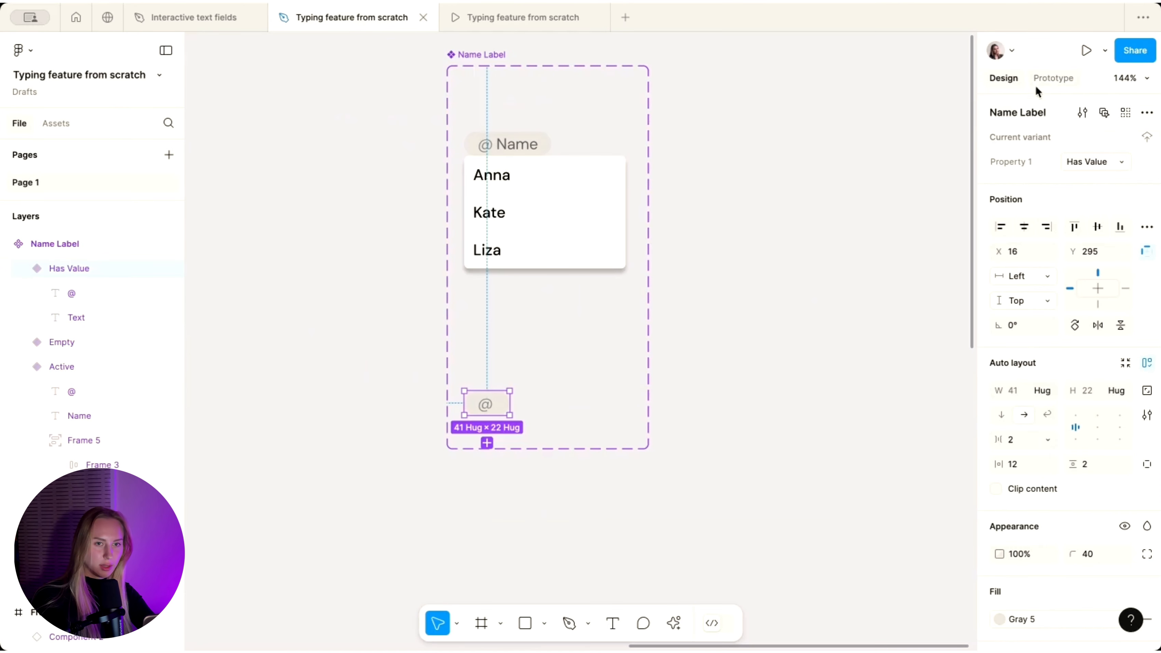
click(1053, 77)
drag(500, 392, 509, 153)
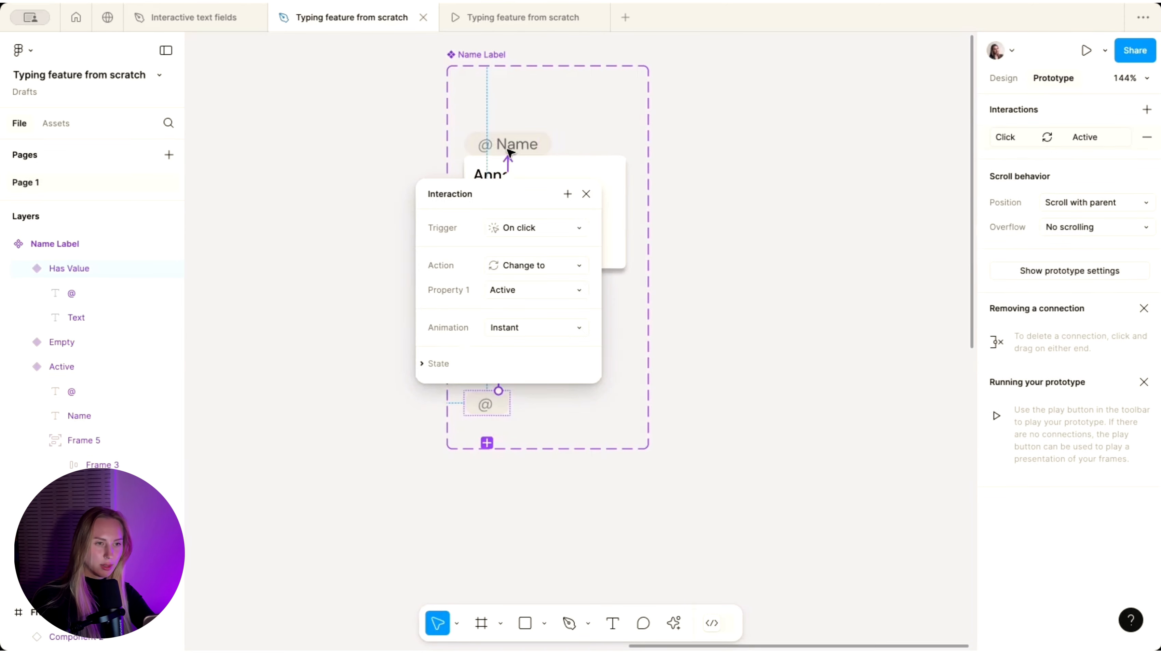
click(777, 278)
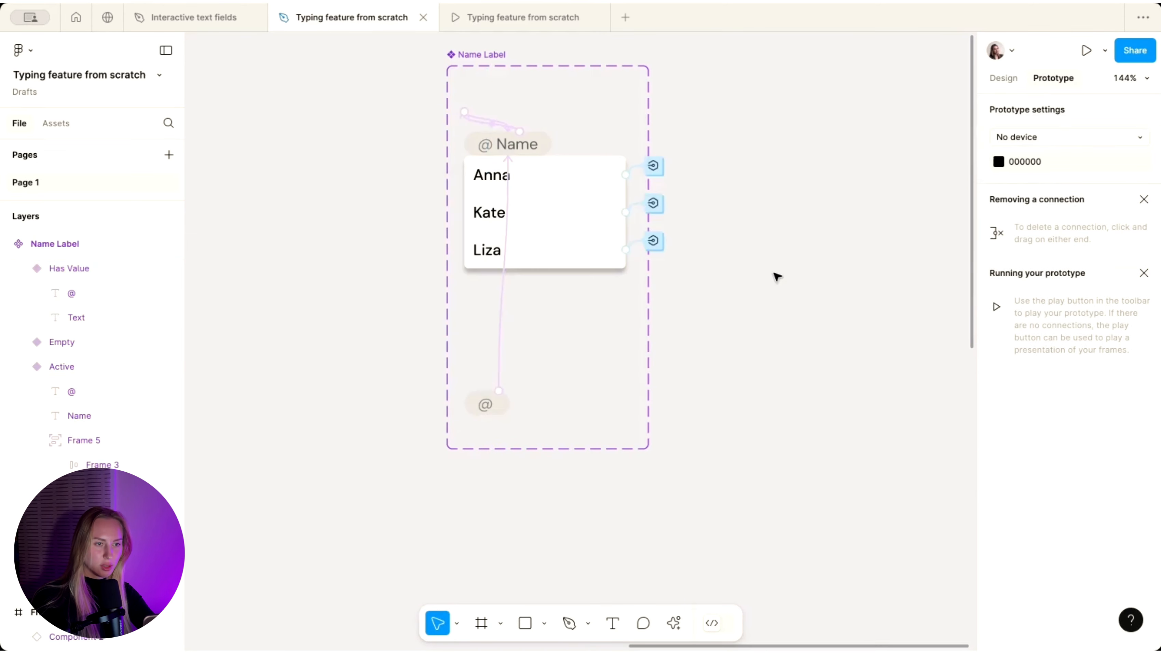
- Test in the prototype that clicking the @ Name chip reopens the name list
click(536, 23)
click(396, 264)
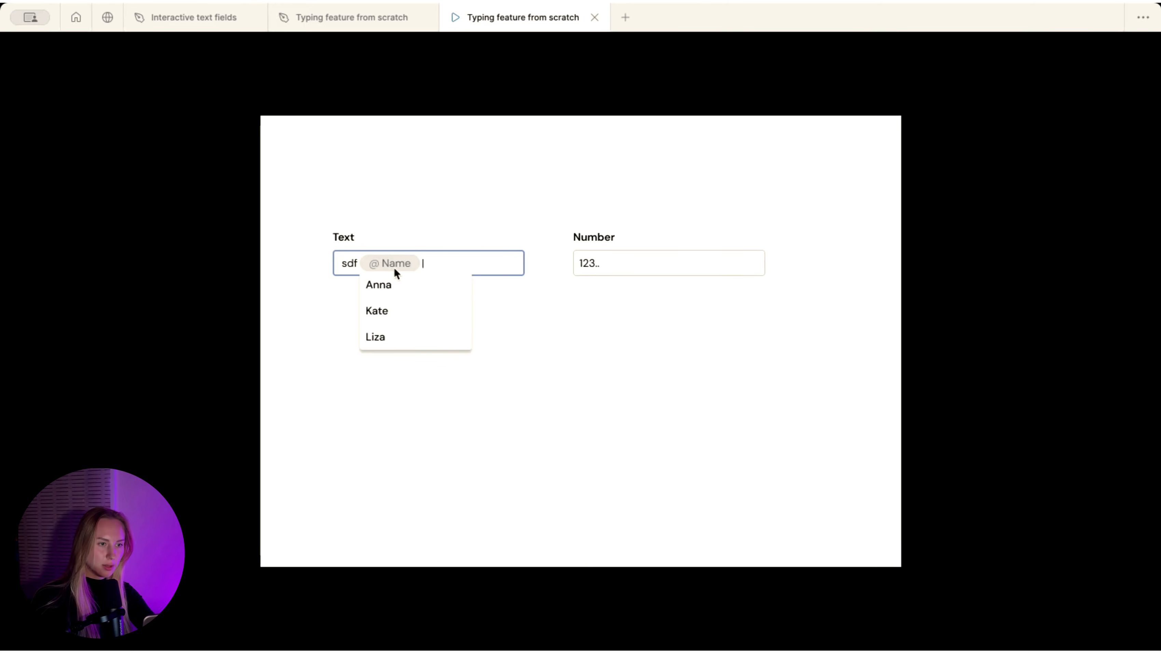
click(373, 20)
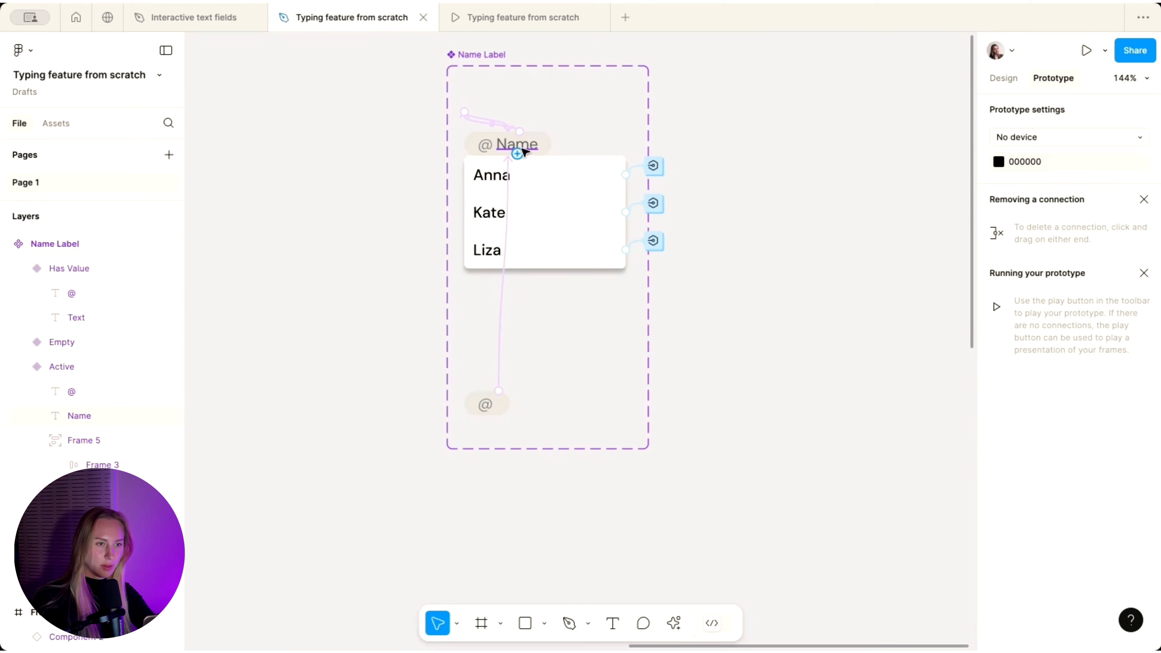
- Bind the top chip's text to the Name property
click(1013, 81)
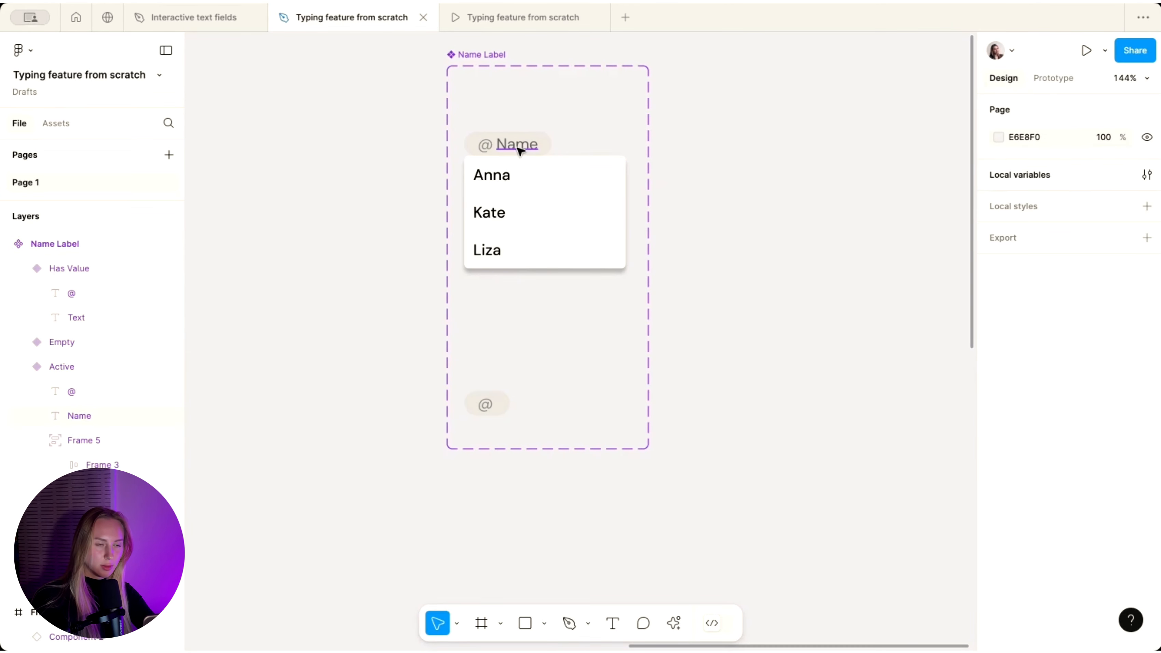
super+click(519, 151)
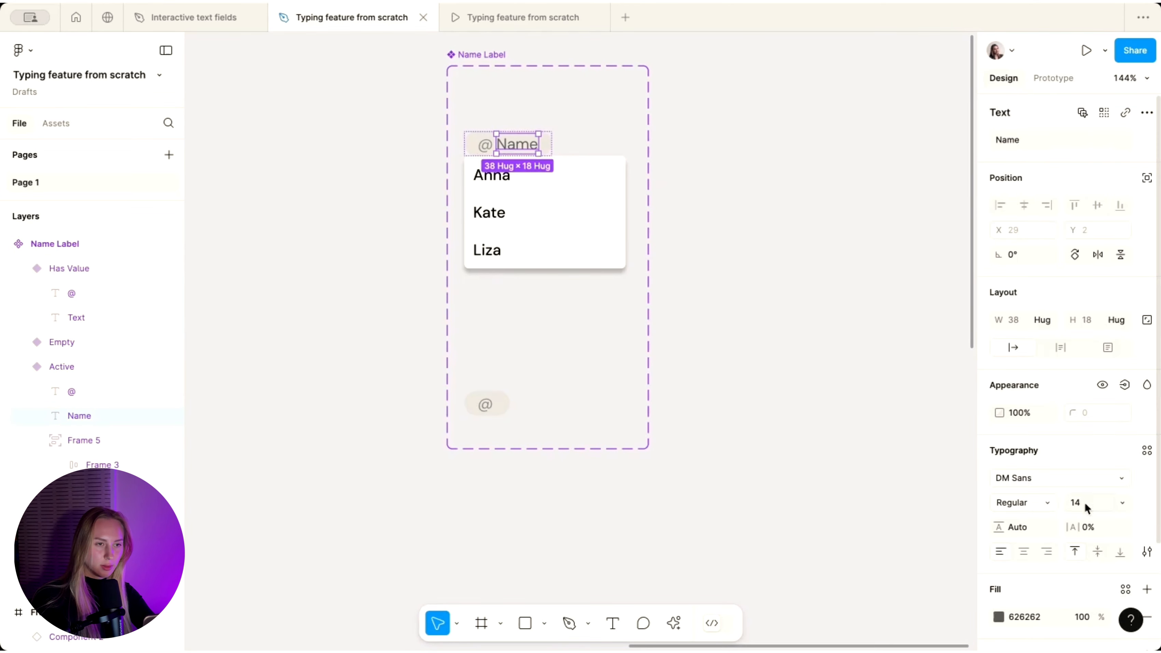
super+click(502, 411)
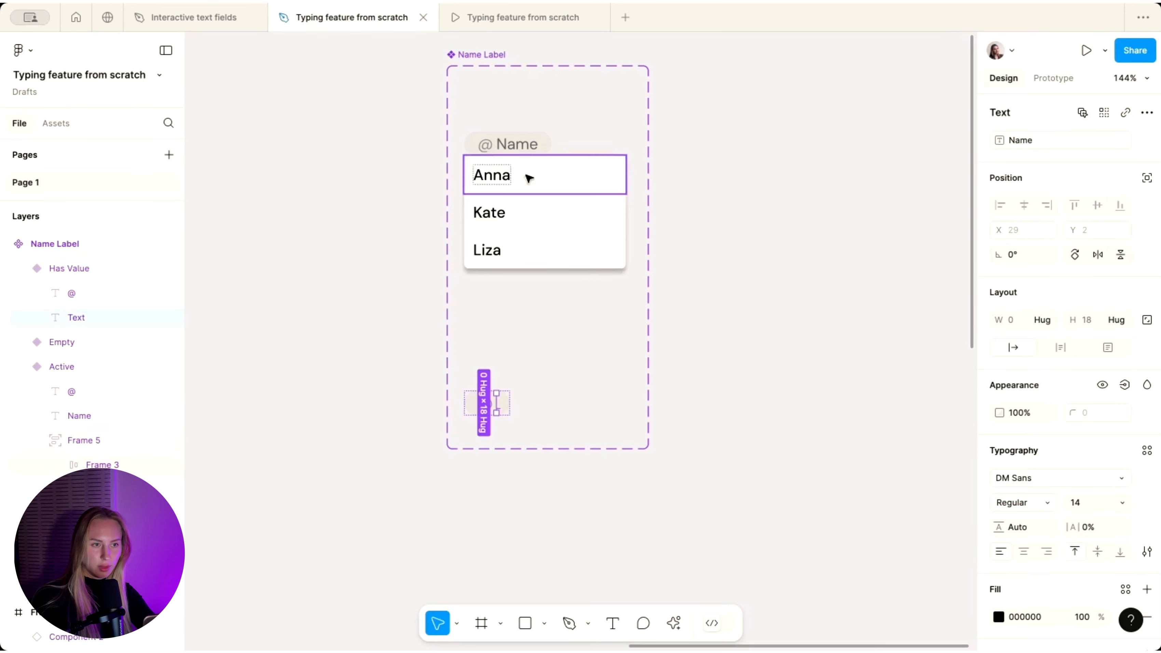
super+click(517, 145)
click(1147, 140)
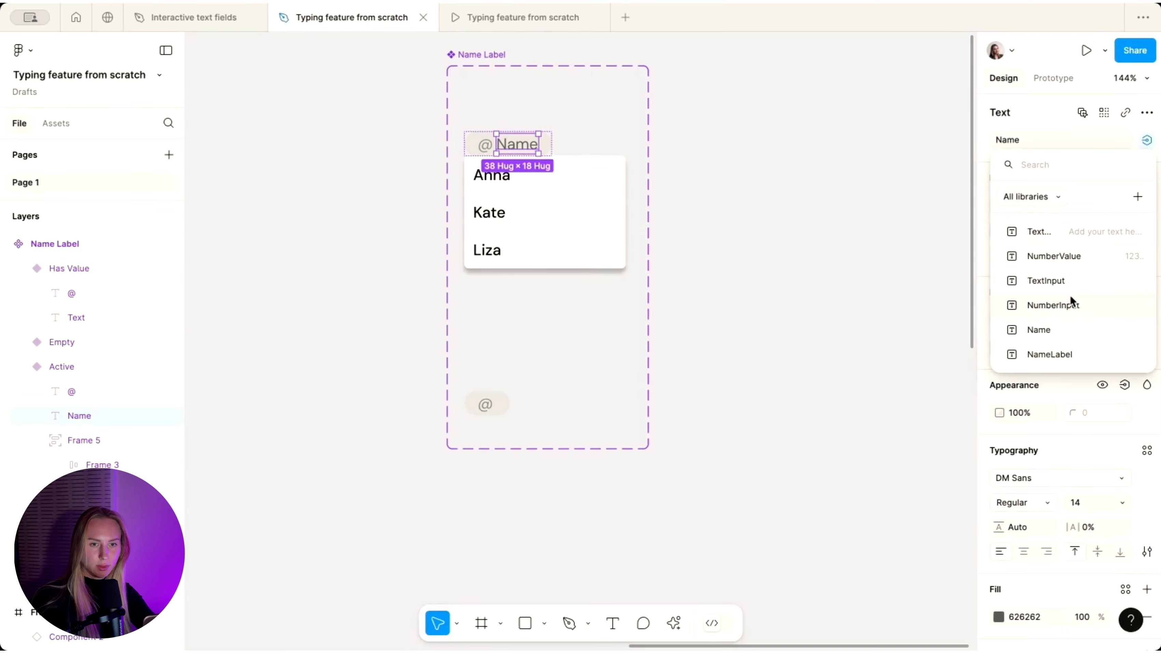
click(1060, 333)
scroll(544, 155, up, 3)
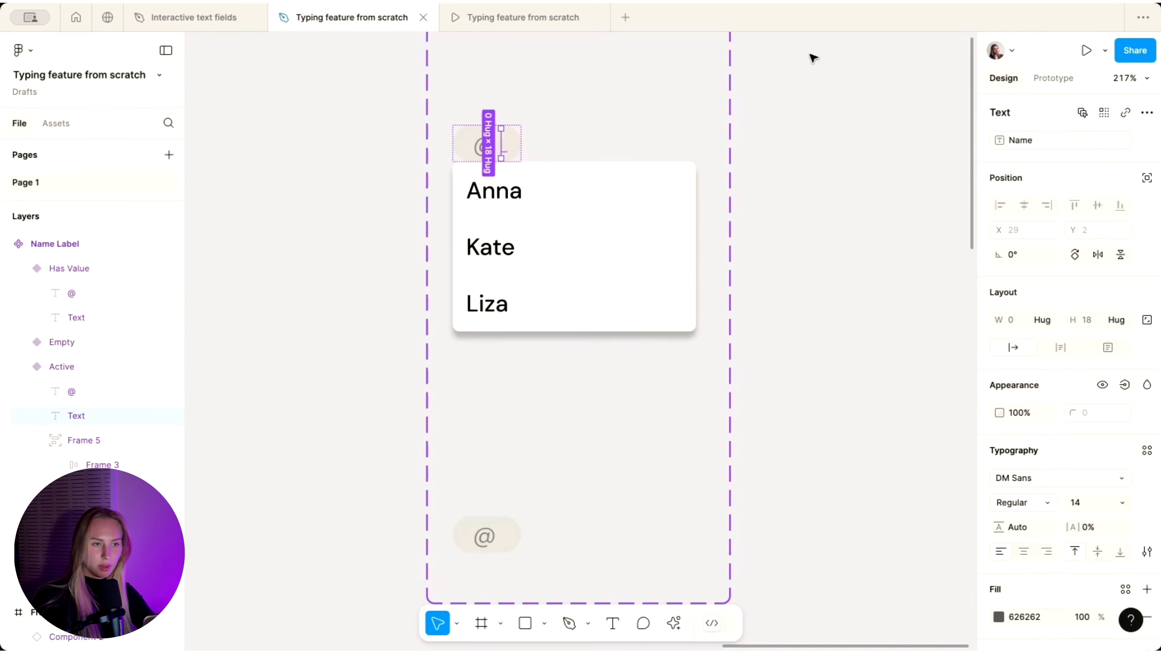
- Set the Name local variable's value to "Name"
click(904, 167)
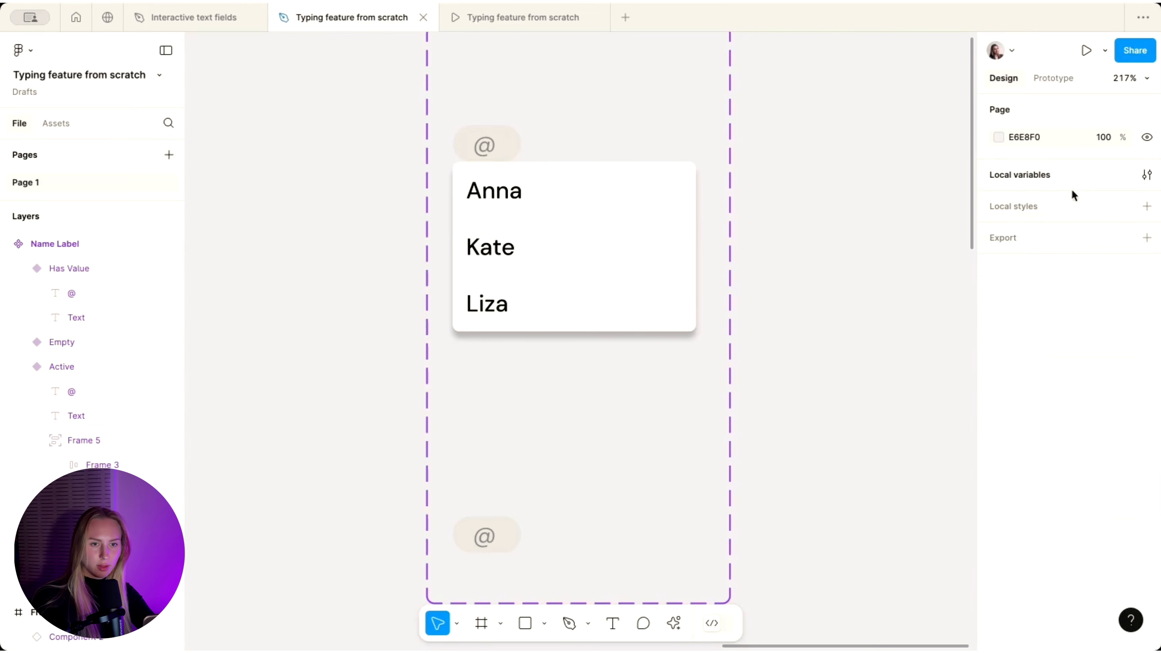
click(1146, 175)
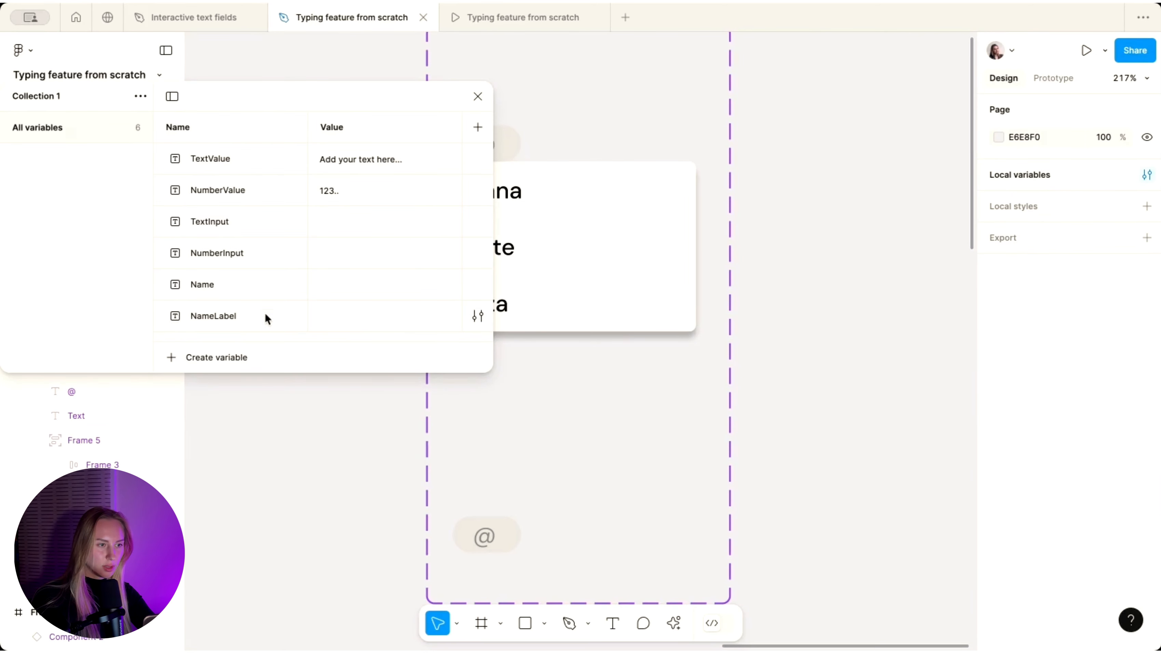
click(321, 285)
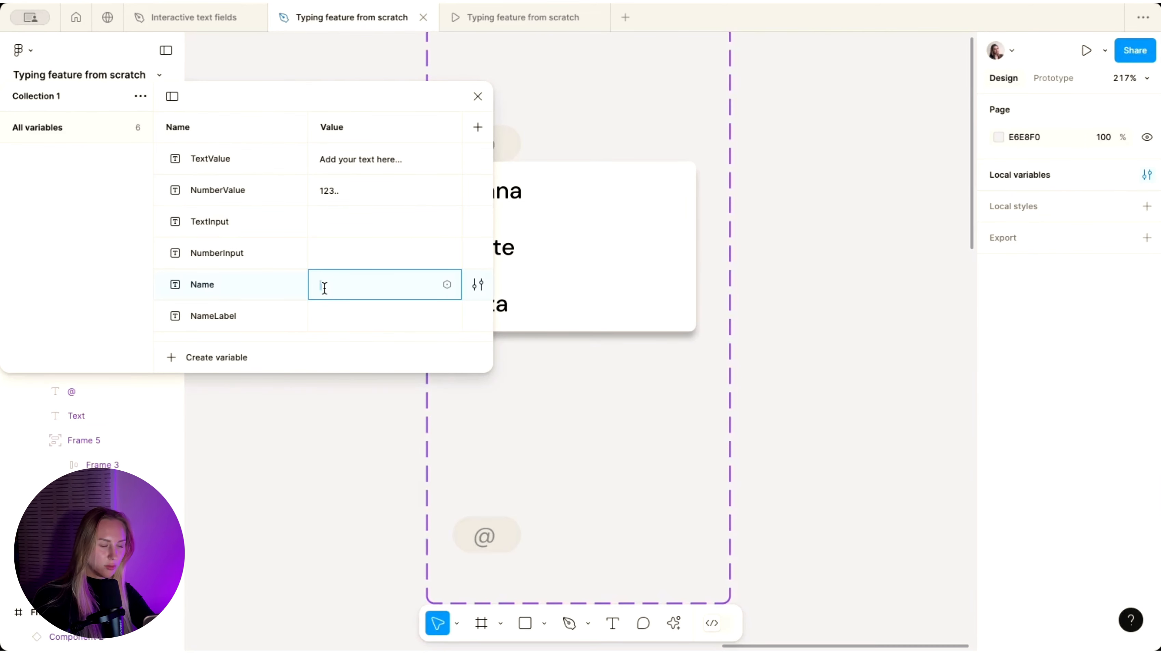
key(Return)
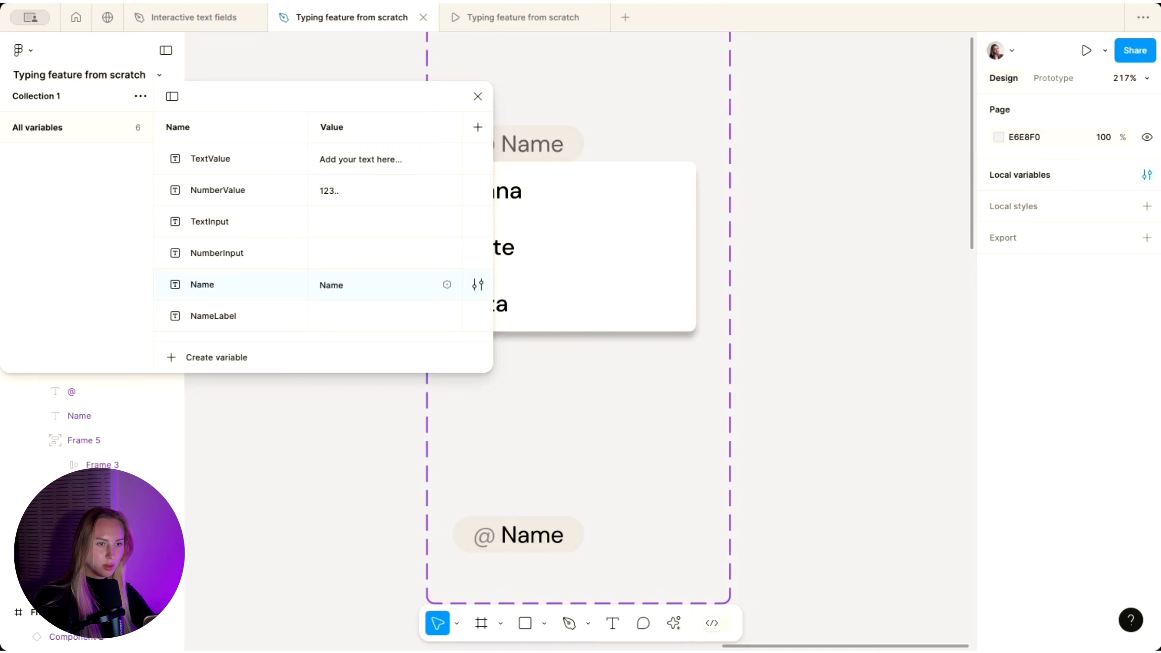
- Pick Anna, Kate, then Liza from the prototype's name dropdown
click(509, 28)
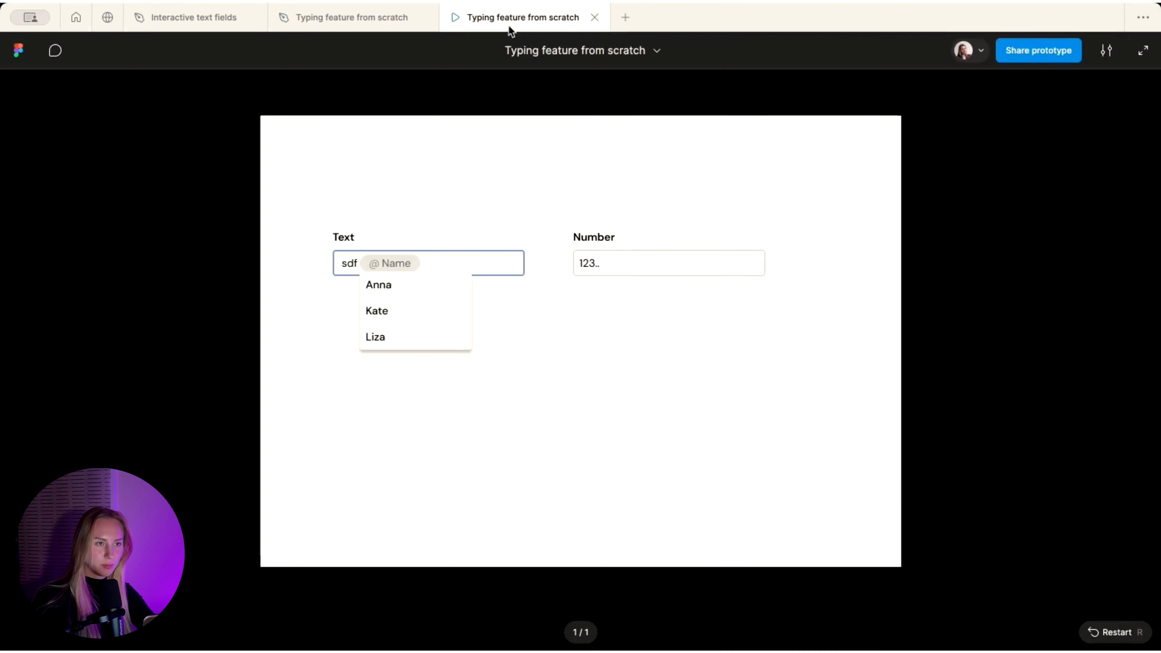
click(397, 286)
click(399, 264)
click(394, 320)
click(392, 276)
click(385, 336)
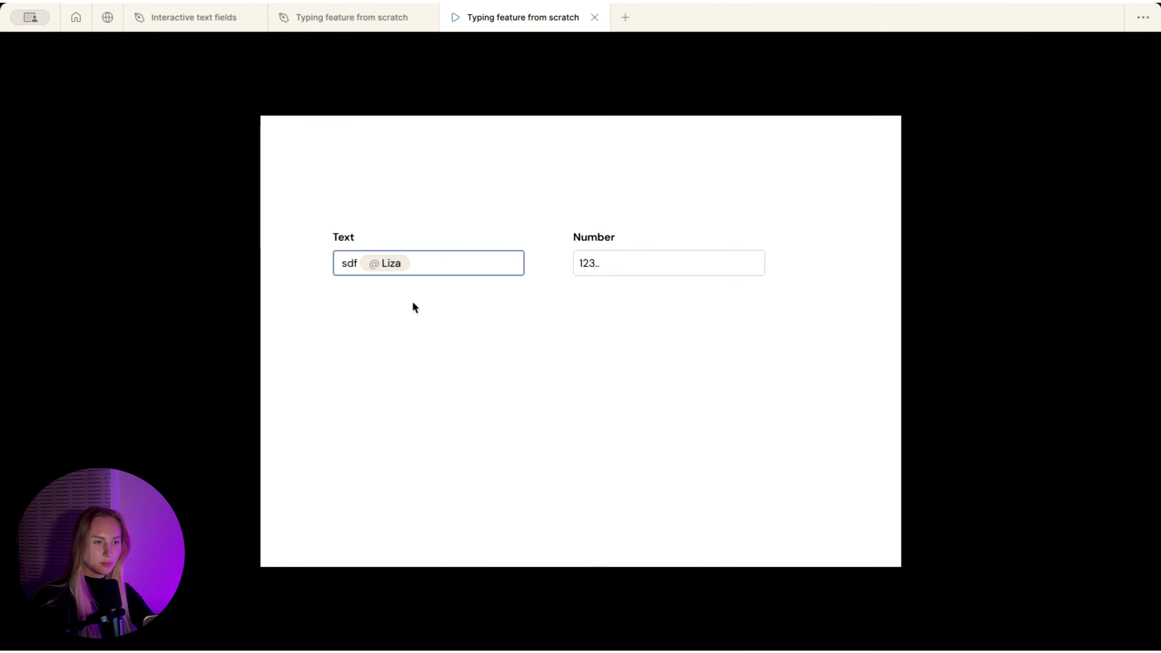
click(345, 17)
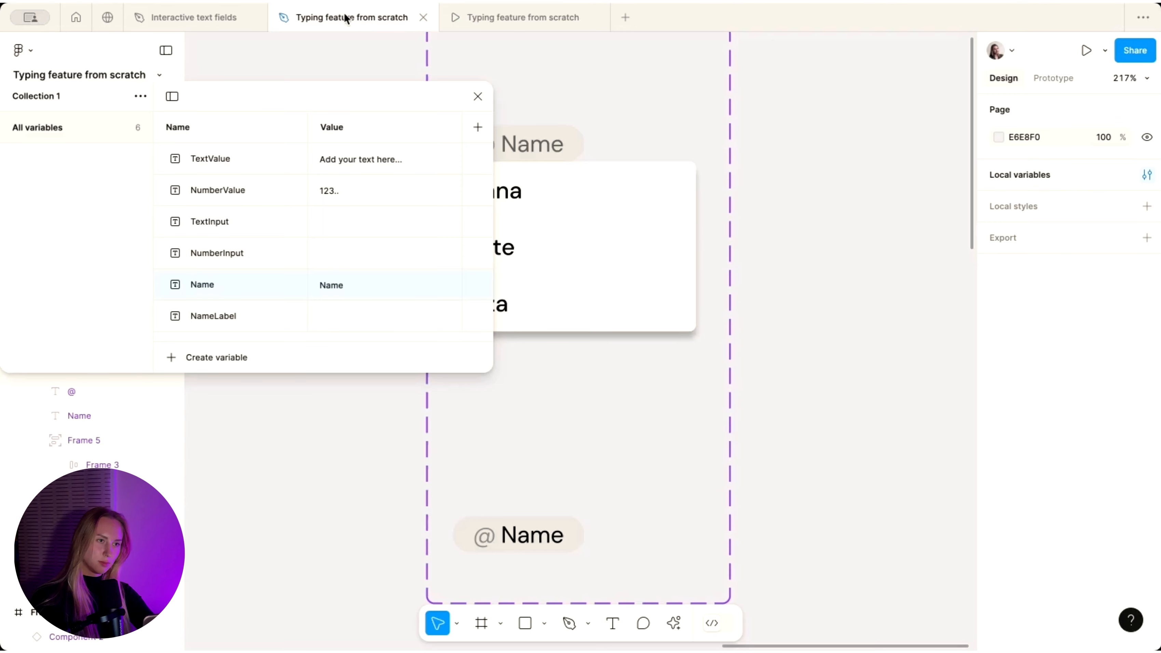
- Inspect the top @ Name variant's existing Backspace interaction and check the prototype
click(537, 529)
click(477, 97)
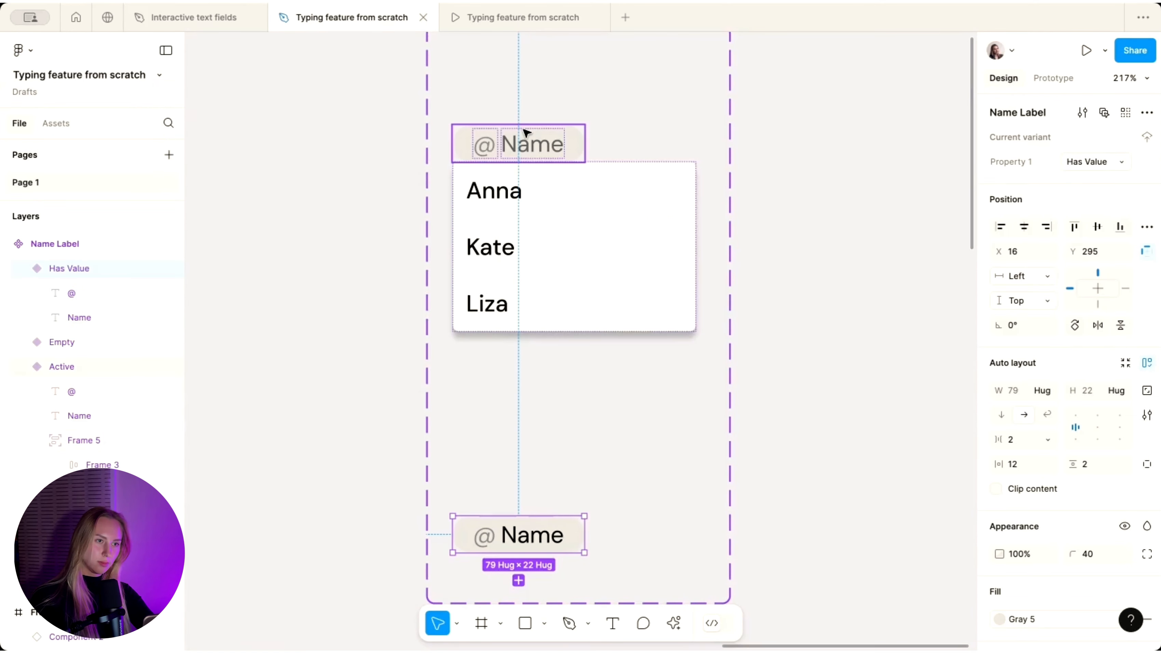
click(527, 133)
click(1053, 78)
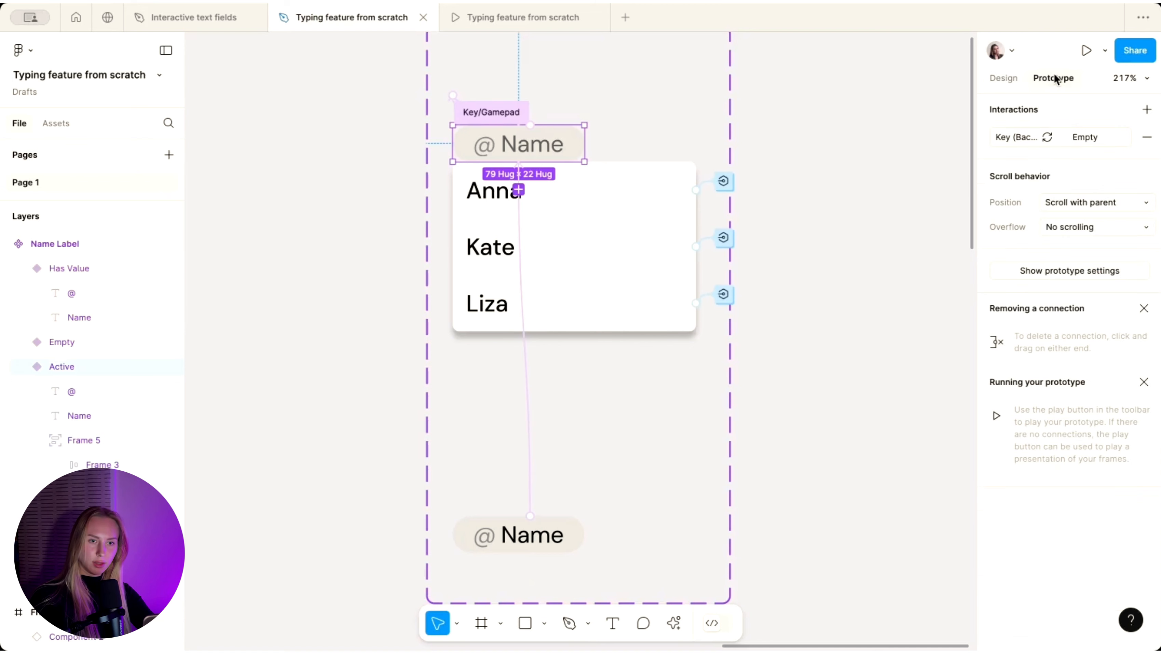
click(1030, 135)
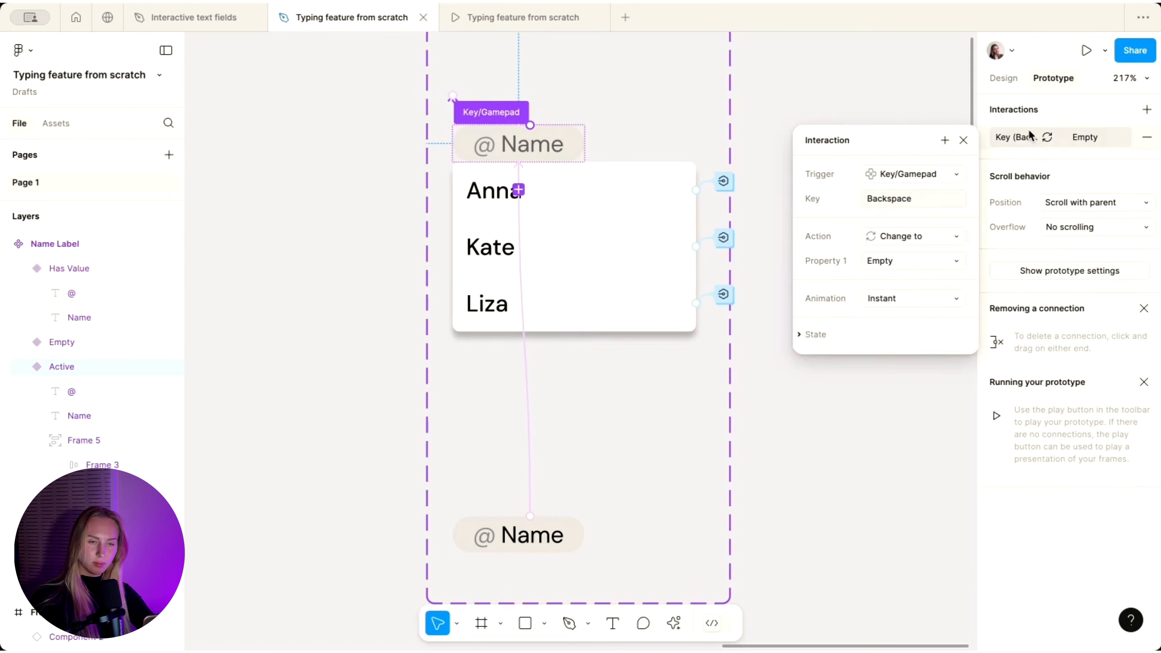
click(565, 147)
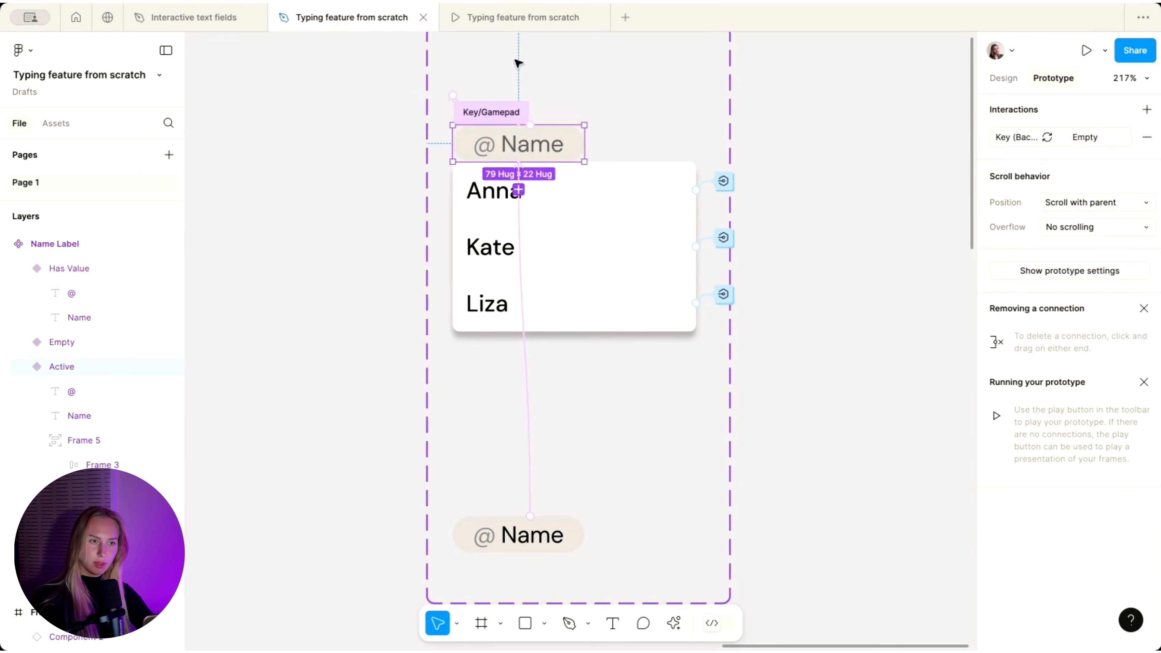
click(503, 17)
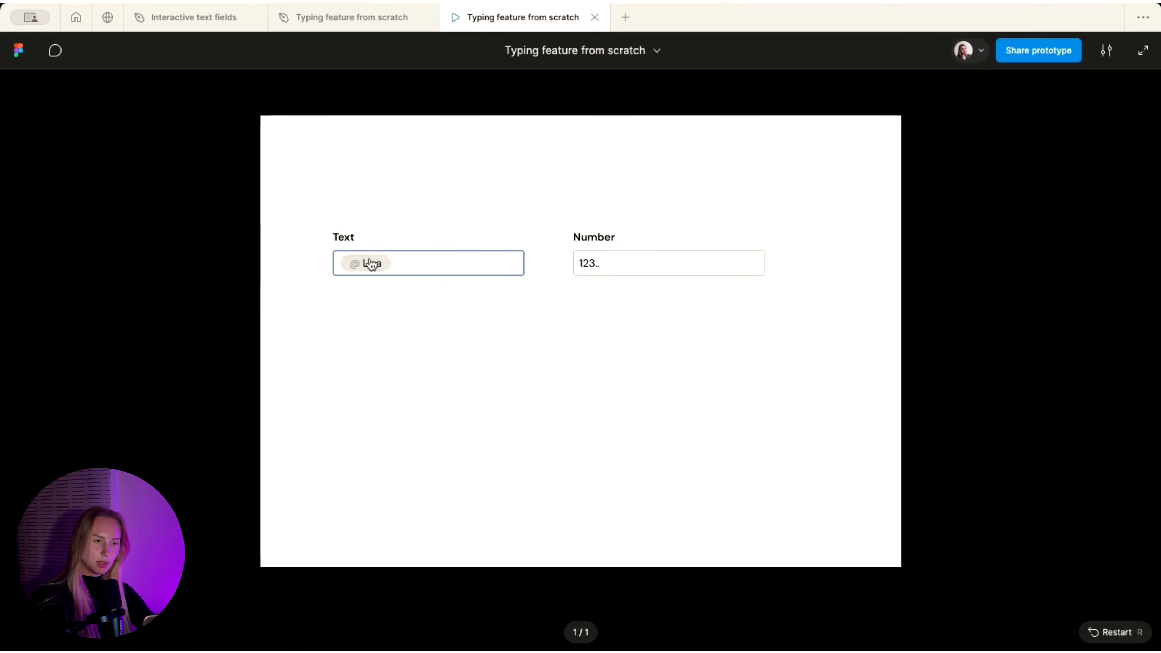
click(383, 19)
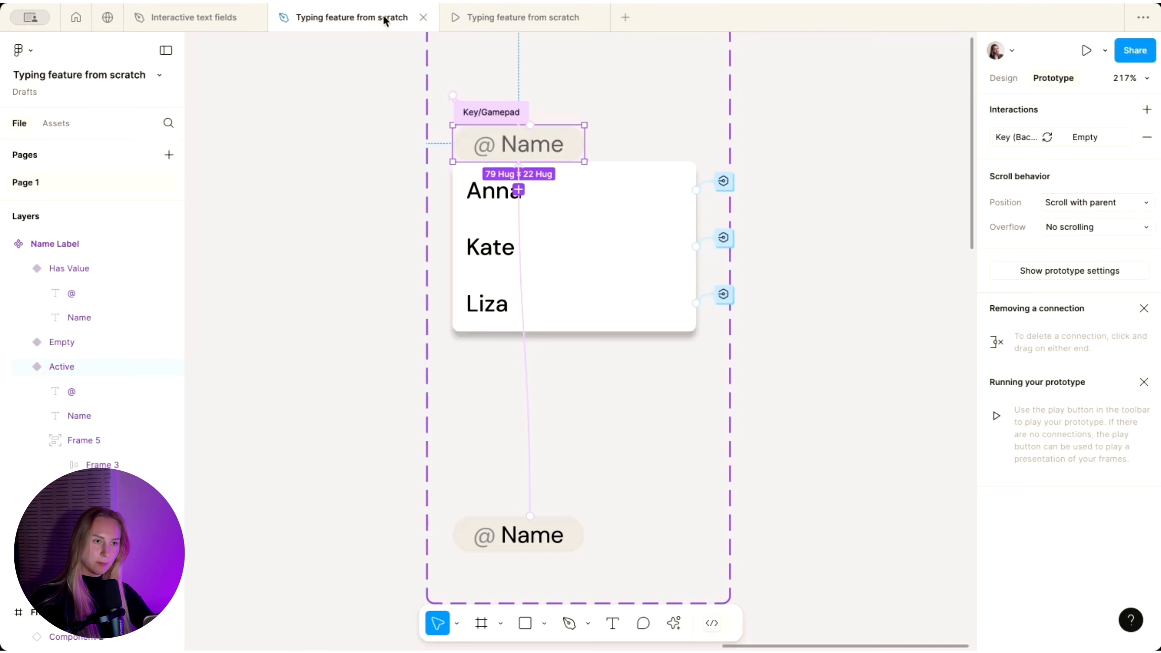
- Add a Key/Gamepad interaction triggered by Backspace to the Has Value variant
scroll(643, 151, up, 3)
scroll(643, 151, up, 2)
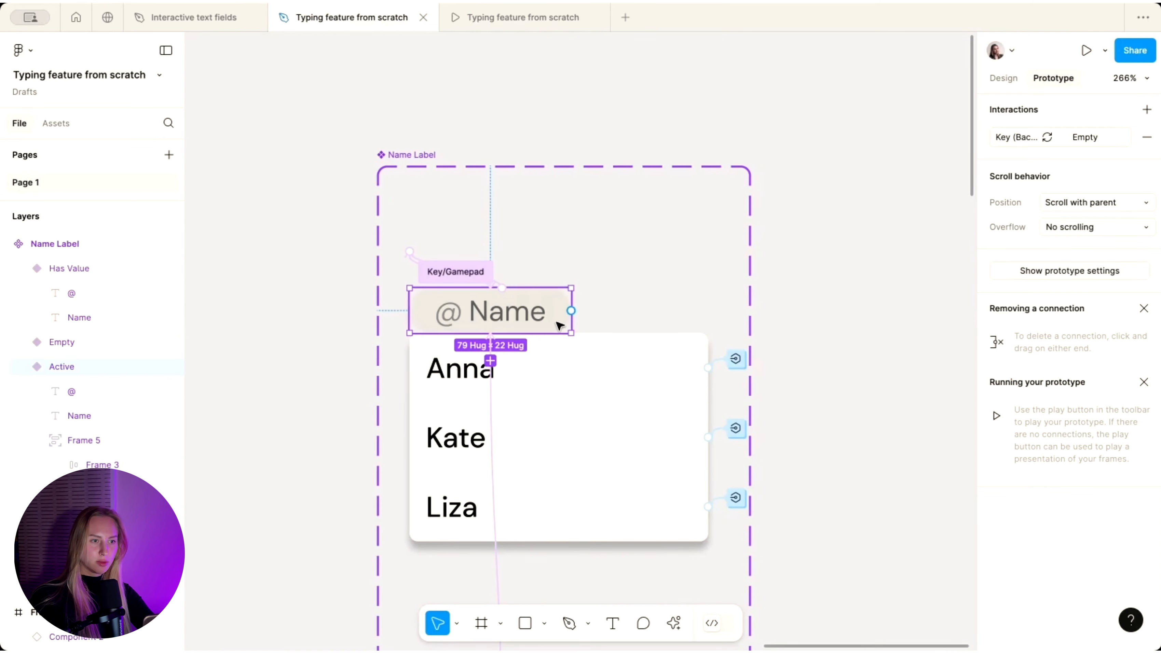
scroll(559, 324, down, 5)
click(552, 430)
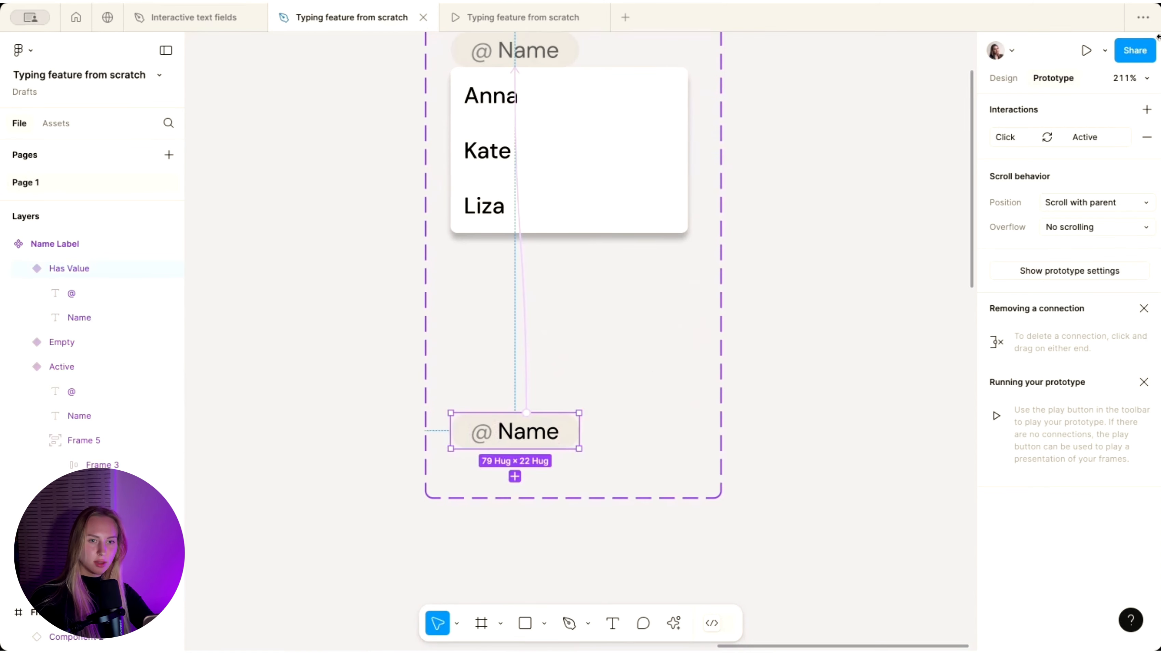
click(1146, 110)
click(916, 169)
click(912, 172)
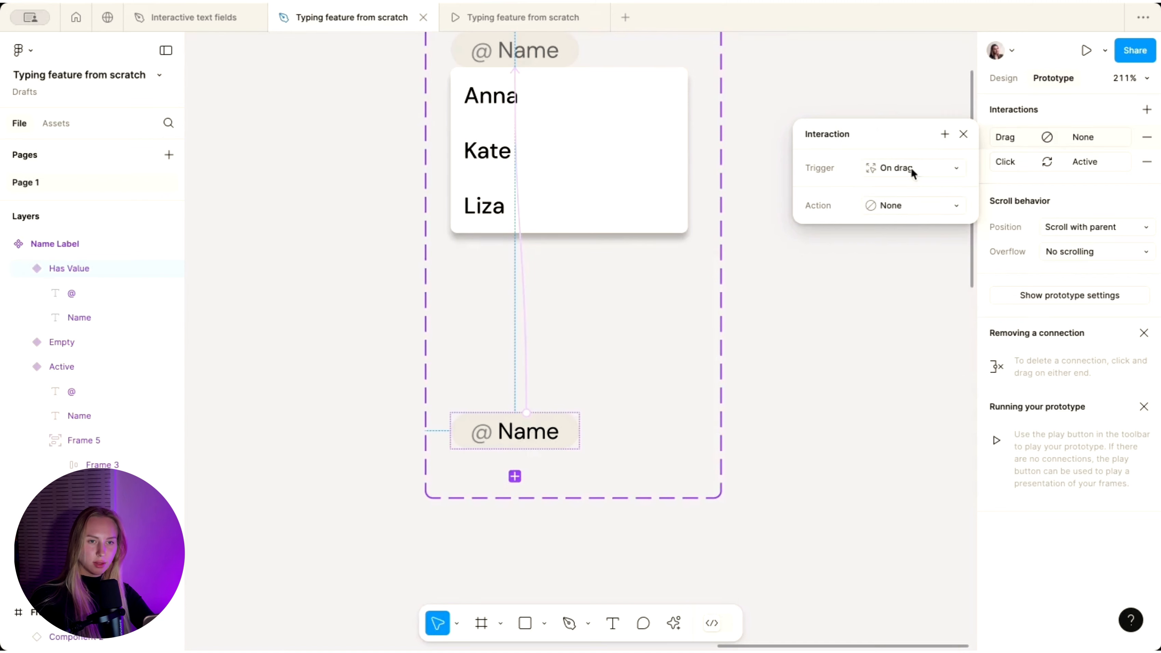
click(917, 168)
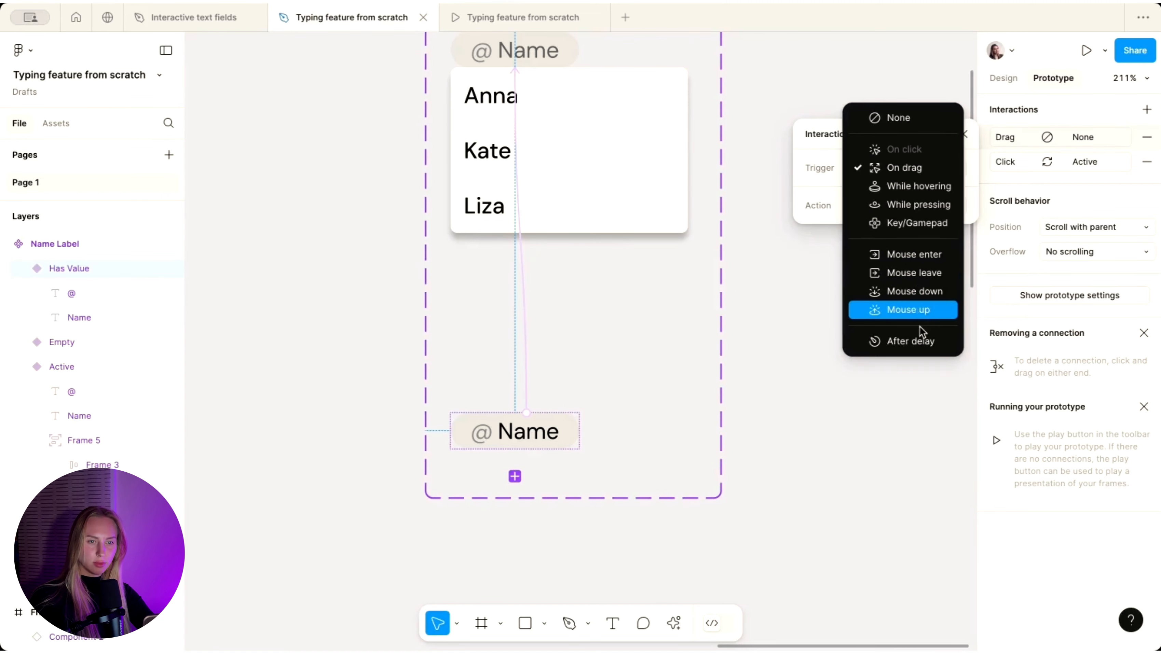
click(919, 223)
key(BackSpace)
- Set the interaction's action to Change to the Empty variant, then preview
click(892, 231)
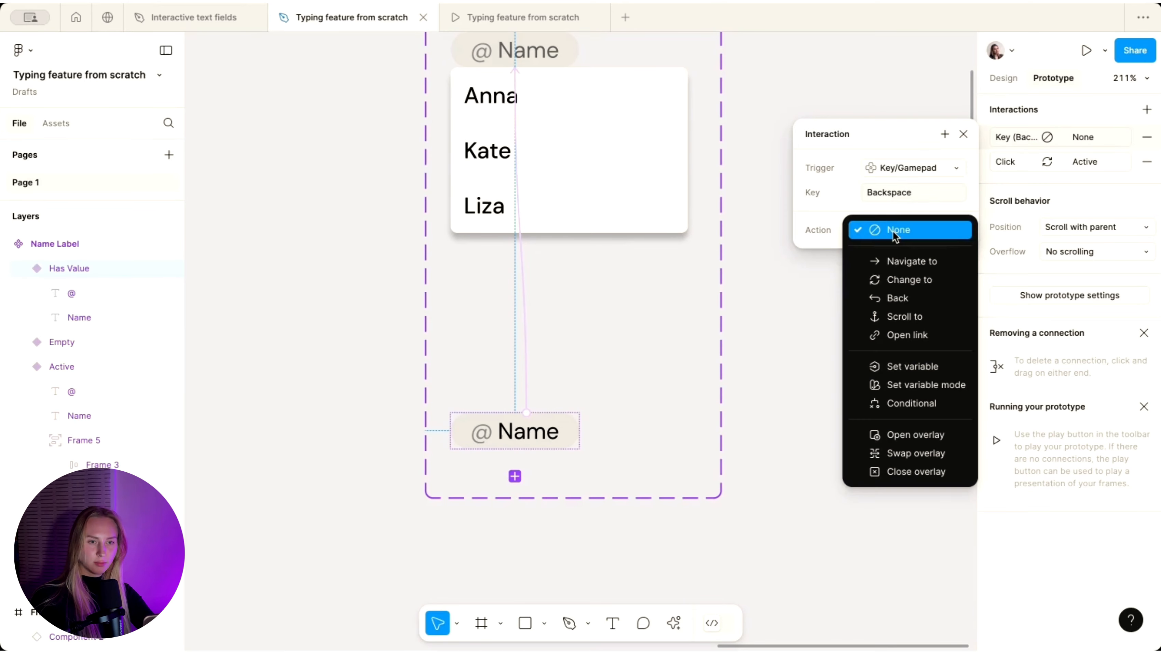
click(897, 277)
click(885, 258)
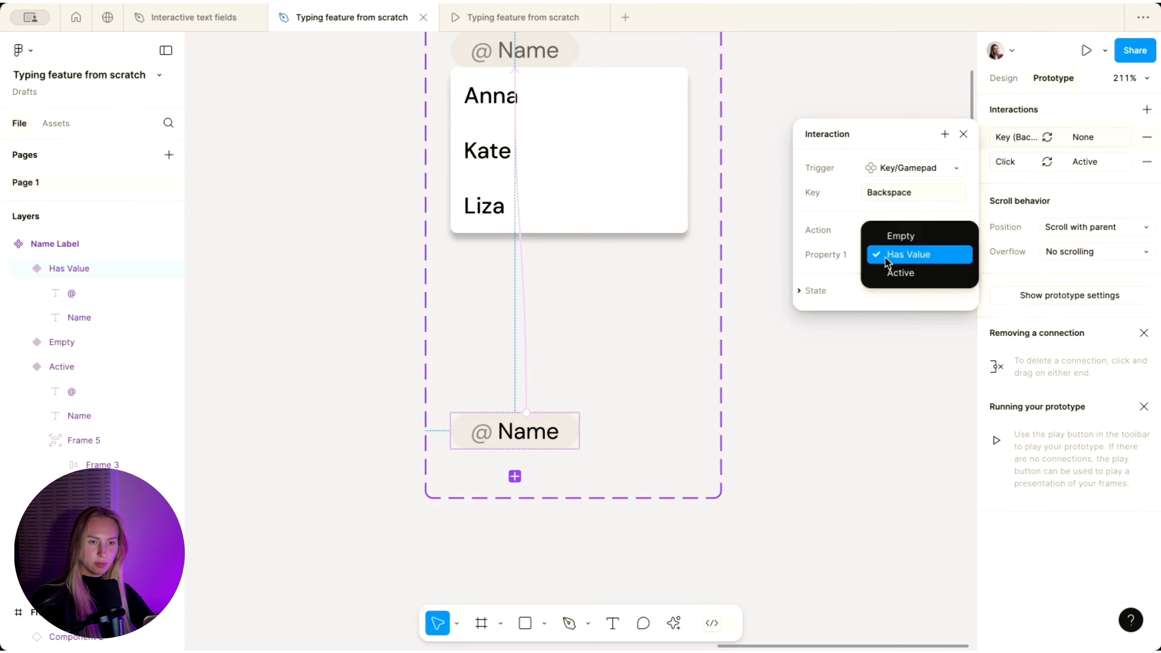
click(901, 242)
click(745, 277)
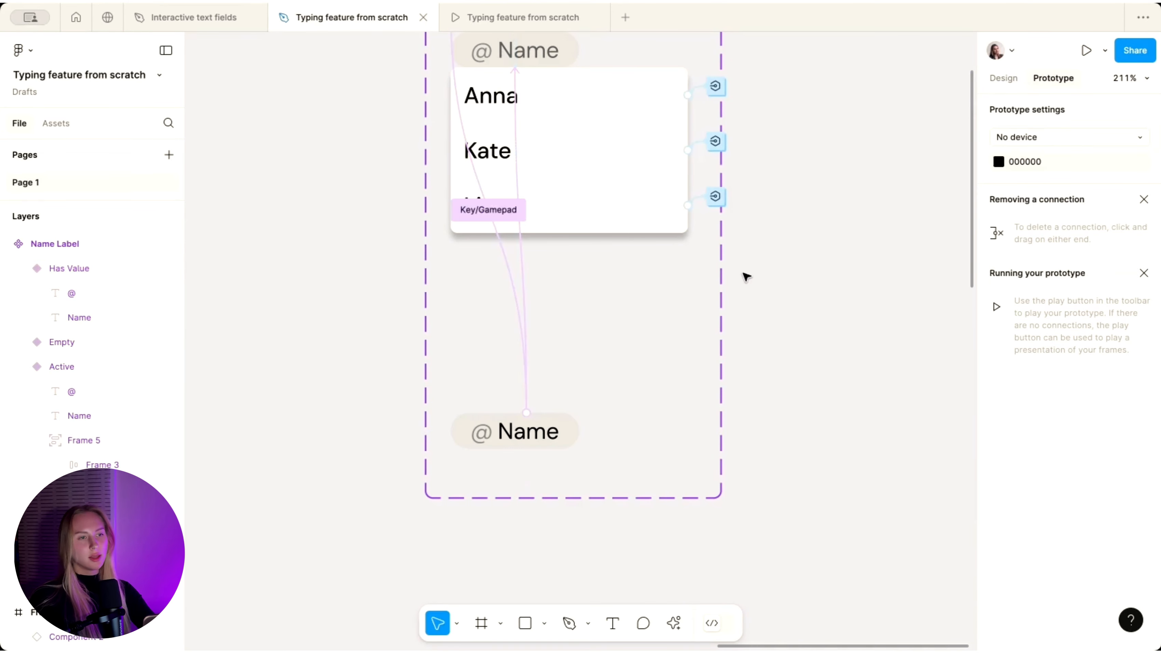
click(488, 21)
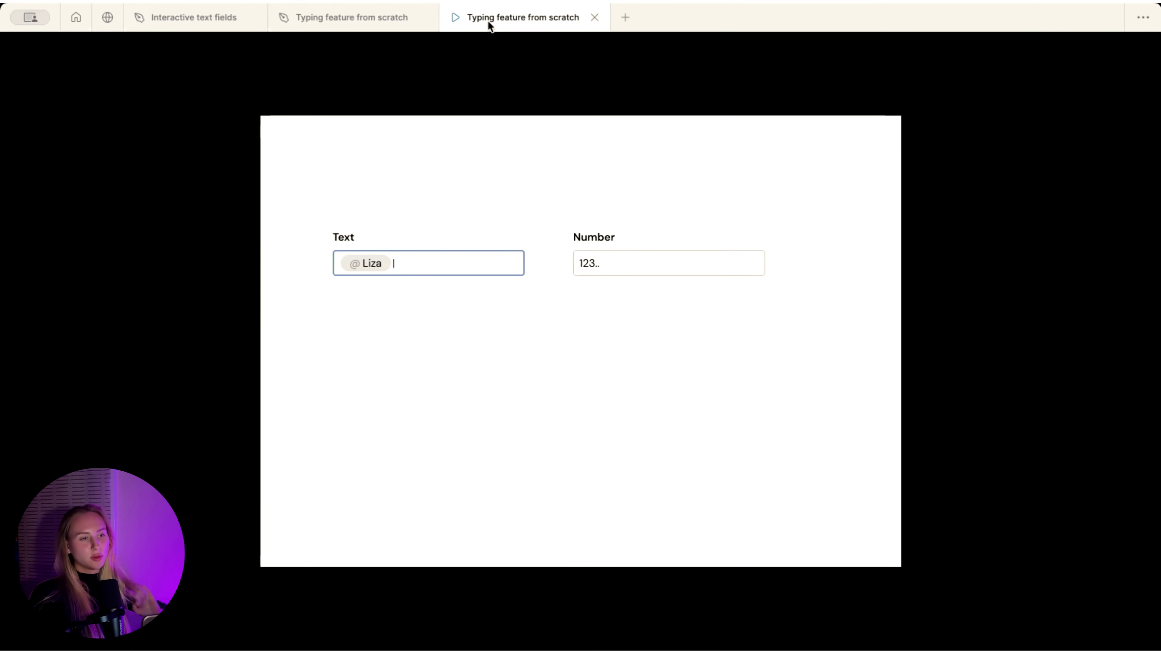
- Clear the Liza tag with Backspace and insert an @ Kate tag
key(BackSpace)
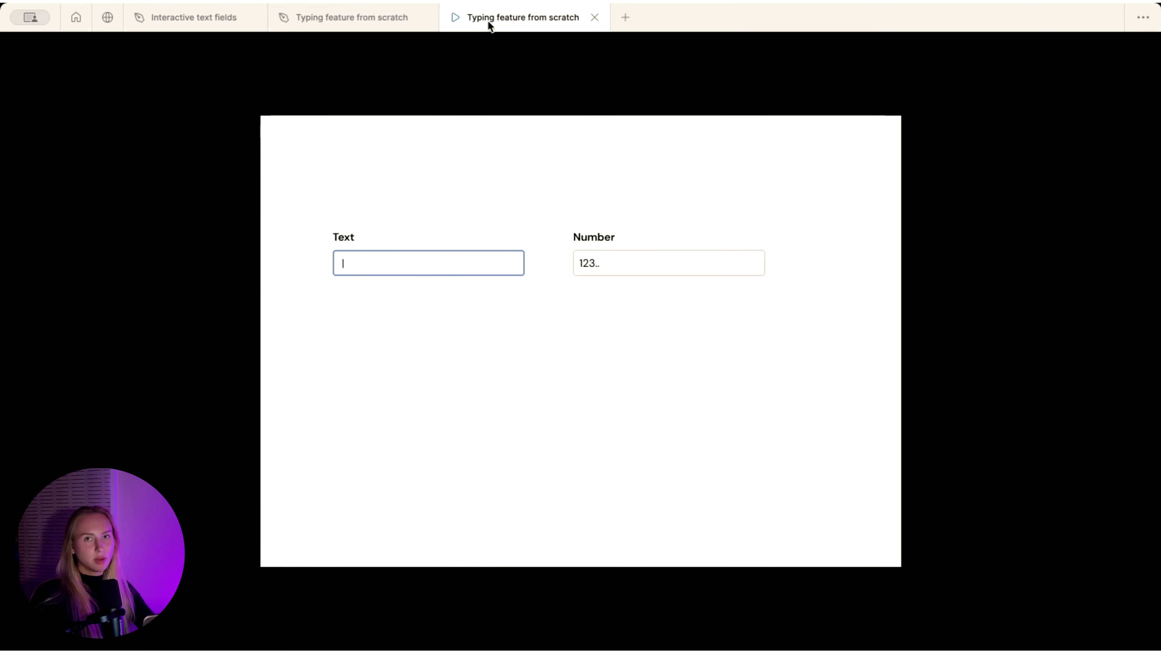
text(@ Liza)
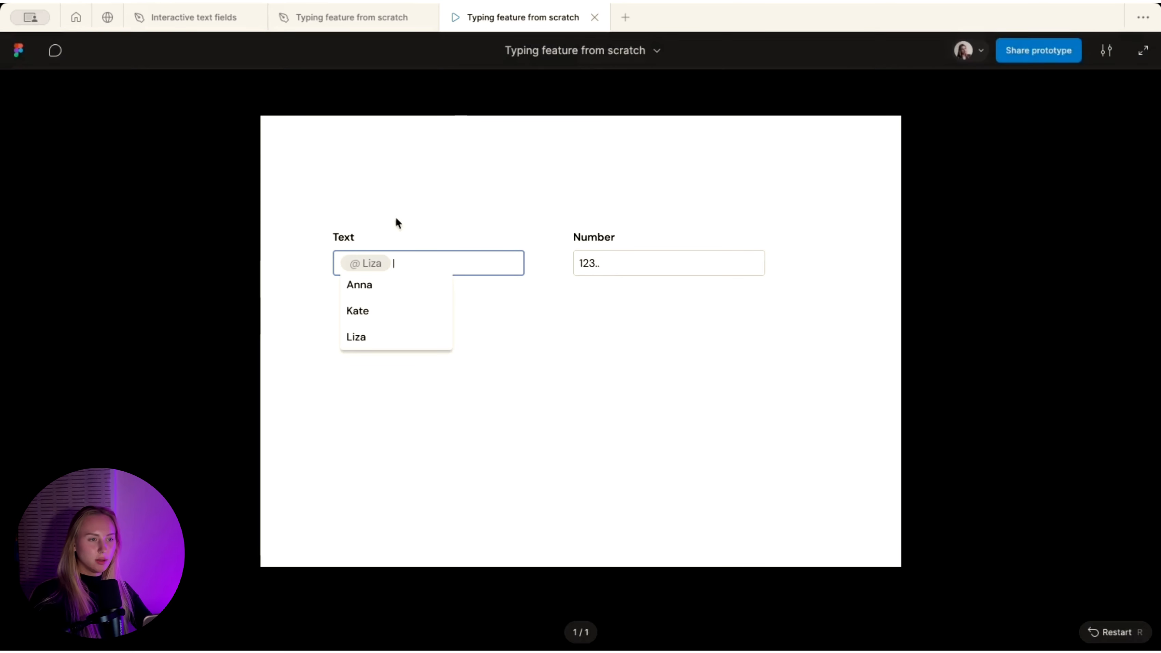
click(363, 313)
- Delete the Kate tag, then type 'Hello @' and insert Kate after it
key(BackSpace)
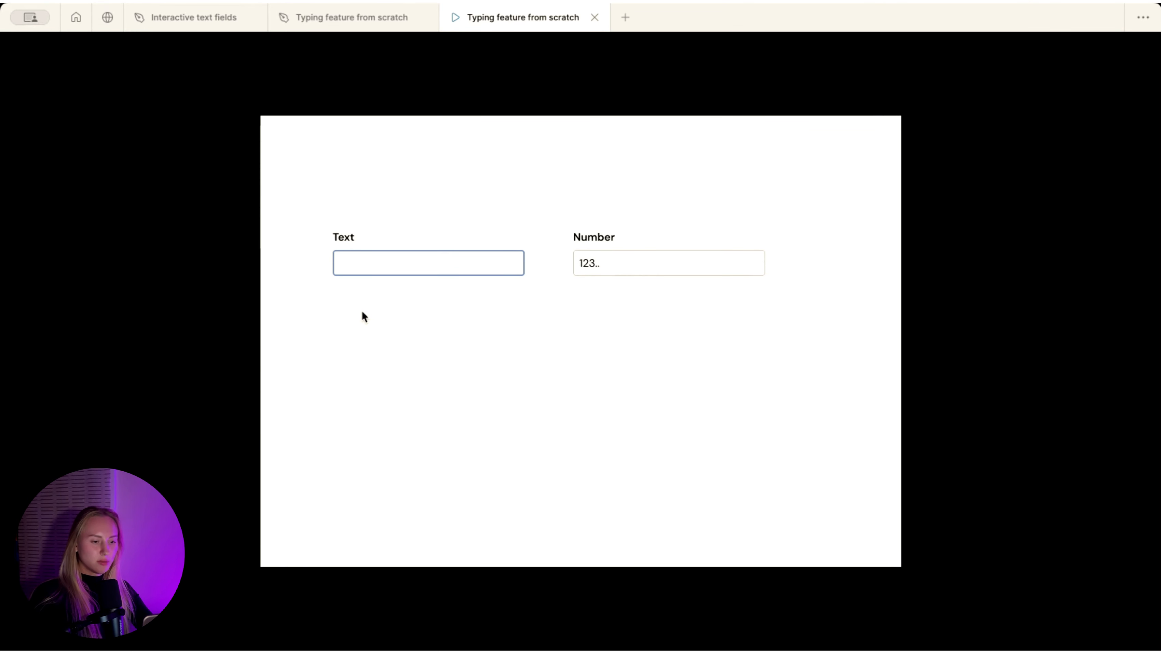
text(H )
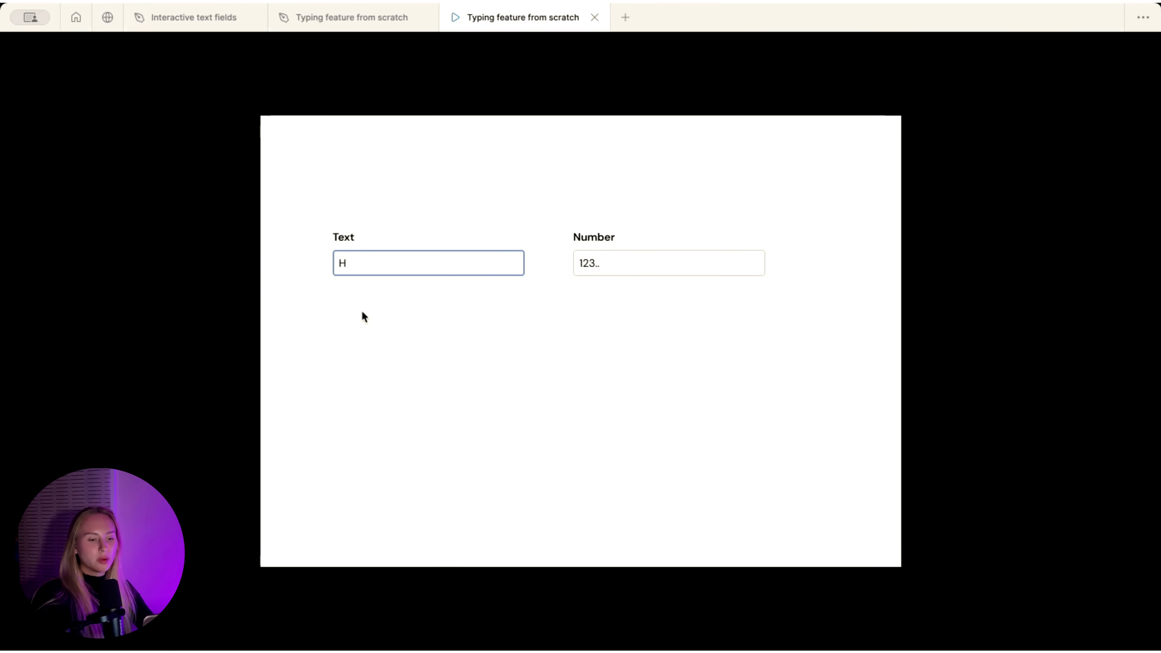
text(ell)
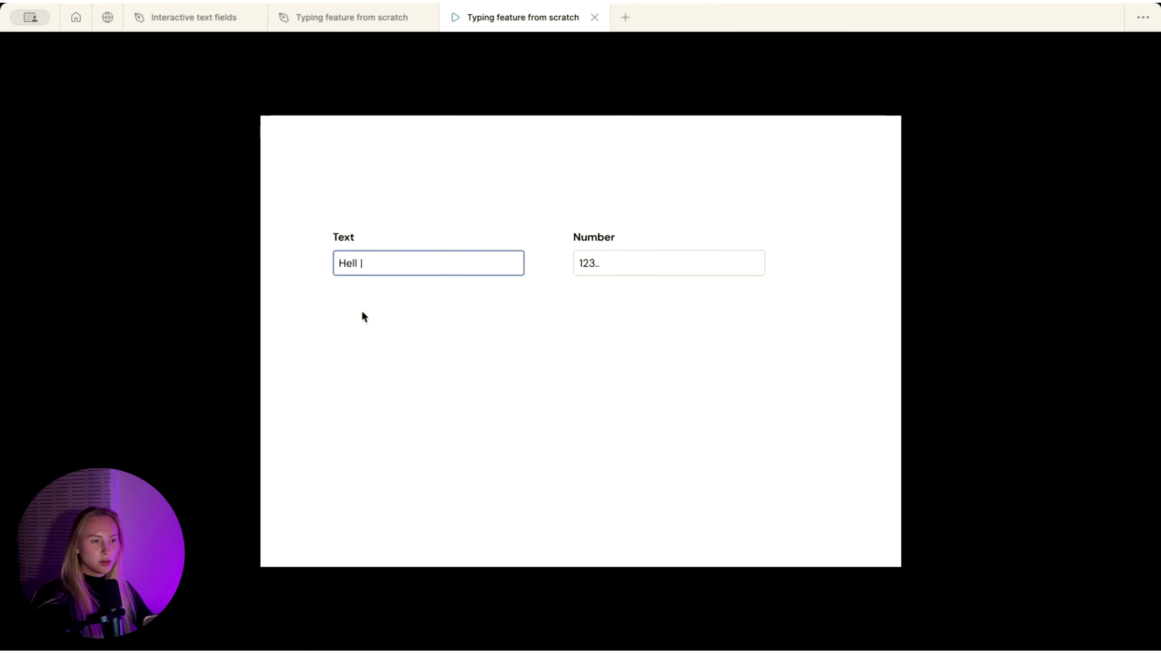
text(o @ Kate)
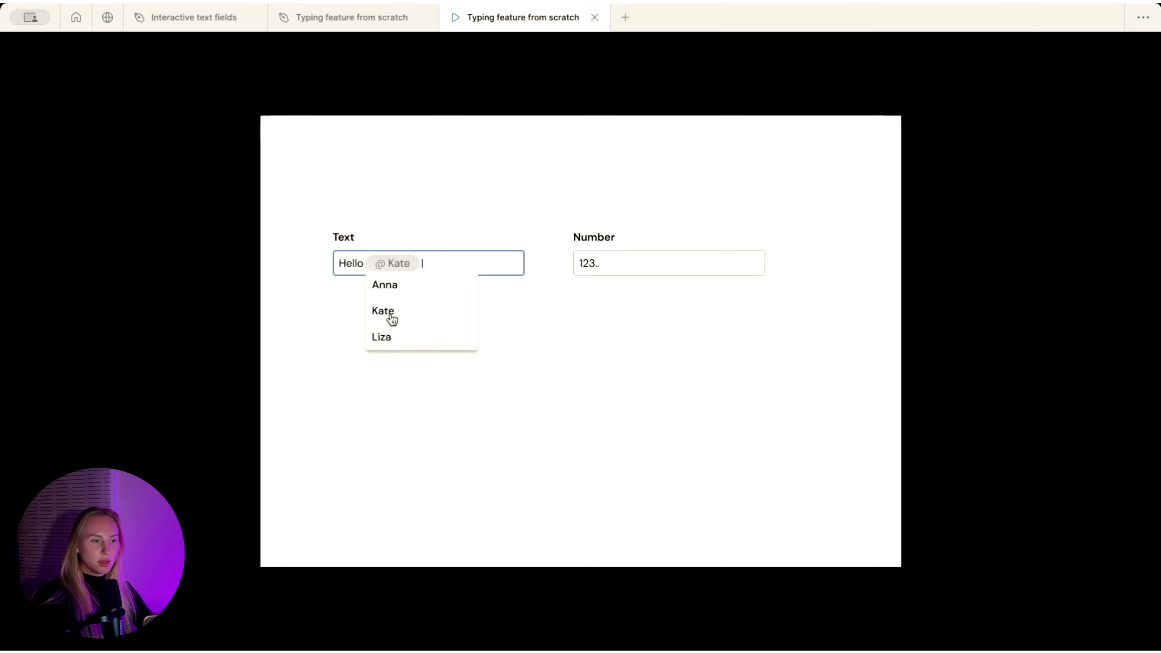
click(389, 314)
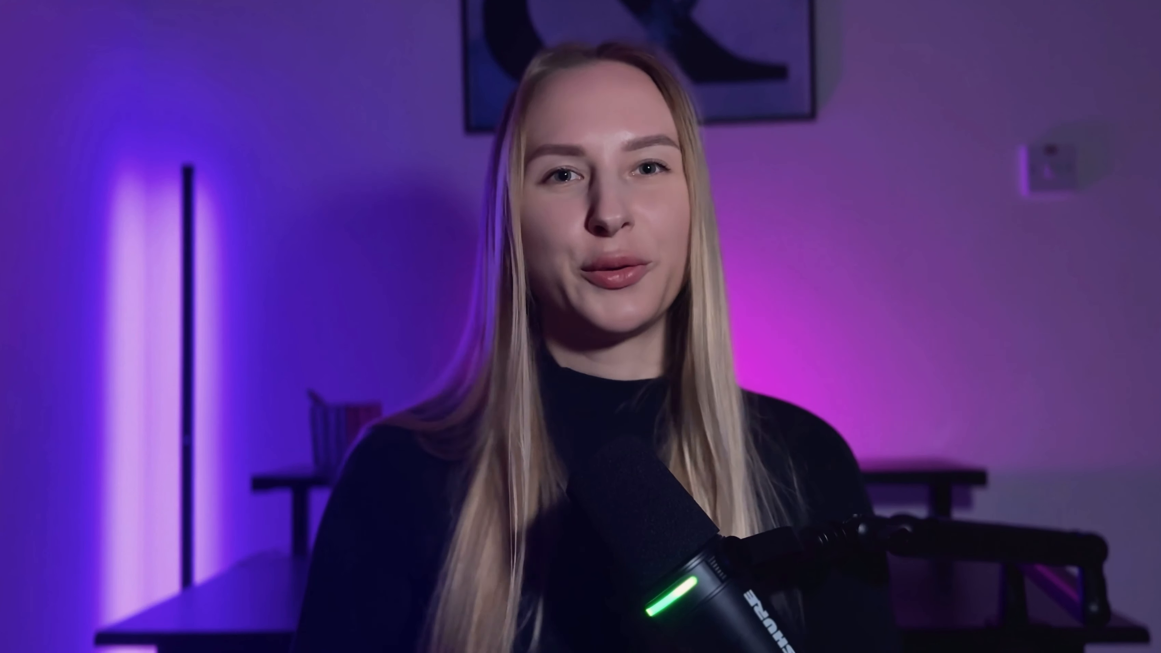